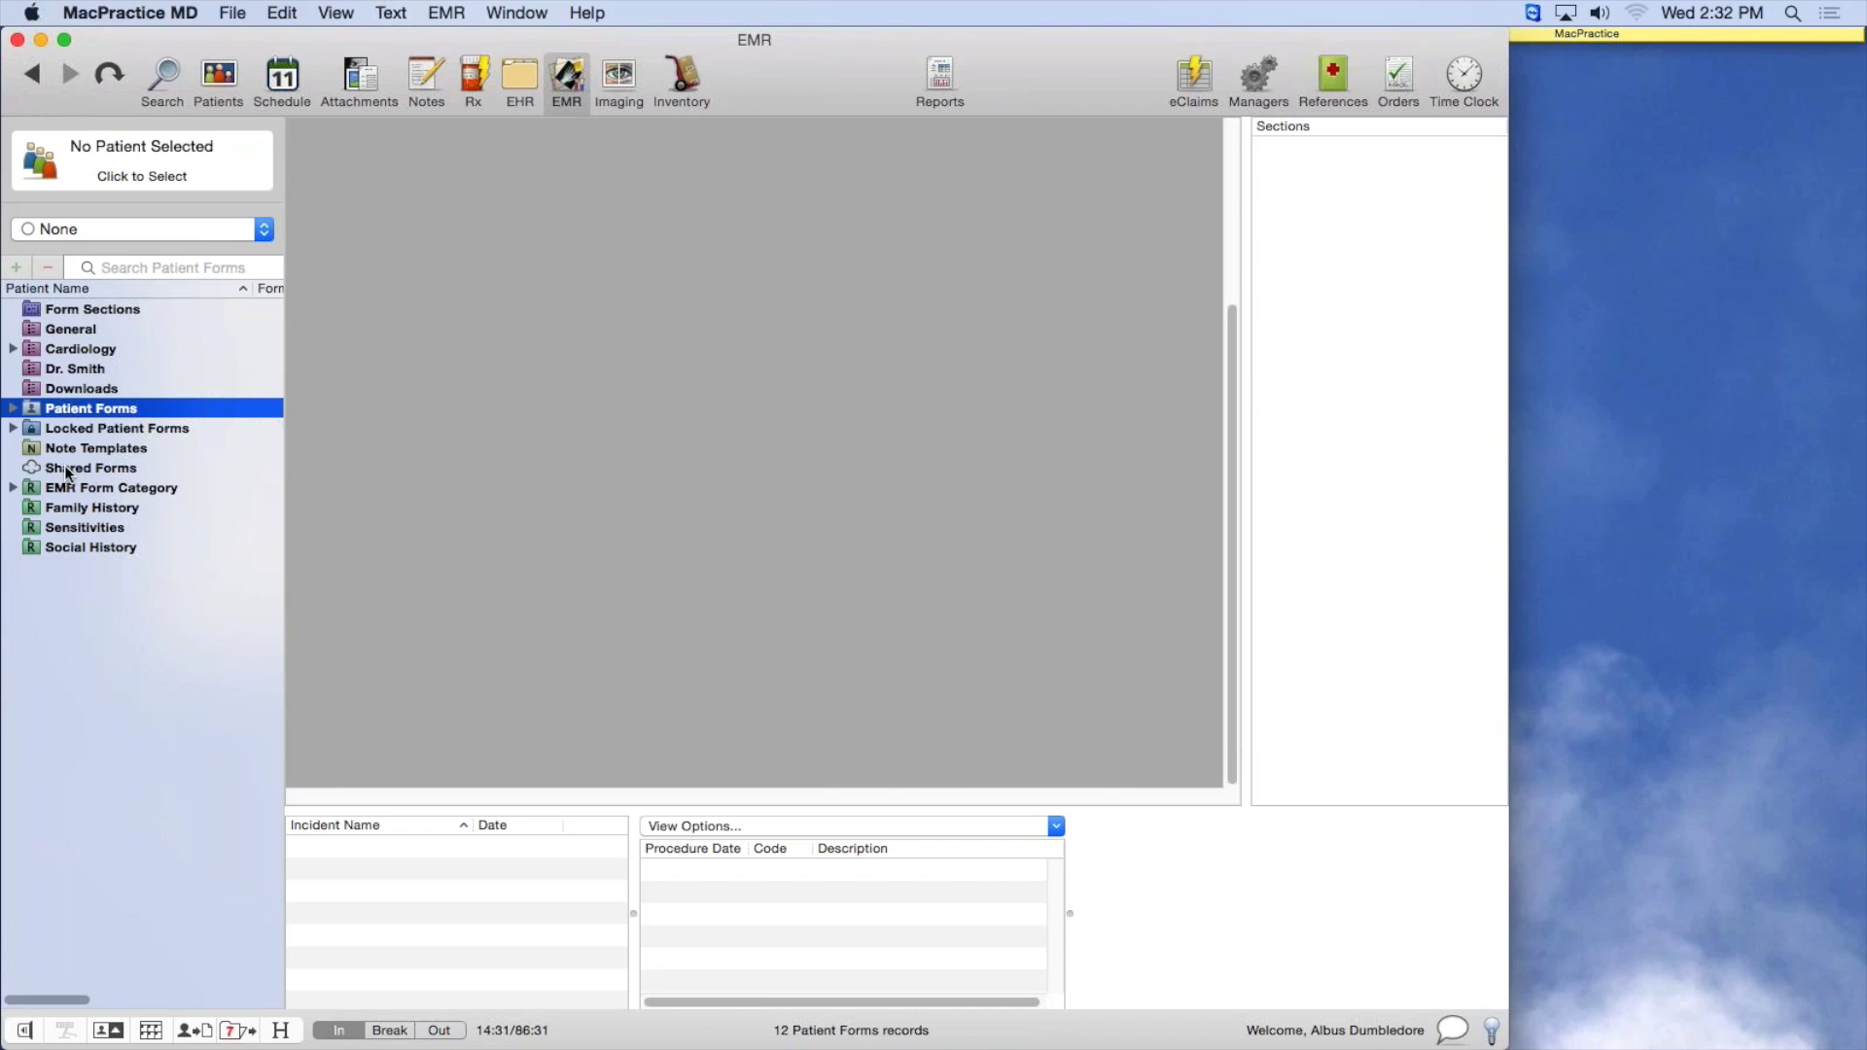
# List the shared forms for versions 3 and 4 and widen the Form Name column to show the full names
pyautogui.click(109, 470)
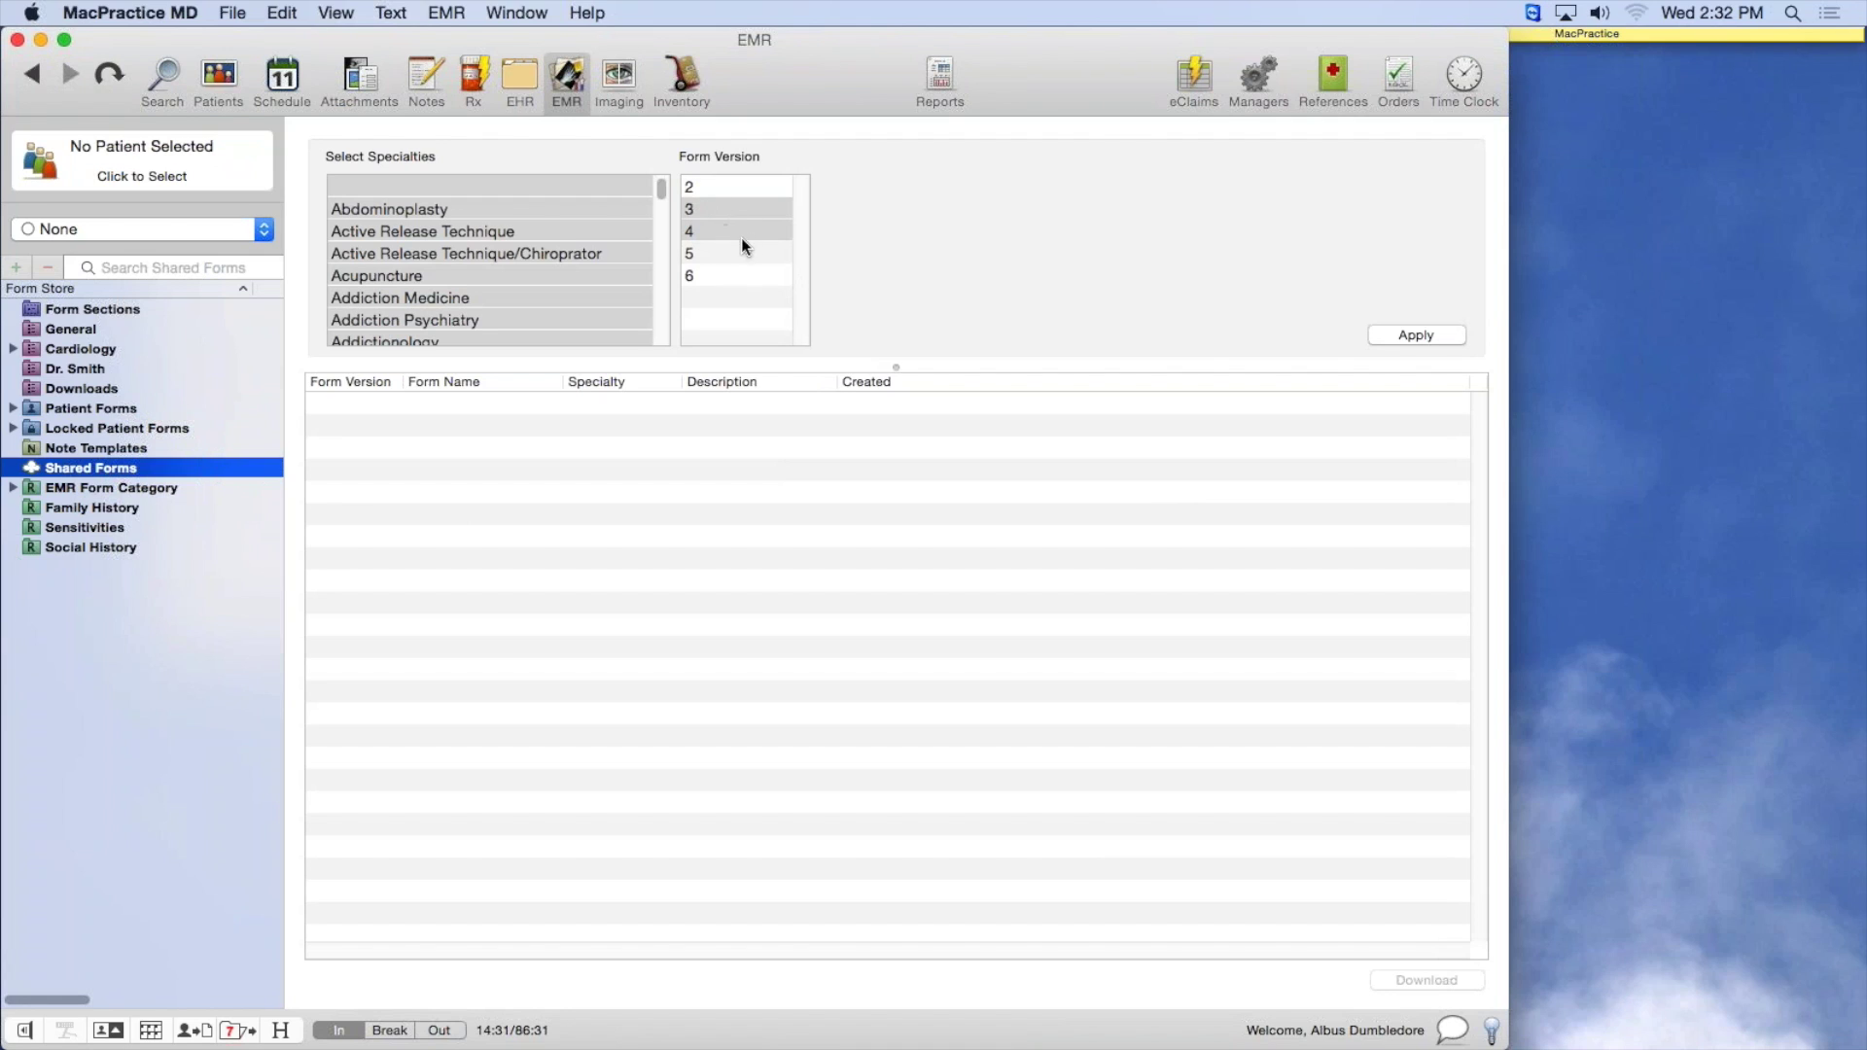
pyautogui.click(1416, 333)
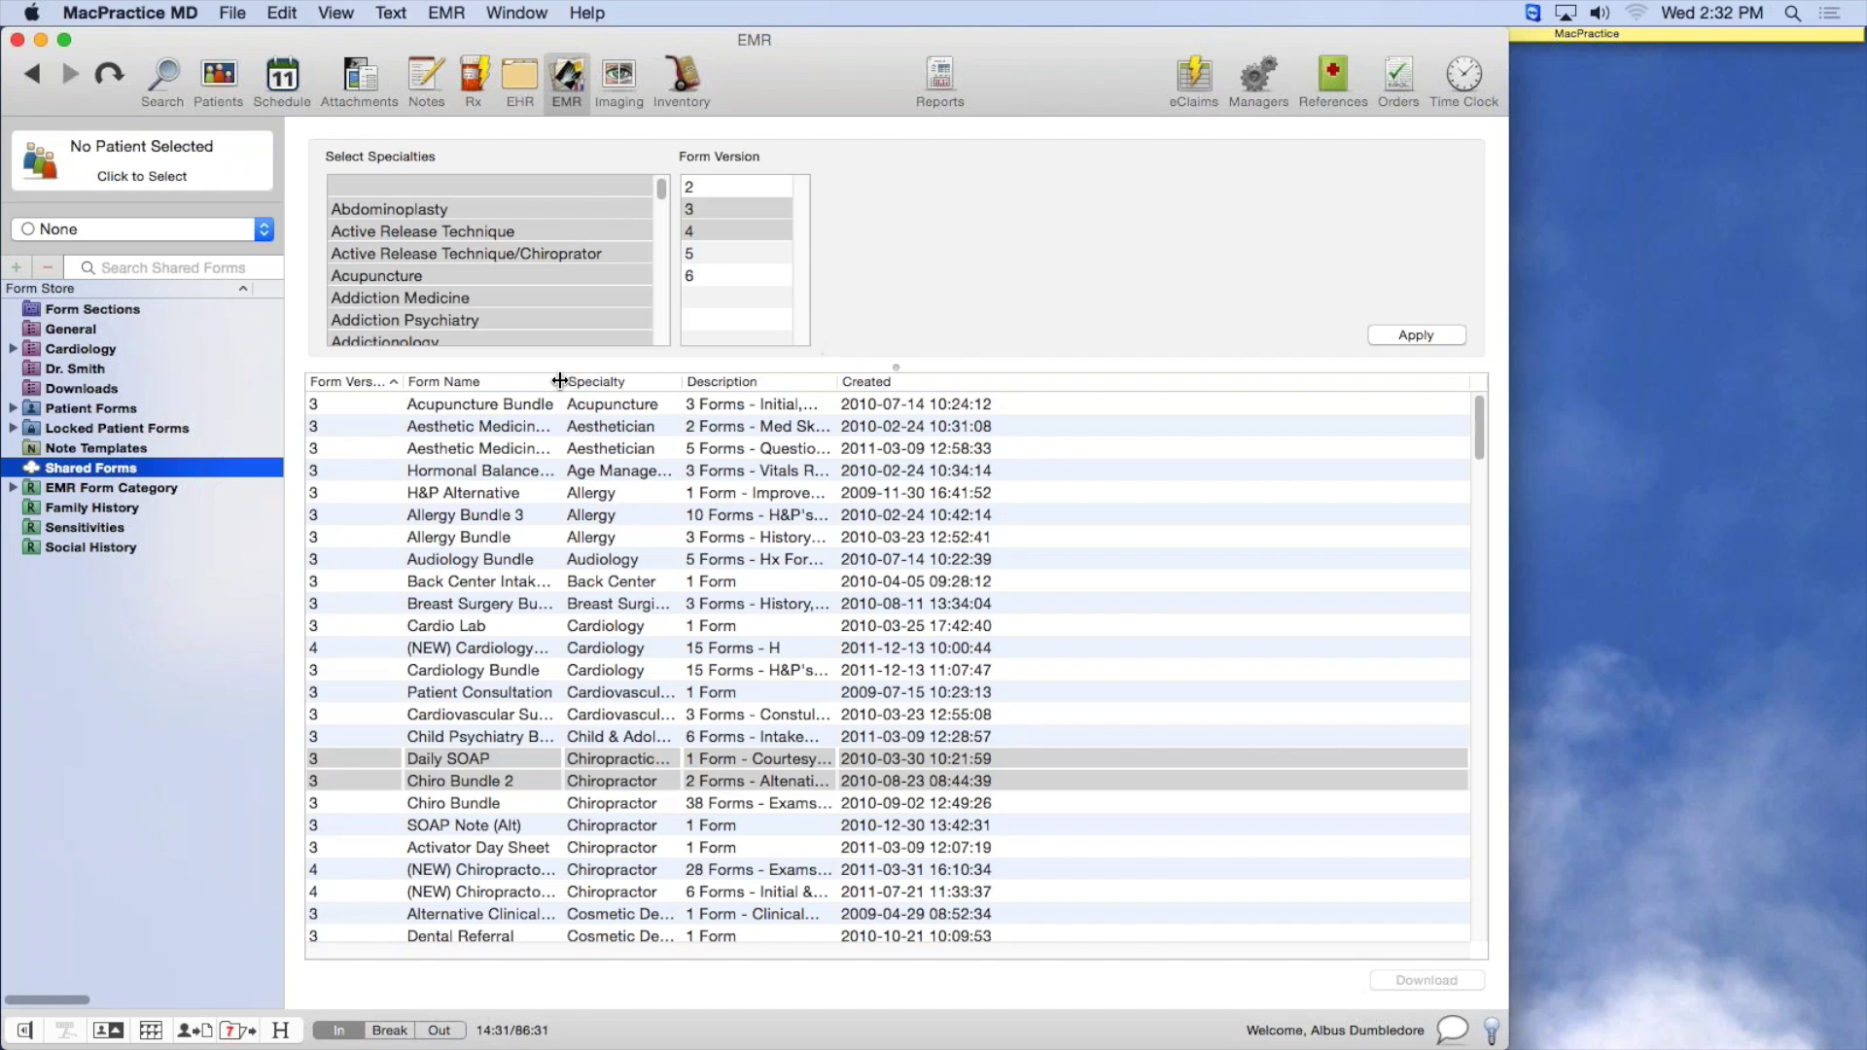
pyautogui.moveTo(562, 381); pyautogui.dragTo(688, 384)
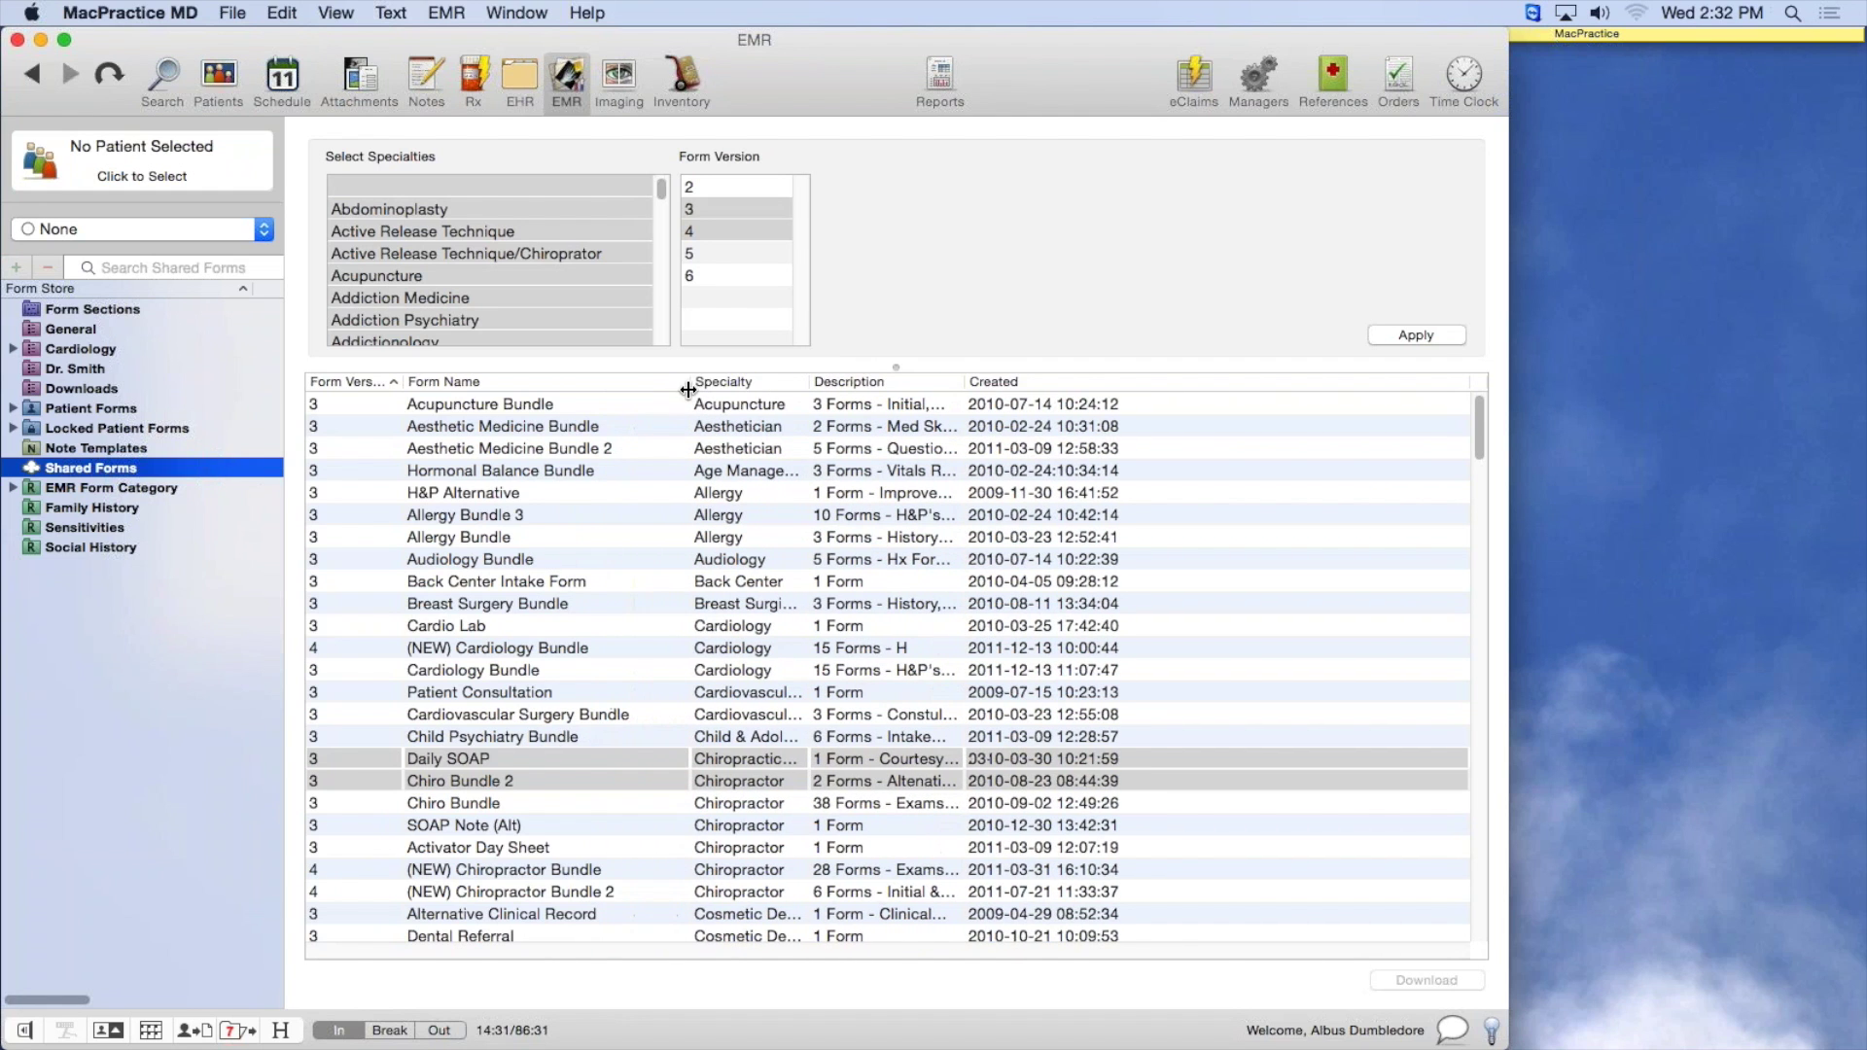
# Sort the shared forms by form name, and re-sort them by specialty
pyautogui.click(451, 384)
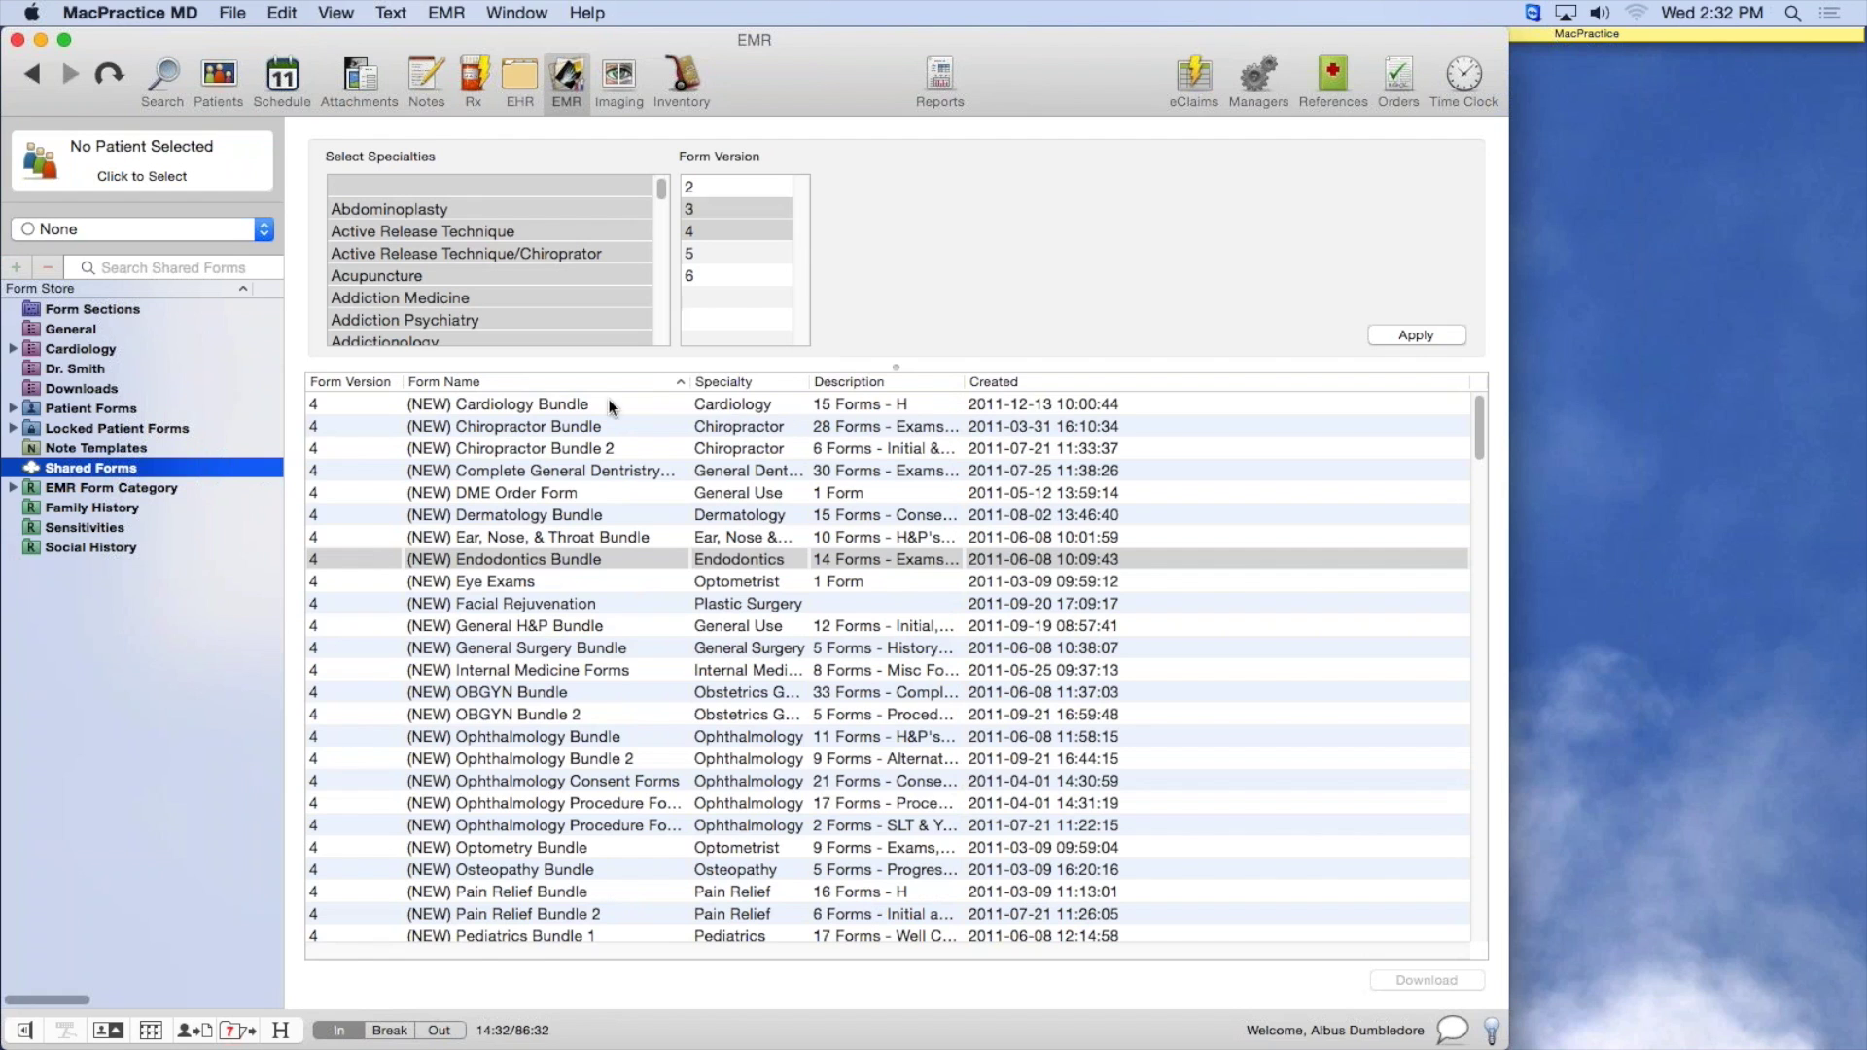
pyautogui.click(757, 381)
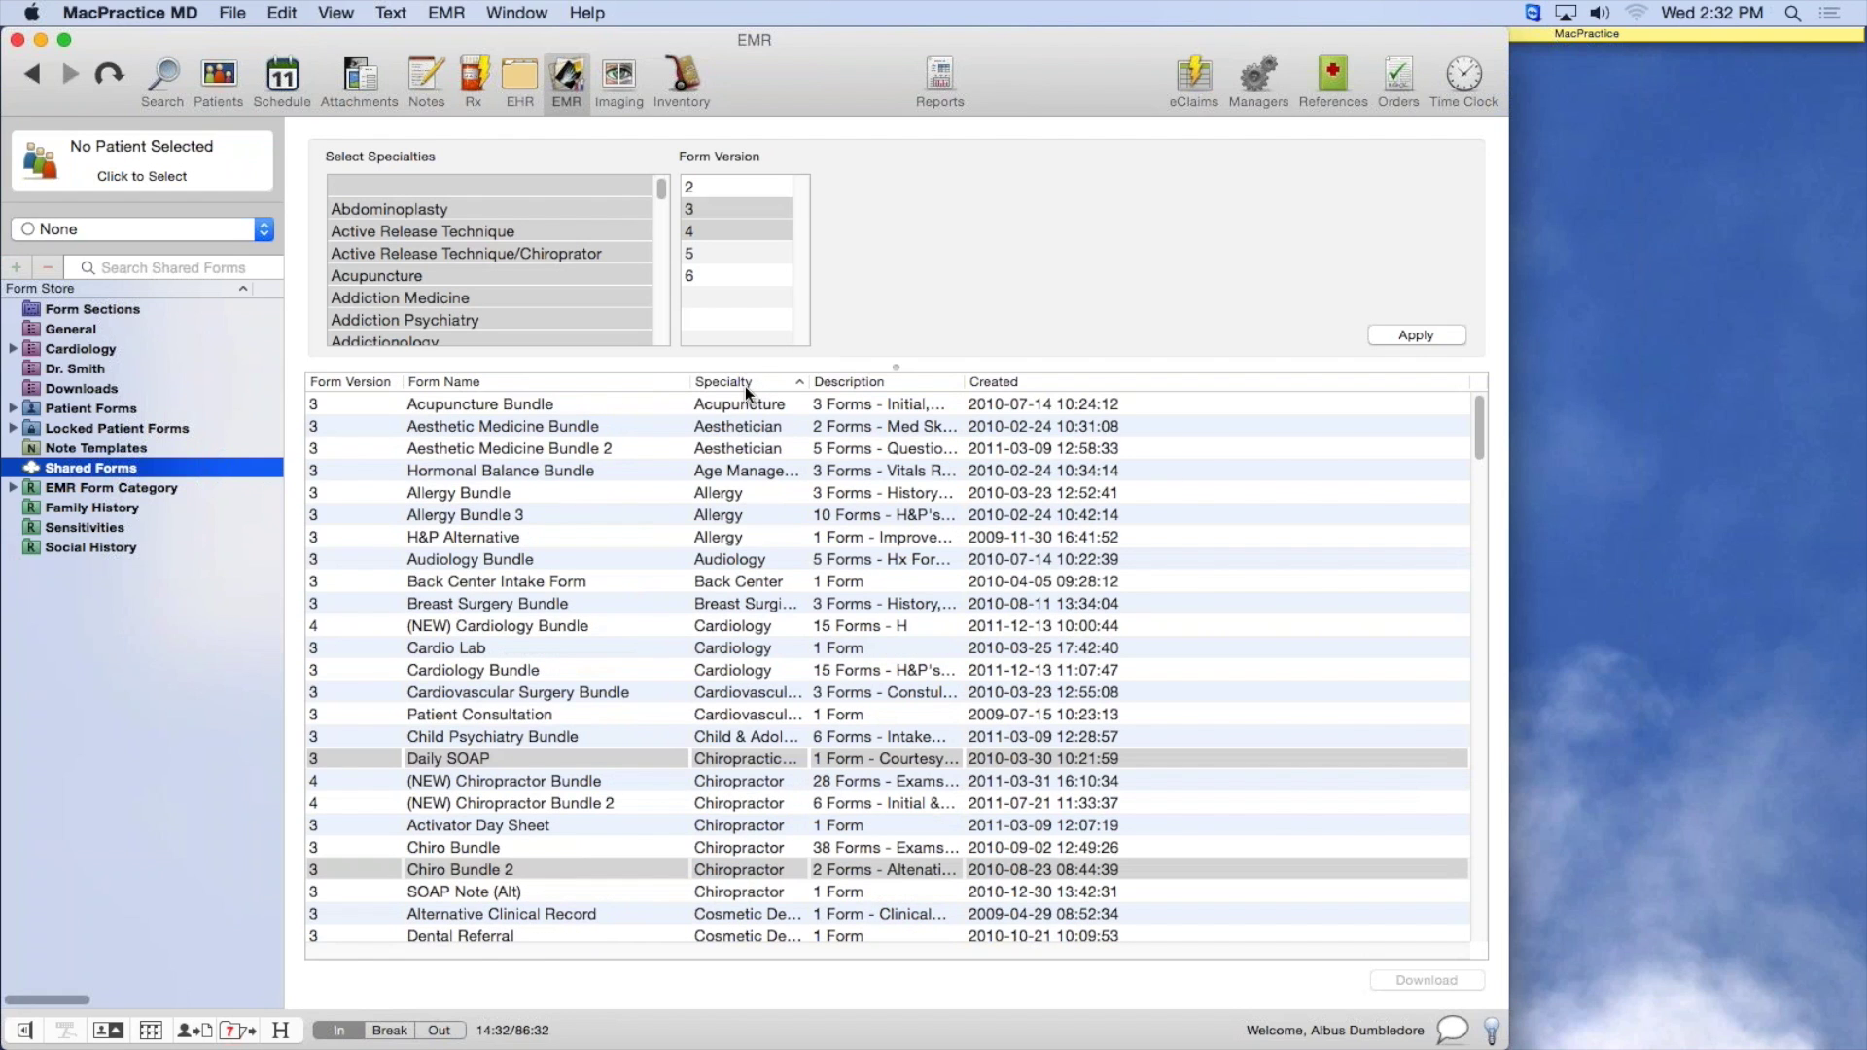
pyautogui.moveTo(1479, 416)
pyautogui.mouseDown()
pyautogui.moveTo(1514, 691)
pyautogui.moveTo(1495, 387)
pyautogui.mouseUp()
# Download the version 3 General H&P Bundle from the General Use shared forms and acknowledge the completed download
pyautogui.click(457, 538)
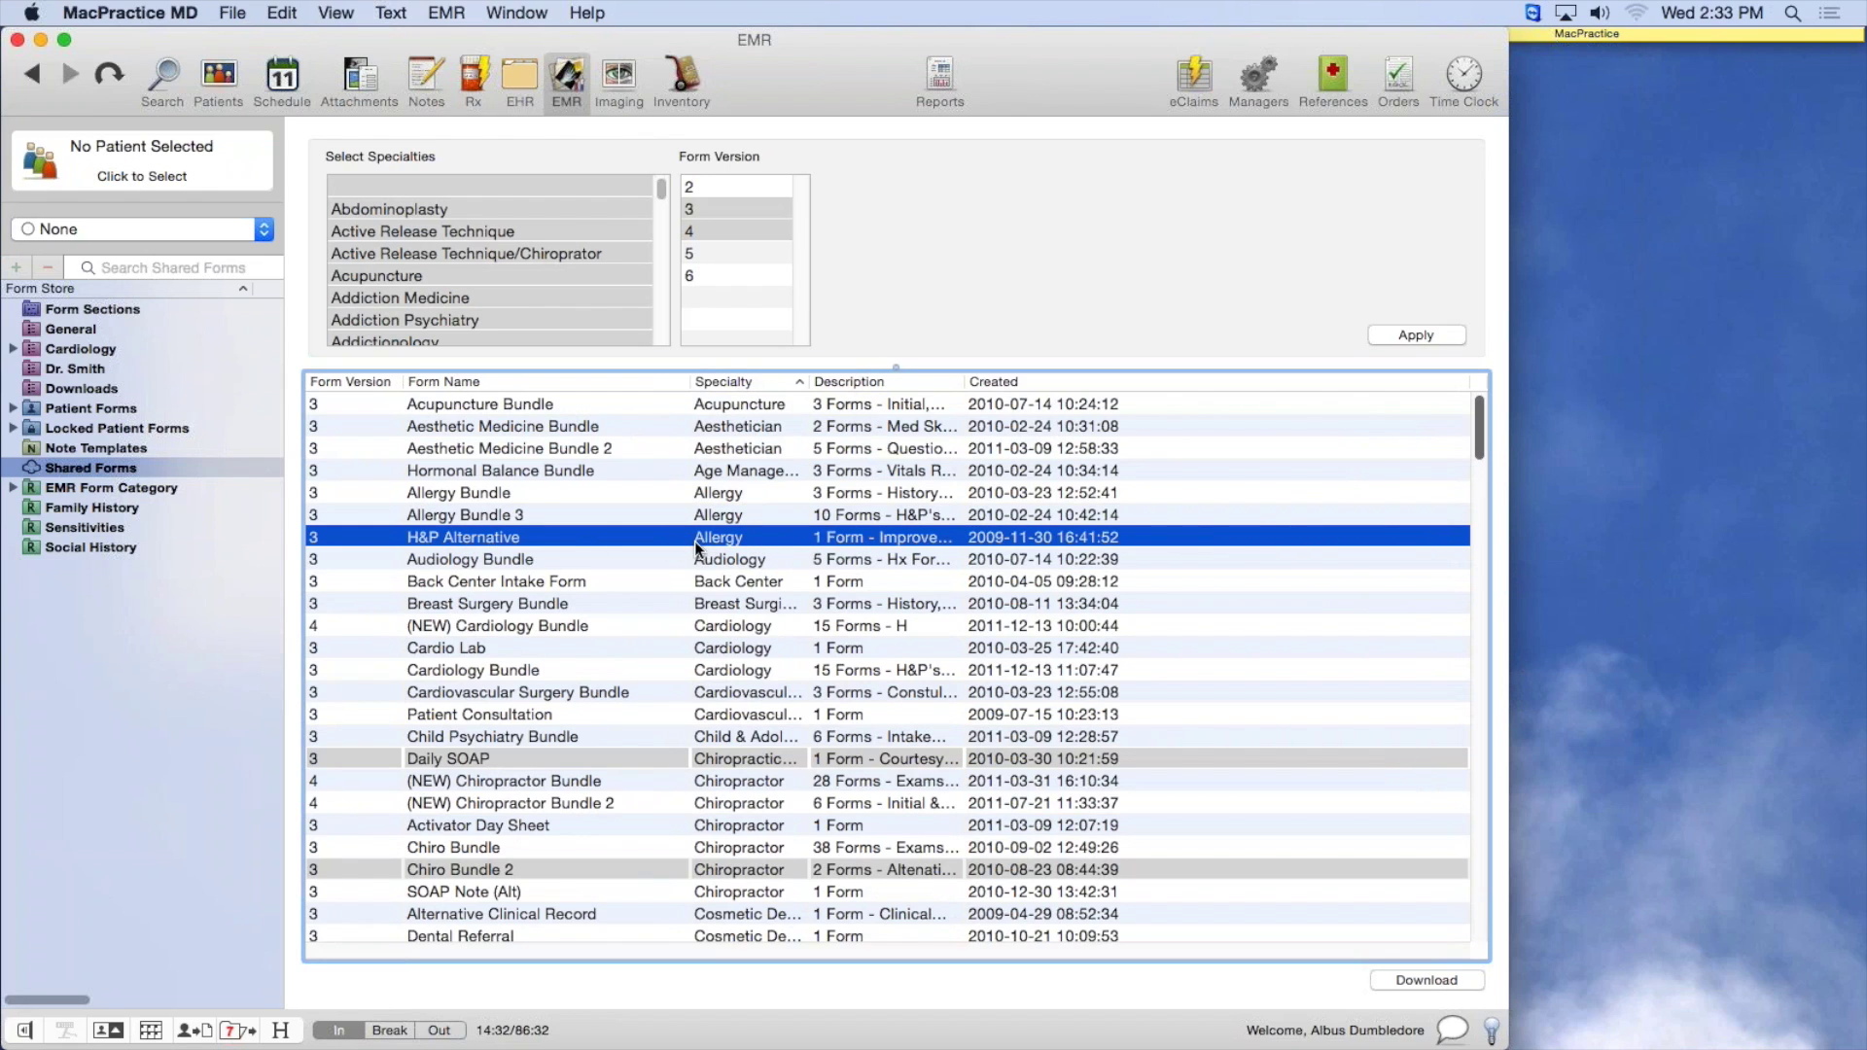
pyautogui.moveTo(1479, 424); pyautogui.dragTo(1519, 525)
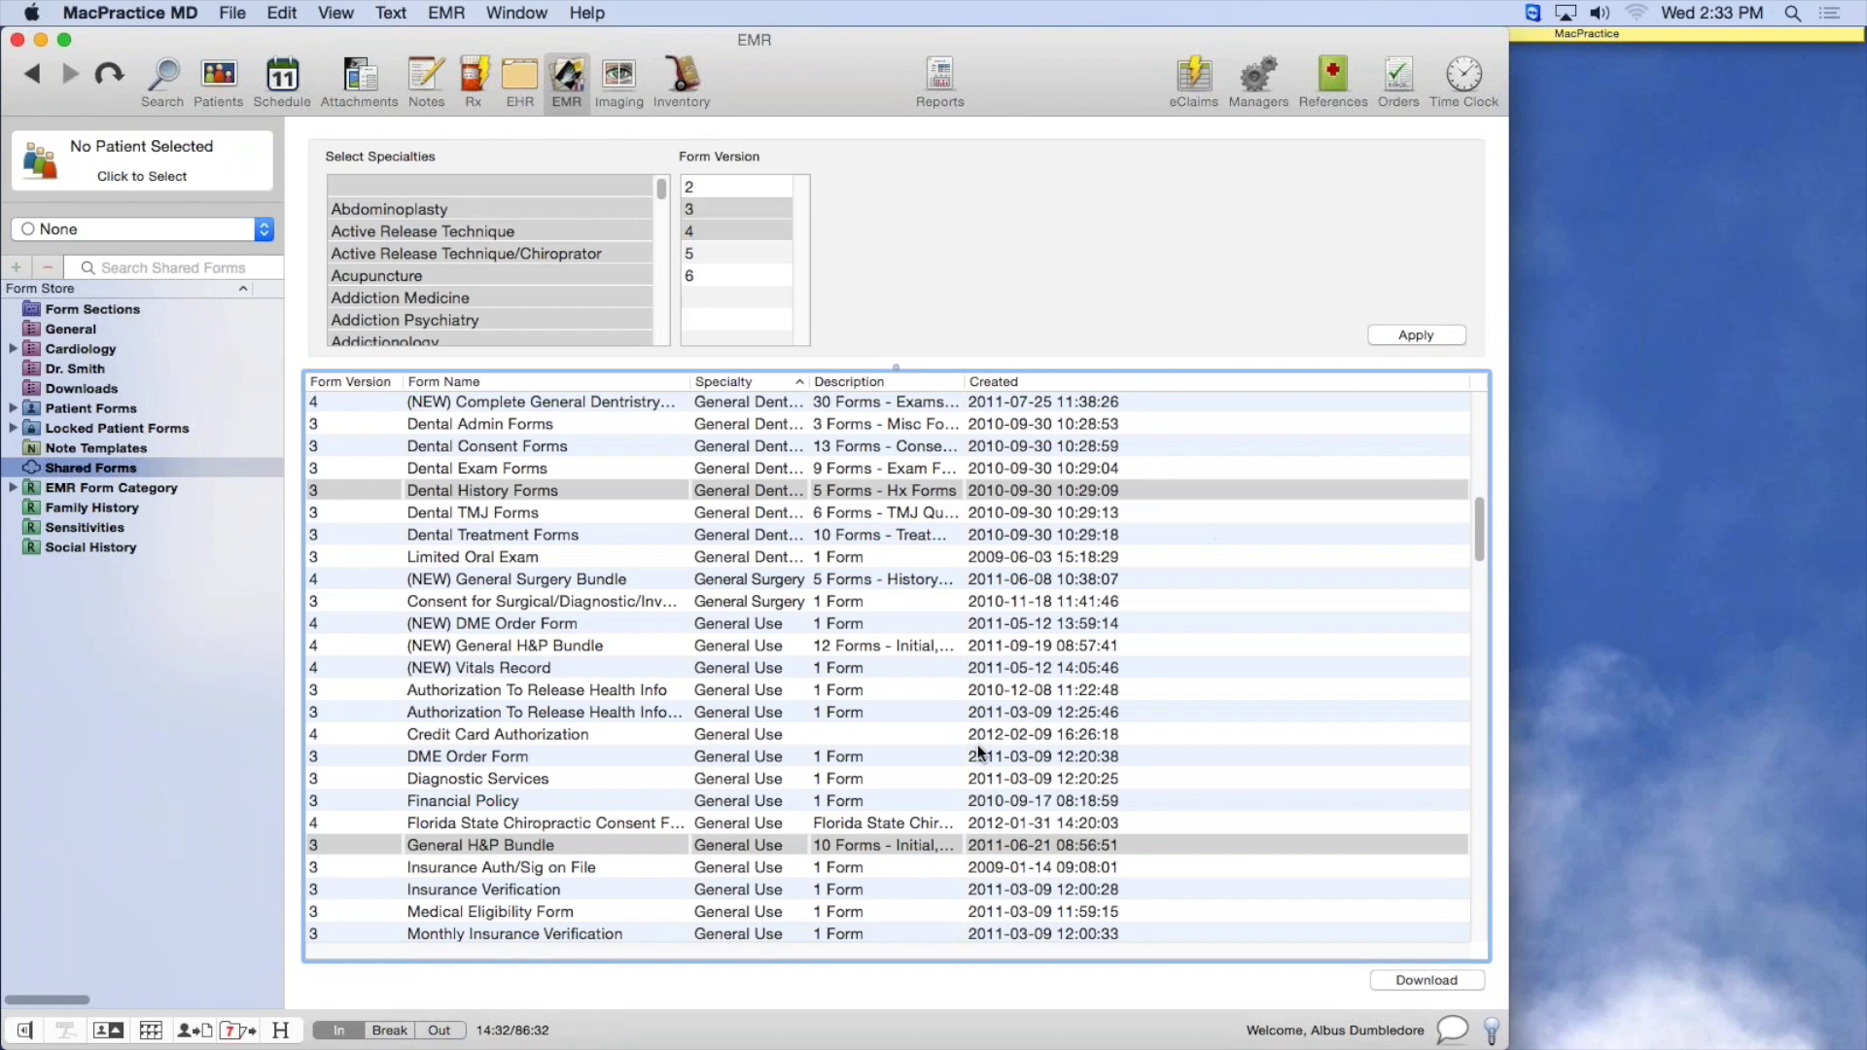
pyautogui.click(751, 844)
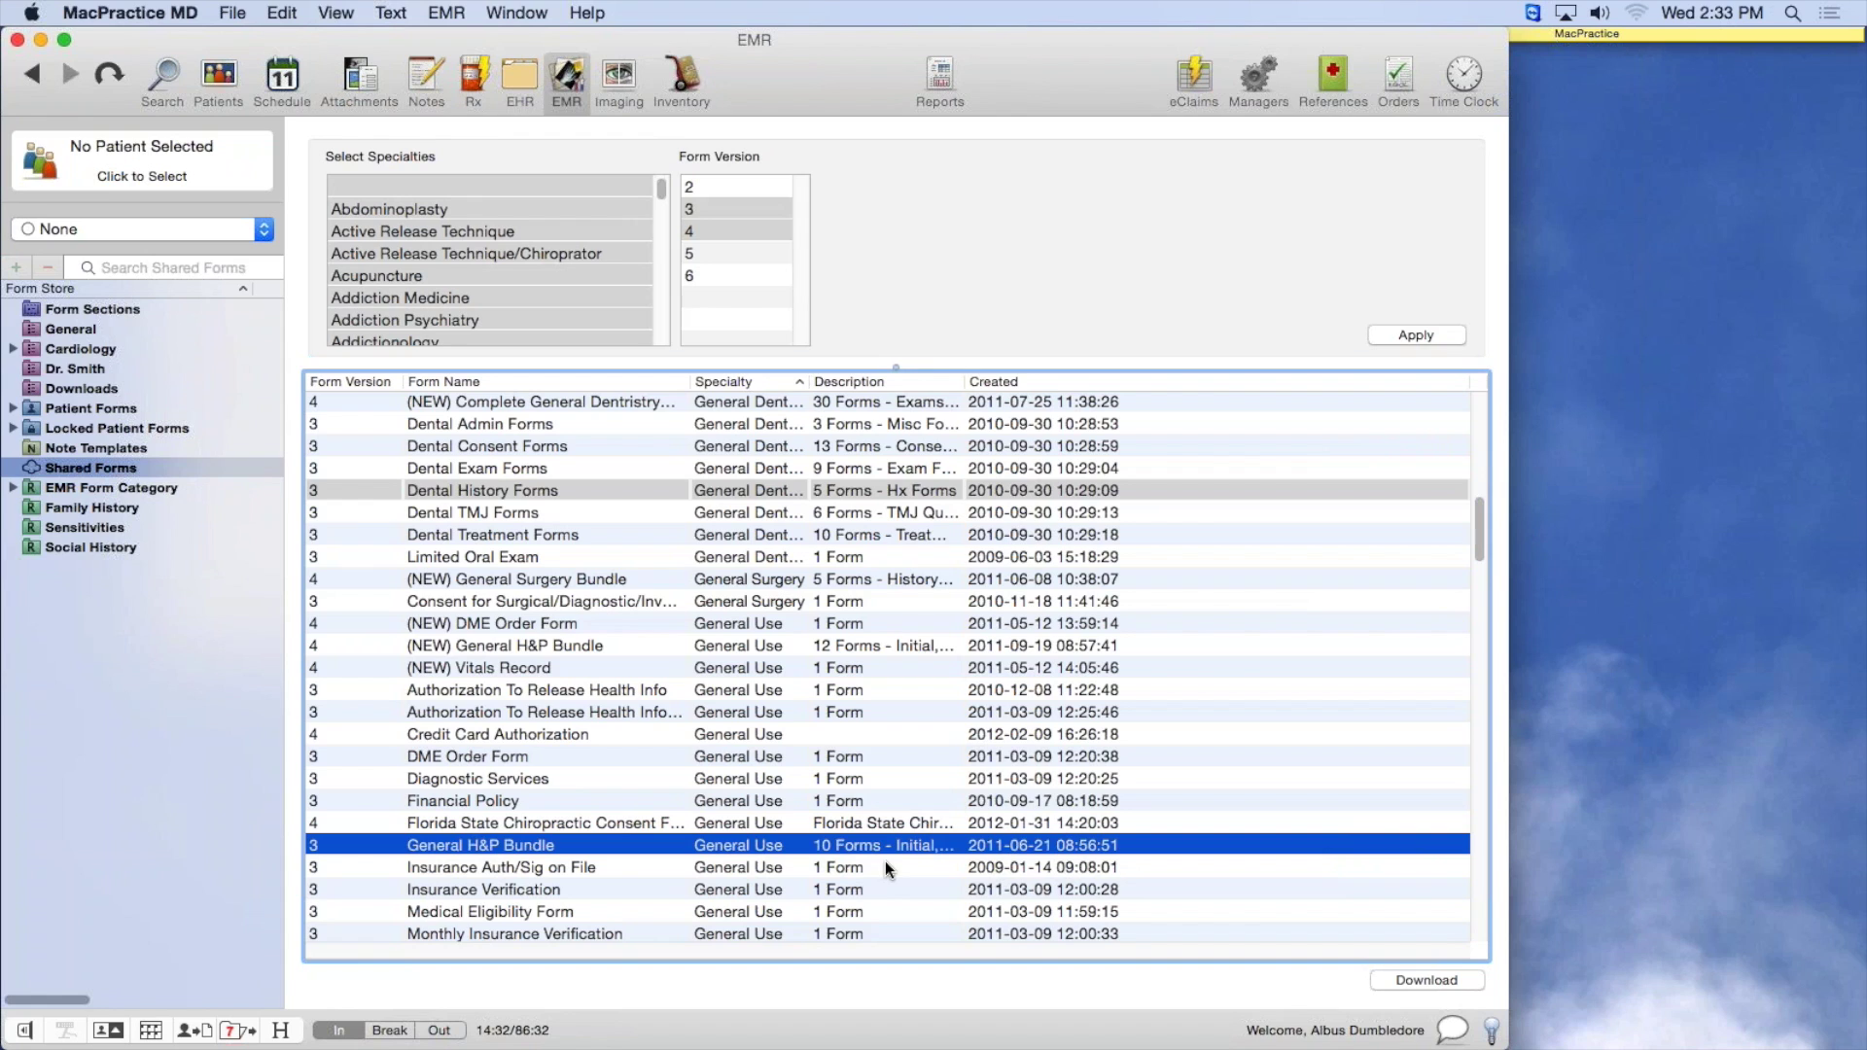
pyautogui.click(1444, 977)
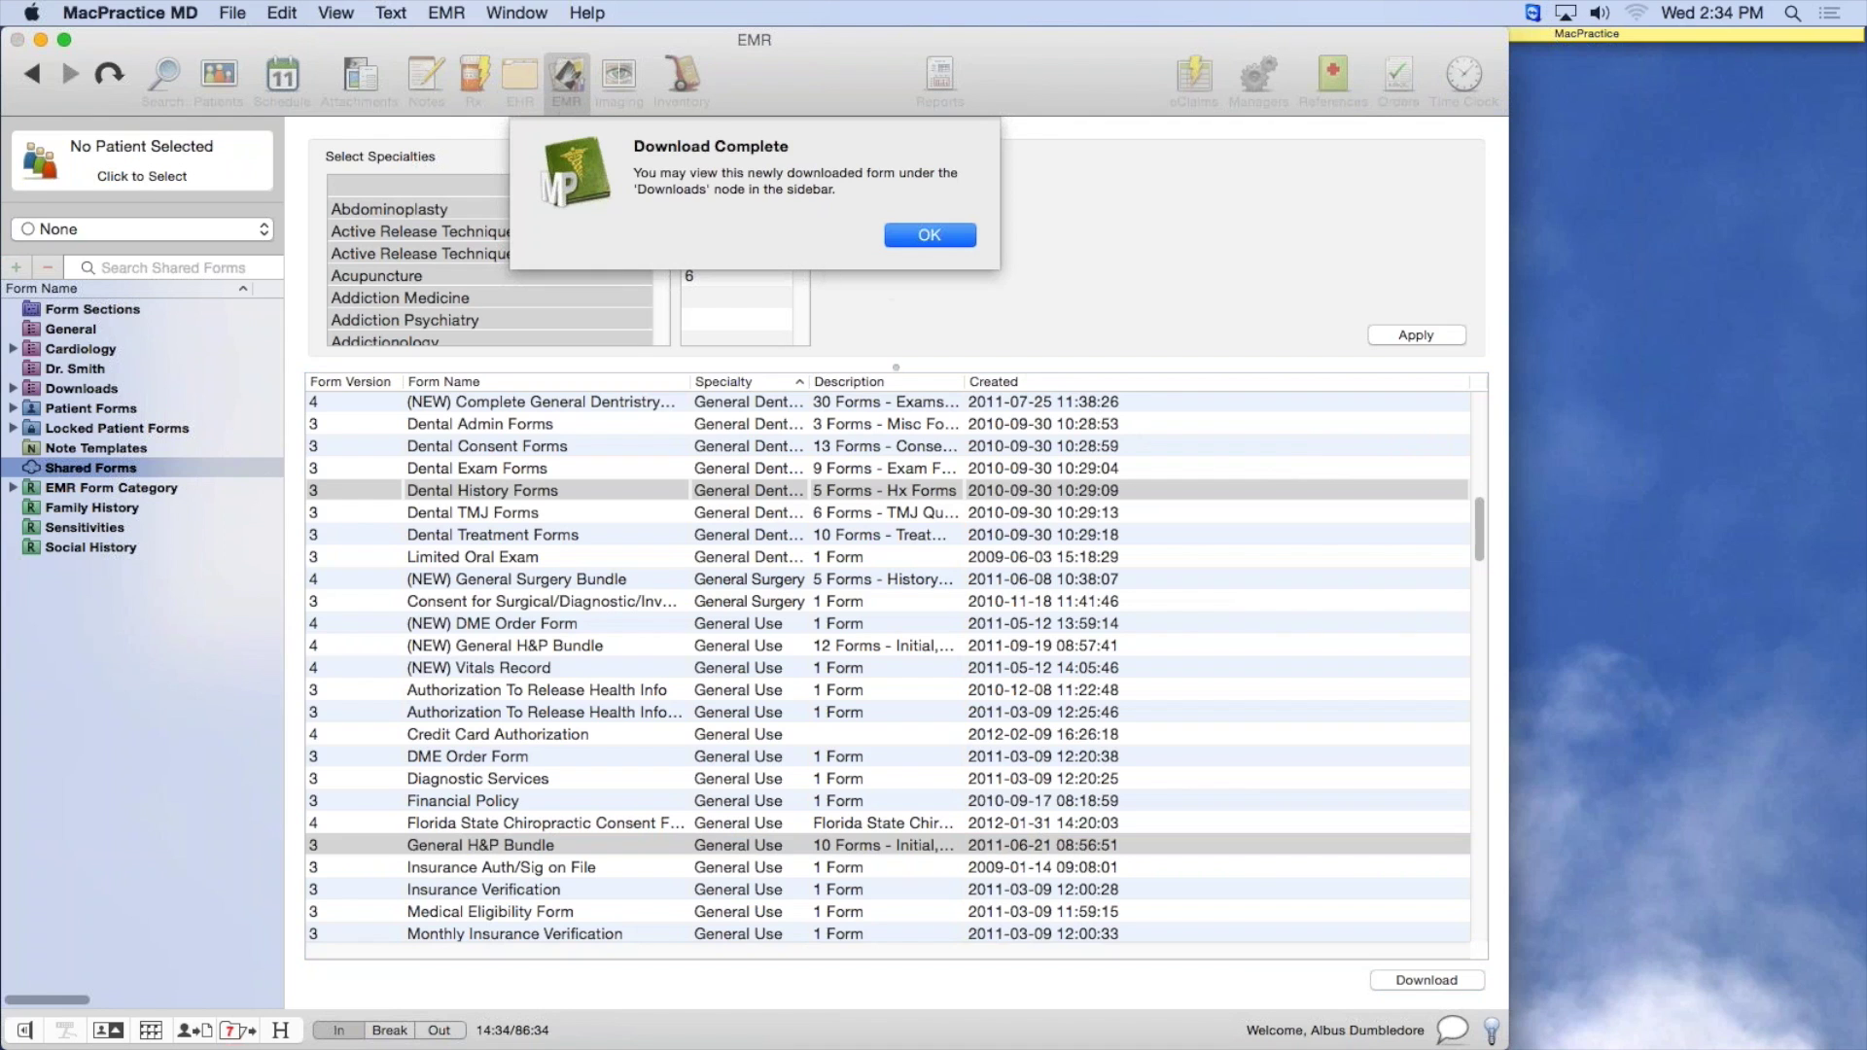
pyautogui.click(929, 235)
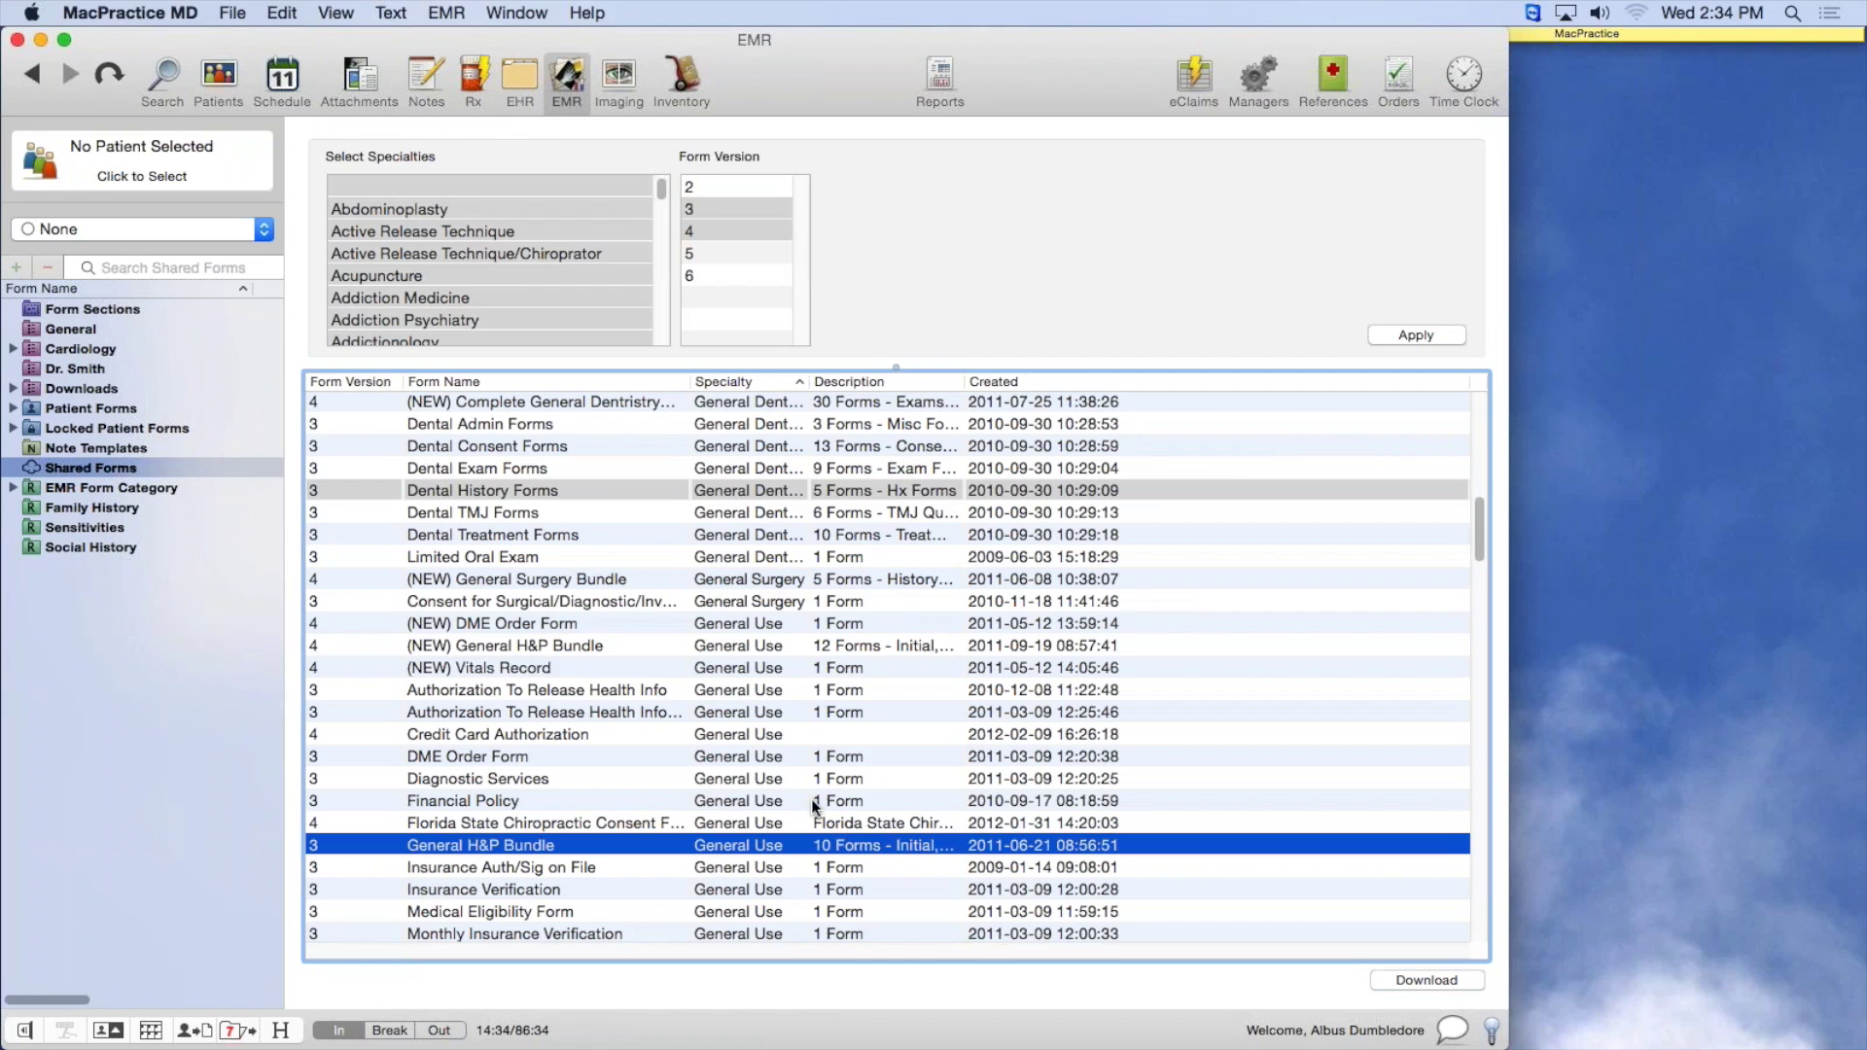
# Open the long General H&P Follow Up form from Downloads and move the Forms window clear of the form
pyautogui.click(103, 388)
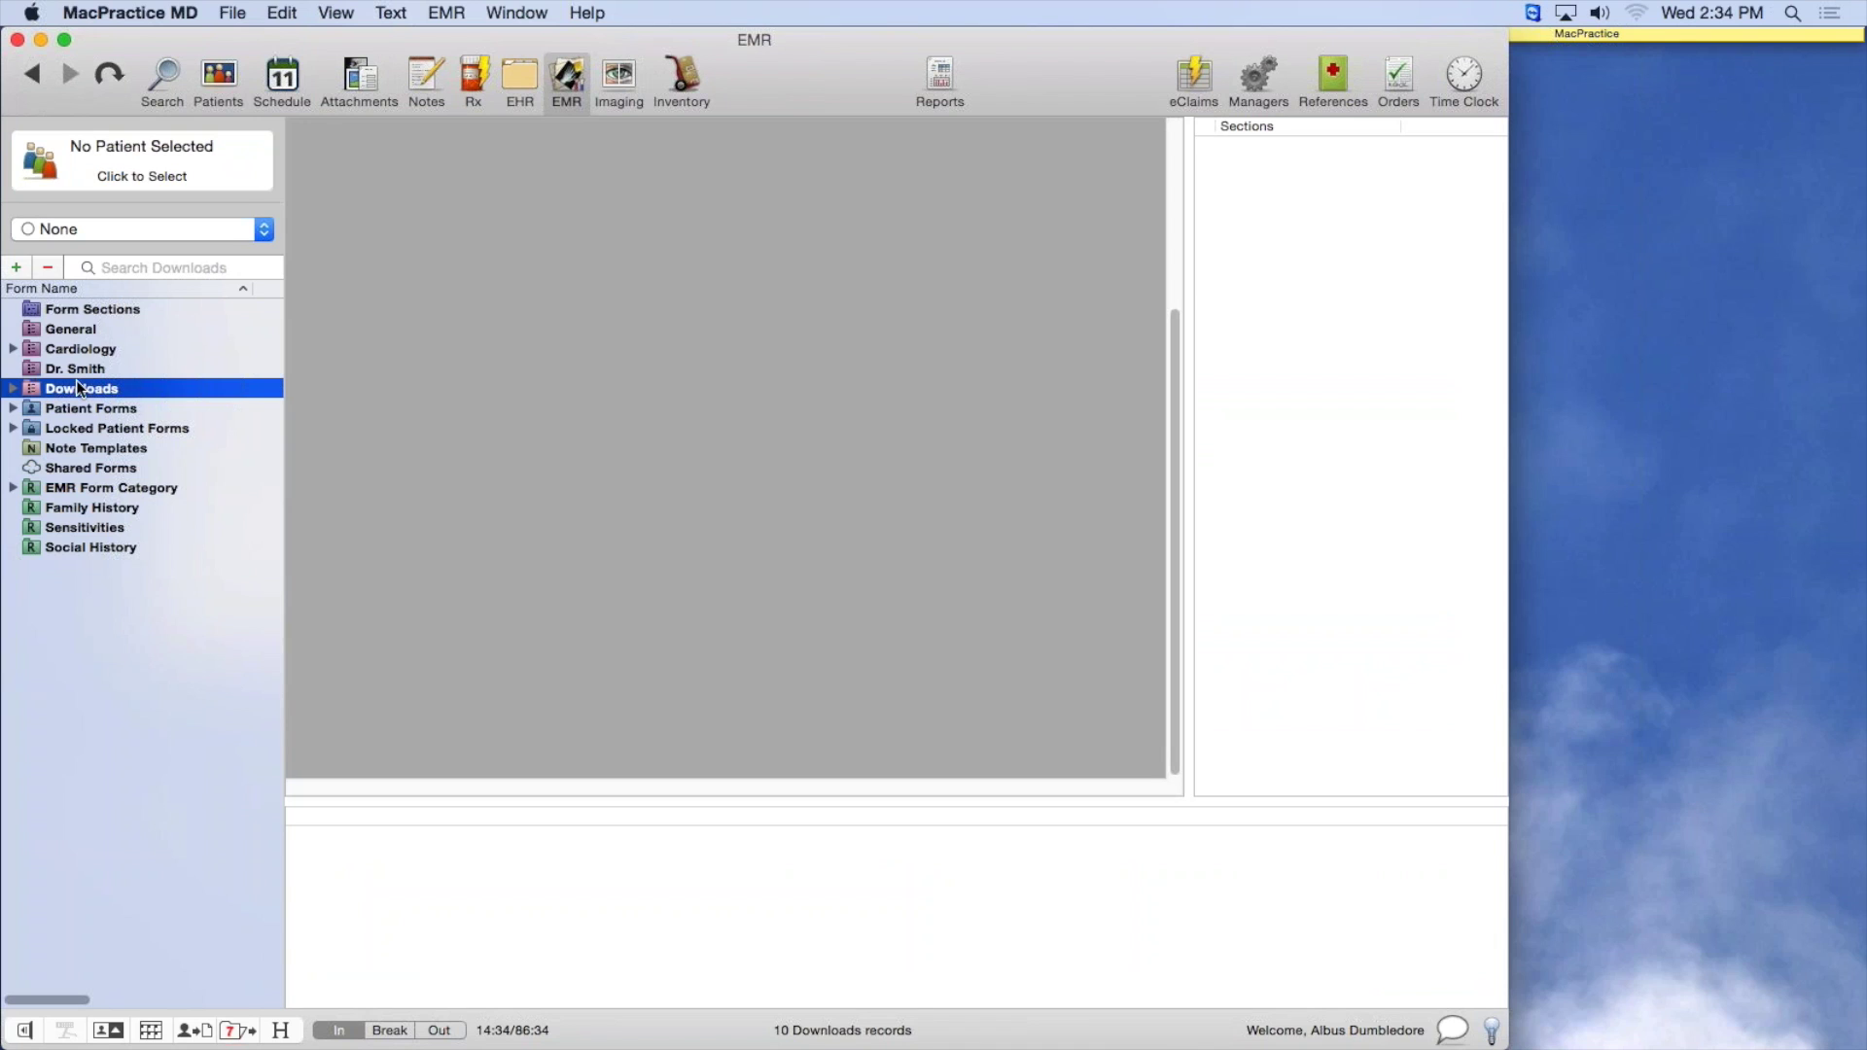
pyautogui.click(13, 389)
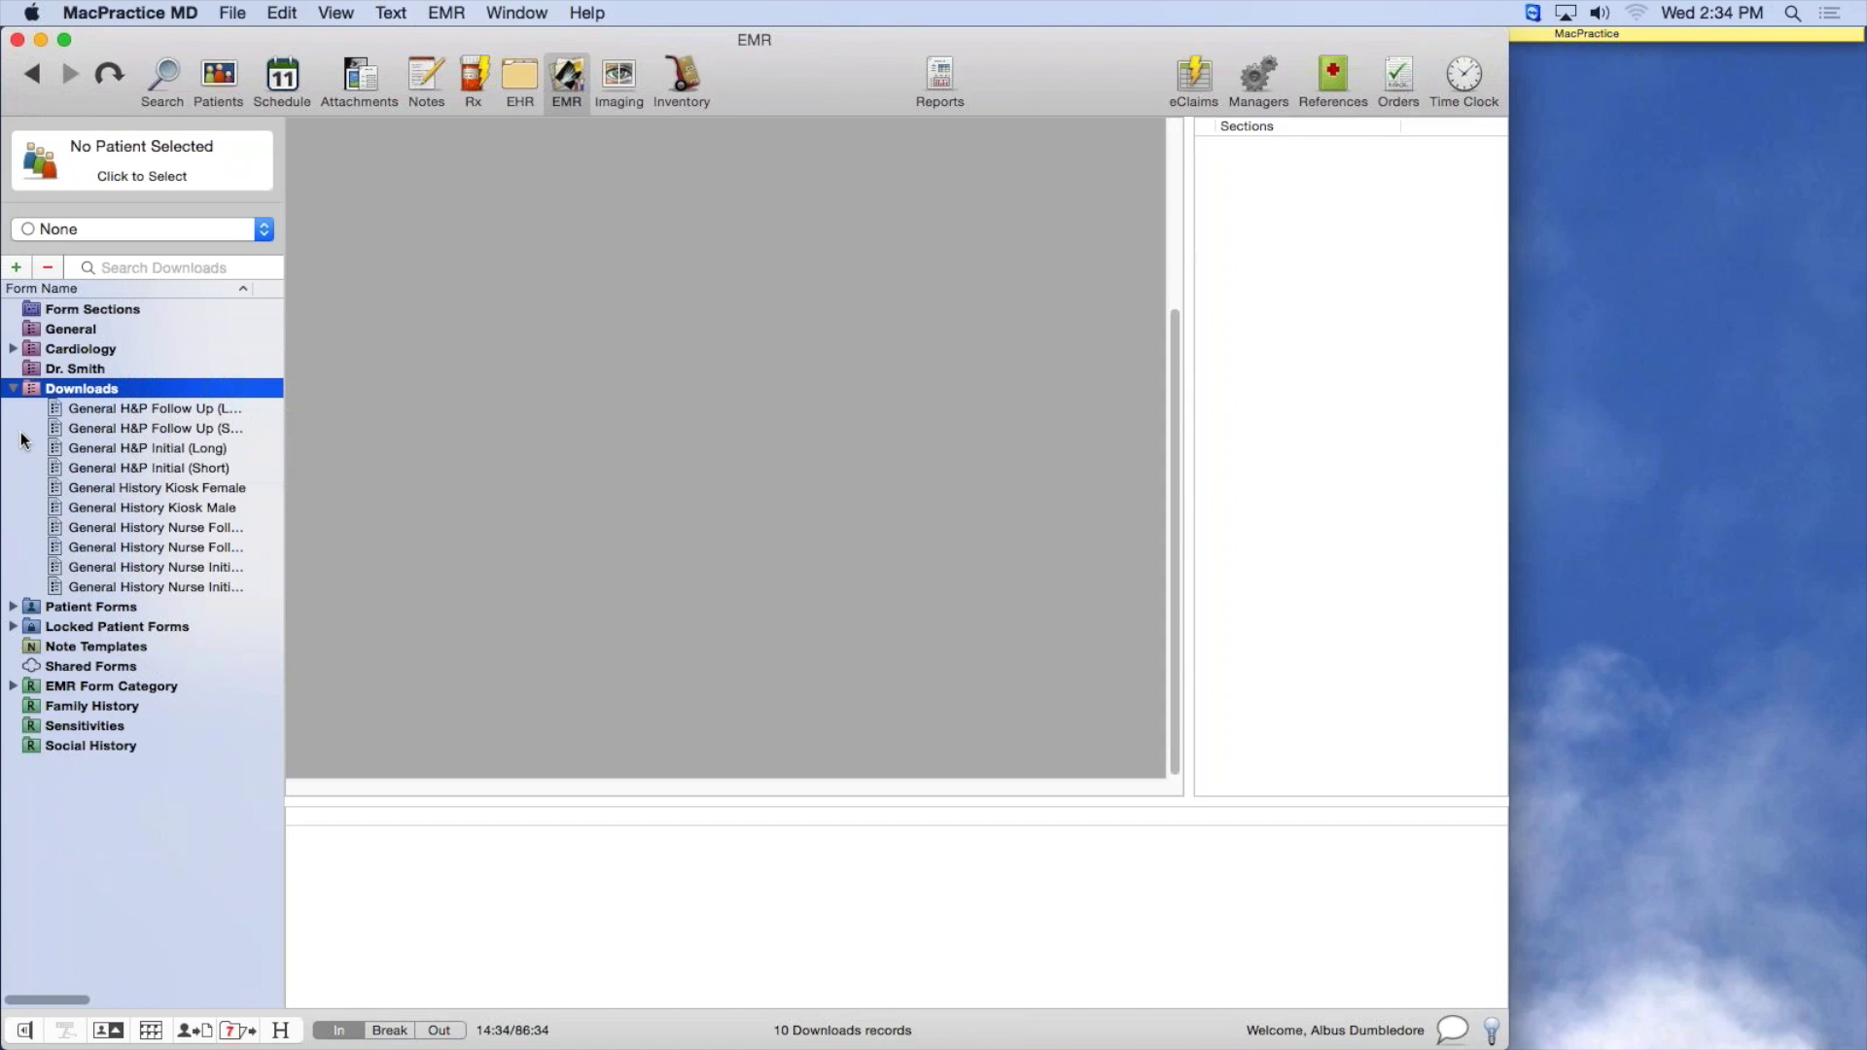
pyautogui.click(208, 408)
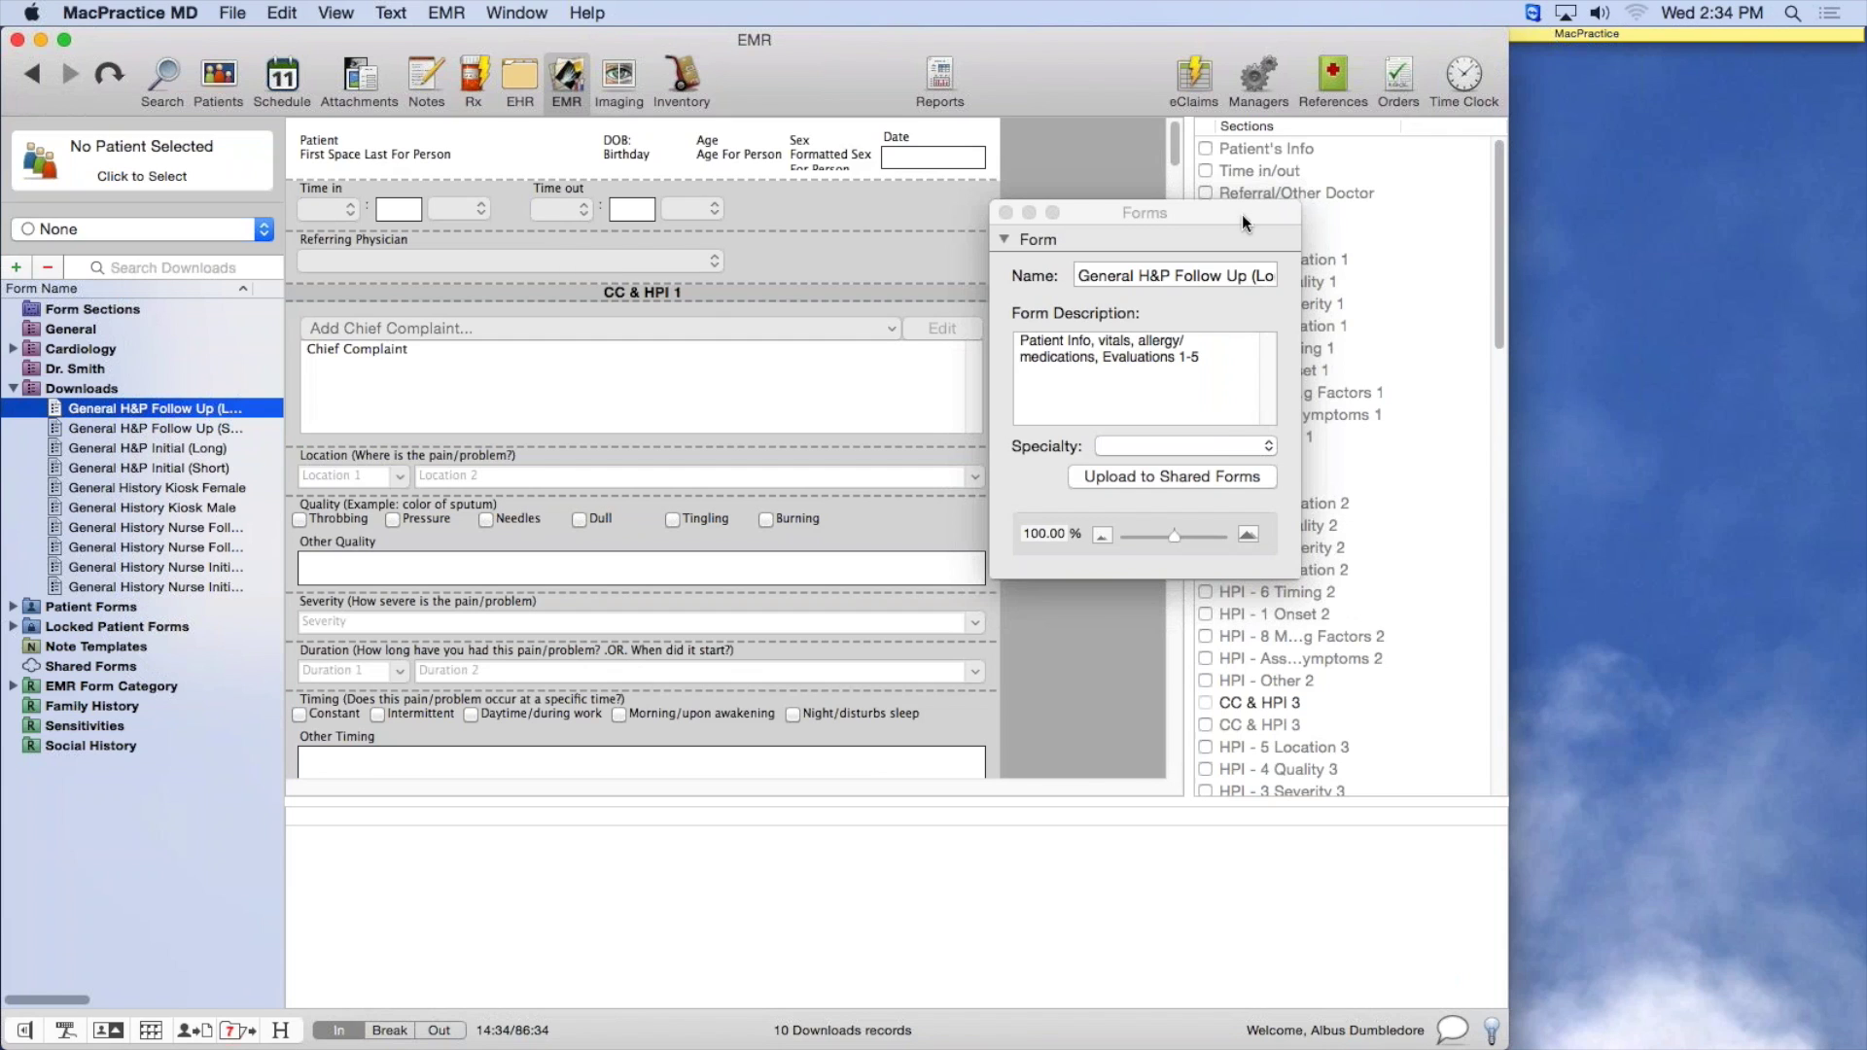
pyautogui.moveTo(1241, 214); pyautogui.dragTo(1520, 272)
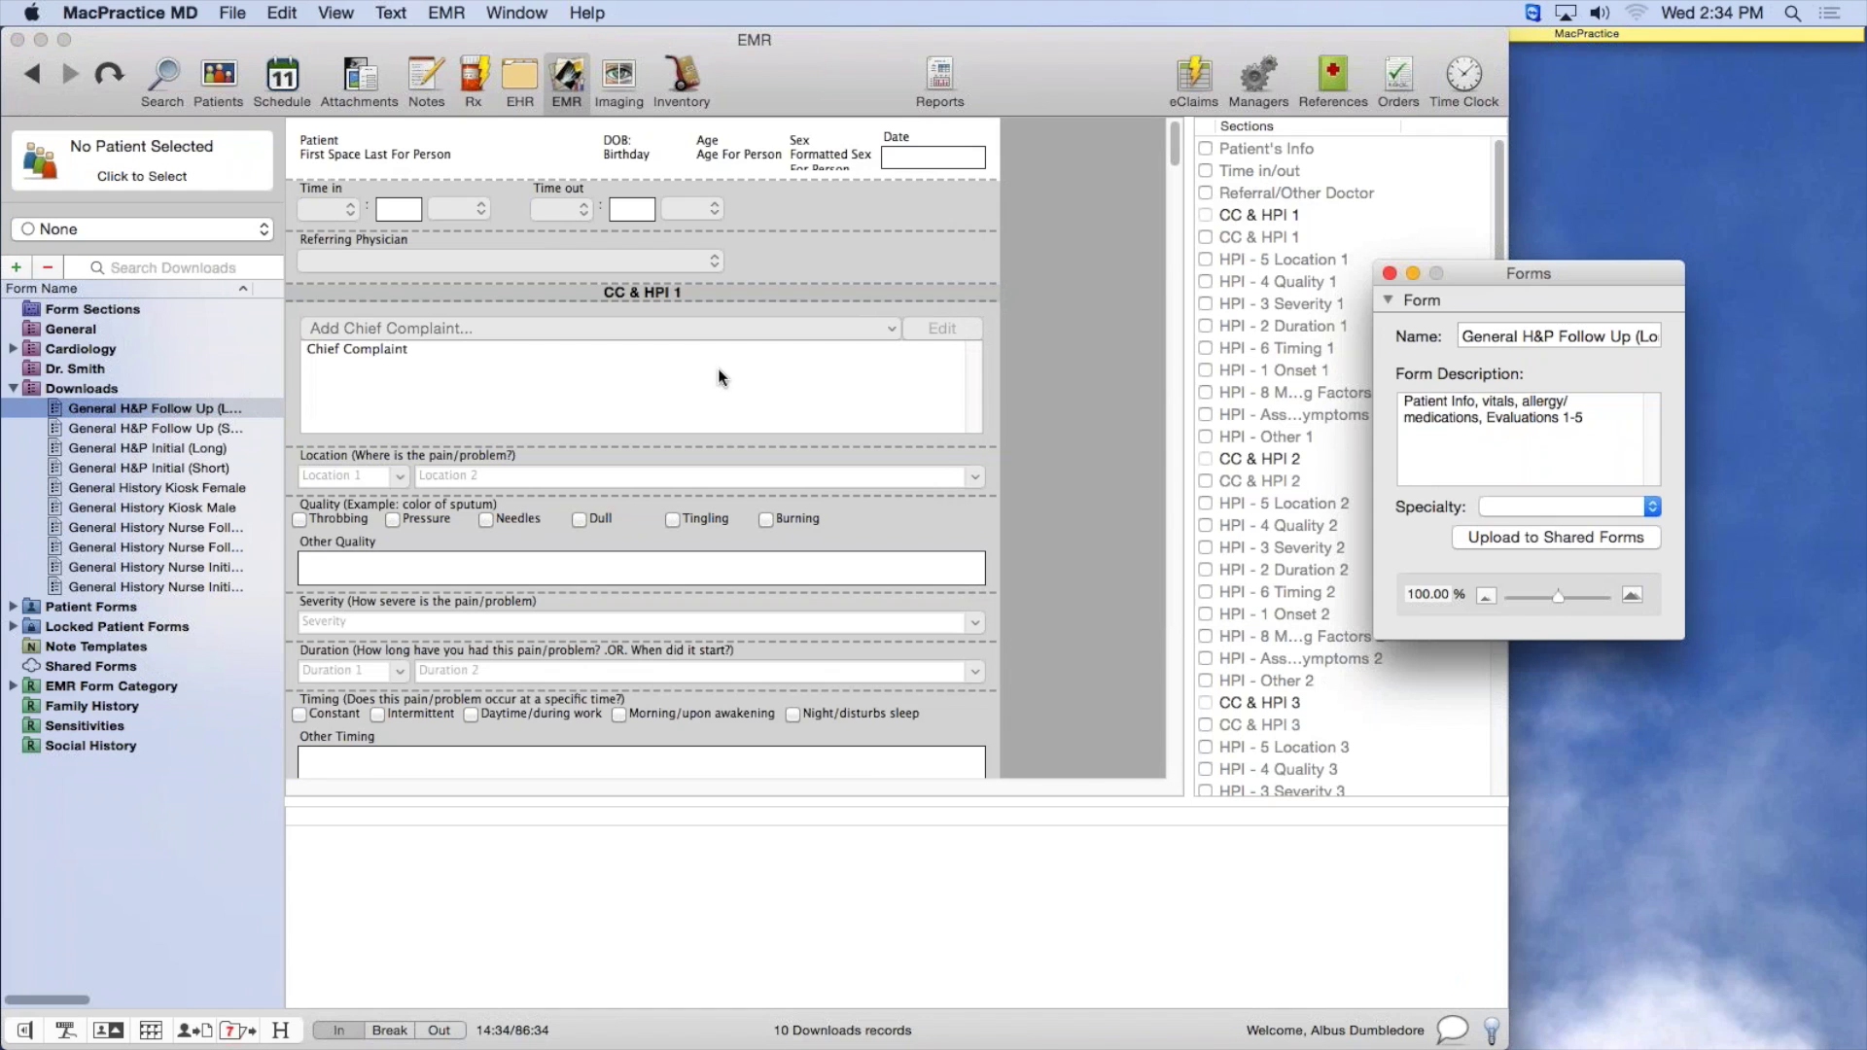
# Examine the form's sections from CC & HPI 1 through the Past Medical/Surgical/Family/Social History, and return to the Quality section
pyautogui.click(778, 379)
pyautogui.moveTo(1173, 131); pyautogui.dragTo(1175, 177)
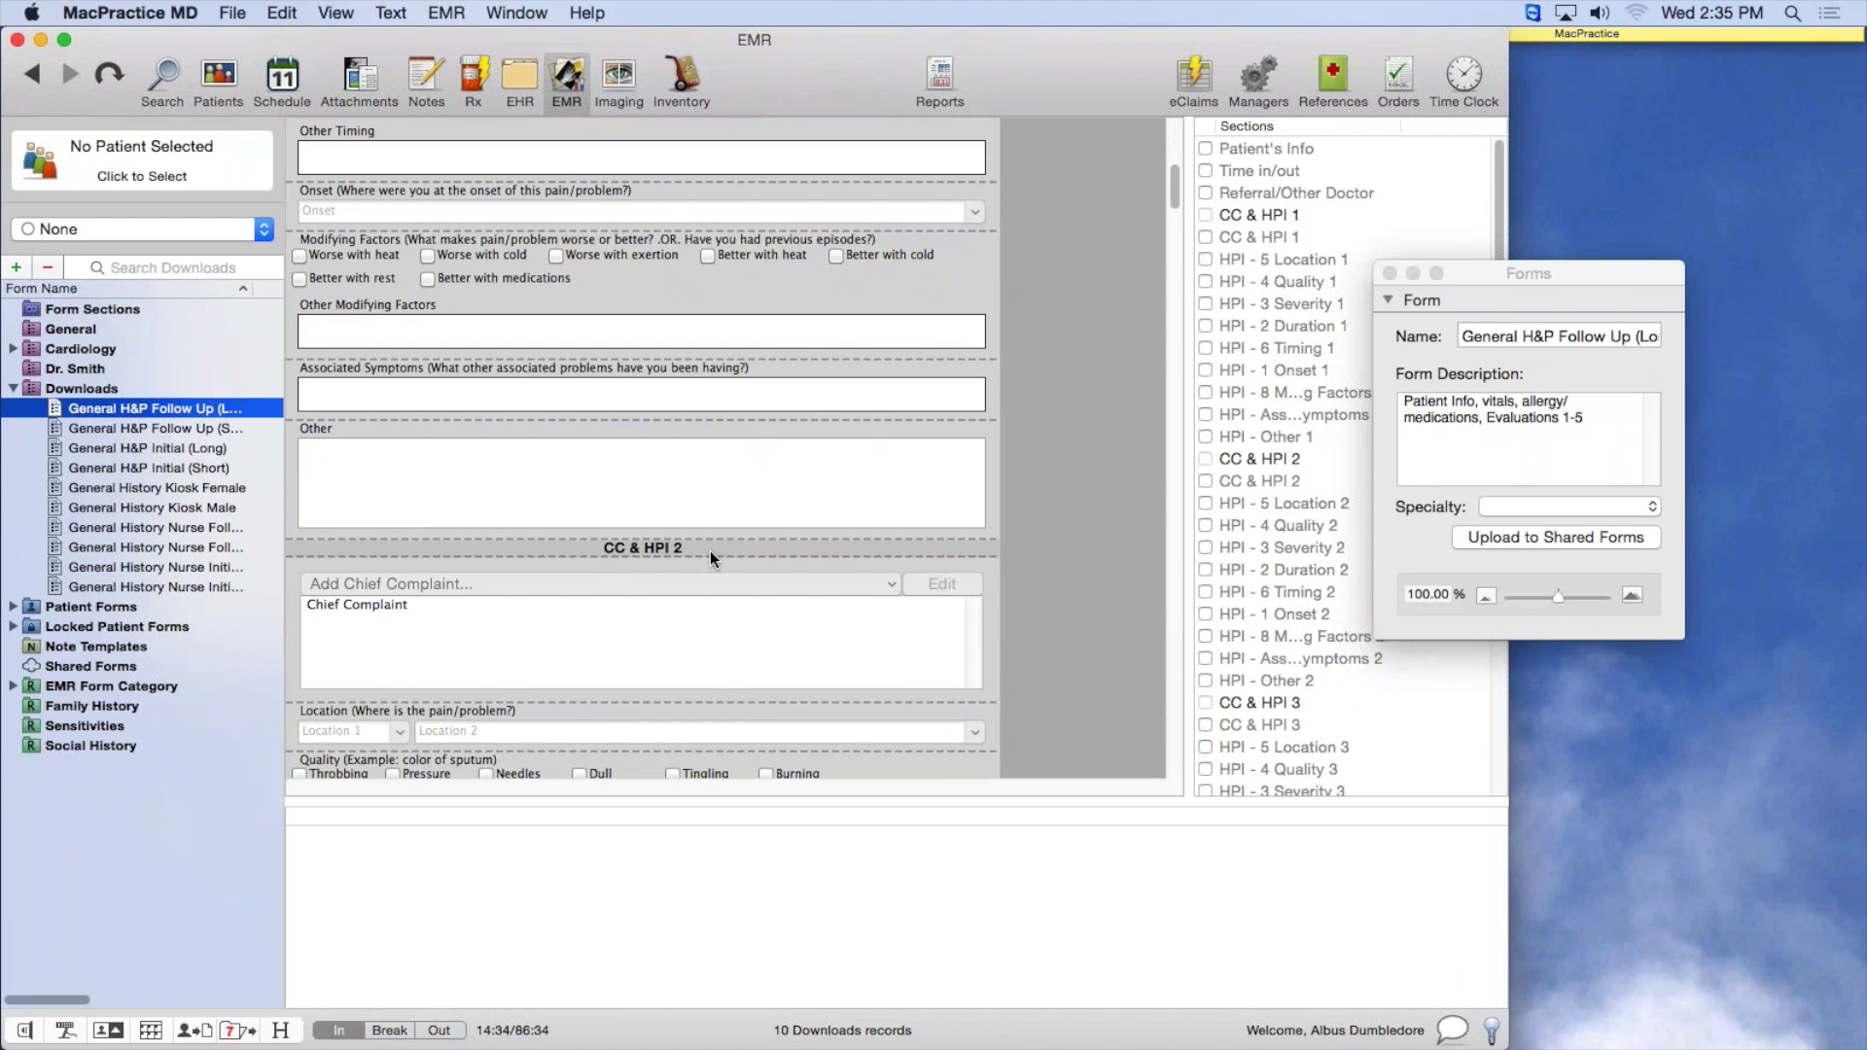
pyautogui.moveTo(1175, 187); pyautogui.dragTo(1176, 275)
pyautogui.click(872, 206)
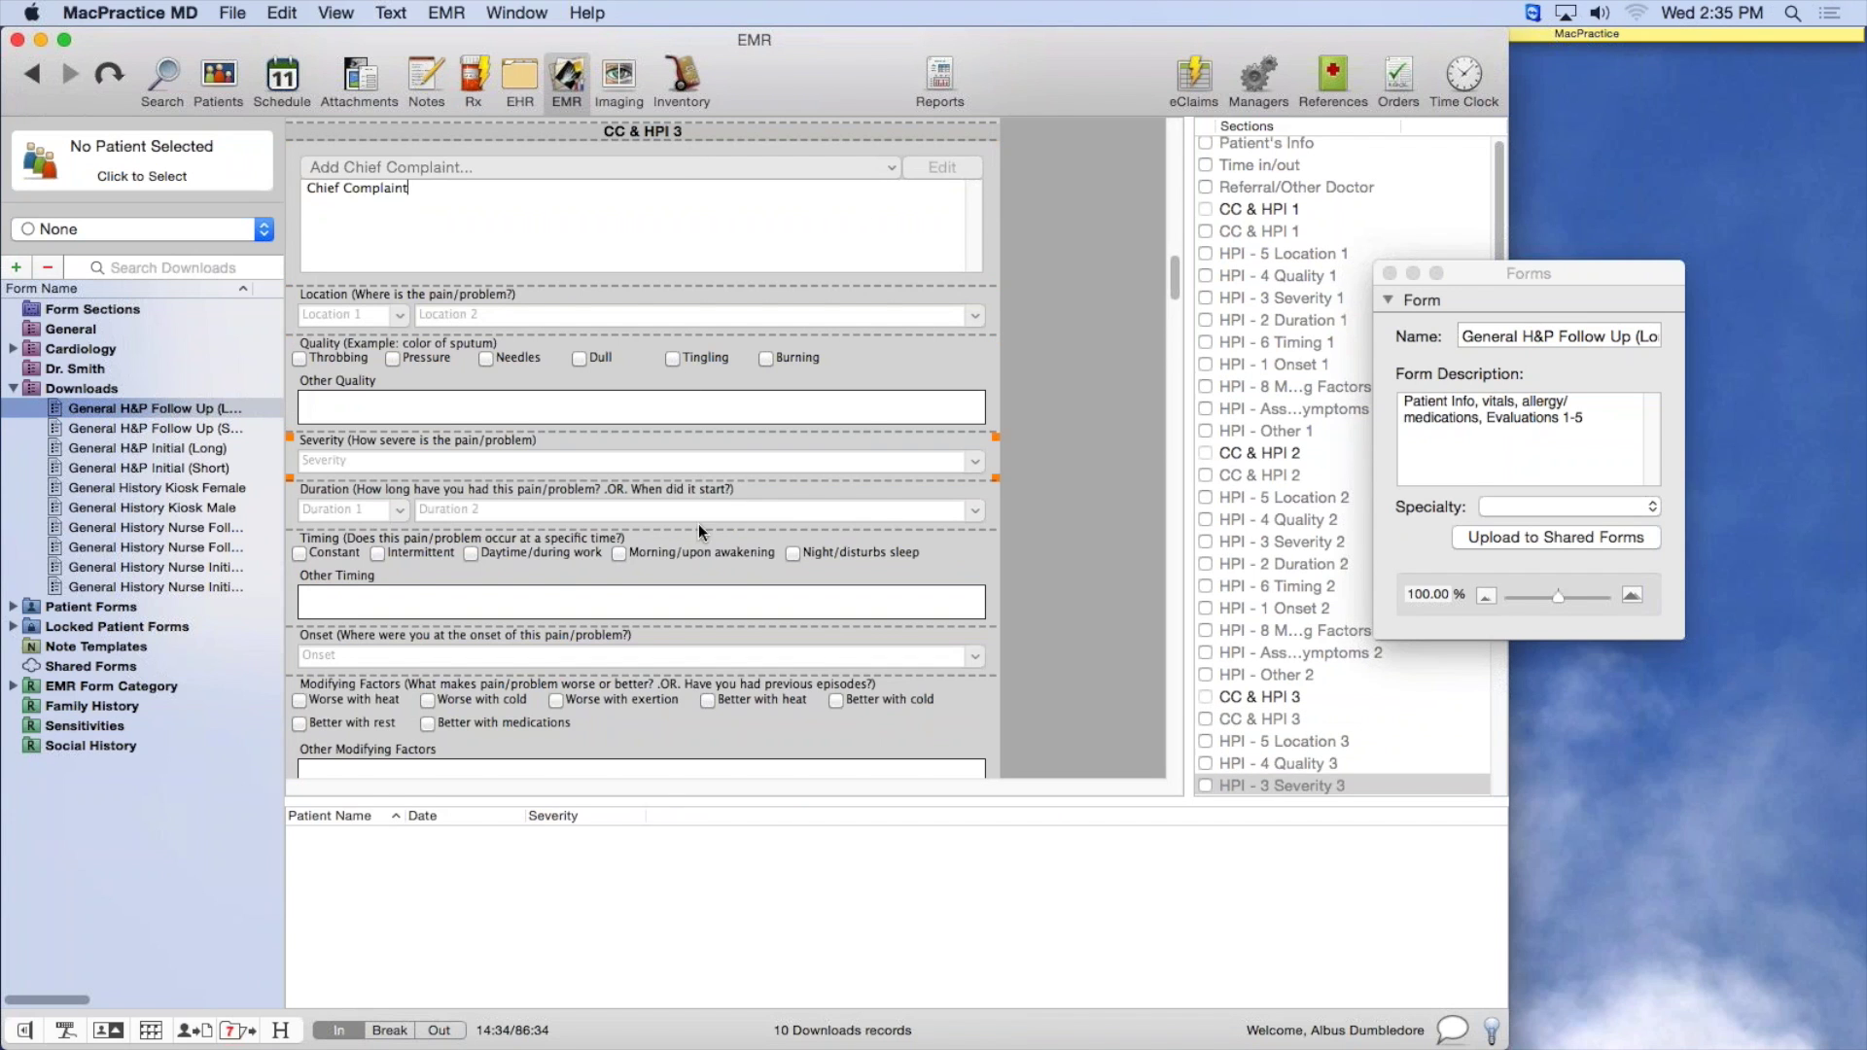
pyautogui.scroll(-15, 698, 523)
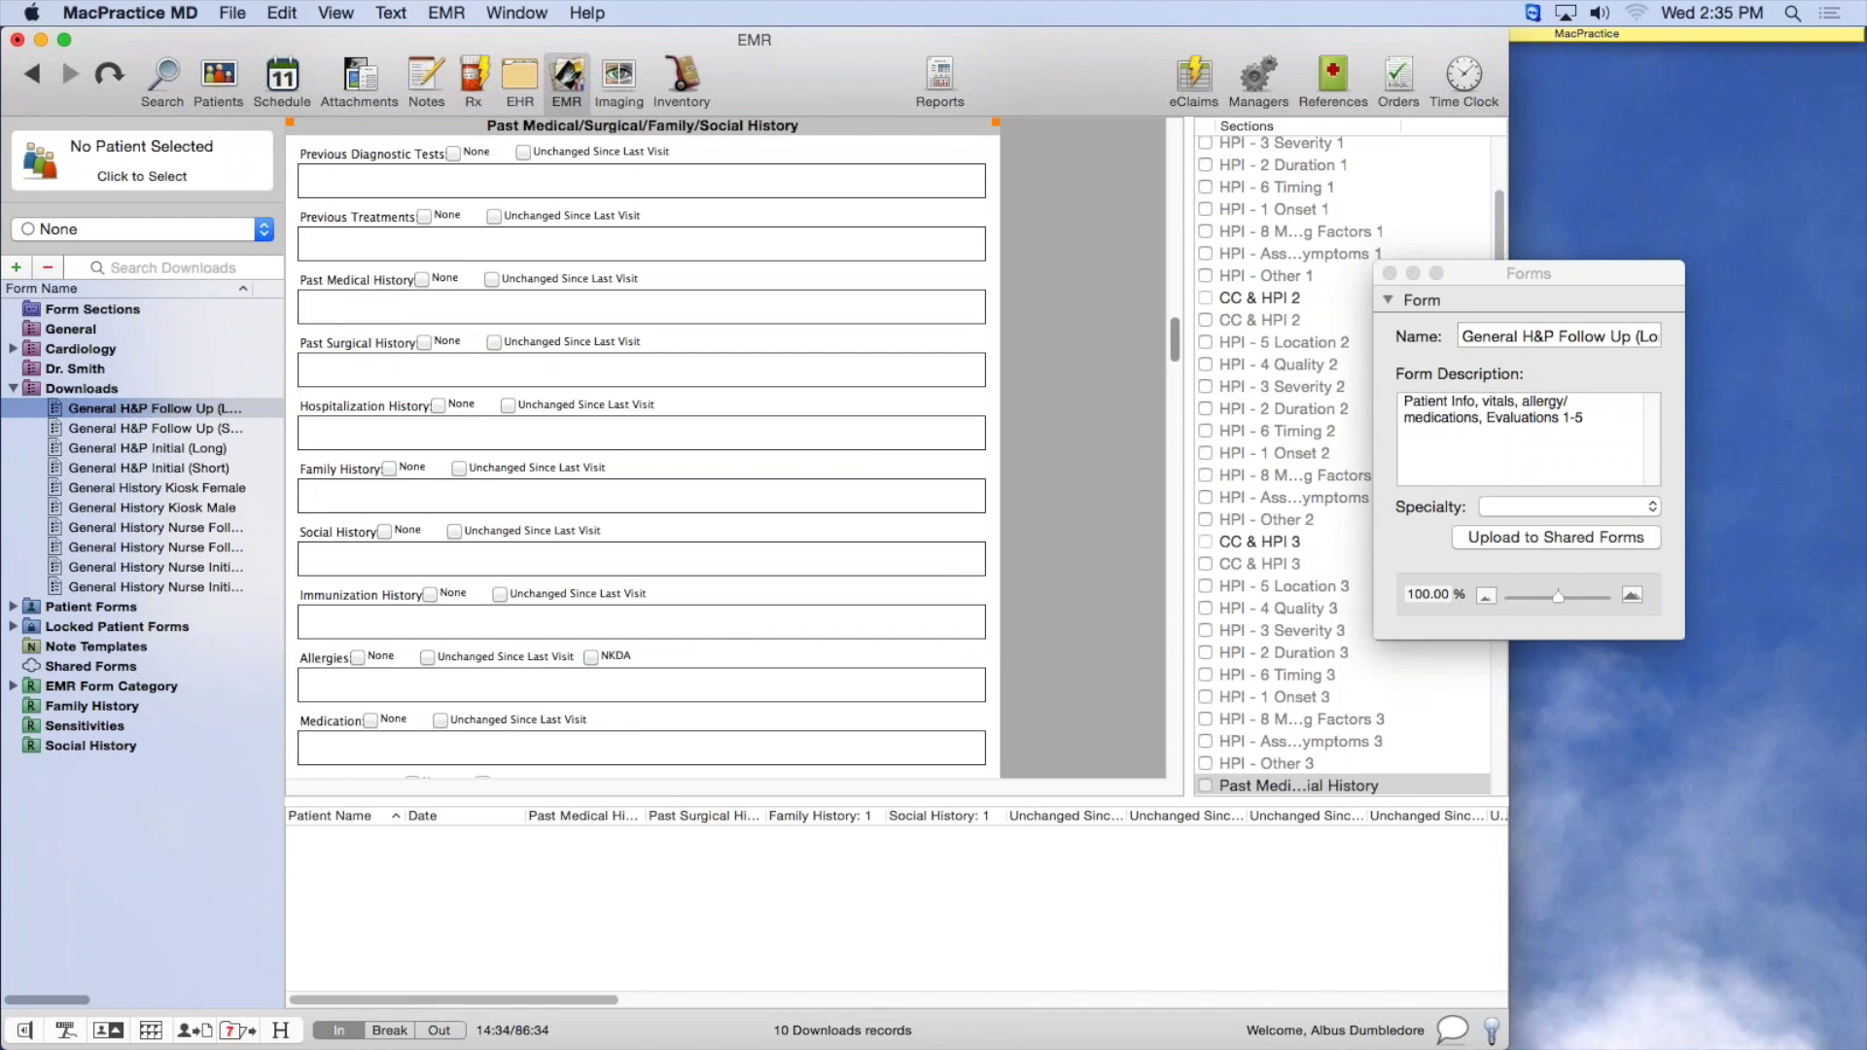
pyautogui.moveTo(1174, 342); pyautogui.dragTo(1175, 126)
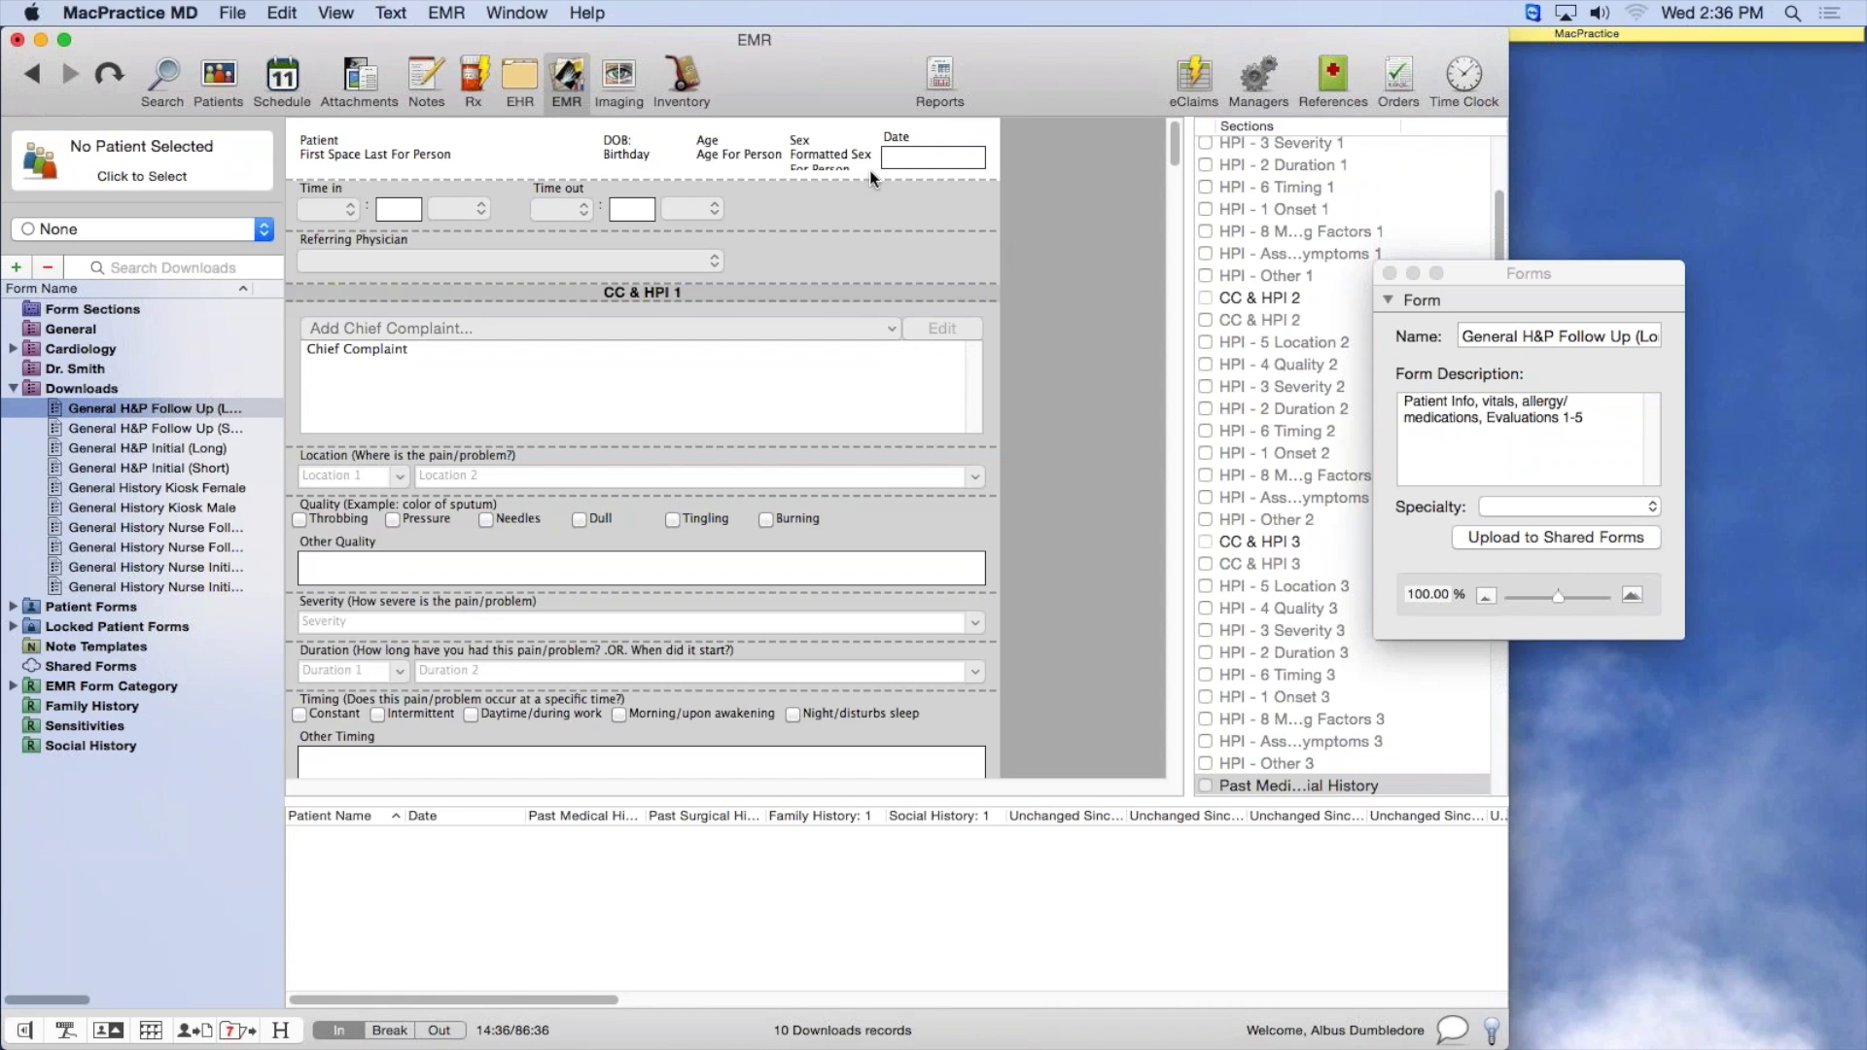
pyautogui.click(560, 523)
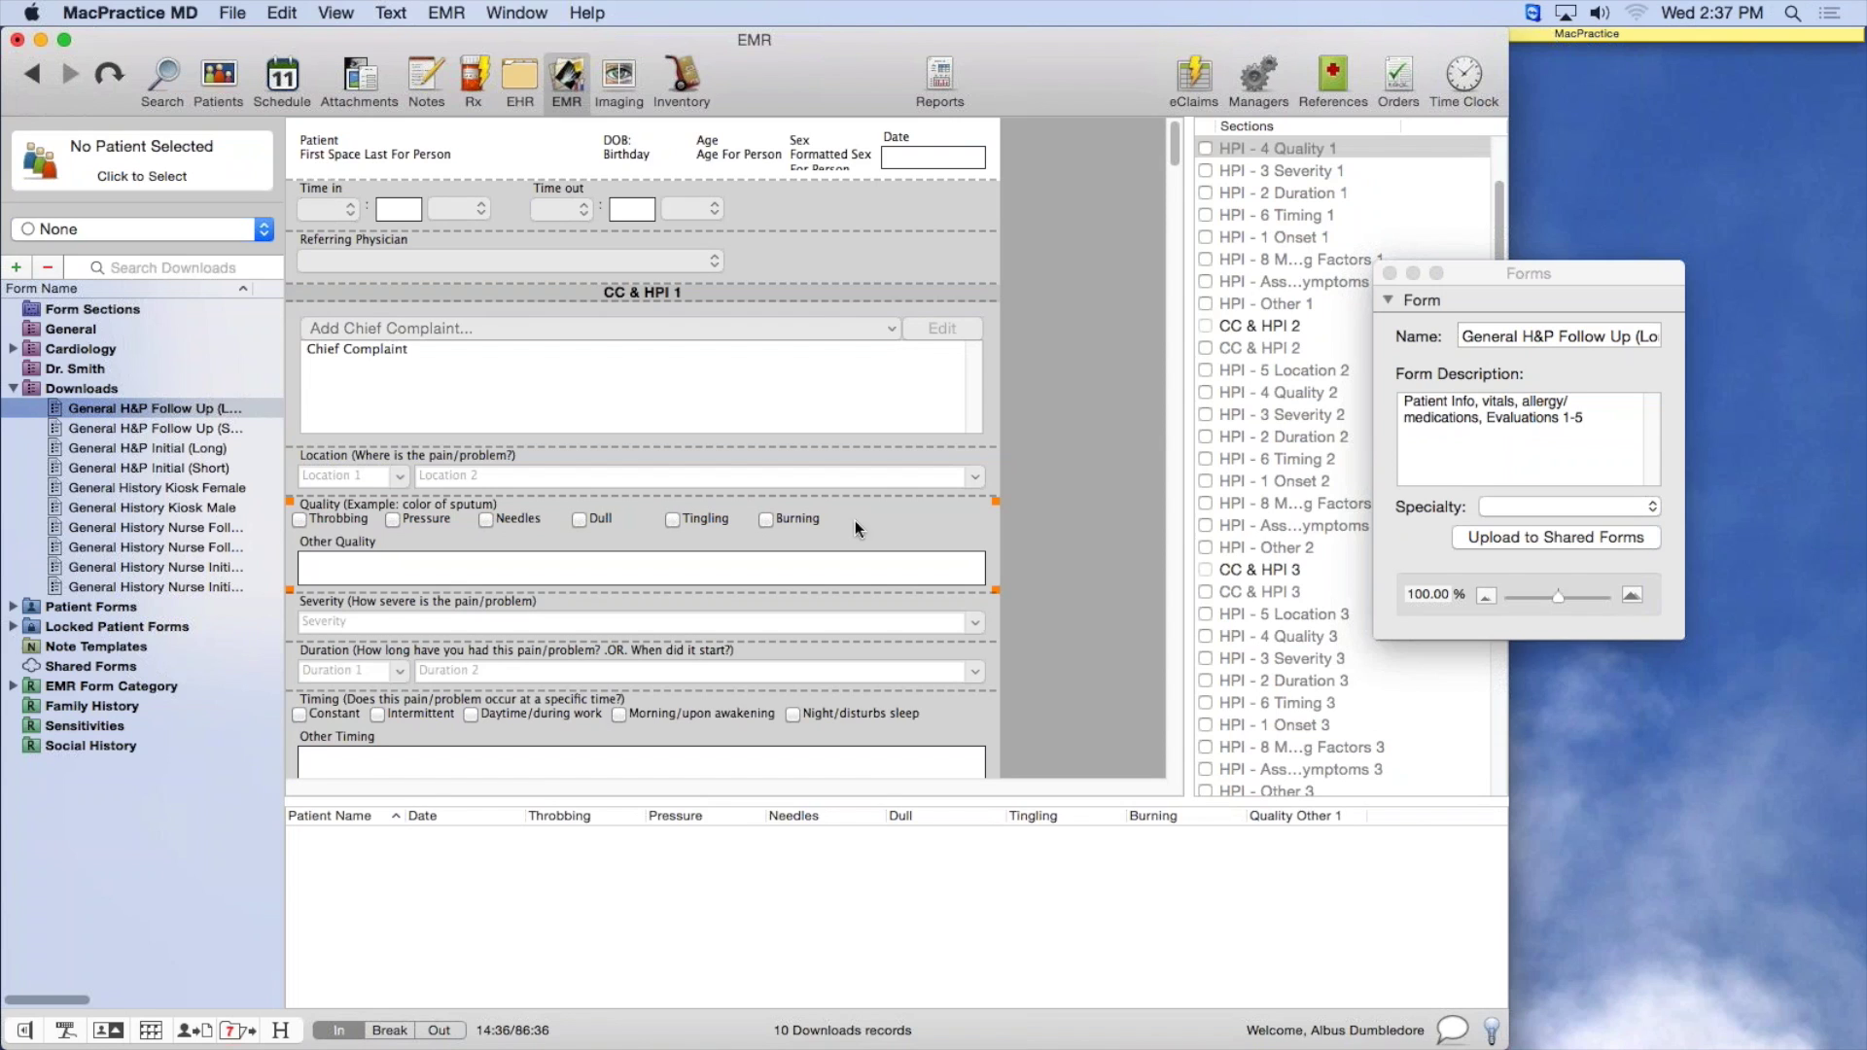
# Collapse the Downloads category, saving the changes to the long General H&P Follow Up form
pyautogui.click(111, 408)
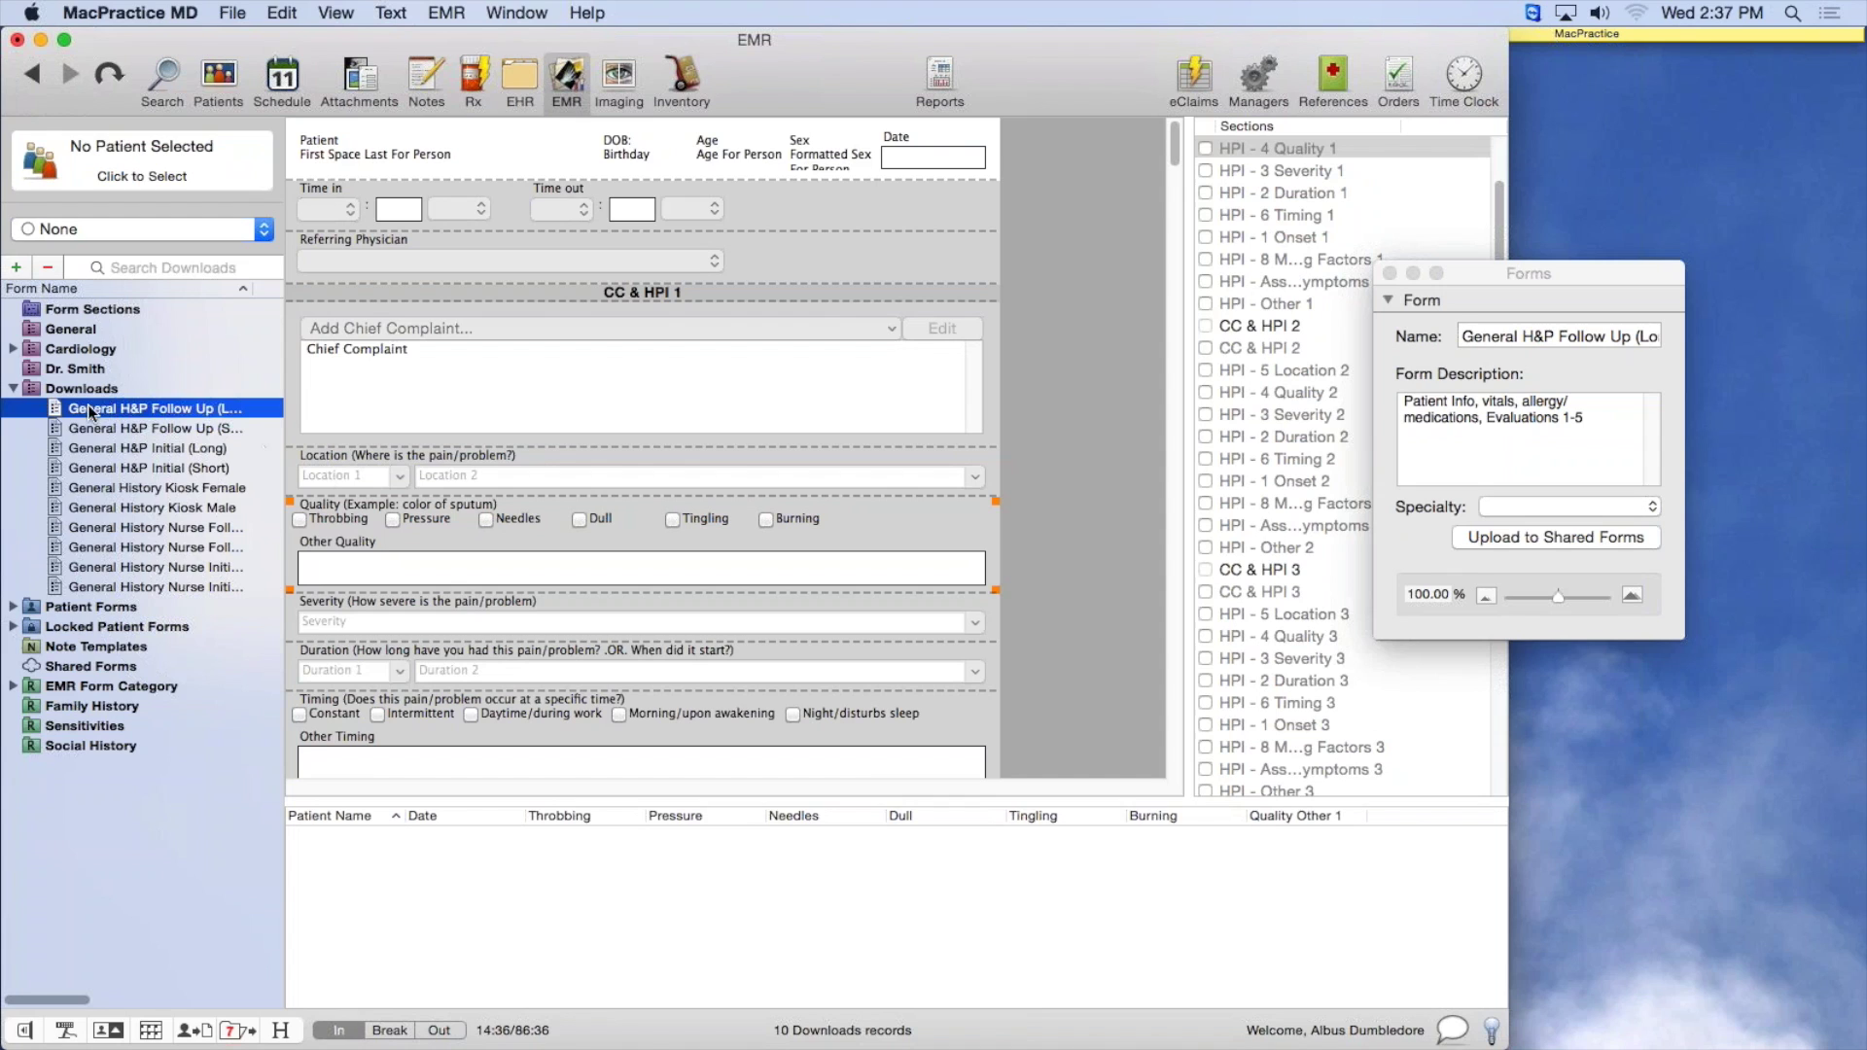
pyautogui.click(13, 388)
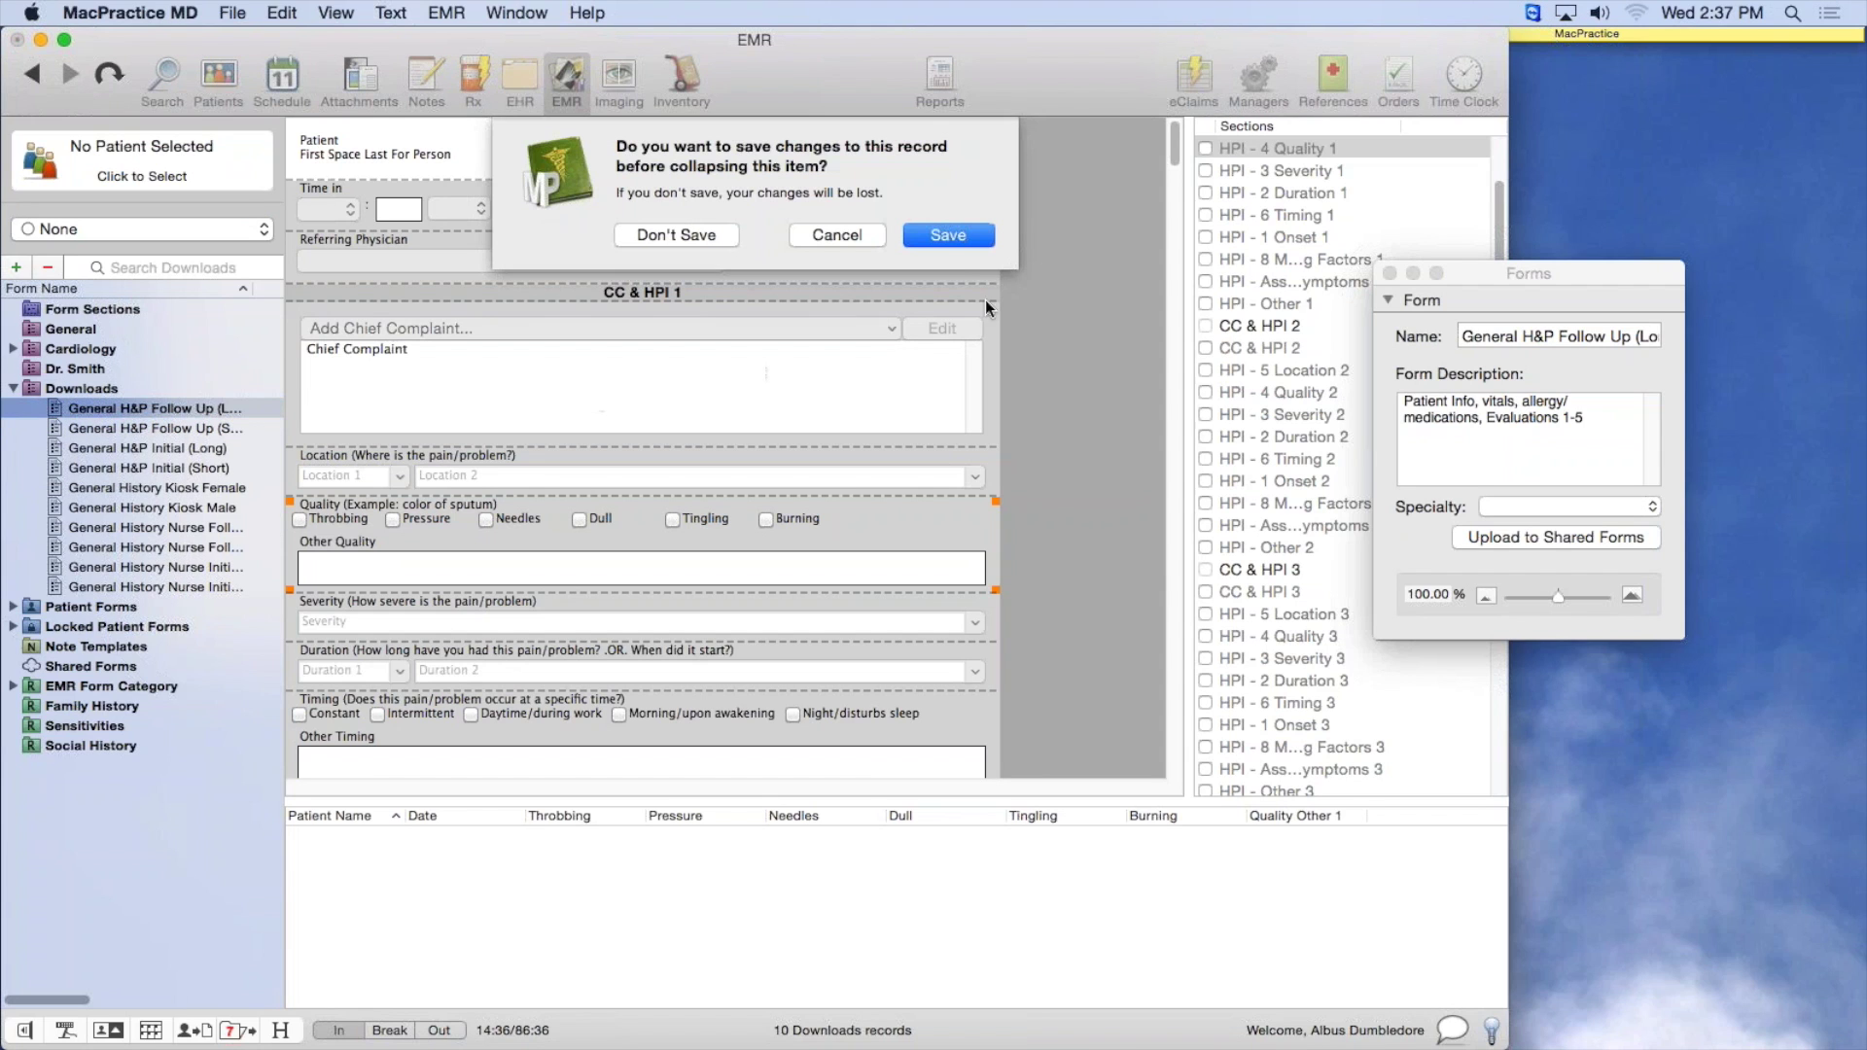
pyautogui.click(949, 235)
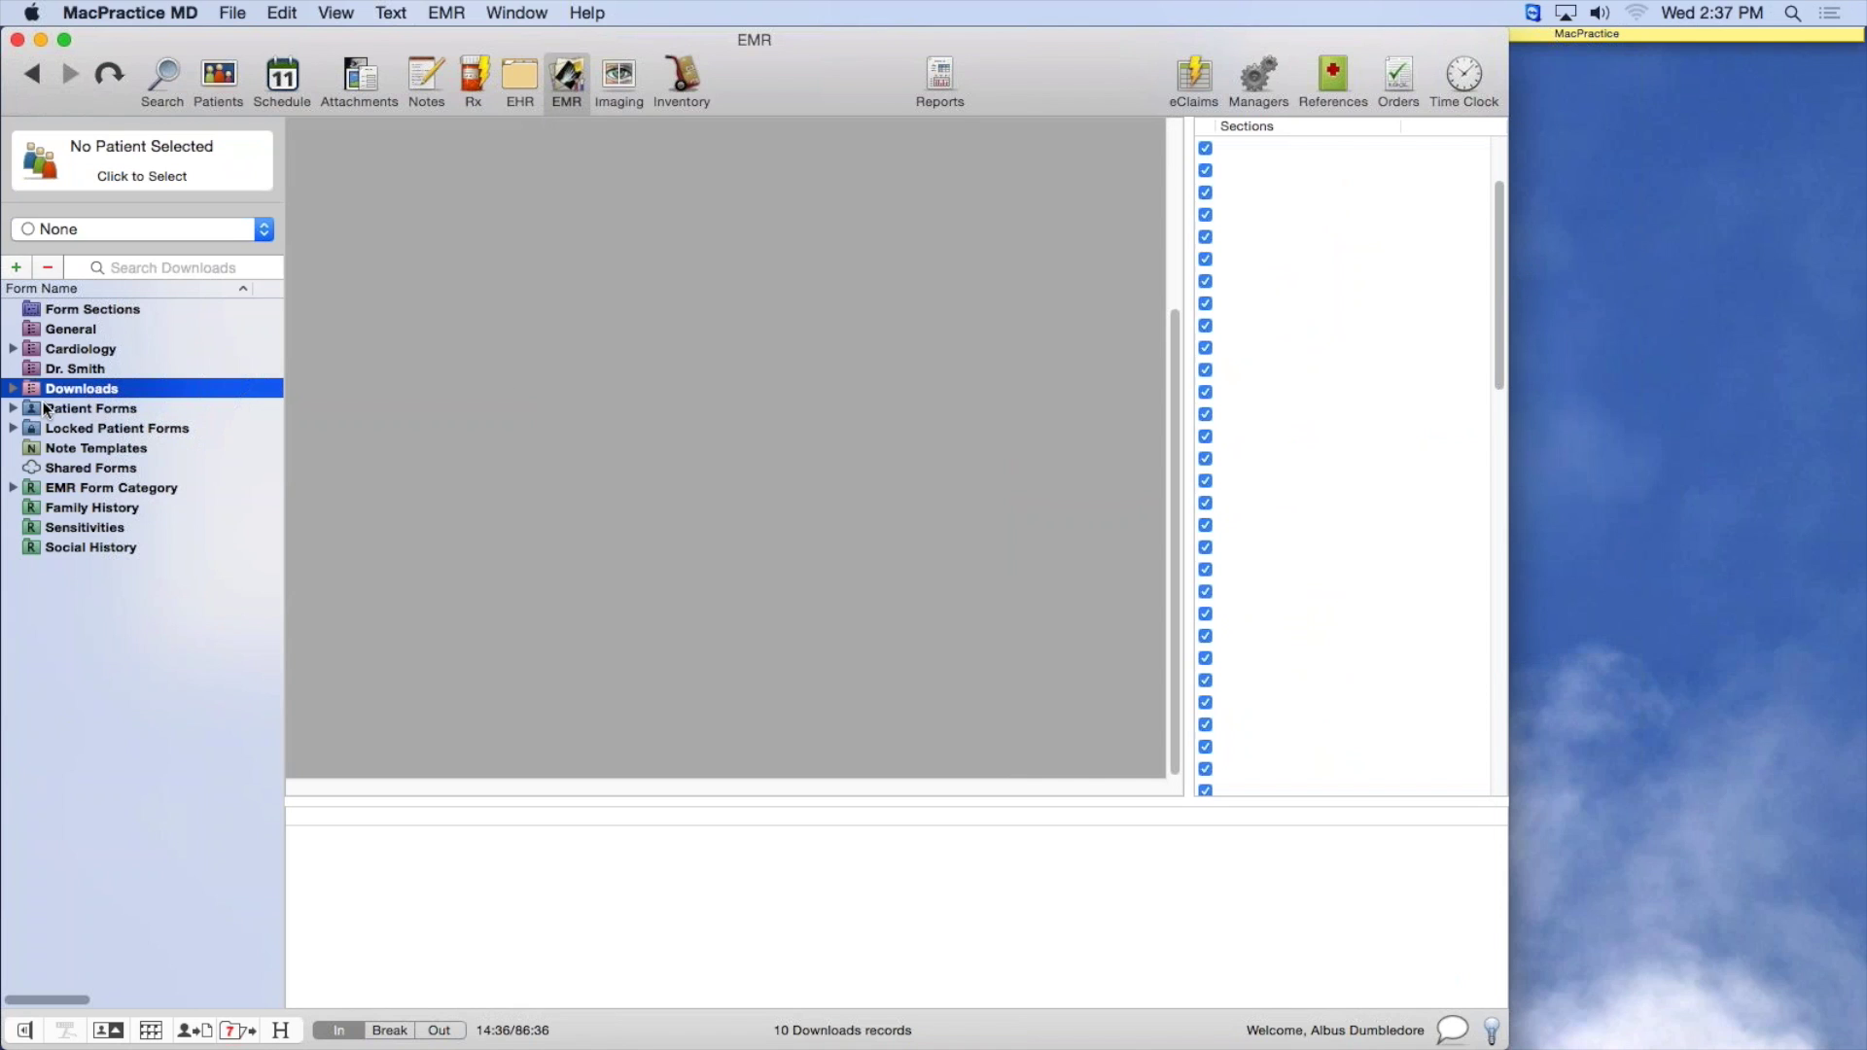
# Review the downloaded forms and the Shared Forms list, and reopen the long General H&P Follow Up form
pyautogui.click(13, 388)
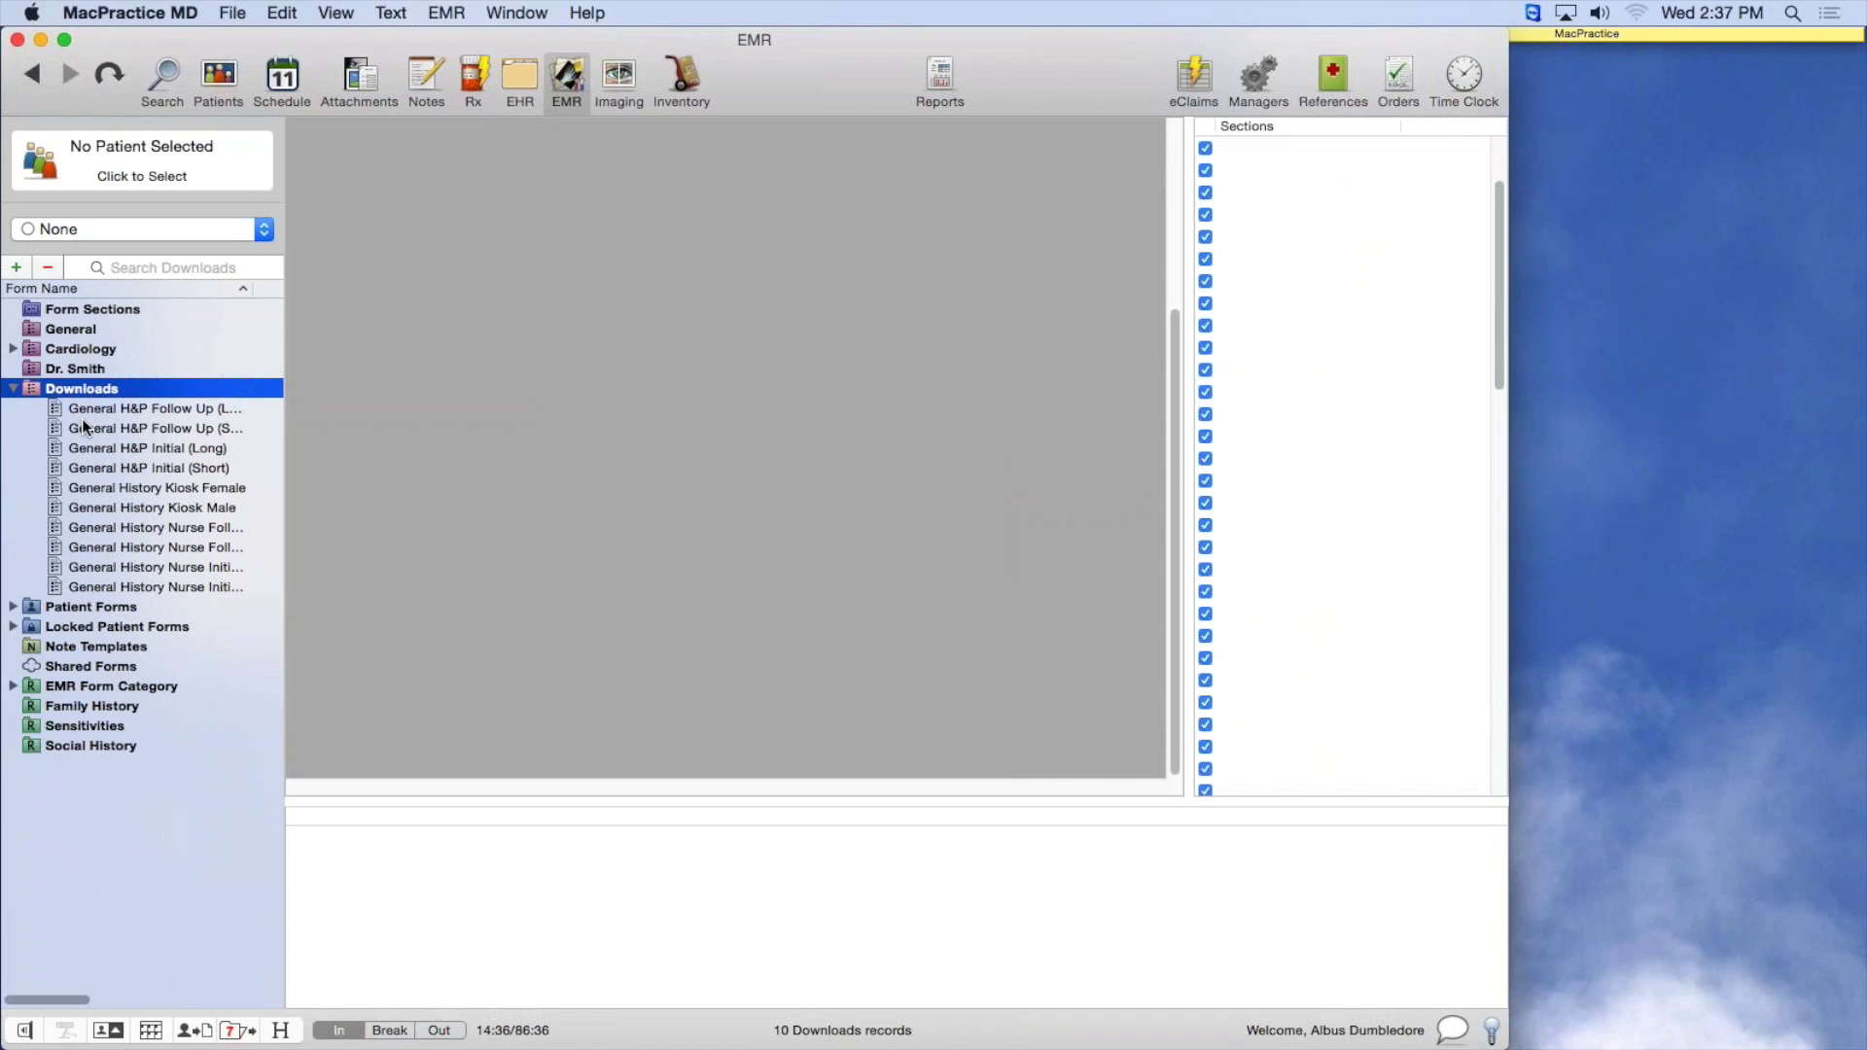
pyautogui.click(122, 665)
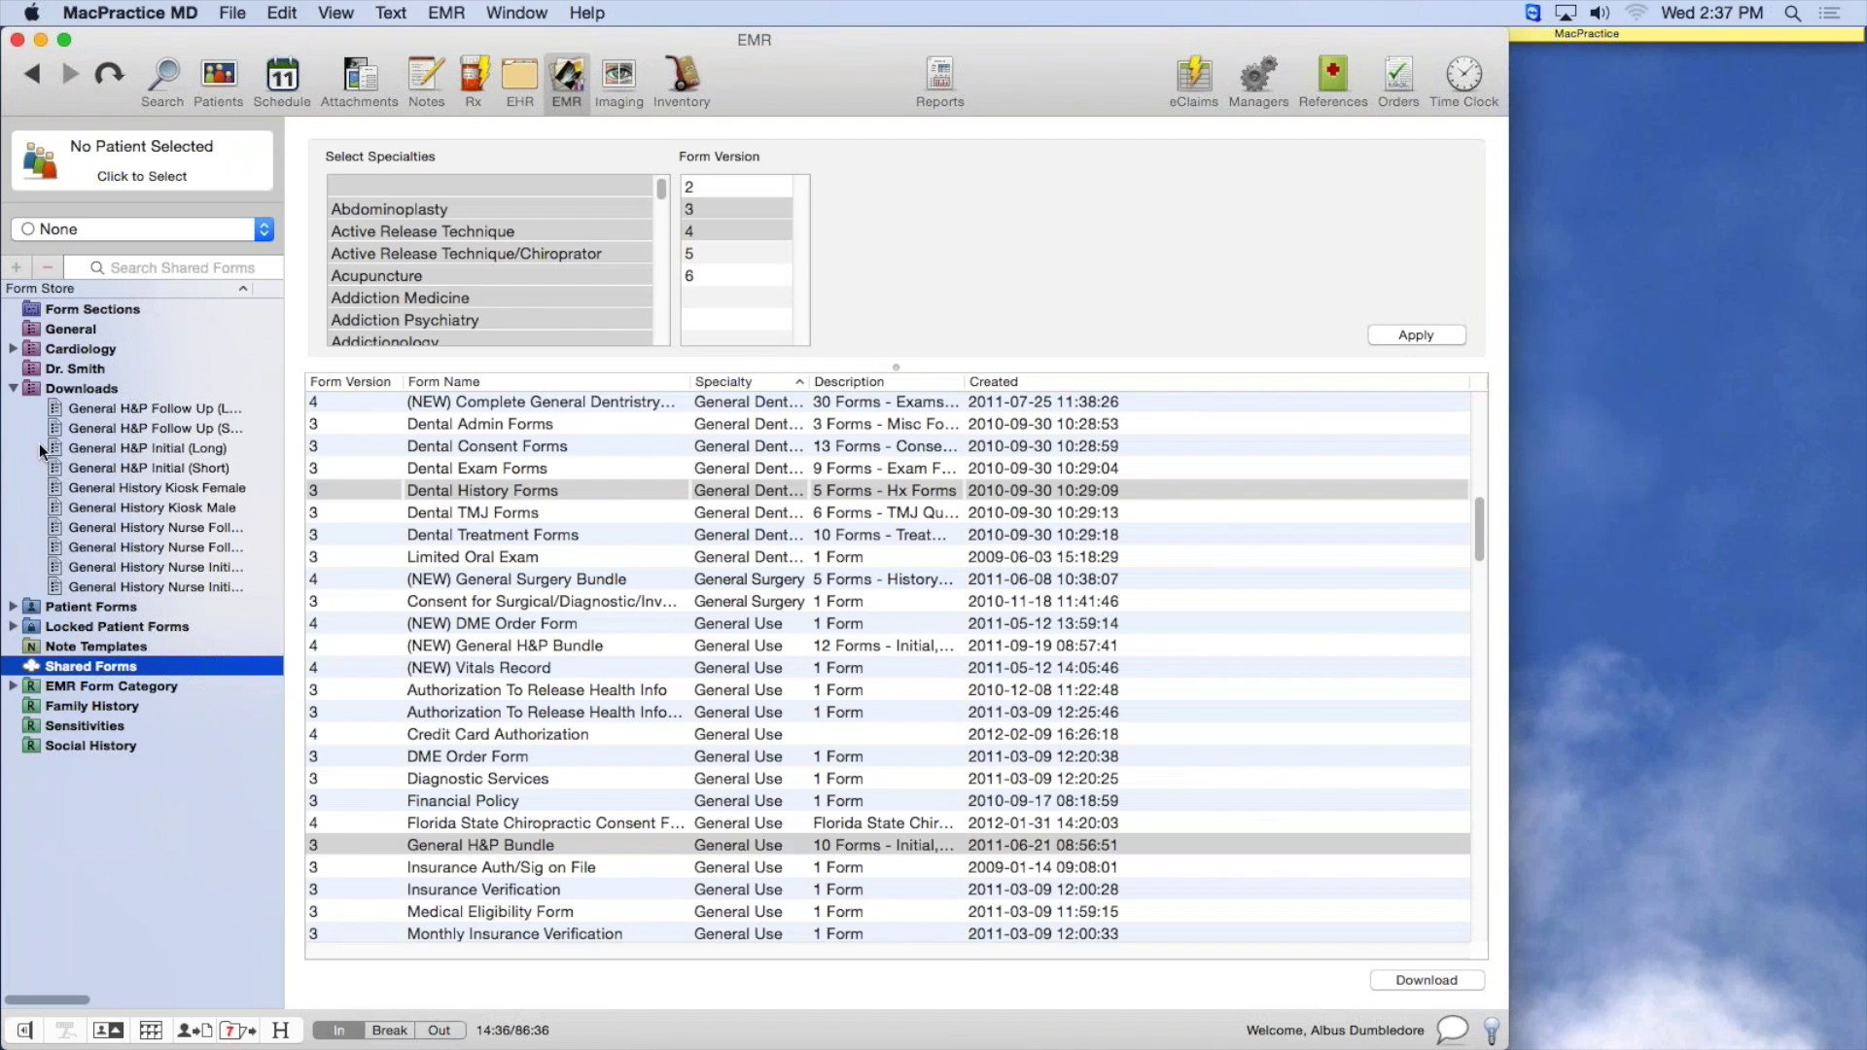
pyautogui.doubleClick(32, 390)
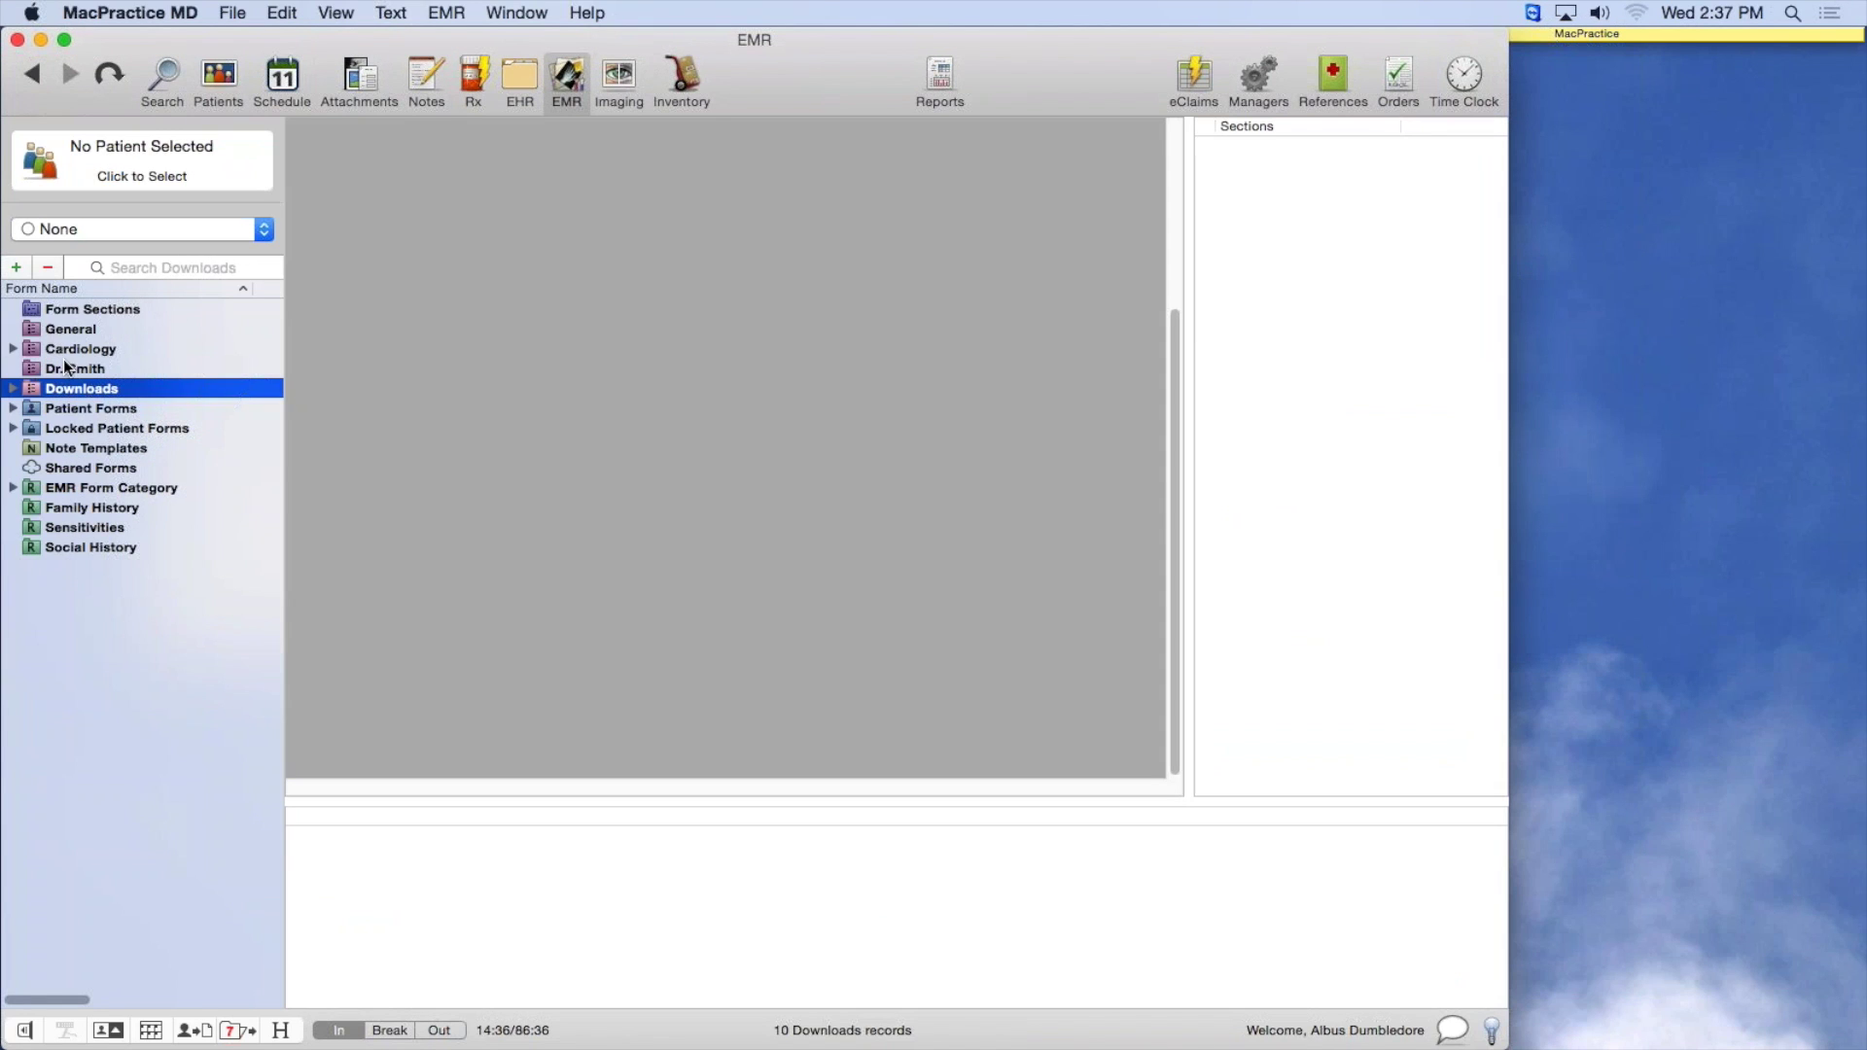
pyautogui.click(14, 390)
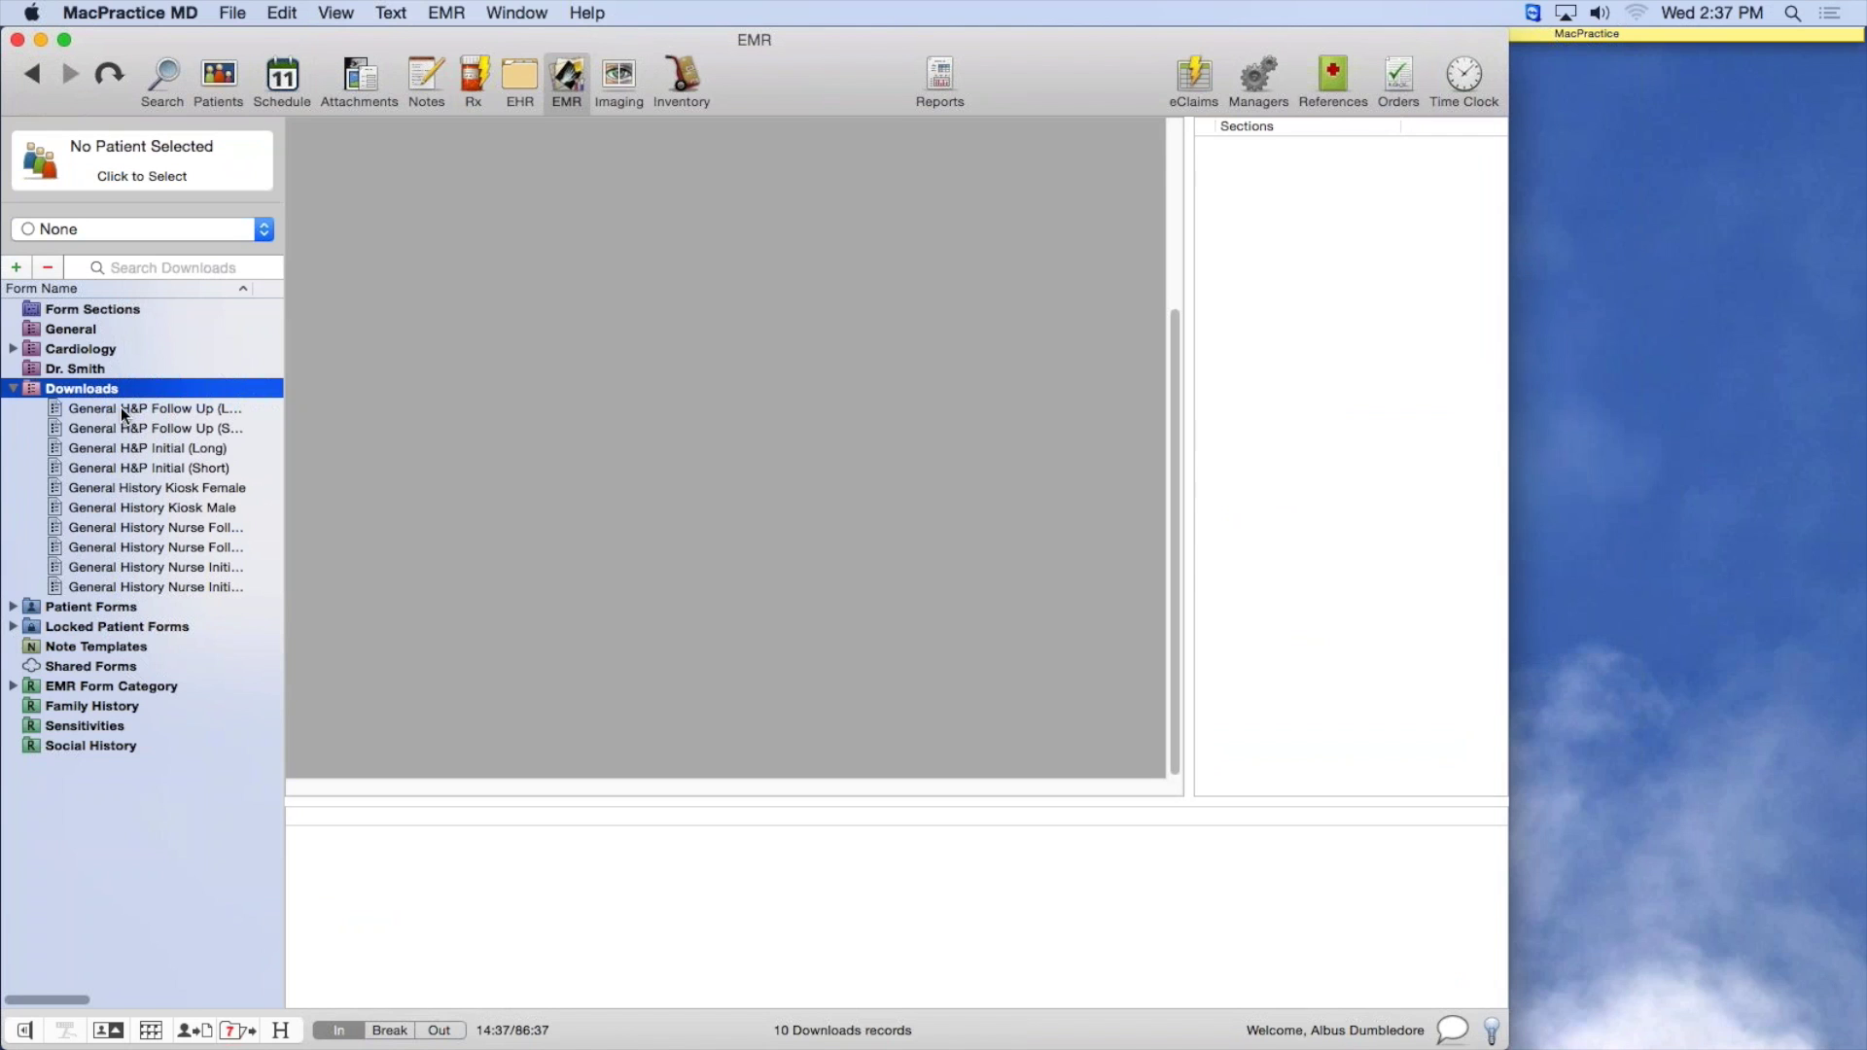
pyautogui.click(123, 411)
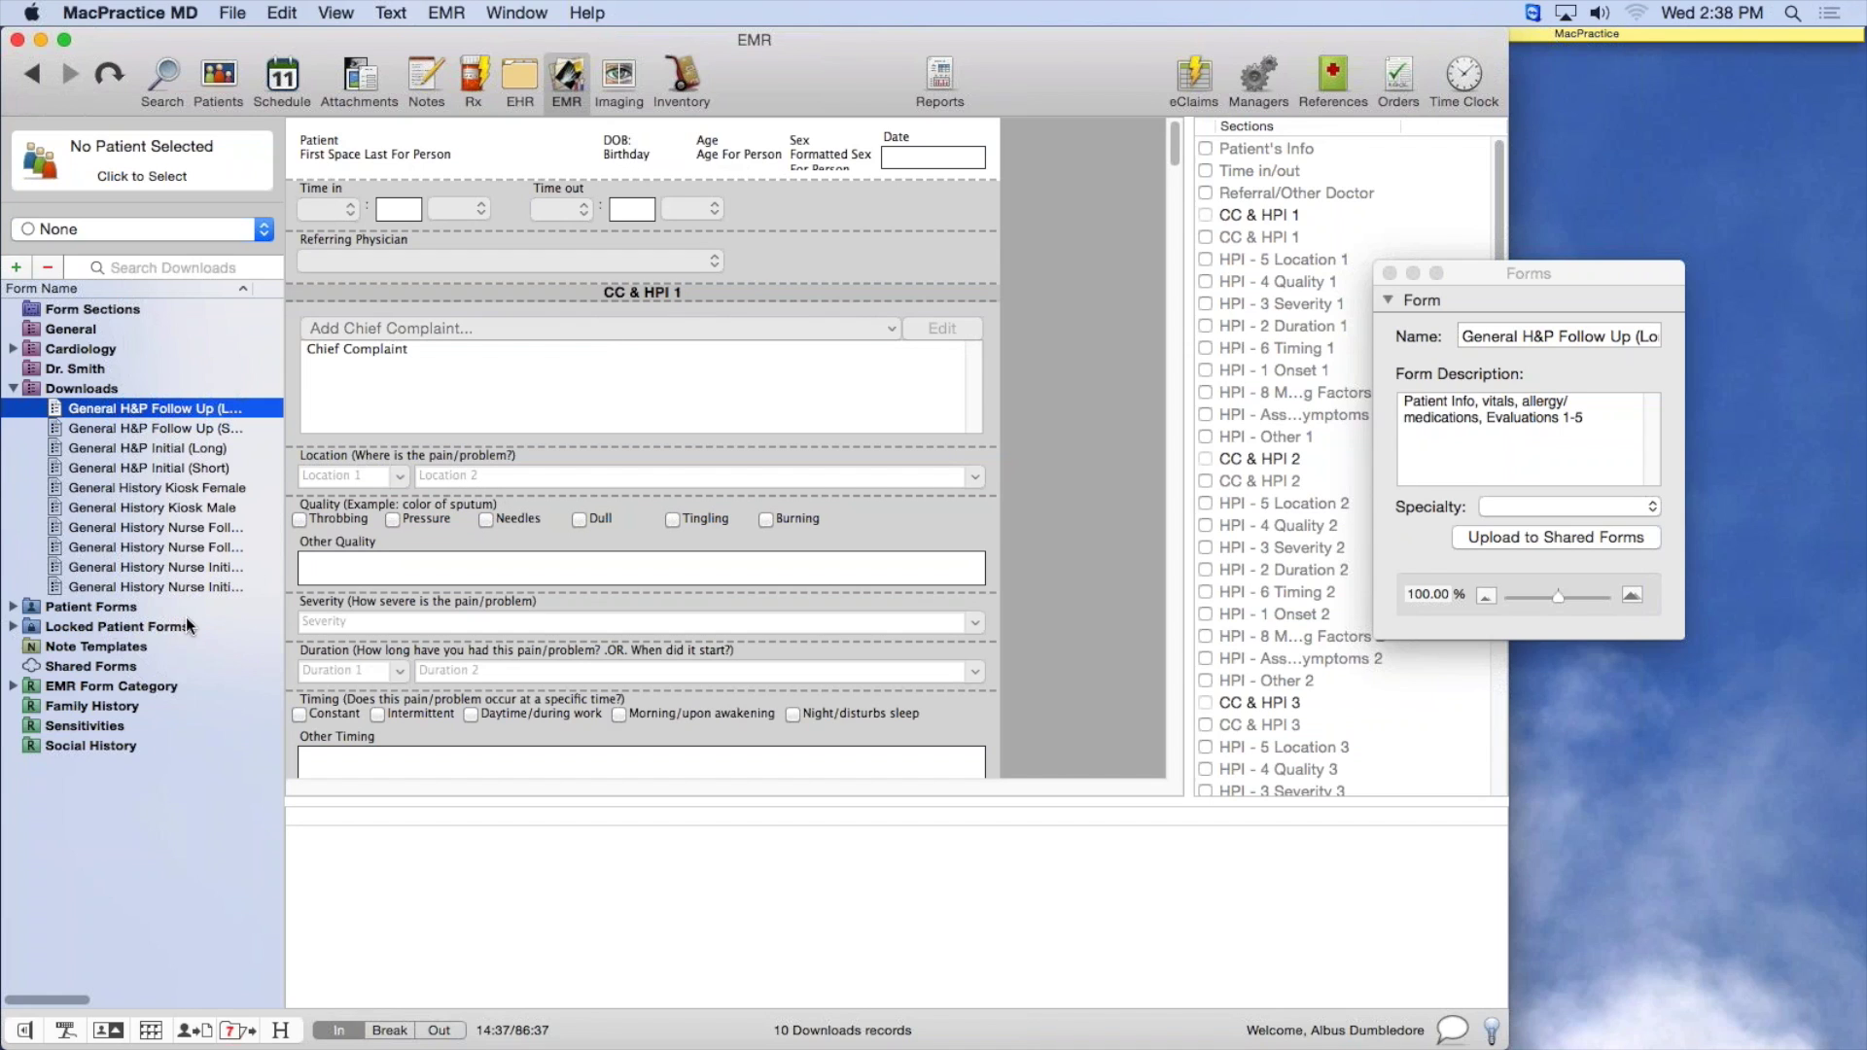
# Compare the Patient Forms and Downloads categories, and bring the long General H&P Follow Up template back up
pyautogui.click(58, 609)
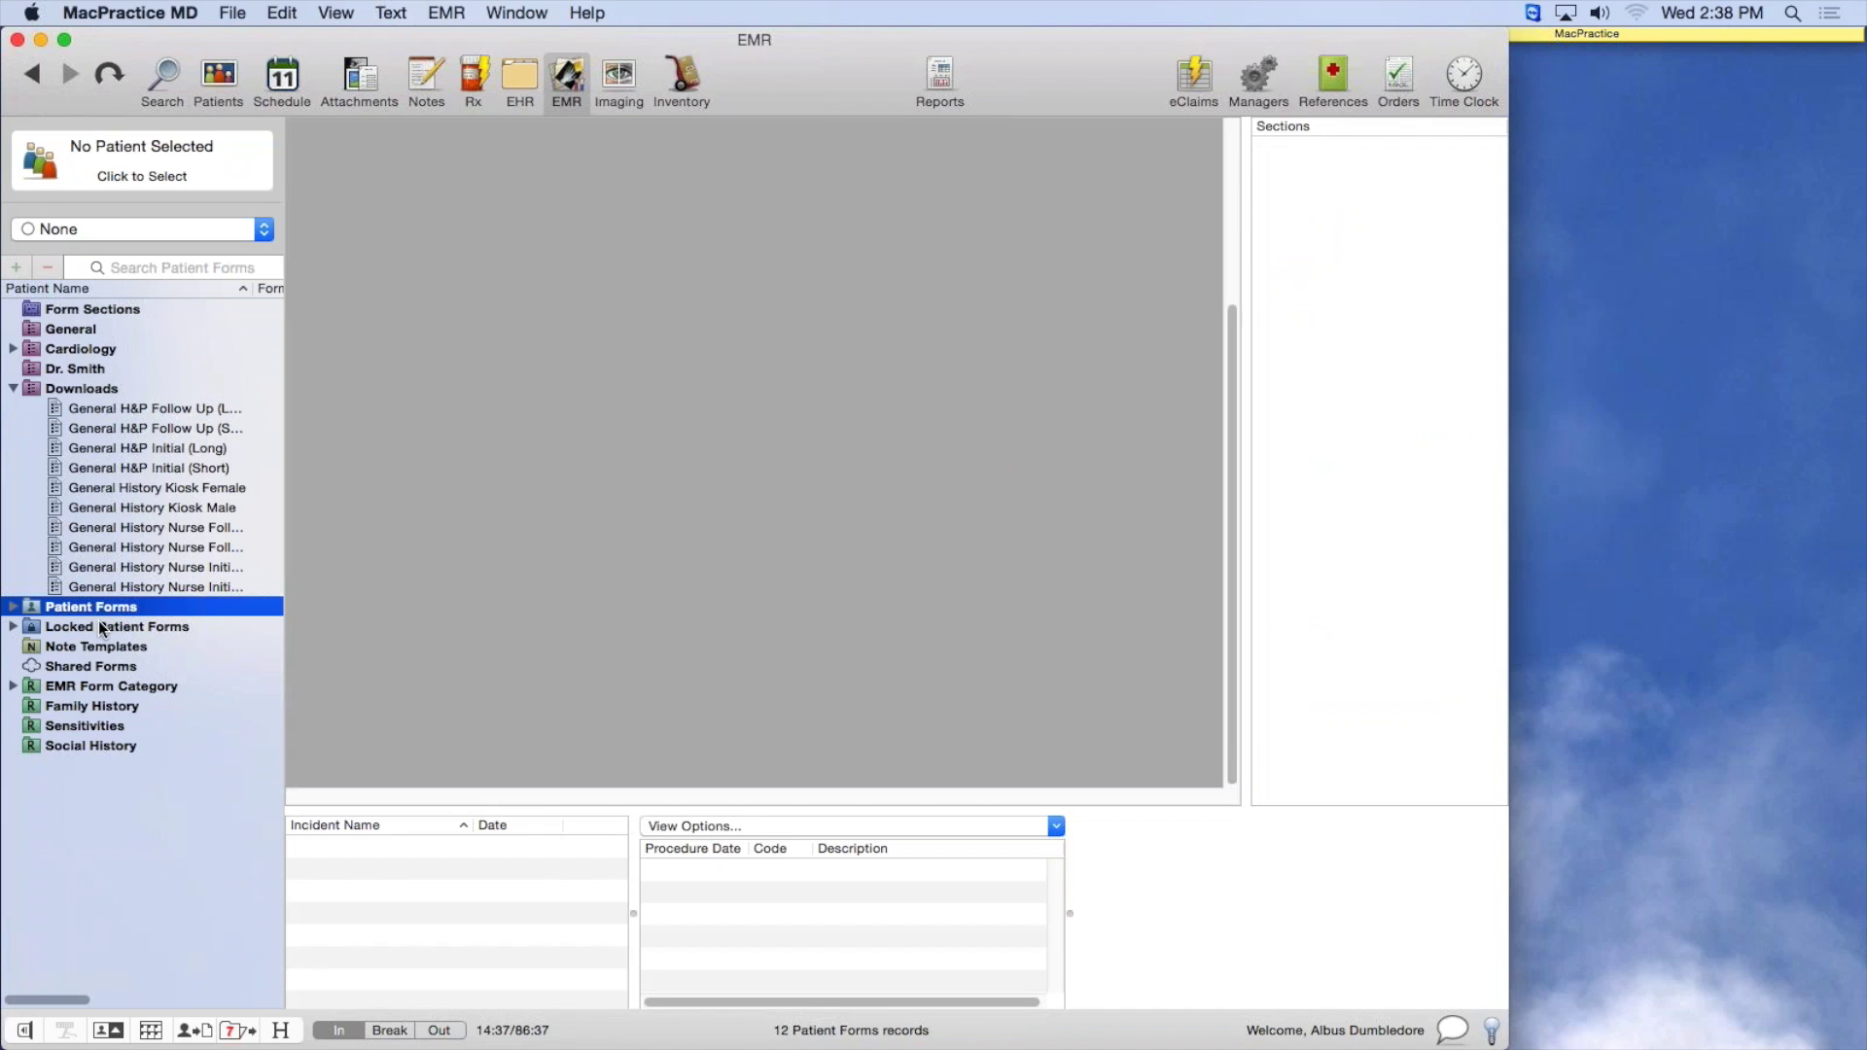
pyautogui.click(57, 389)
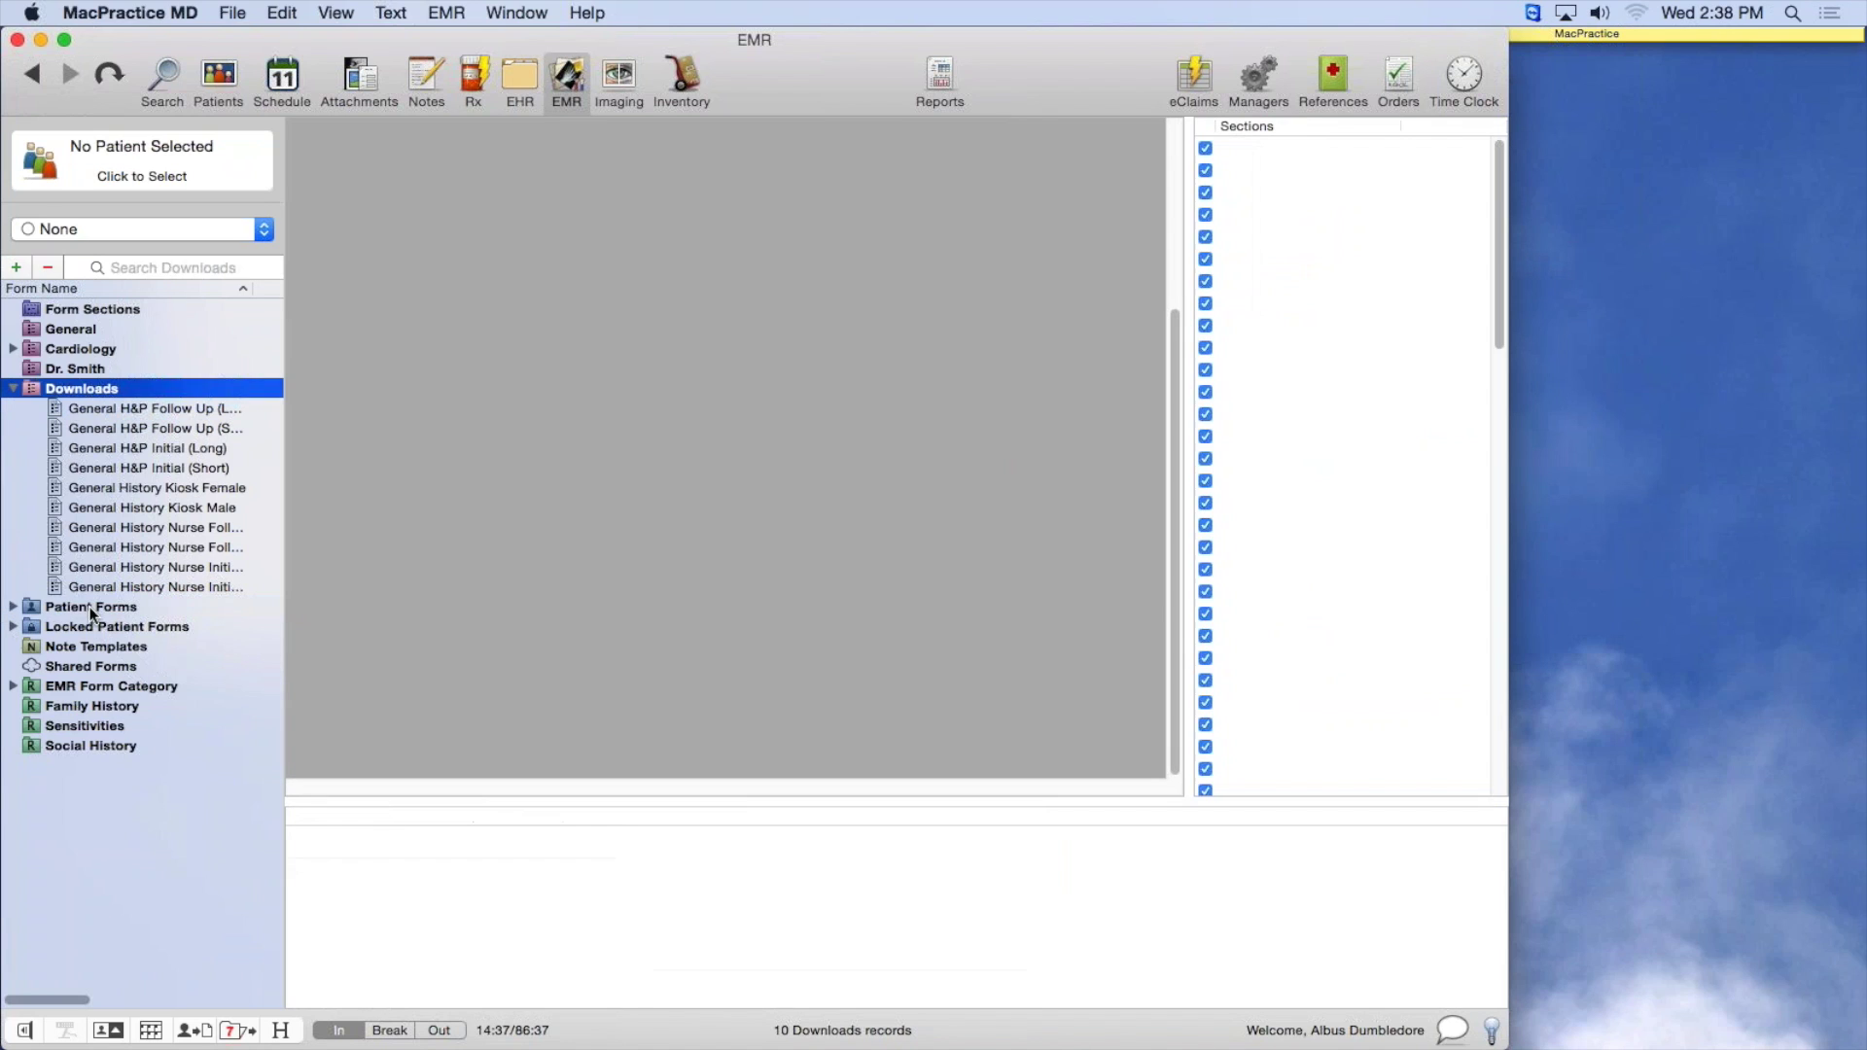
pyautogui.click(92, 606)
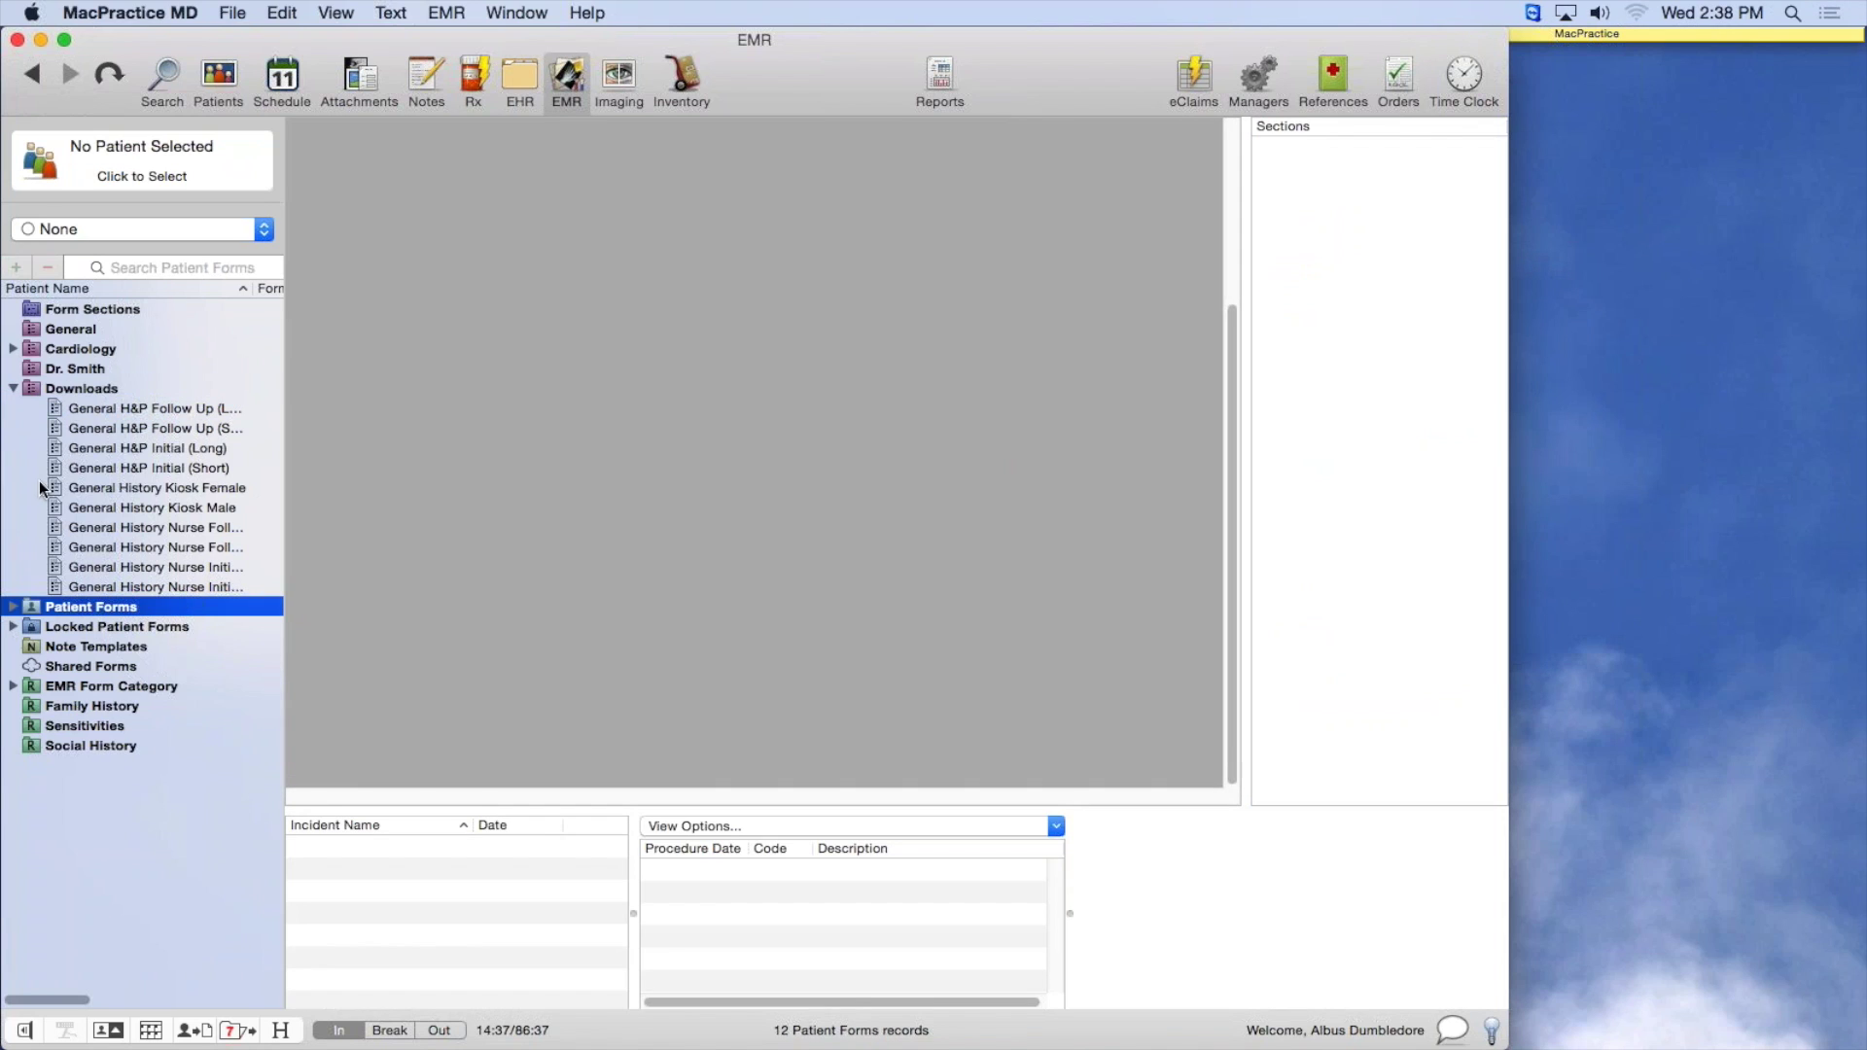
pyautogui.click(107, 408)
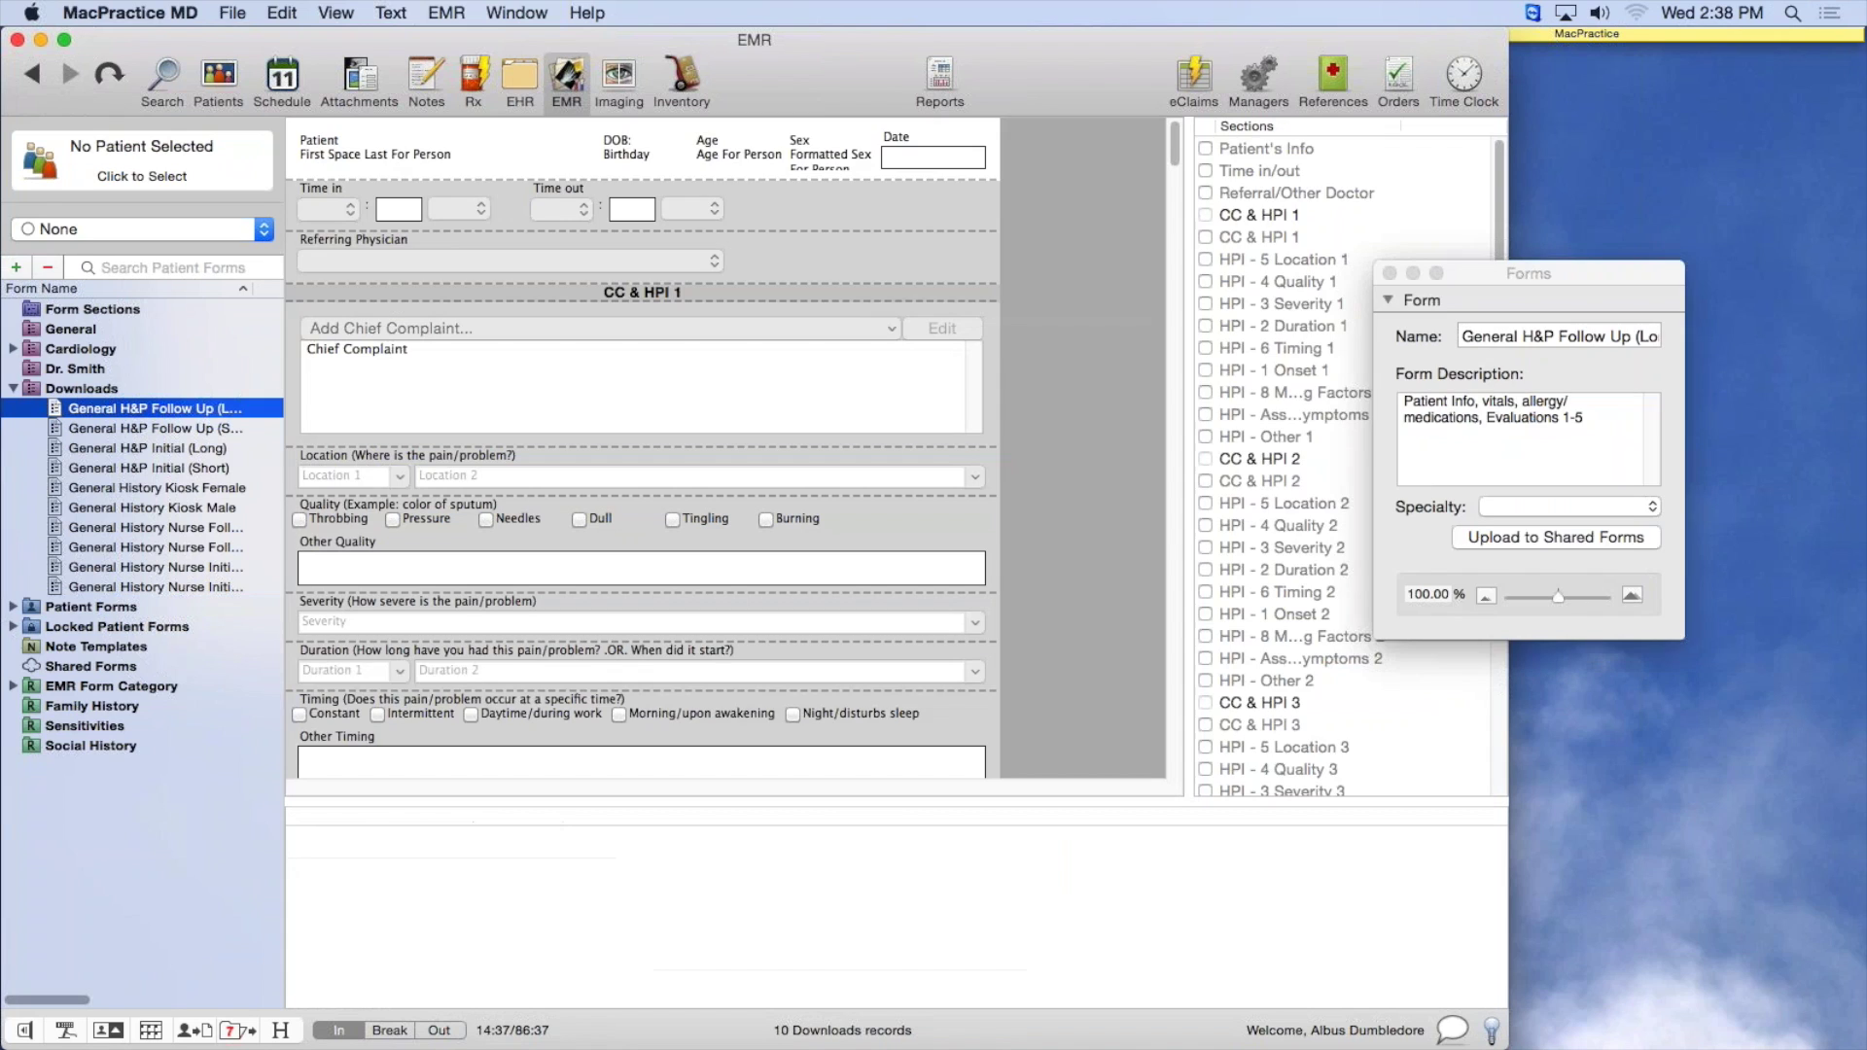
# Inspect the template's CC & HPI 1 heading, Chief Complaint section and Location section
pyautogui.click(554, 376)
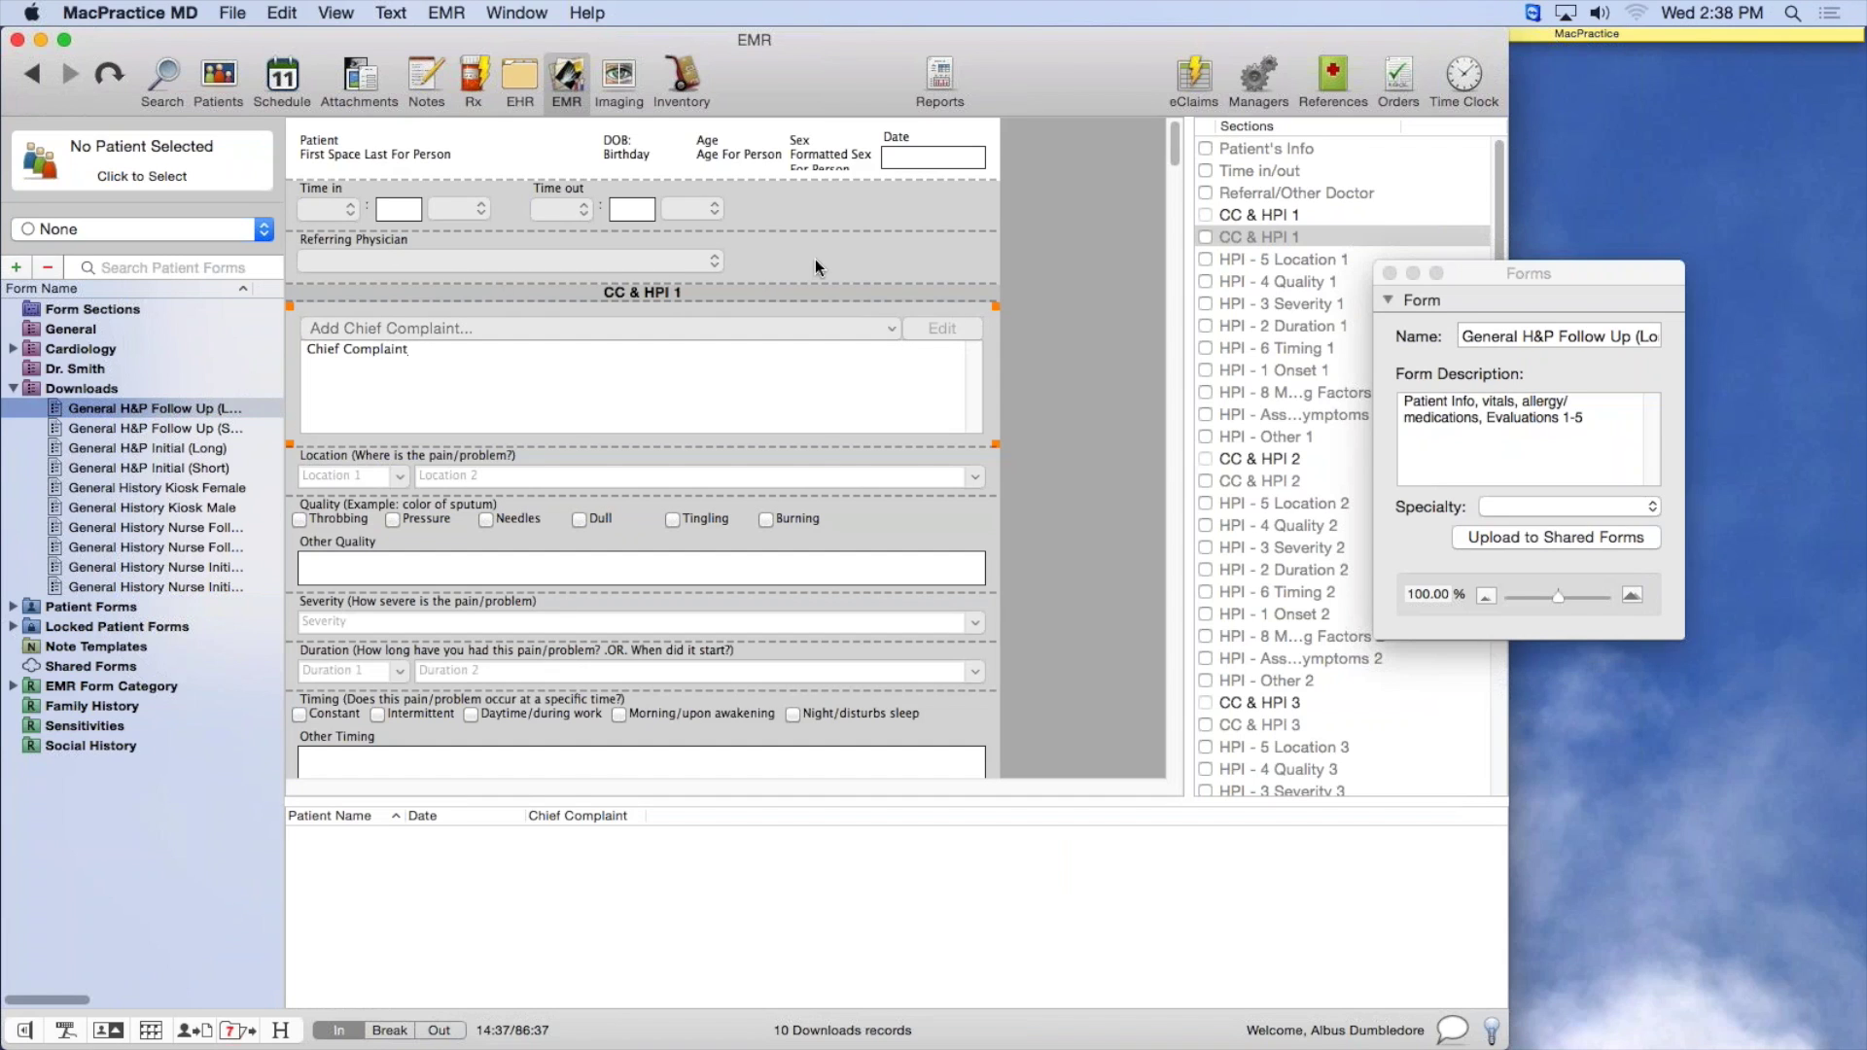
pyautogui.click(830, 290)
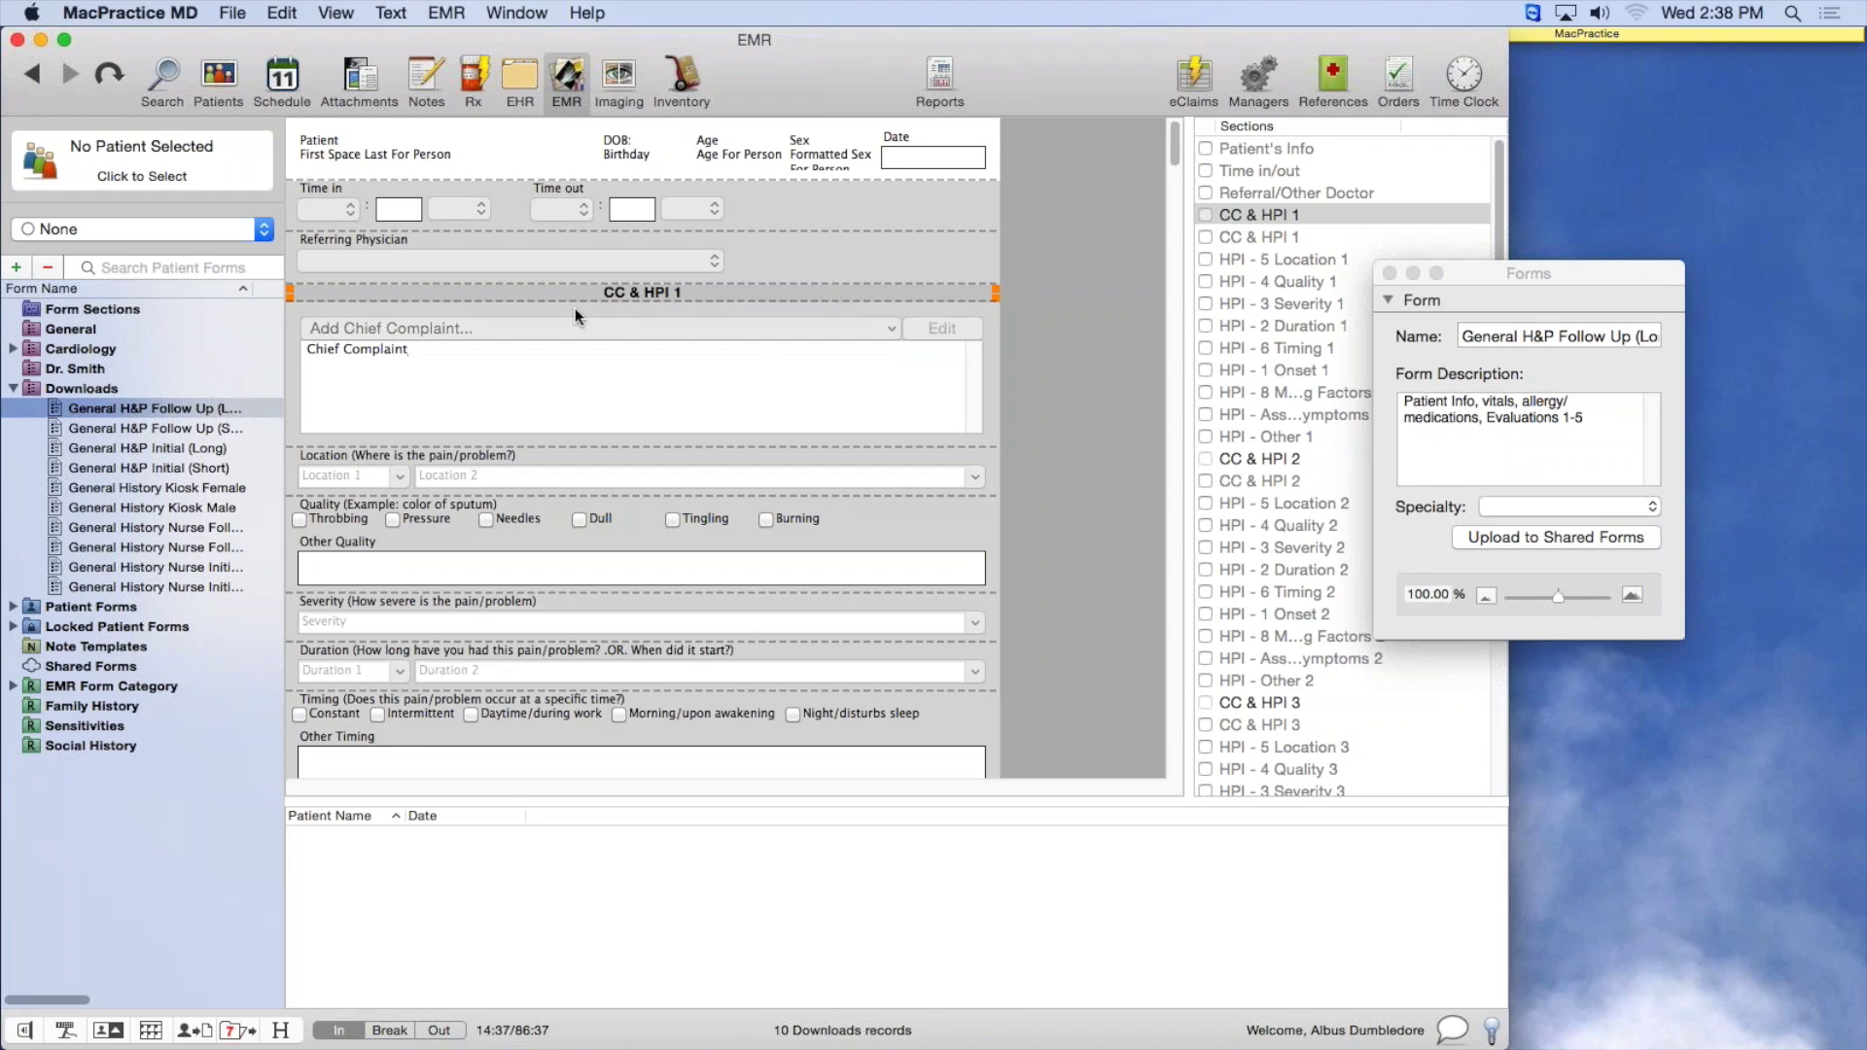
pyautogui.click(628, 423)
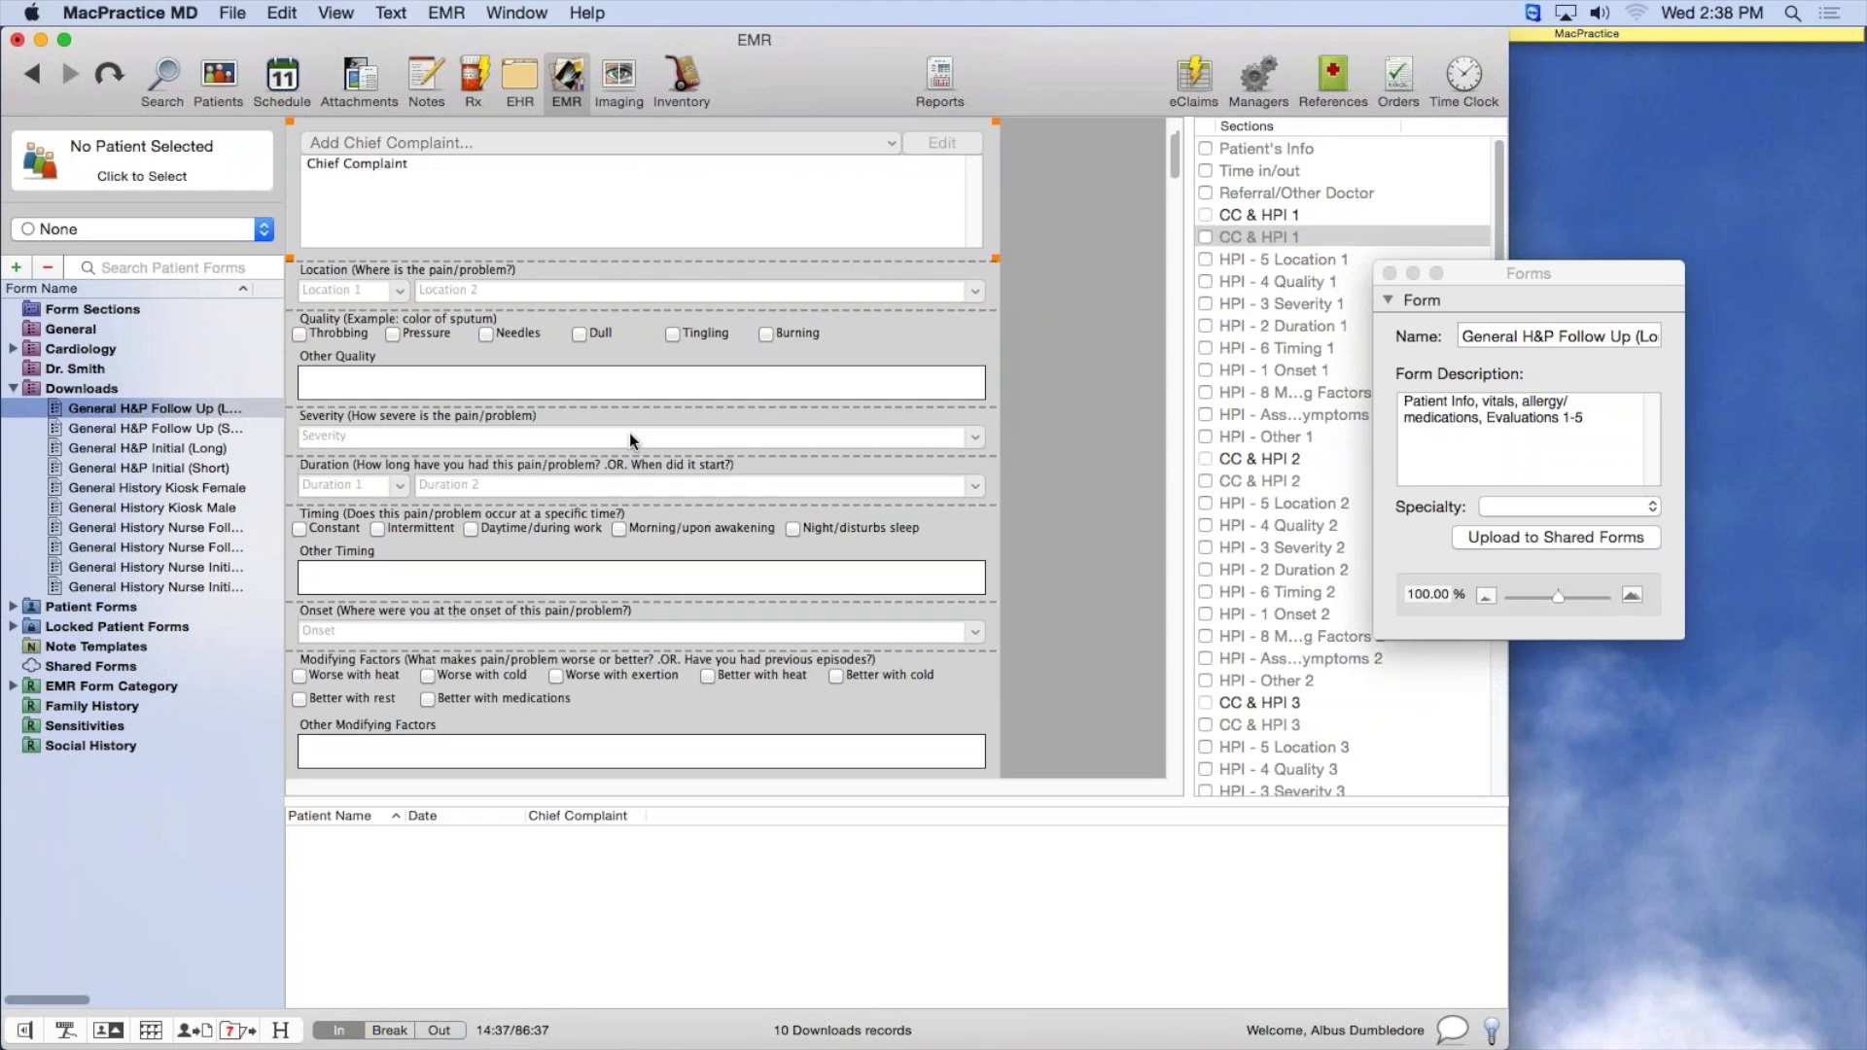
pyautogui.click(640, 280)
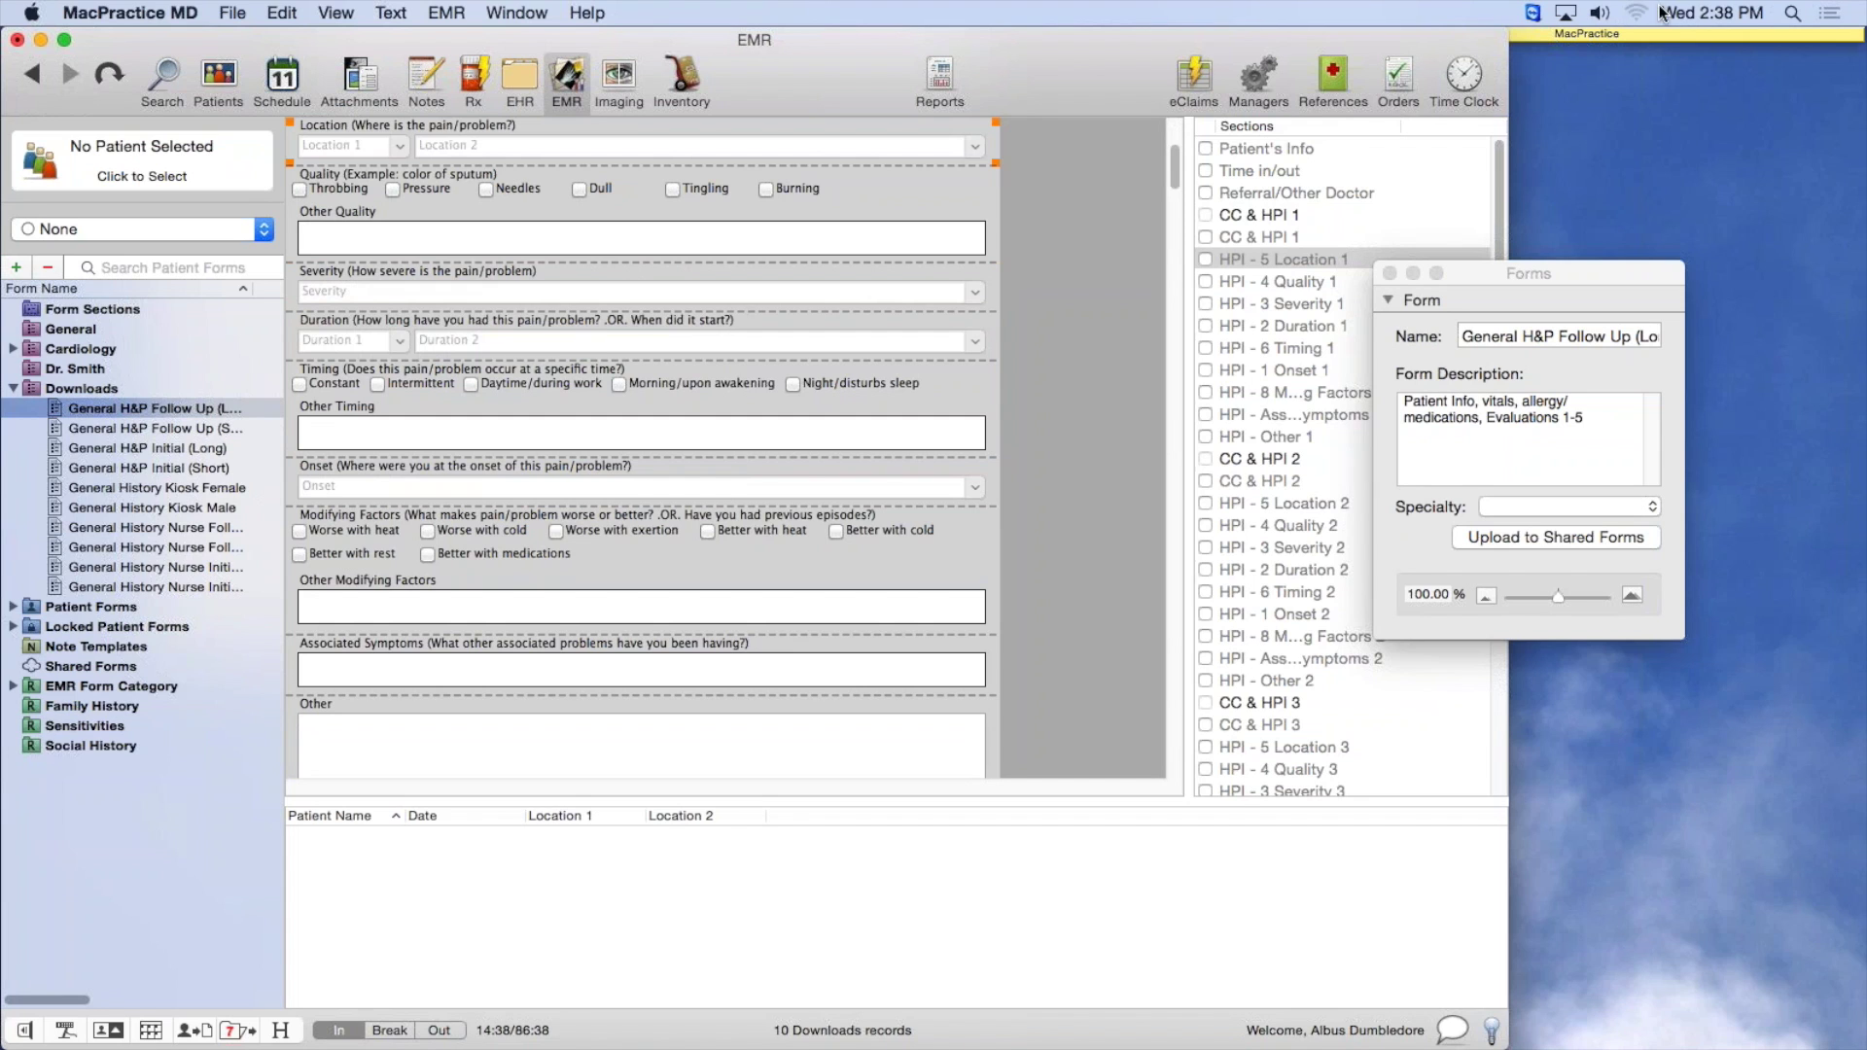
# Close the long General H&P Follow Up template, then collapse and re-expand the Downloads category
pyautogui.moveTo(1173, 166); pyautogui.dragTo(1172, 123)
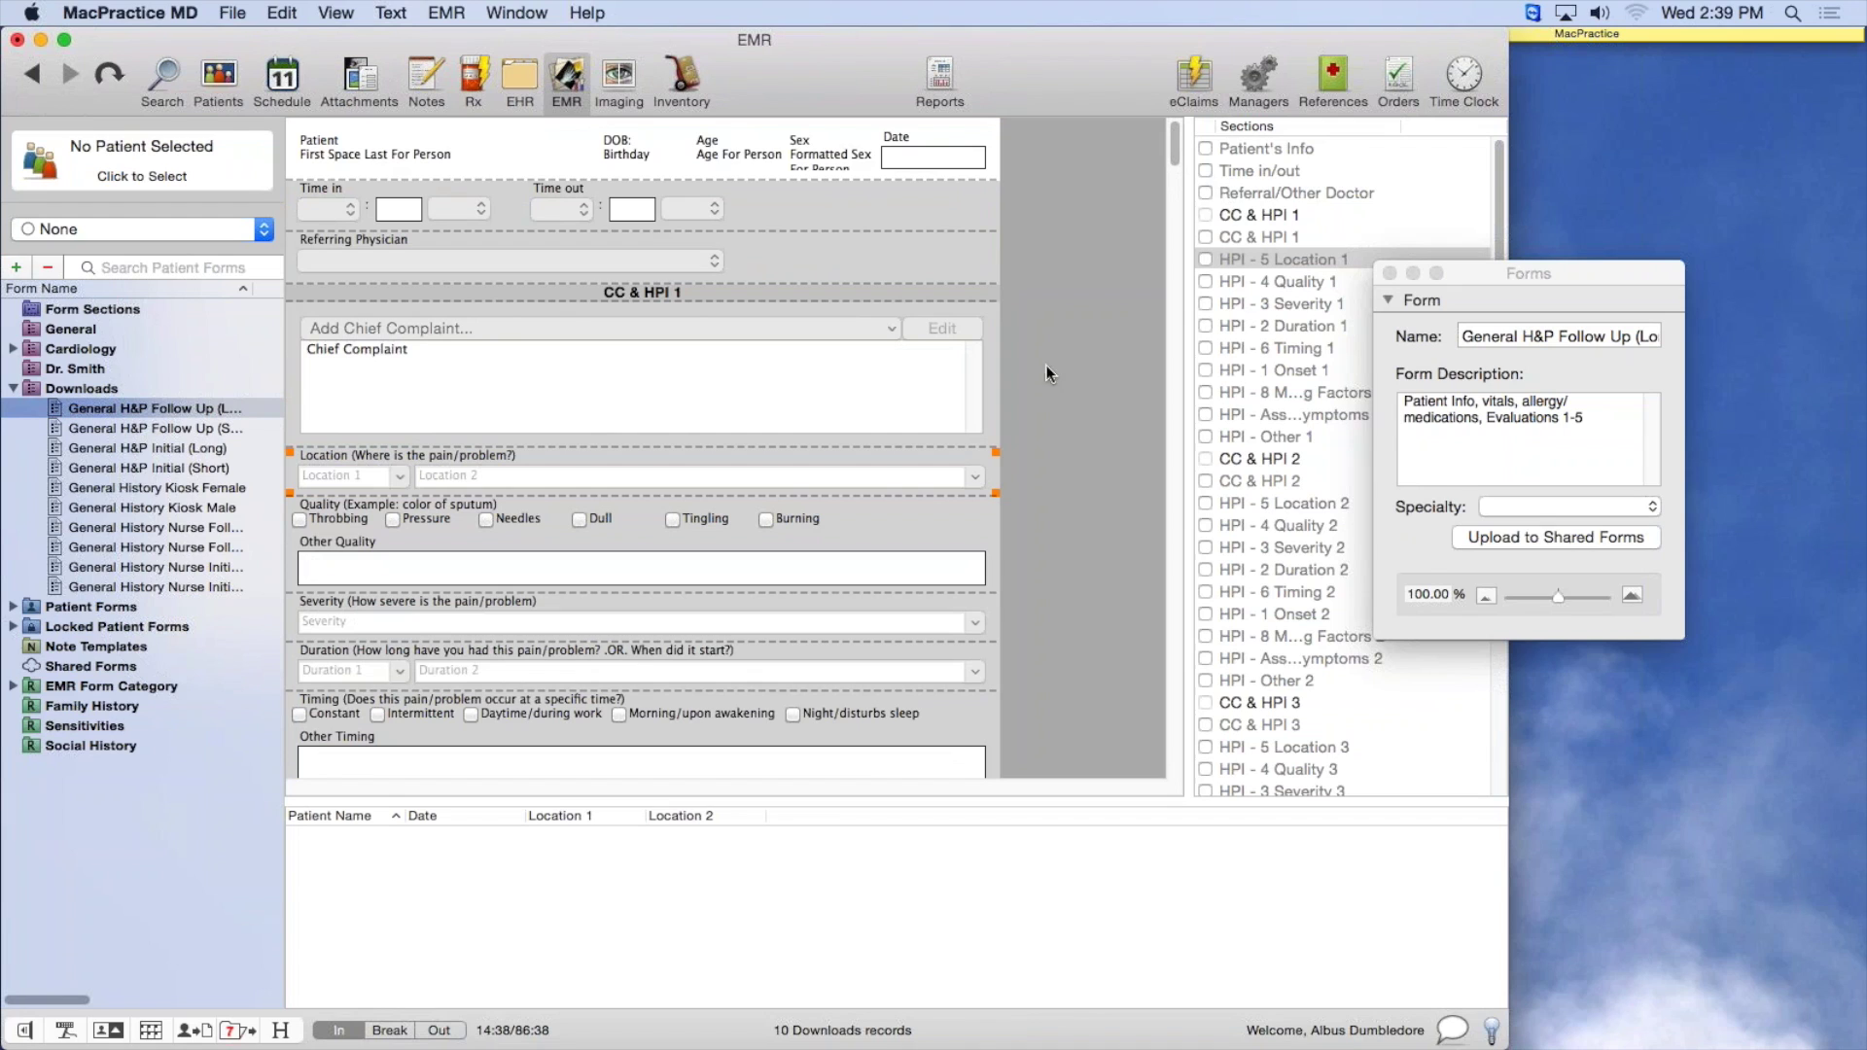
pyautogui.click(13, 388)
pyautogui.click(948, 233)
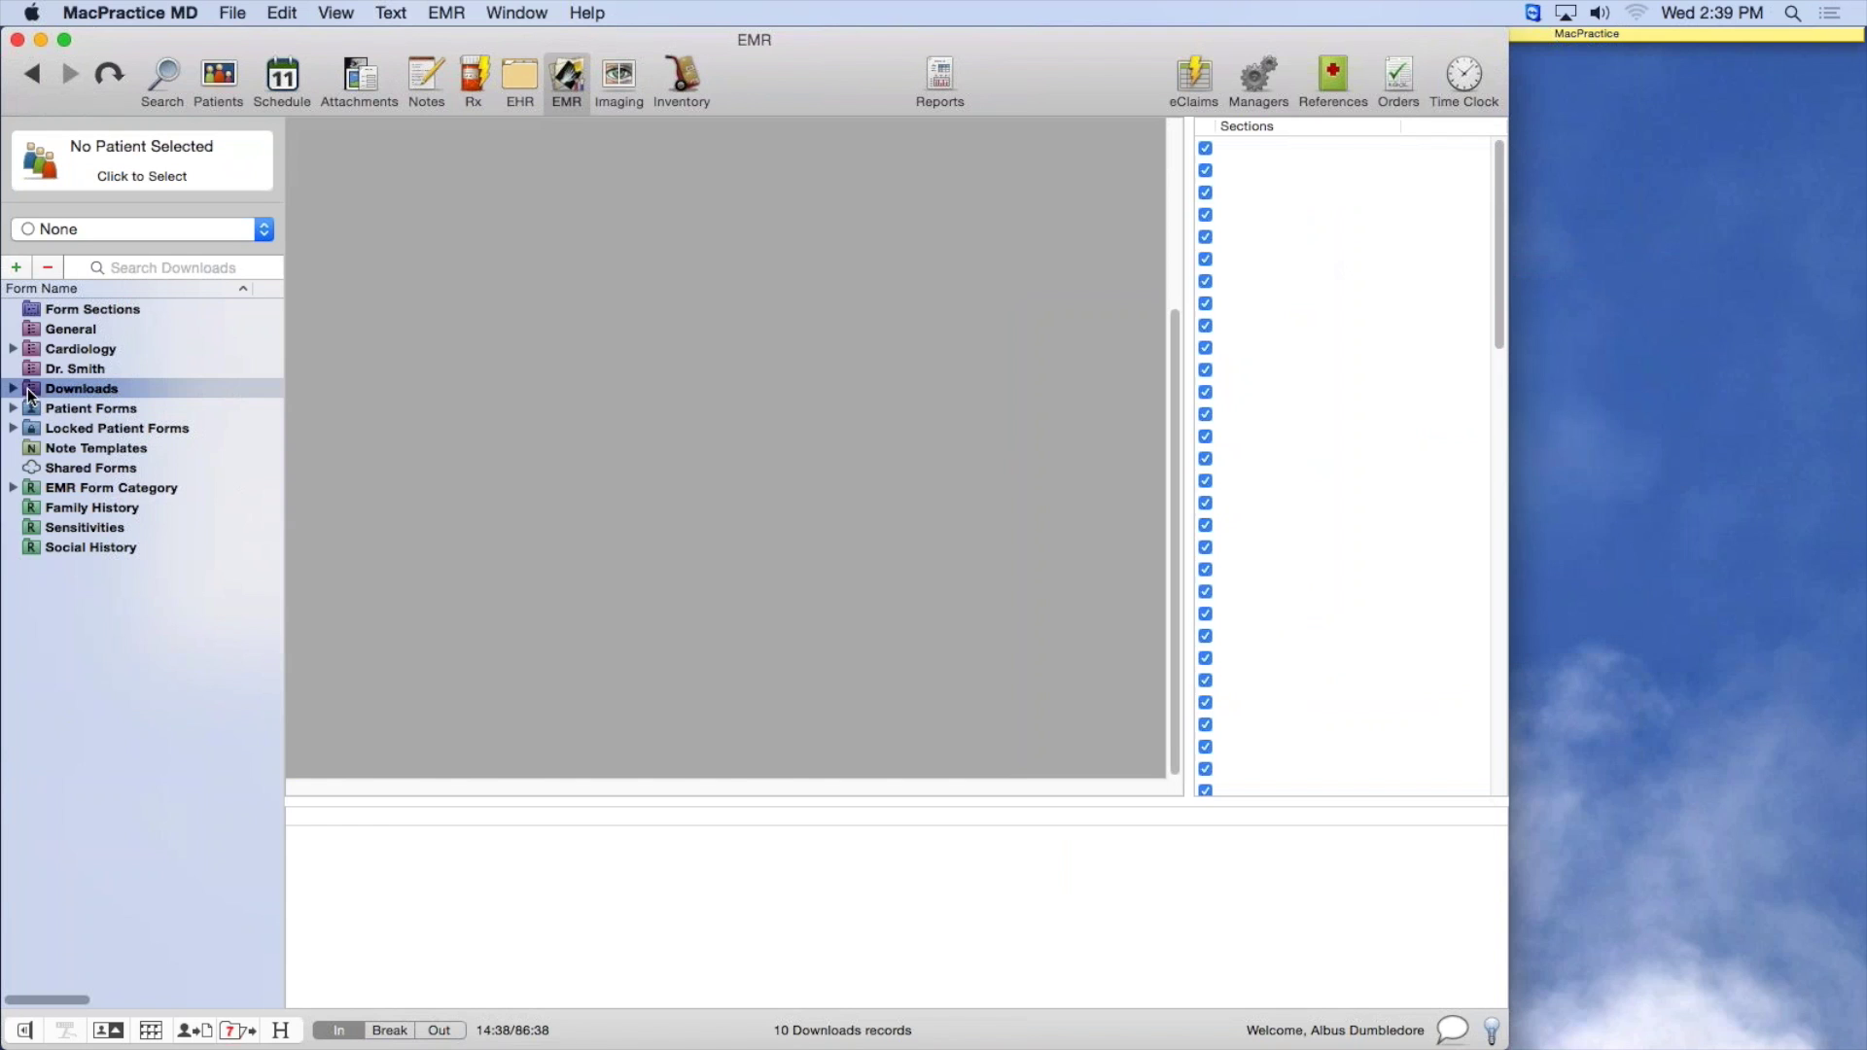
pyautogui.click(28, 388)
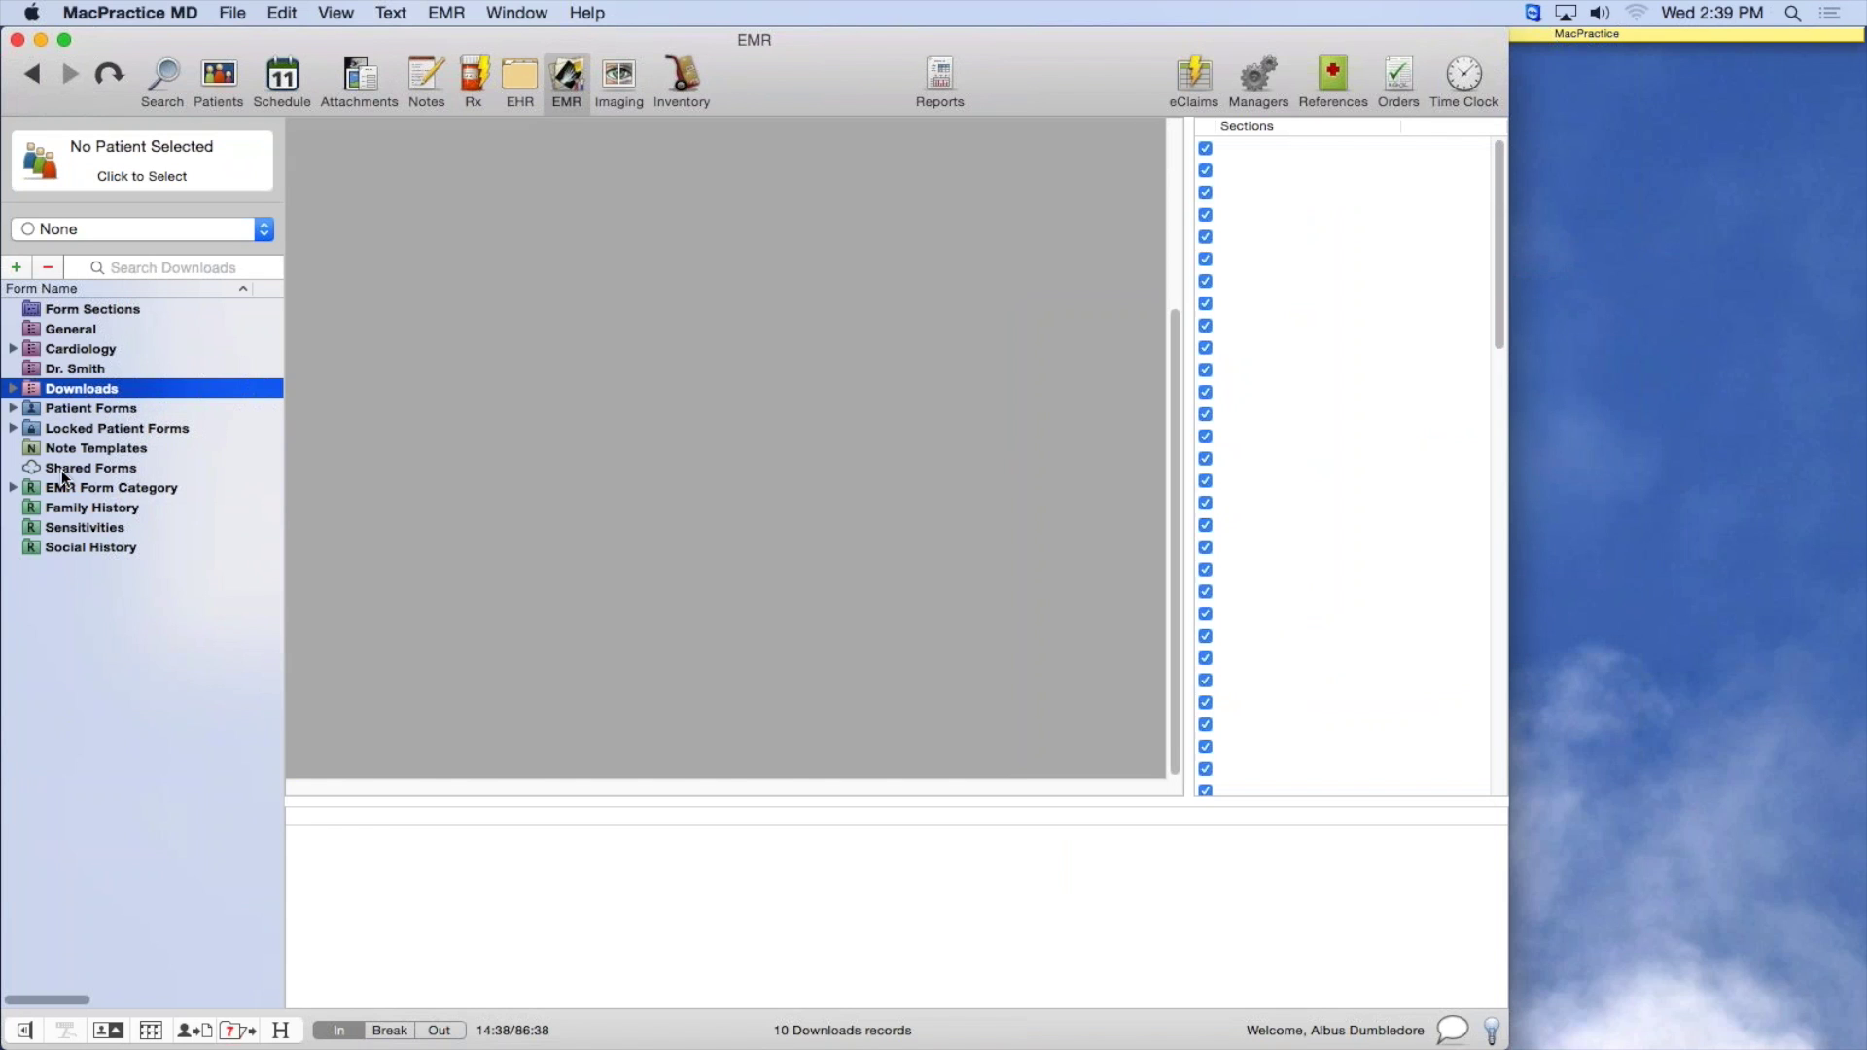
pyautogui.click(13, 389)
pyautogui.click(14, 390)
pyautogui.click(14, 389)
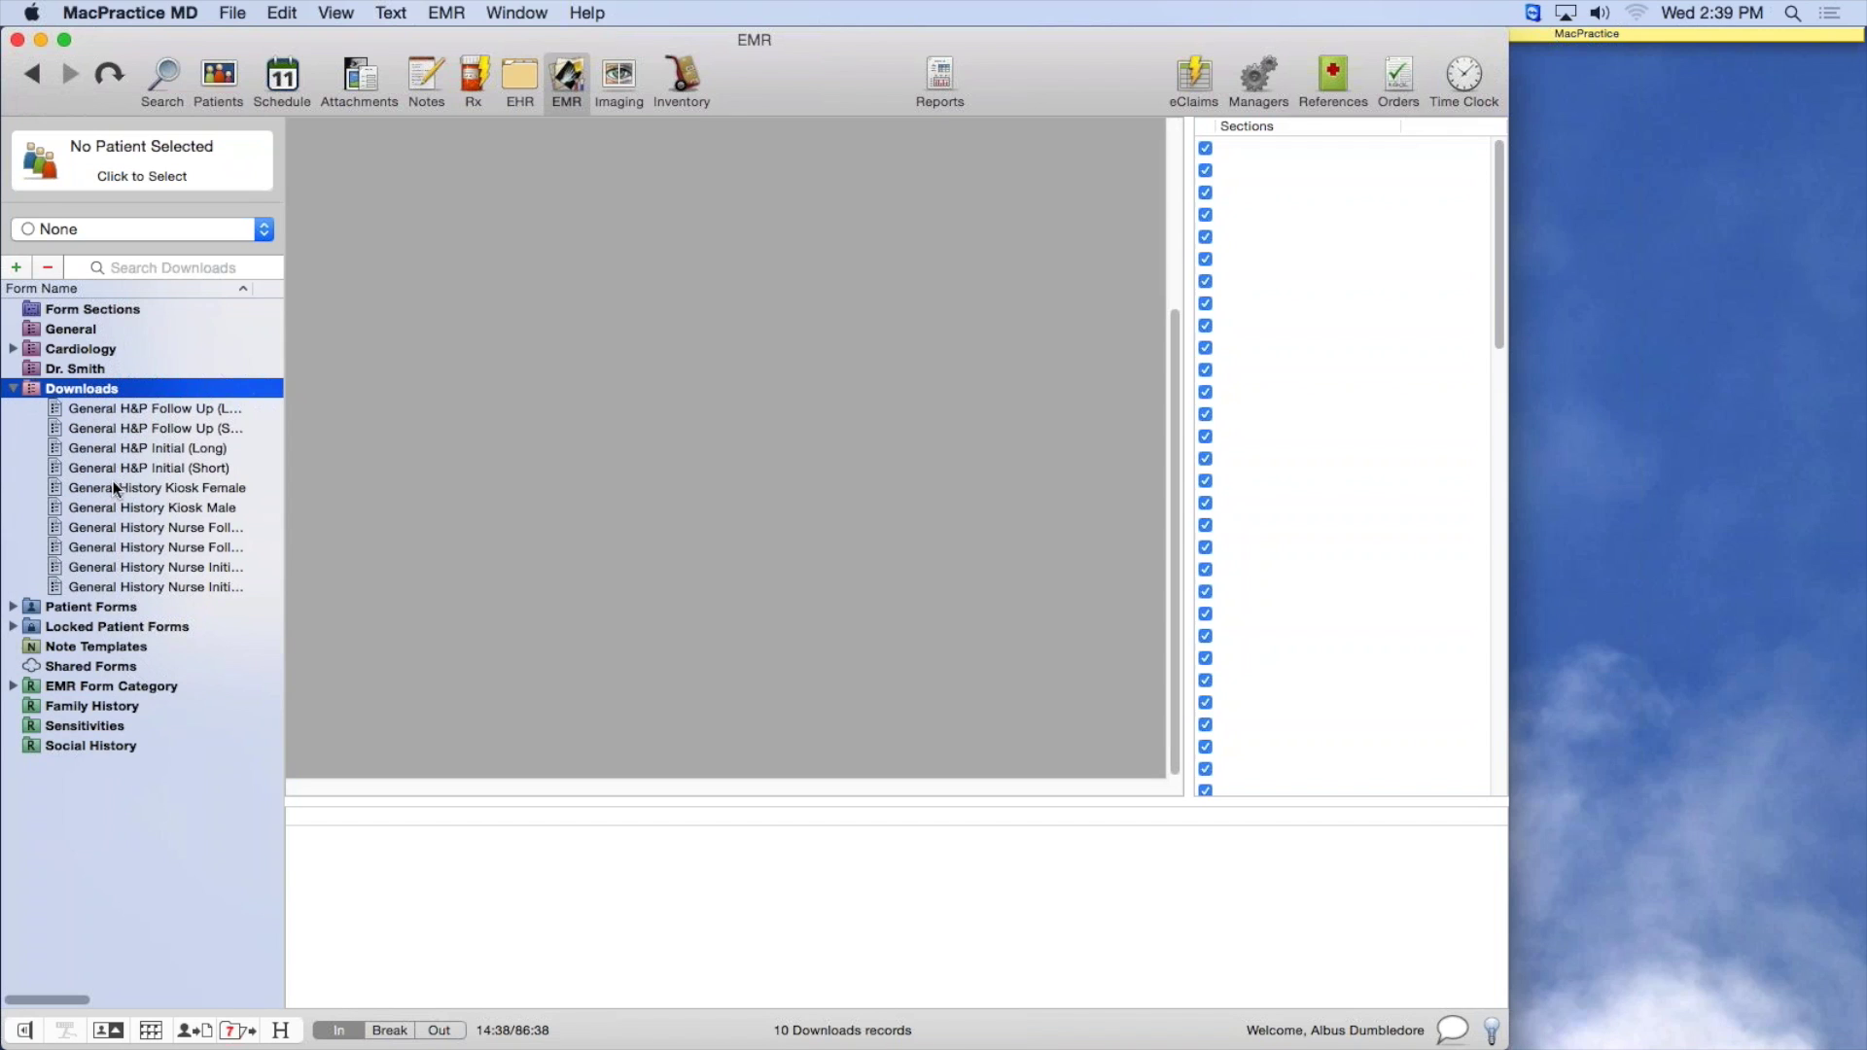
# Review the downloaded General H&P Follow Up, General H&P Initial and General History Kiosk Female templates
pyautogui.click(121, 407)
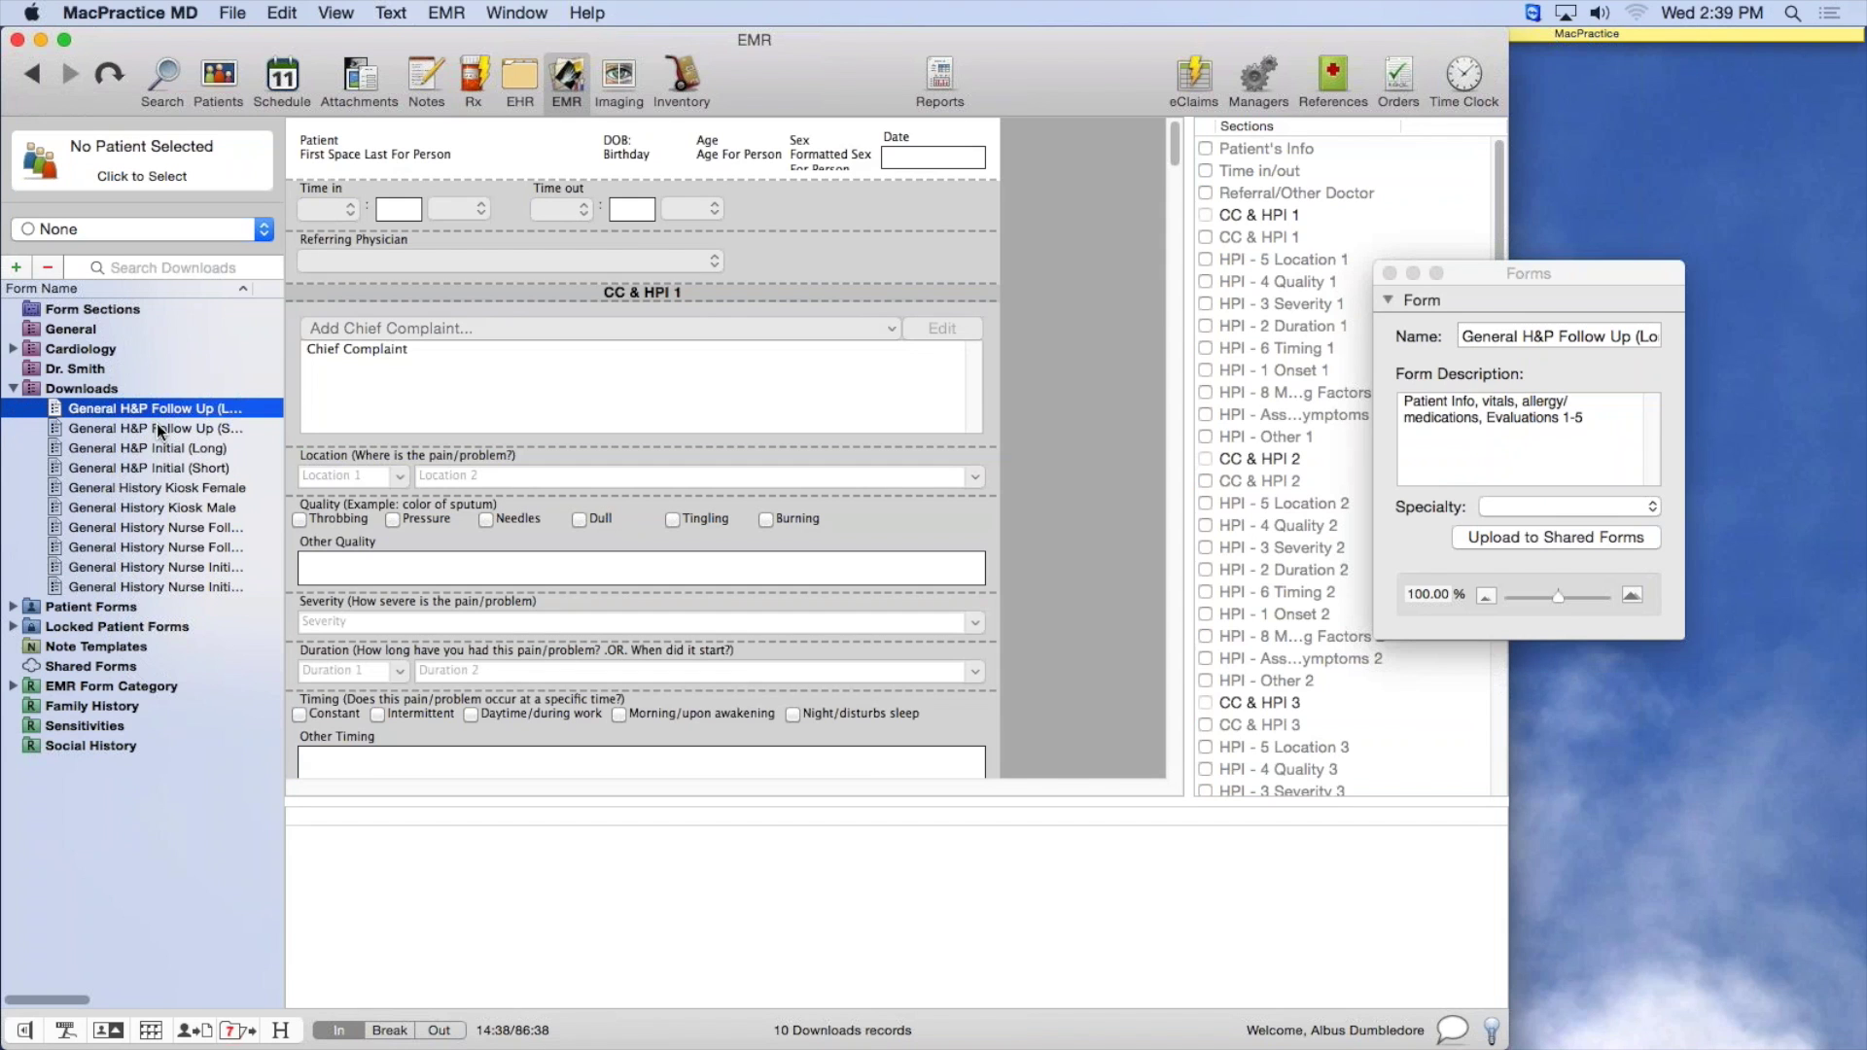
pyautogui.click(157, 427)
pyautogui.click(164, 449)
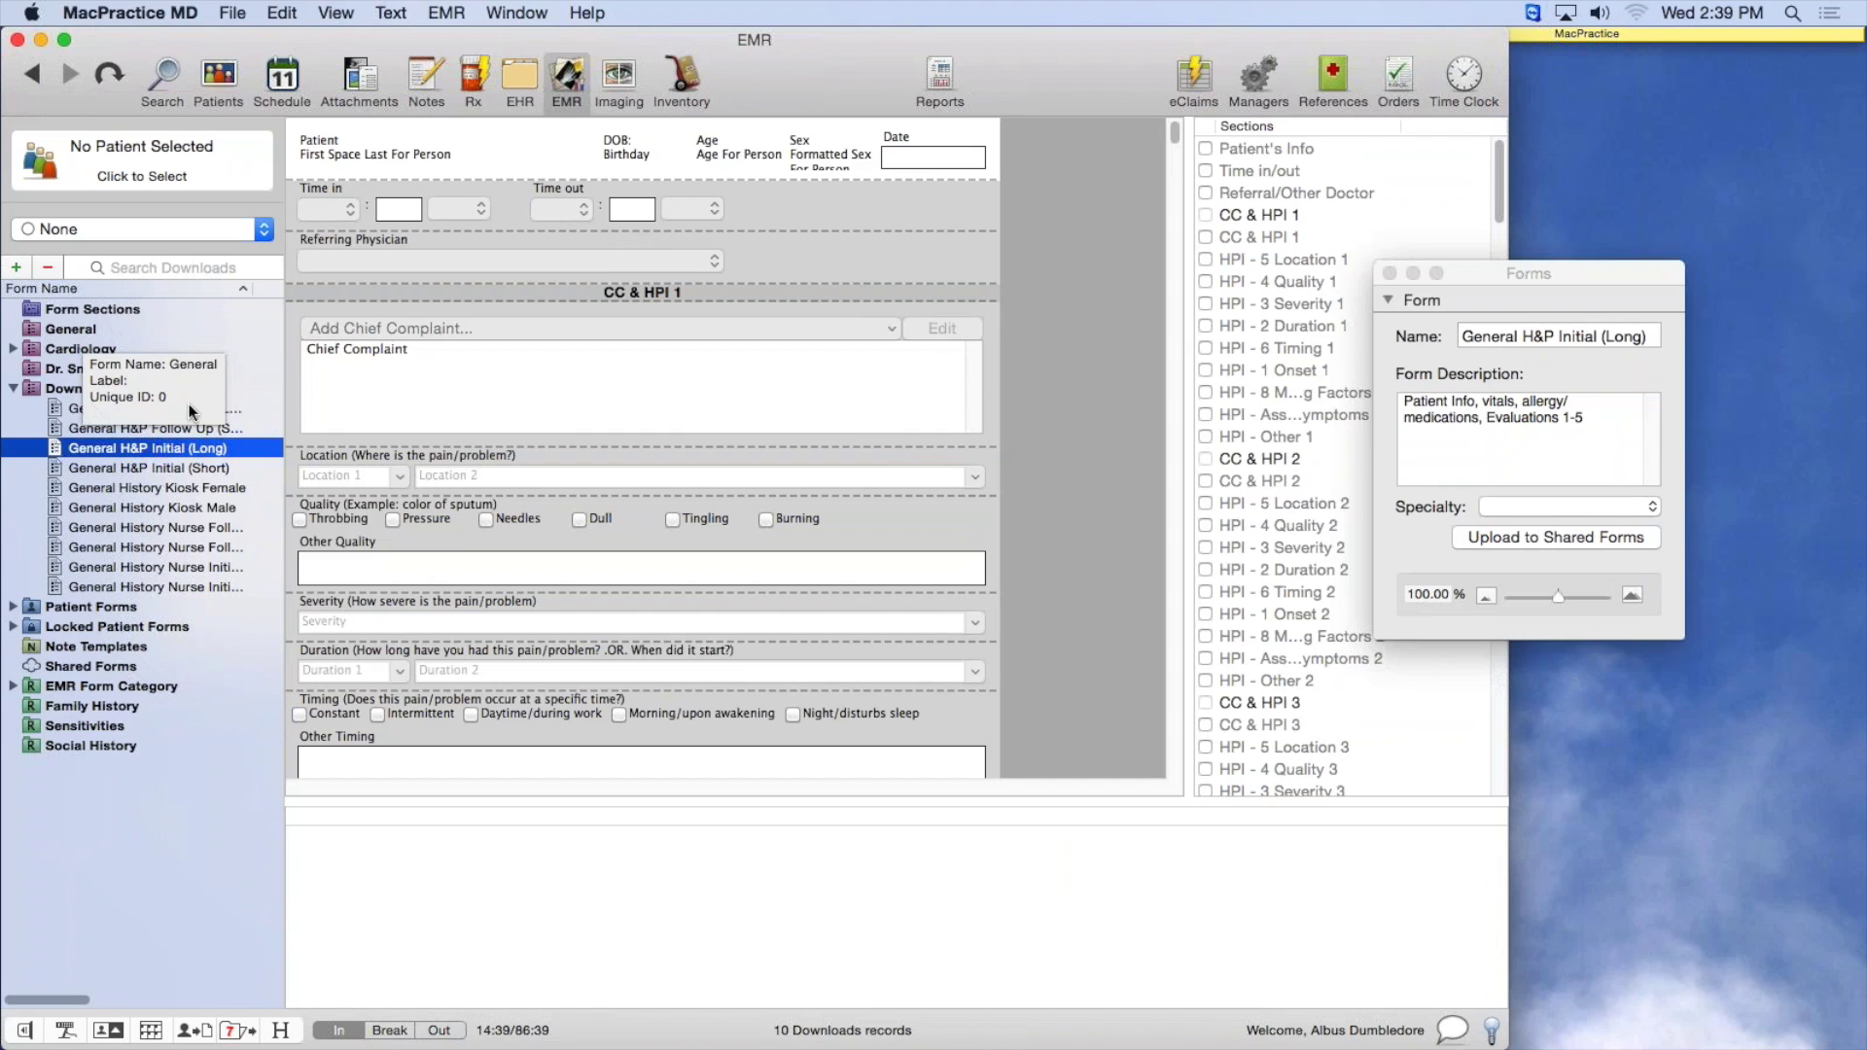
pyautogui.click(124, 471)
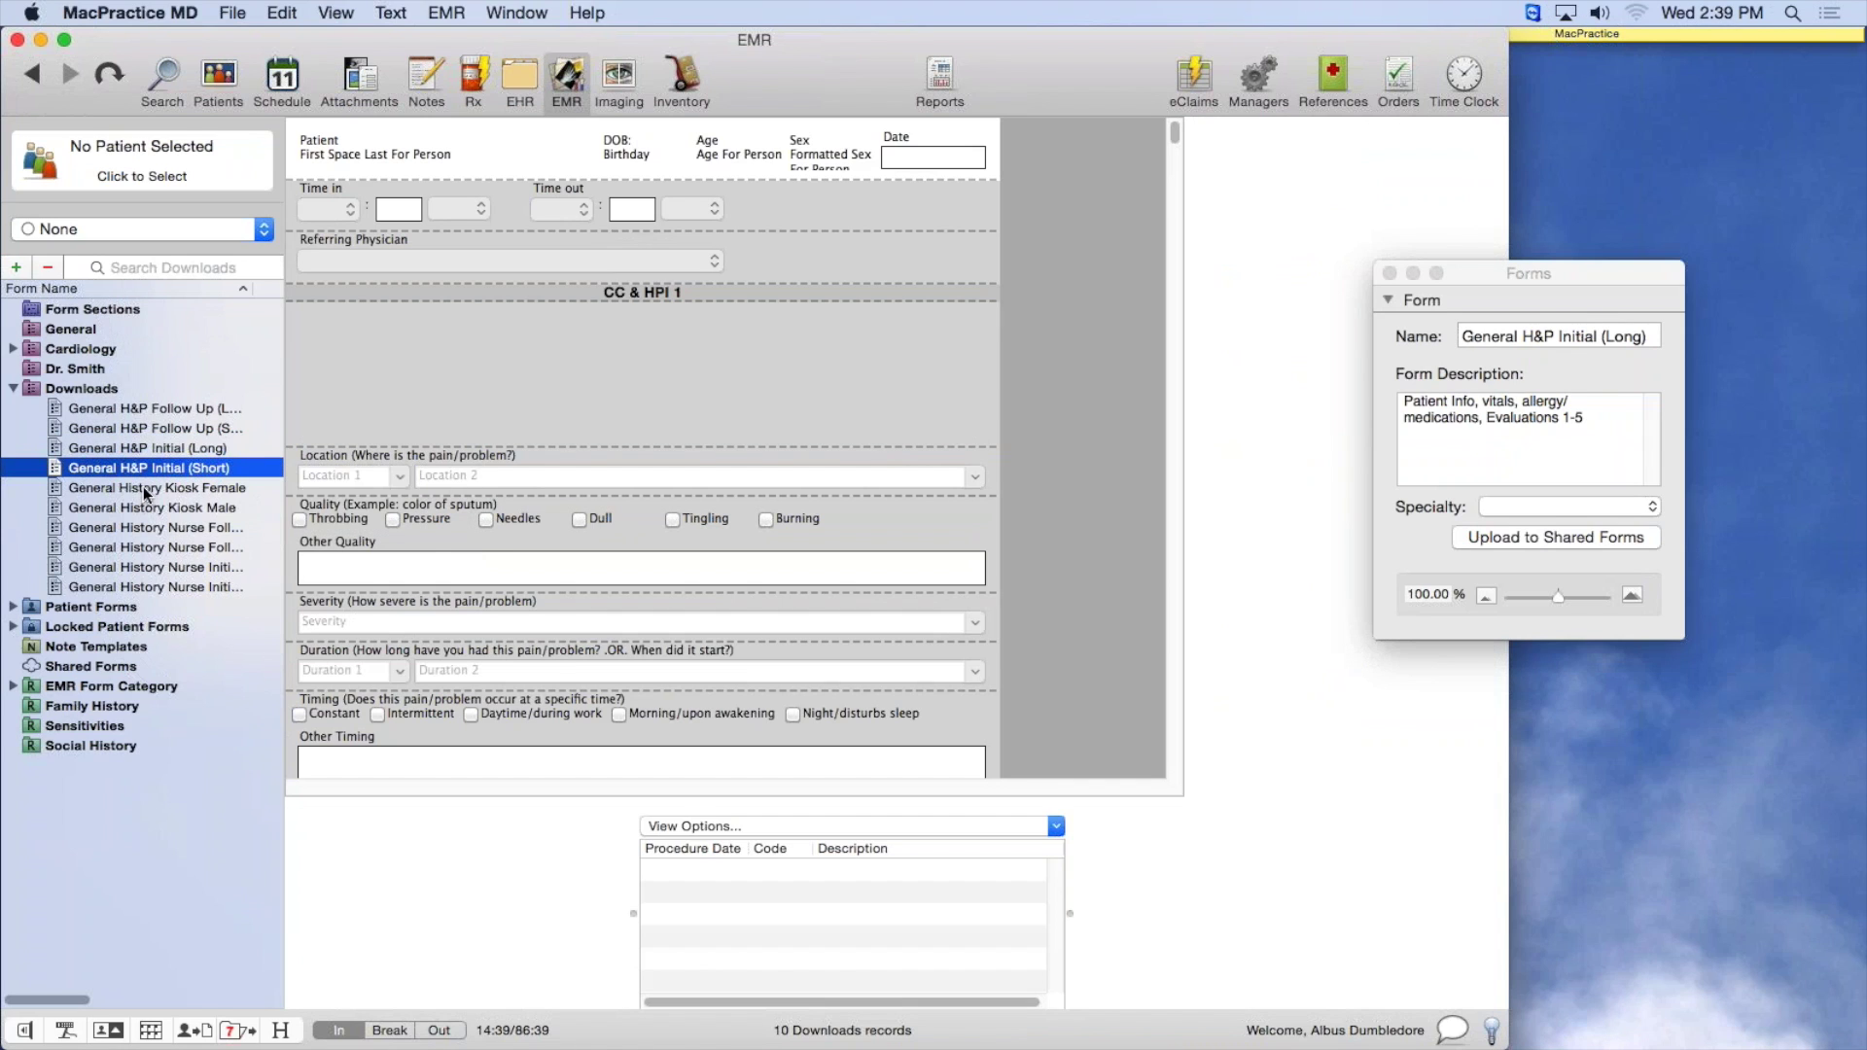
pyautogui.click(171, 489)
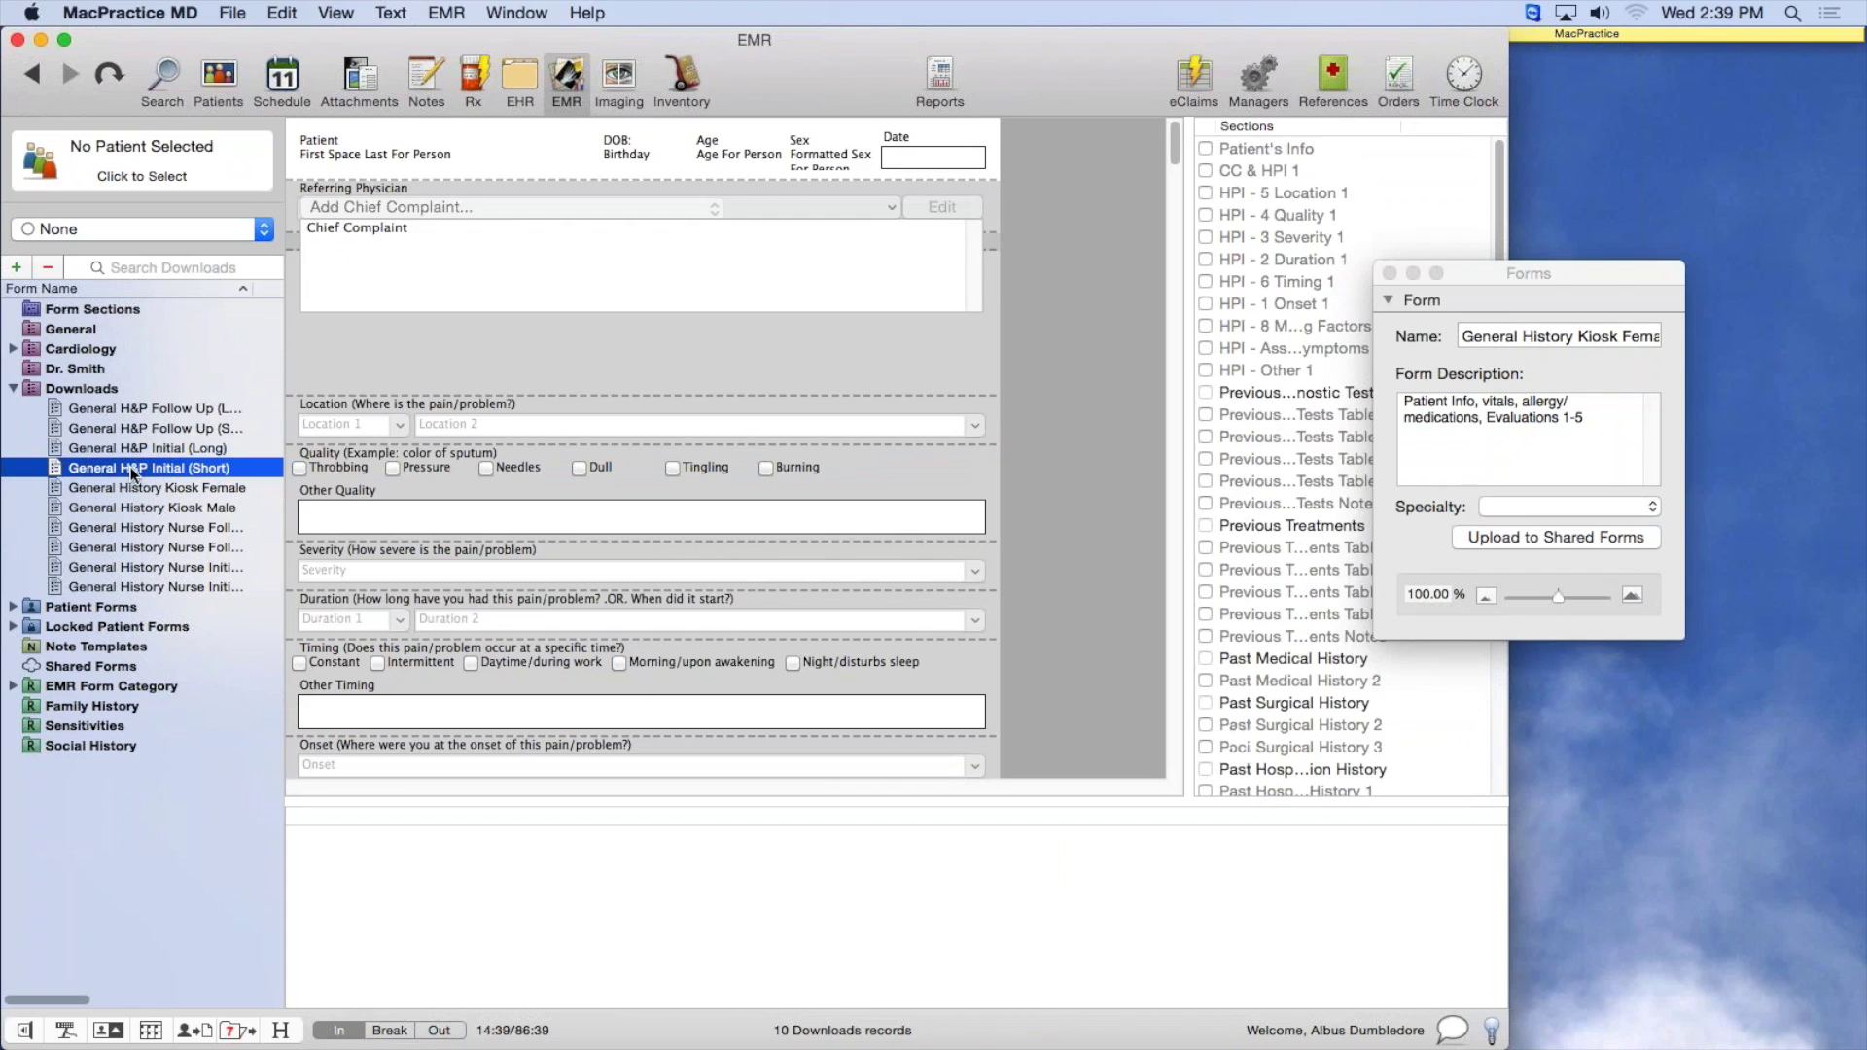
# Move the General H&P Initial (Short) form from Downloads to the General category, and collapse both categories
pyautogui.moveTo(138, 465); pyautogui.dragTo(119, 329)
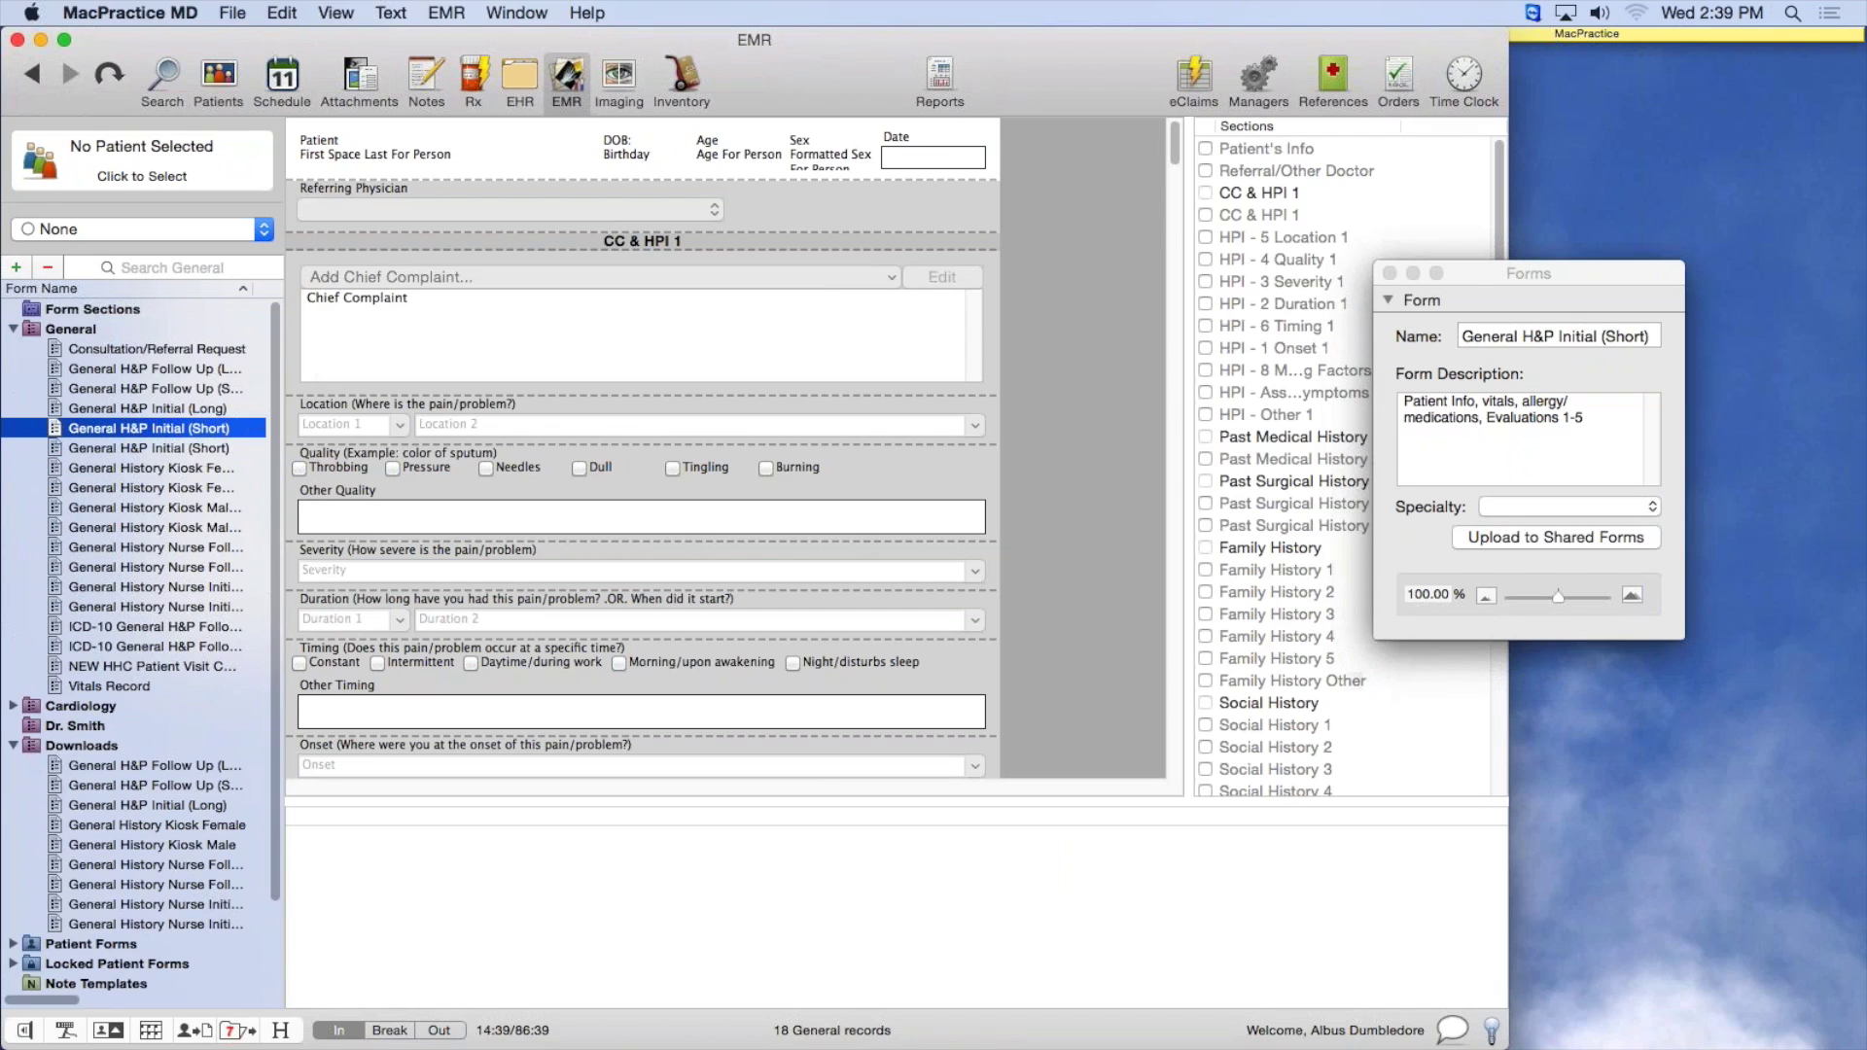
pyautogui.click(13, 330)
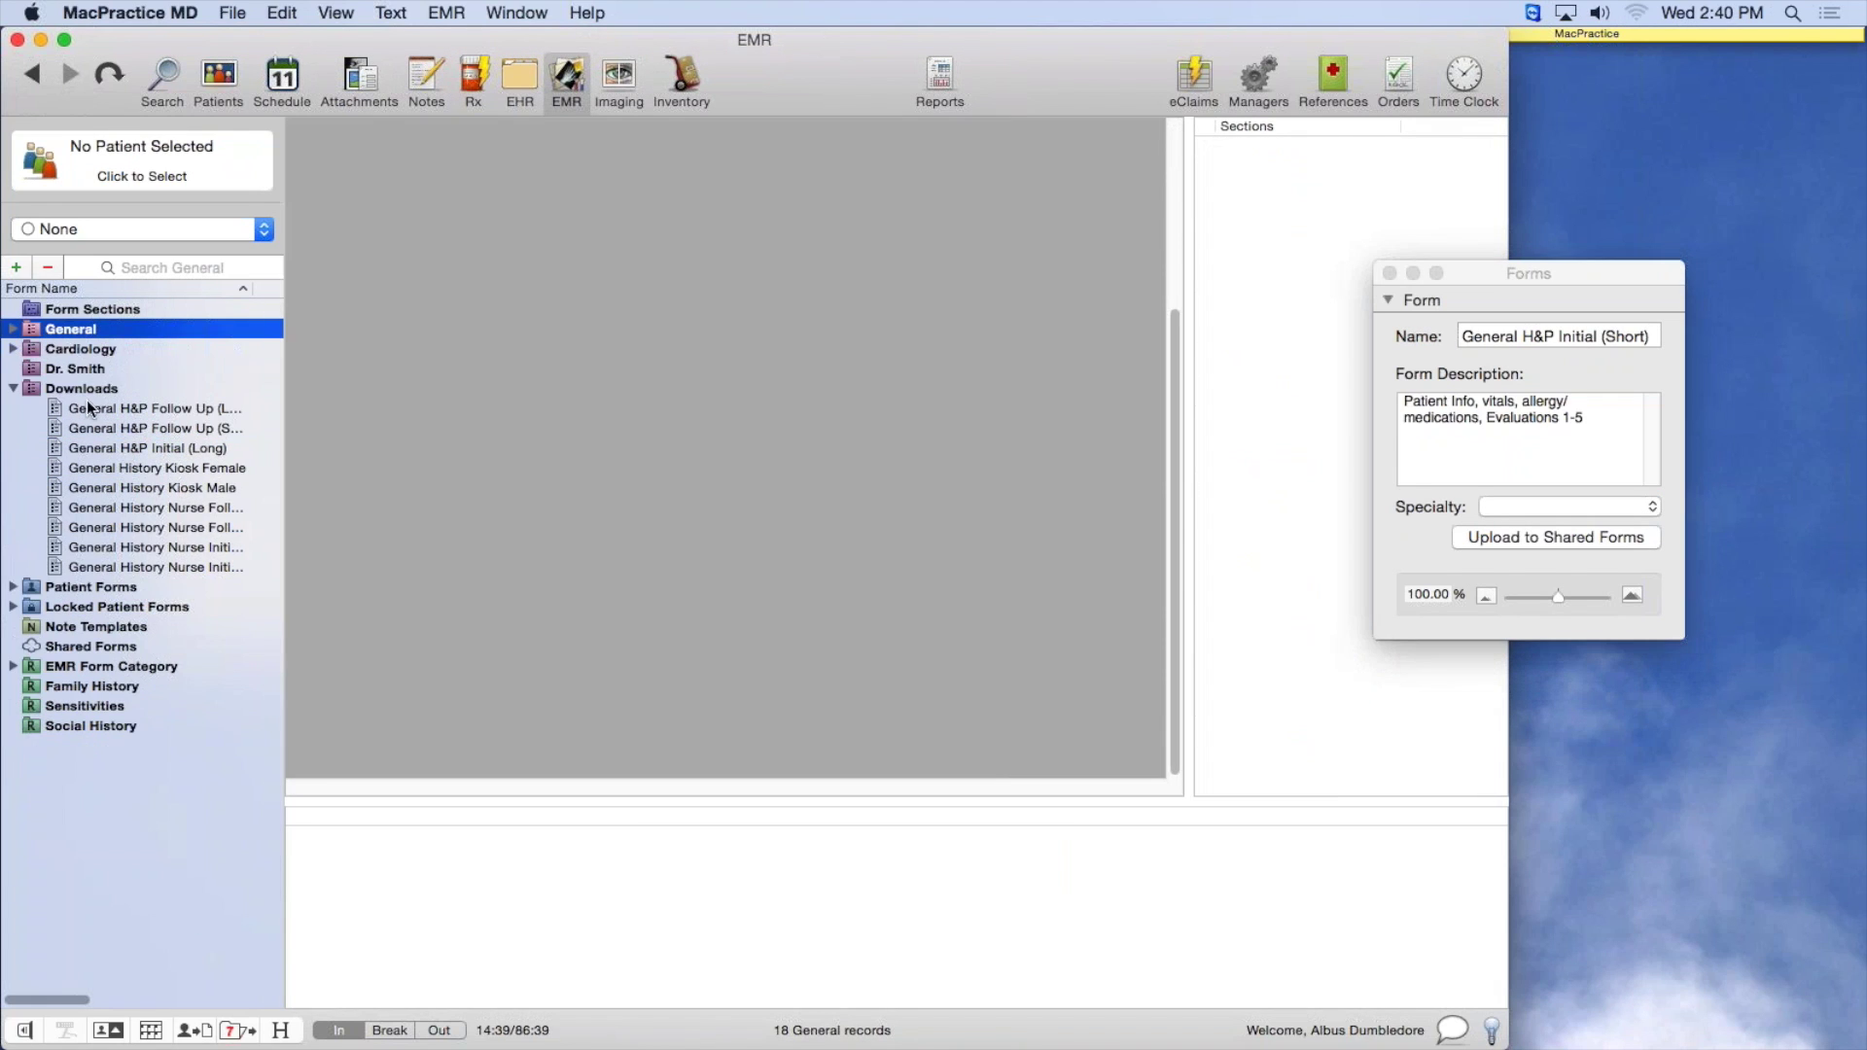
pyautogui.click(46, 383)
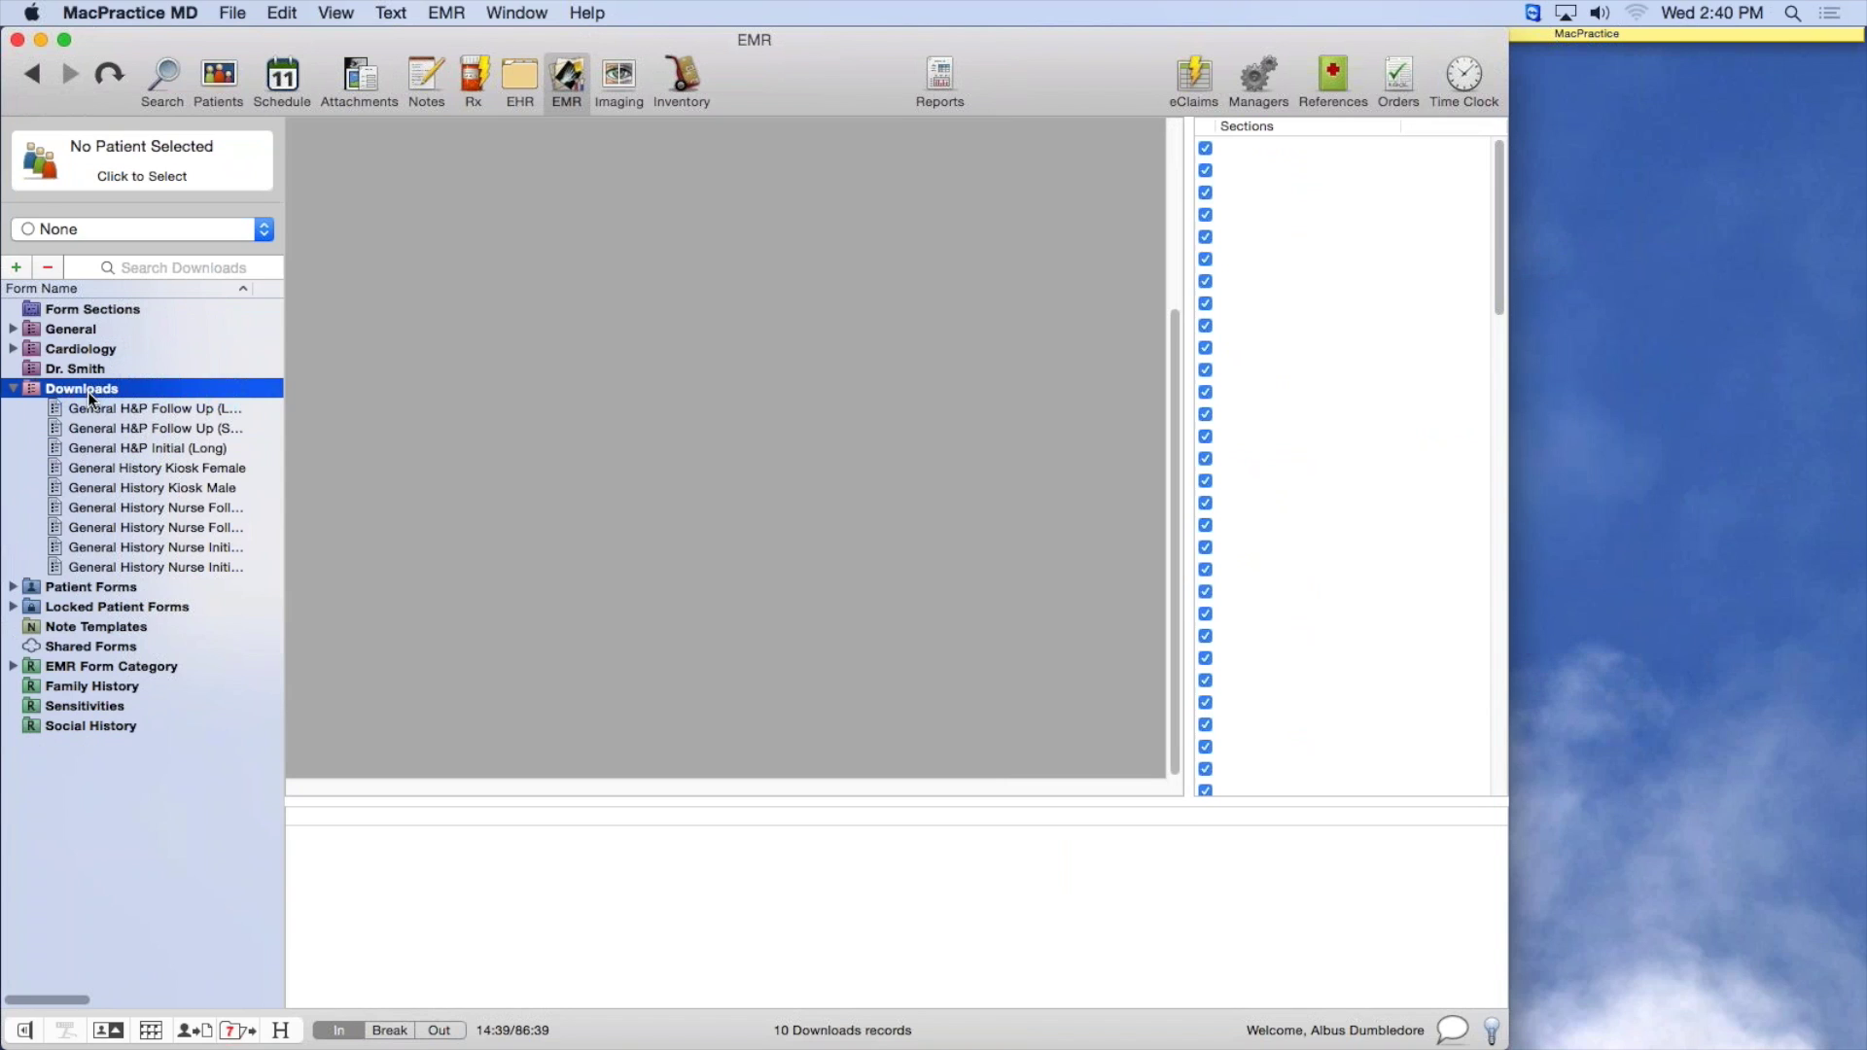
pyautogui.click(17, 389)
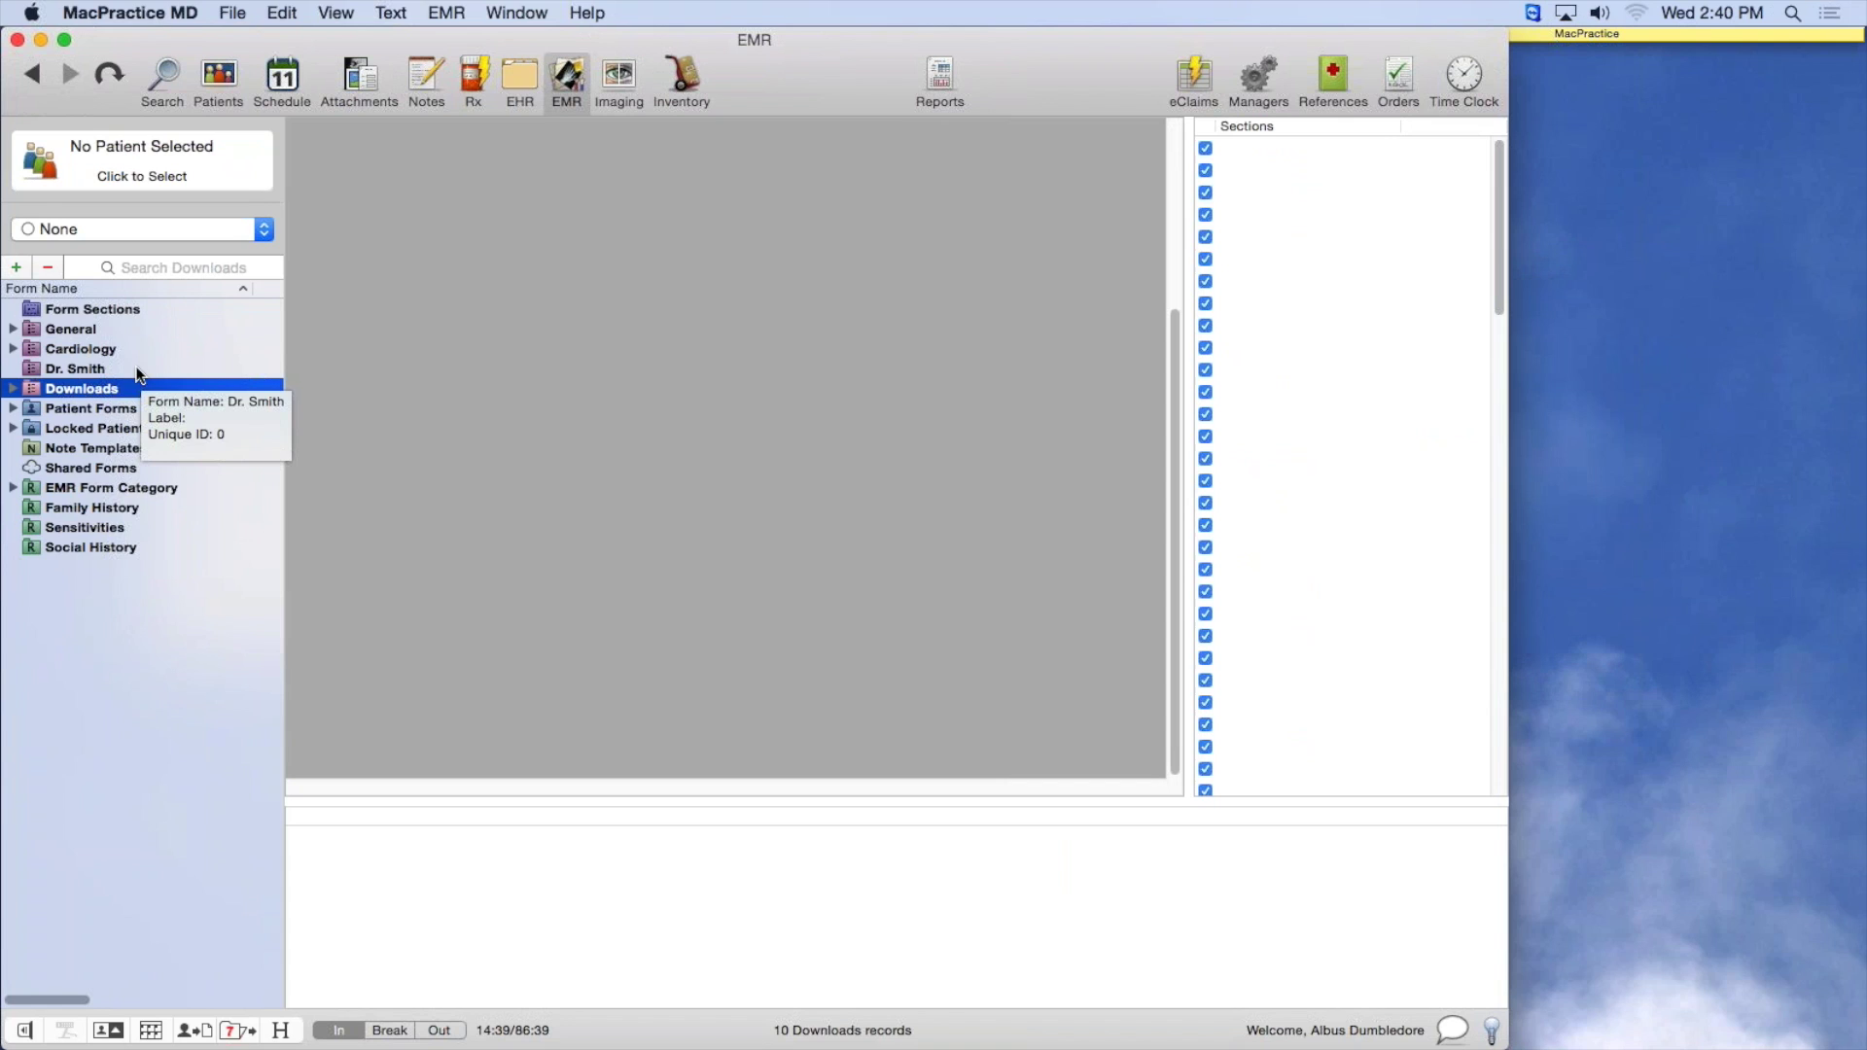
# Look at the existing form category named after a doctor, between Cardiology and Downloads
pyautogui.hscroll(2, 141, 379)
pyautogui.click(56, 373)
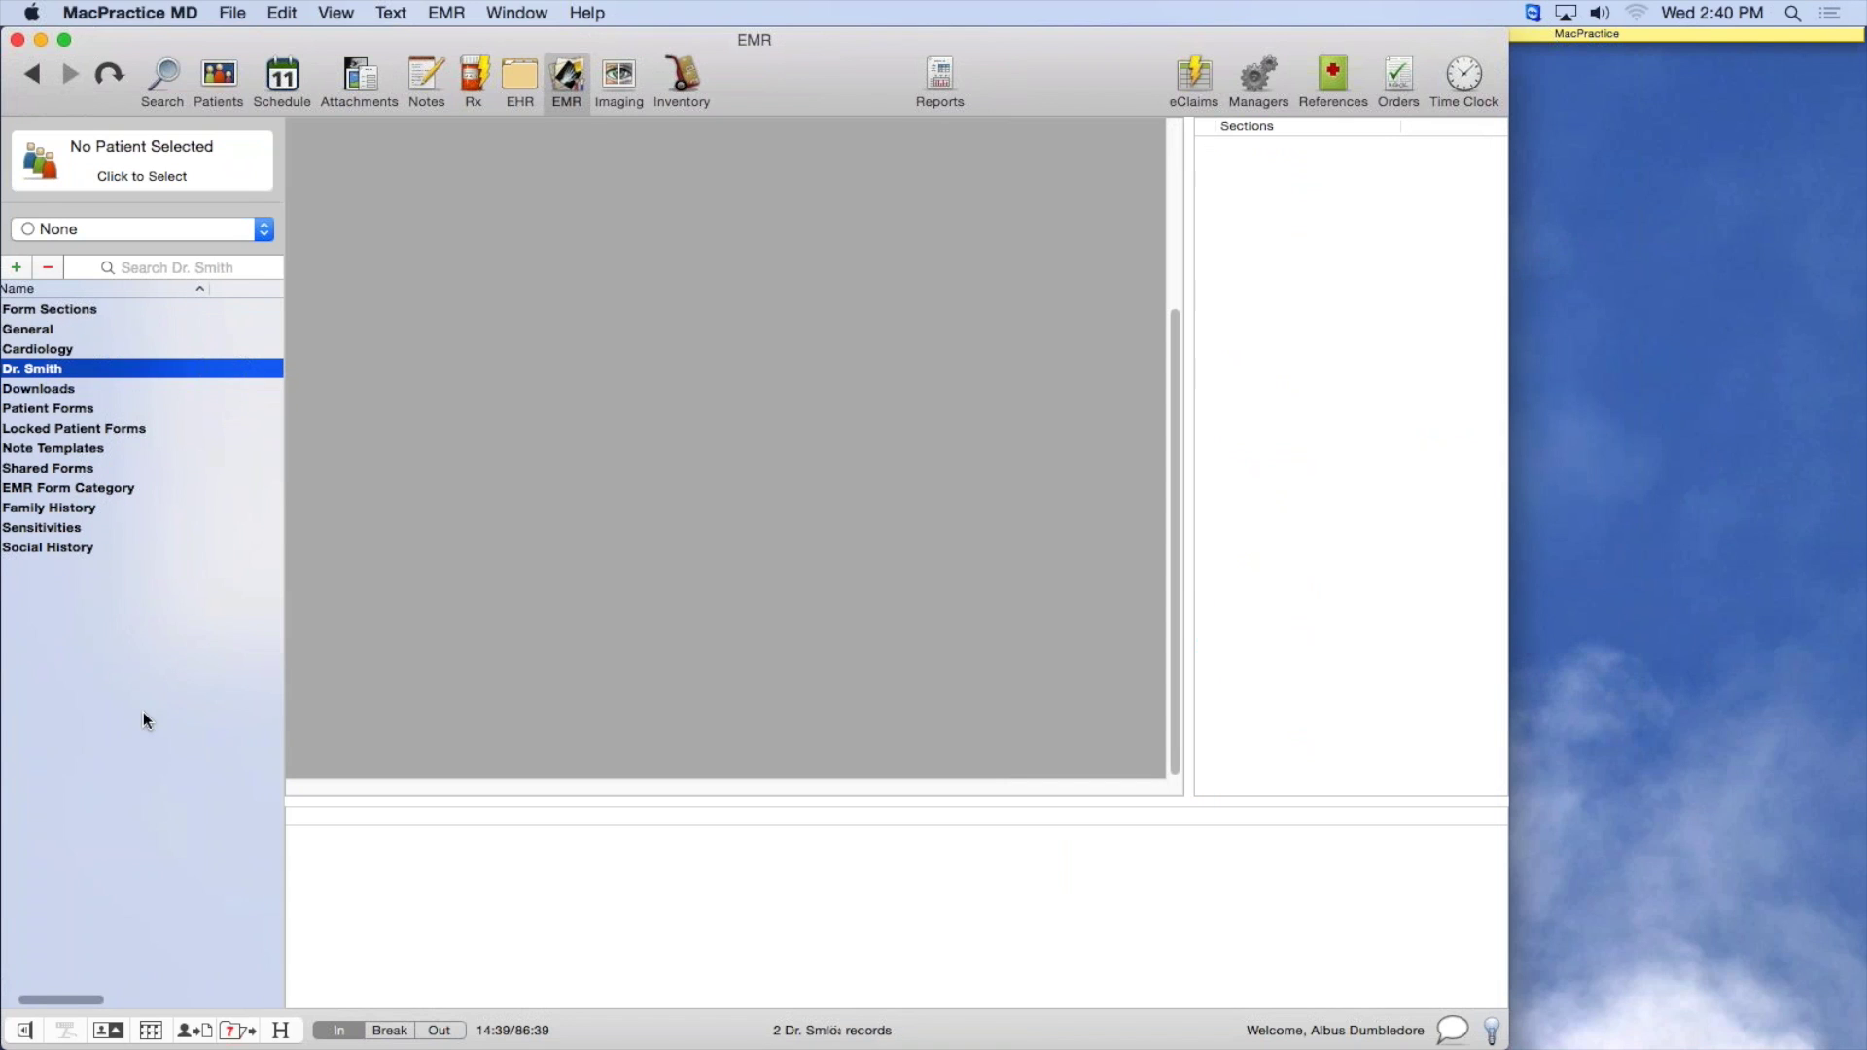
pyautogui.hscroll(-2, 93, 375)
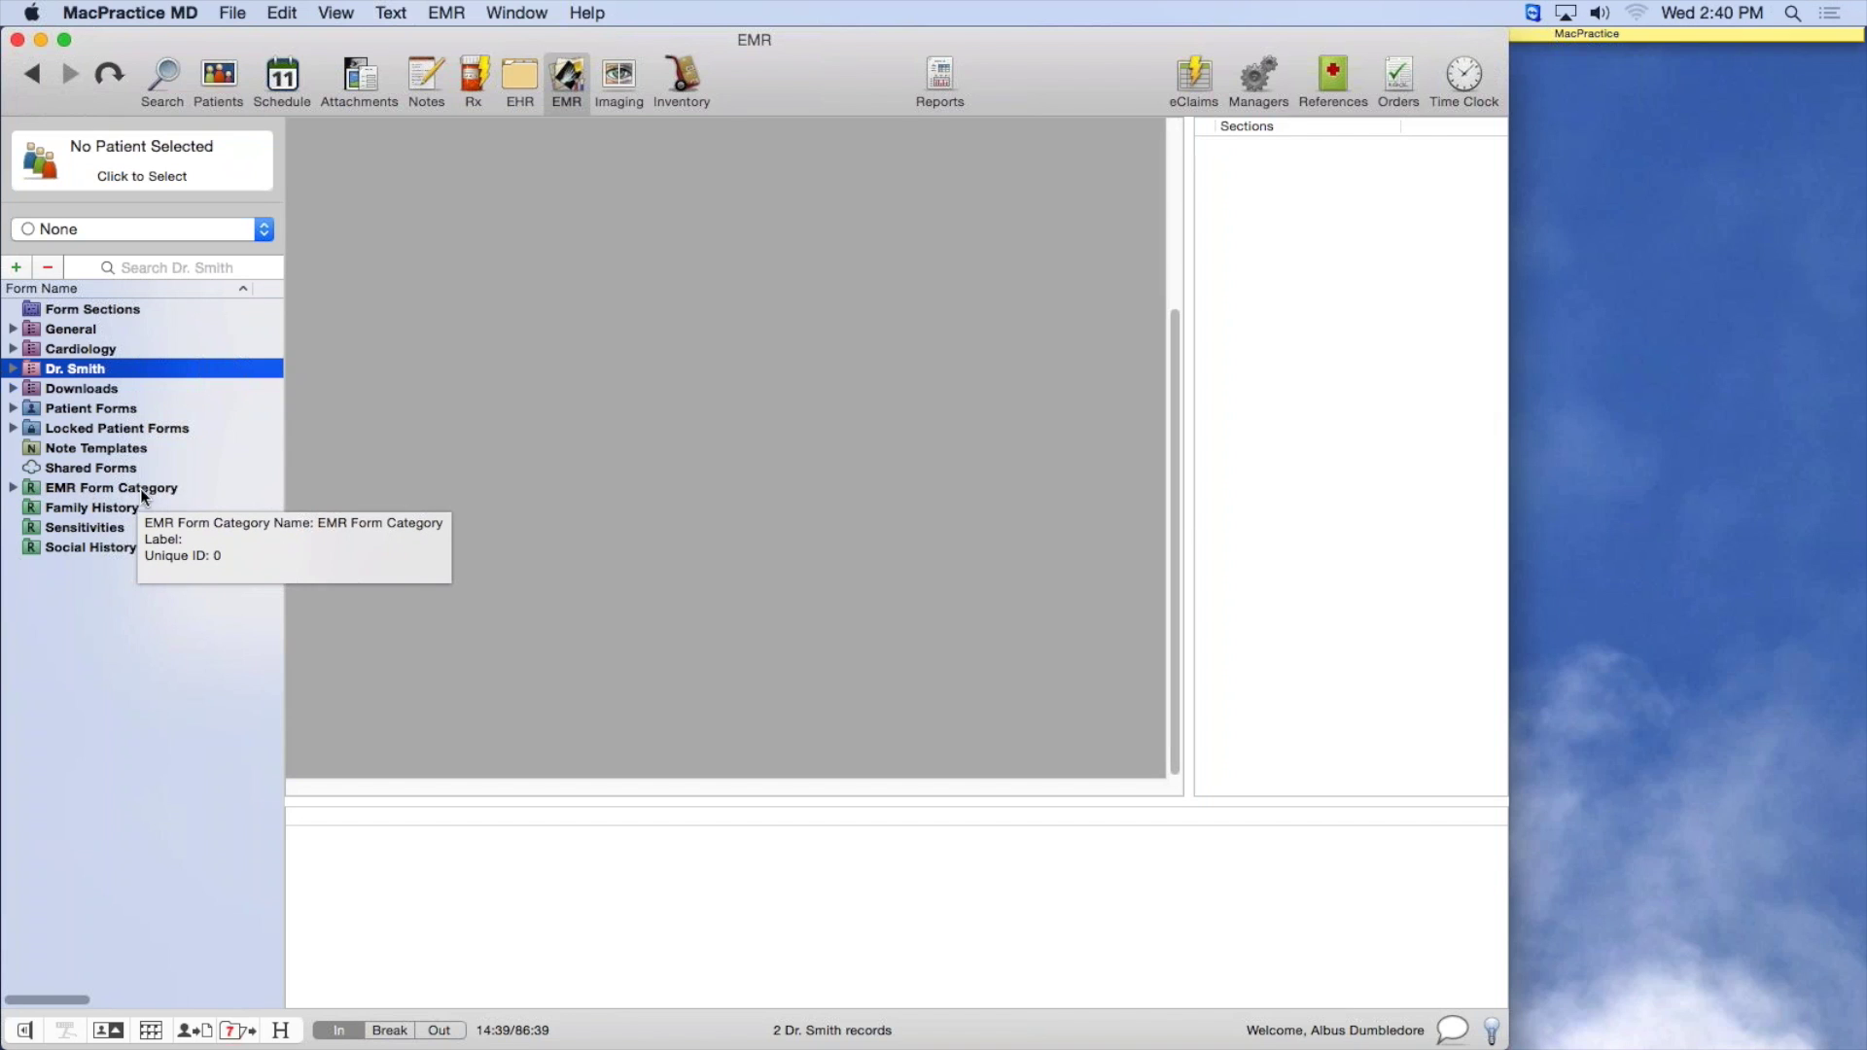
# Create an EMR form category with the doctor's title and surname, set its form category order to 5, and save it
pyautogui.click(95, 490)
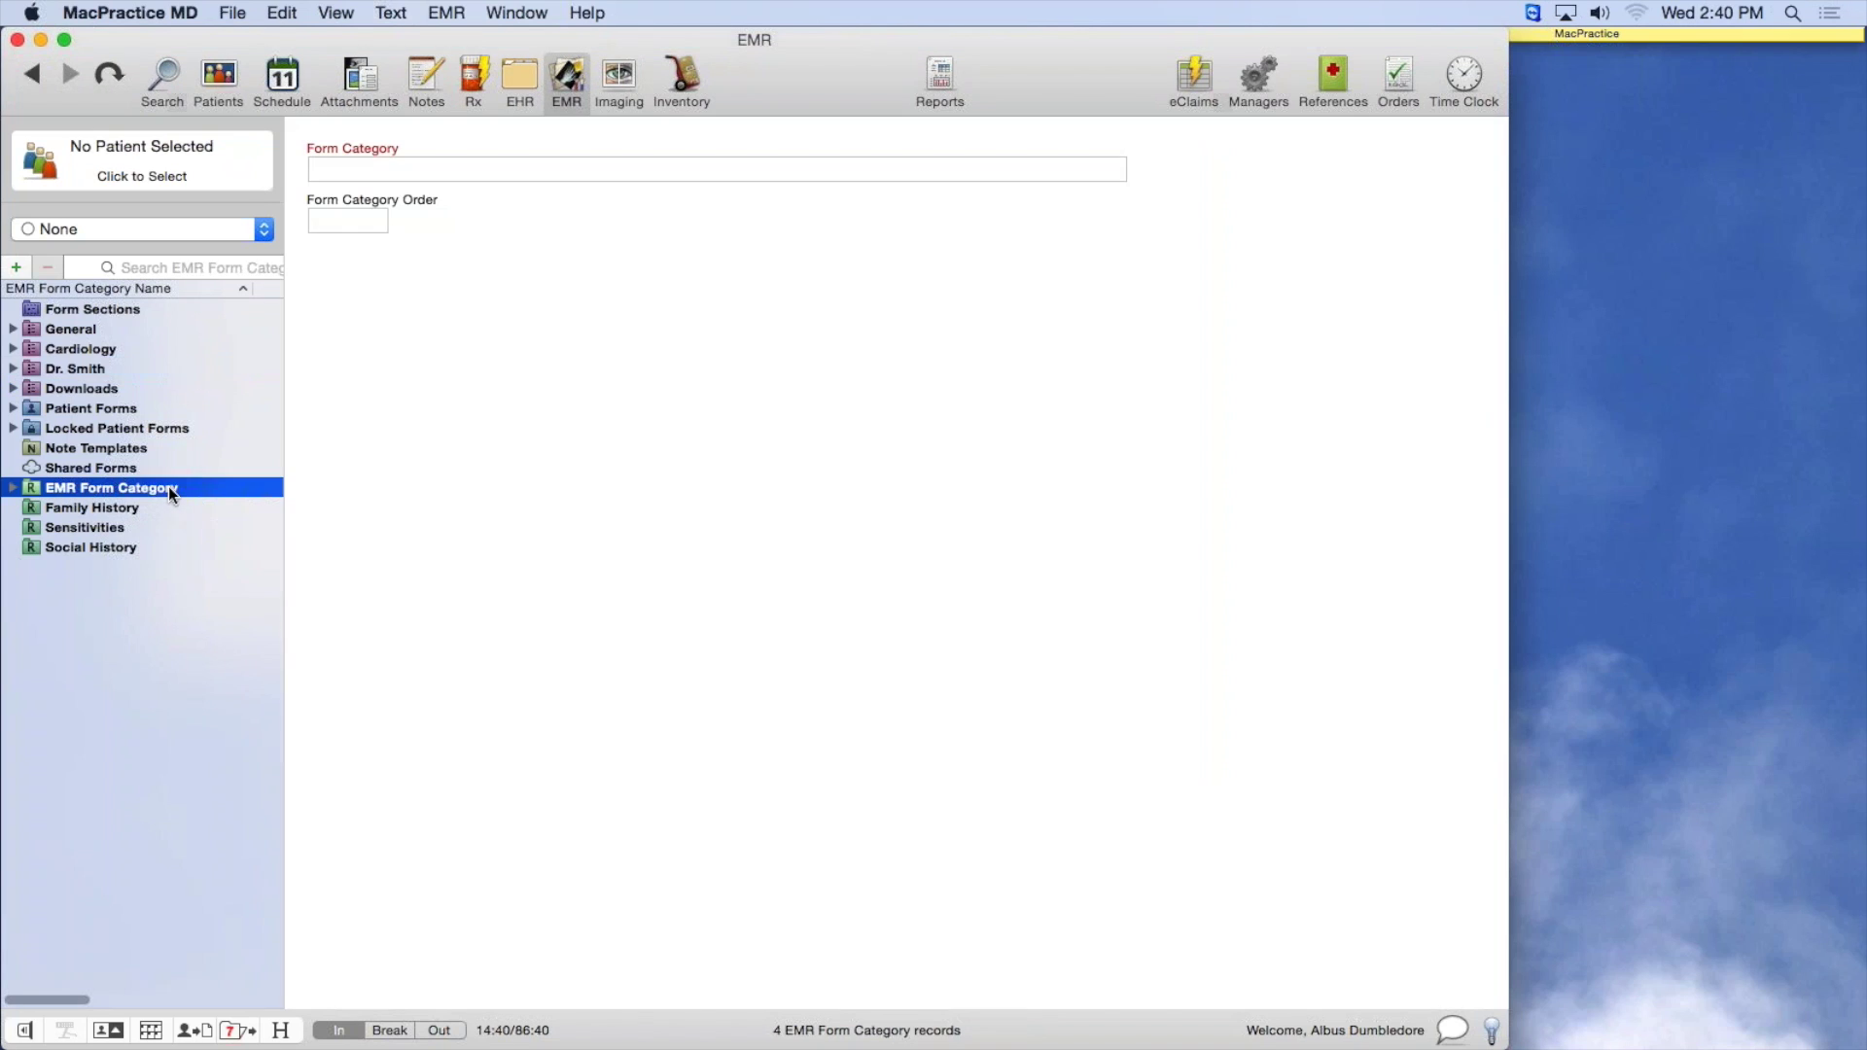
pyautogui.click(14, 488)
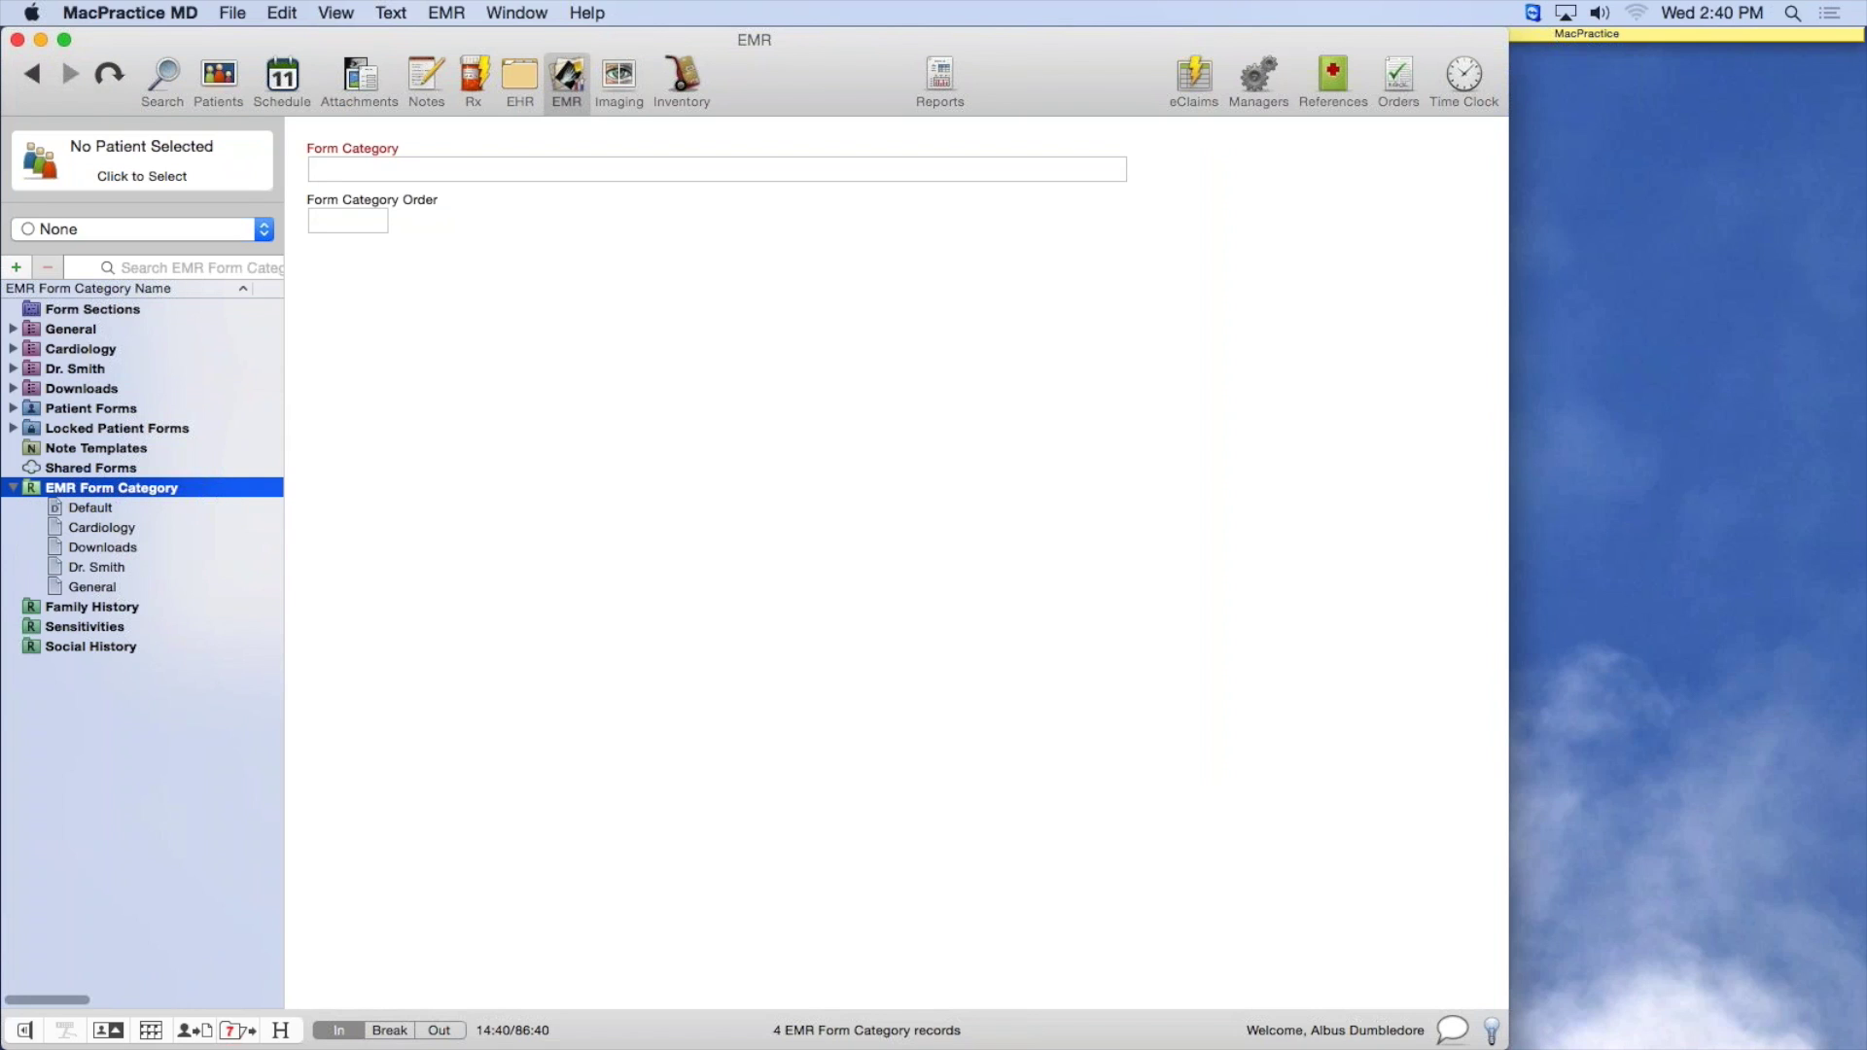
pyautogui.click(16, 267)
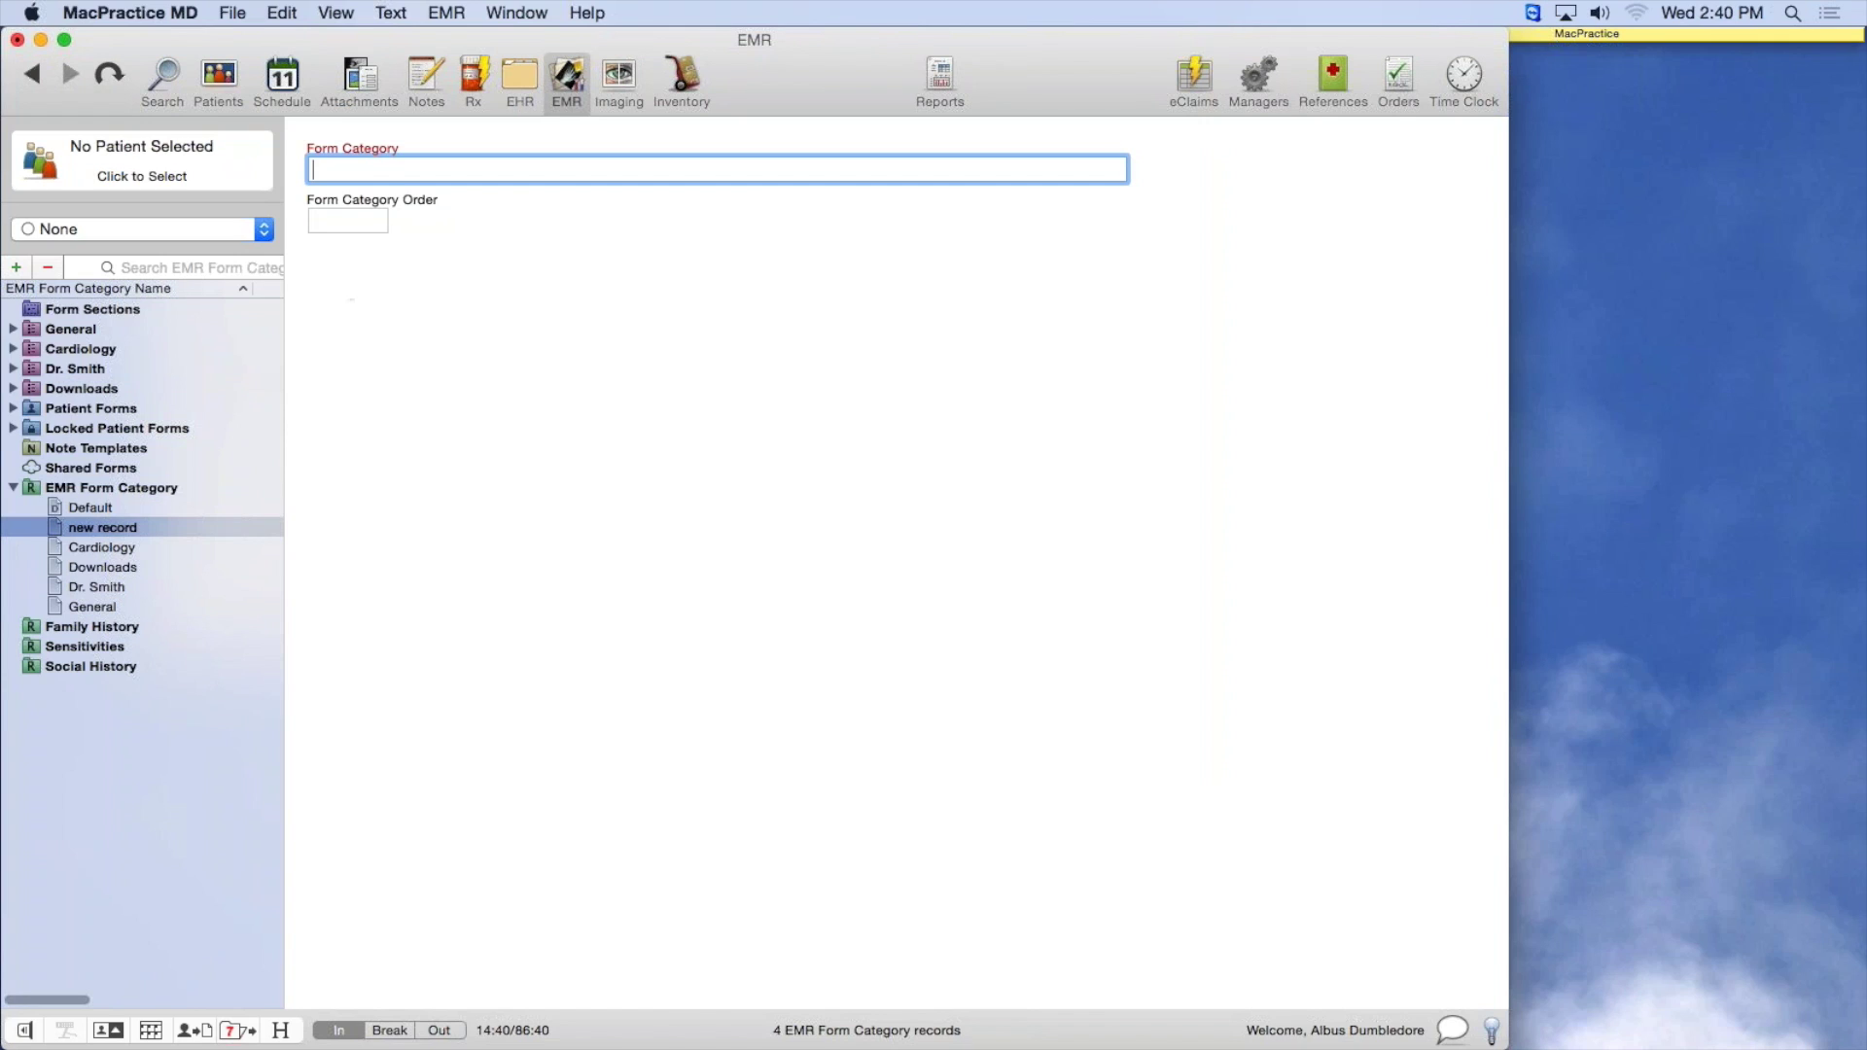
pyautogui.write('Dr. Ripley')
pyautogui.click(343, 221)
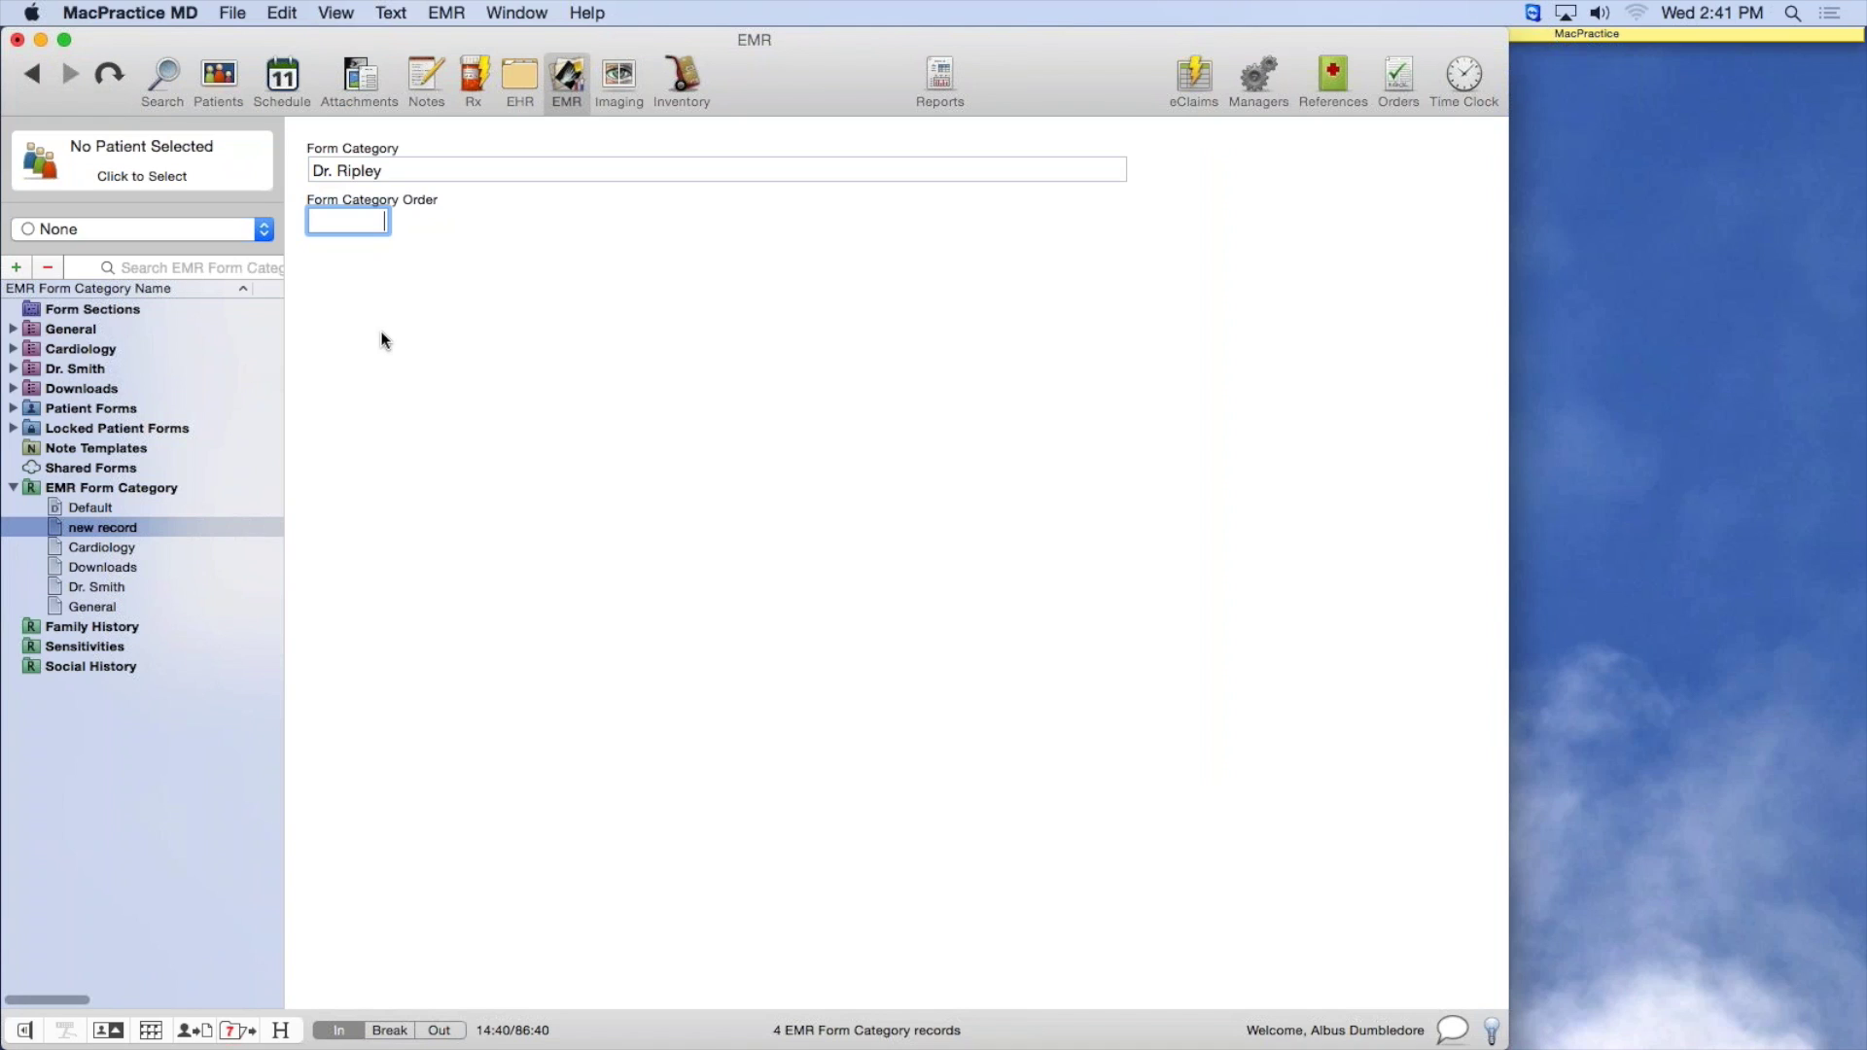
pyautogui.write('5')
pyautogui.press('super+s')
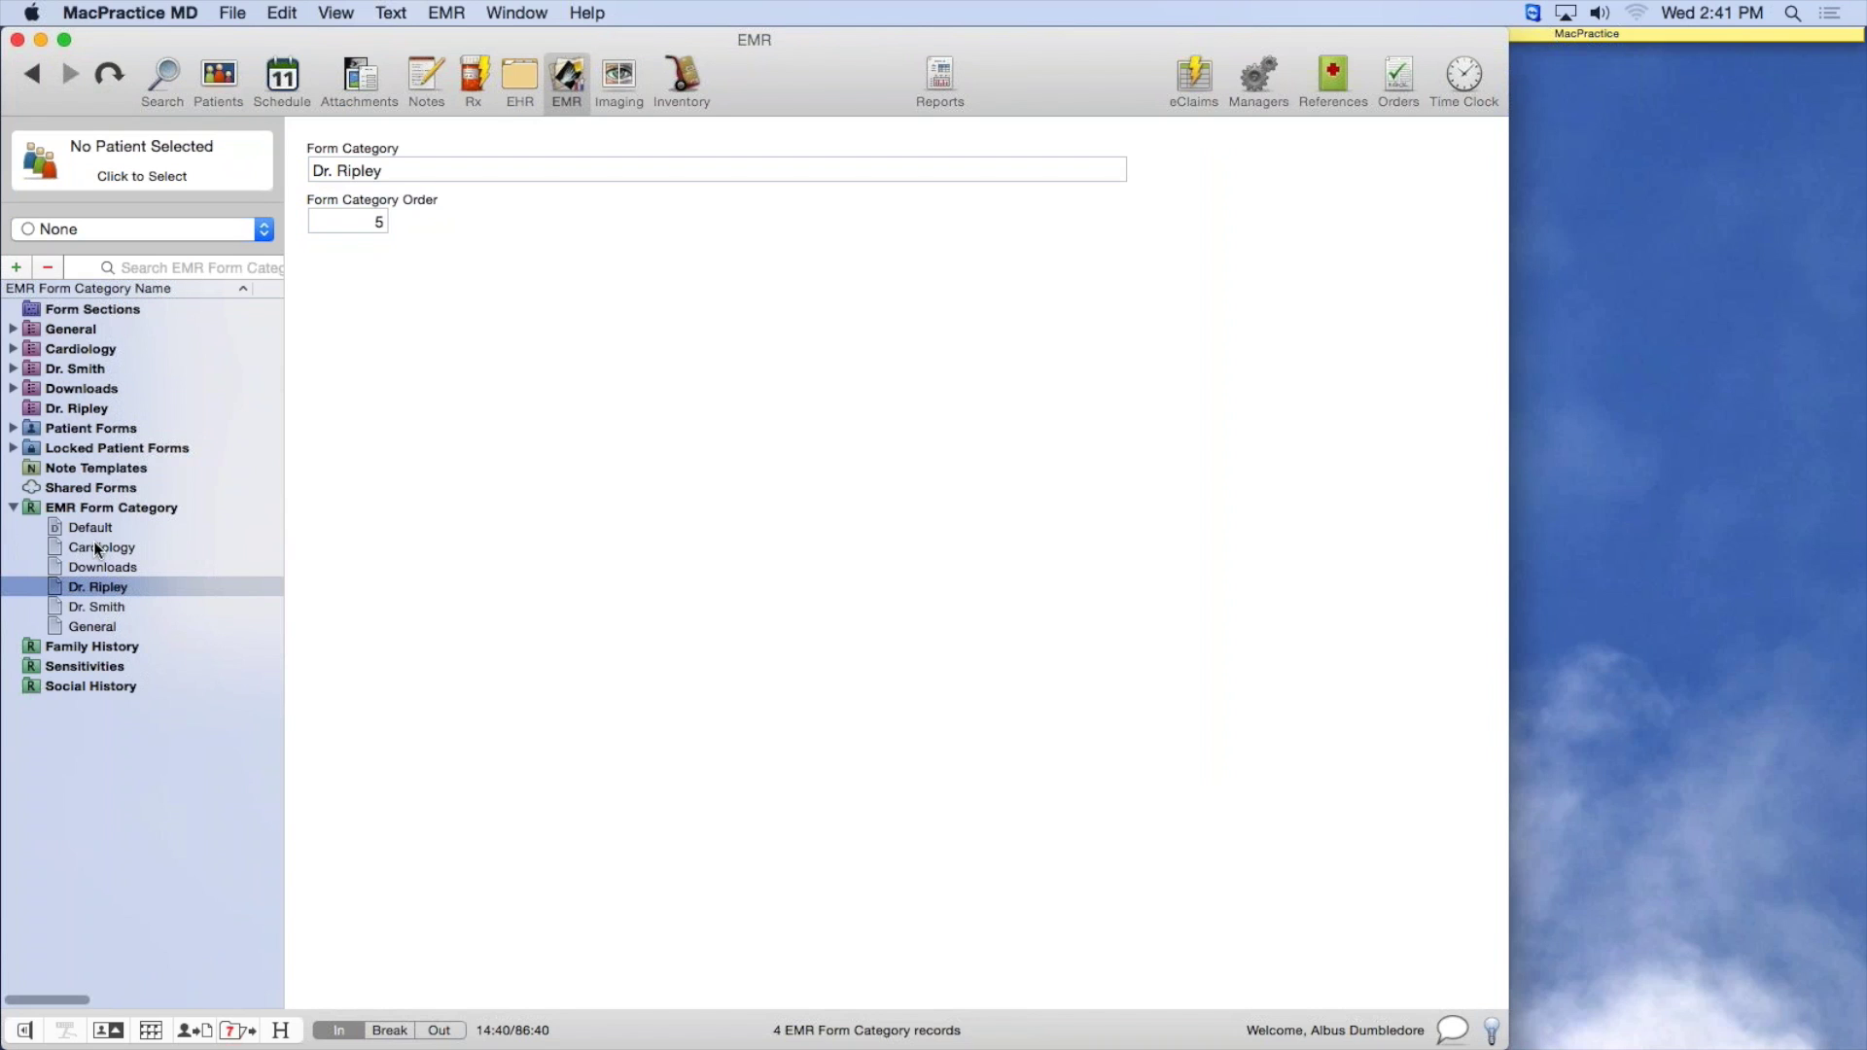
pyautogui.click(14, 506)
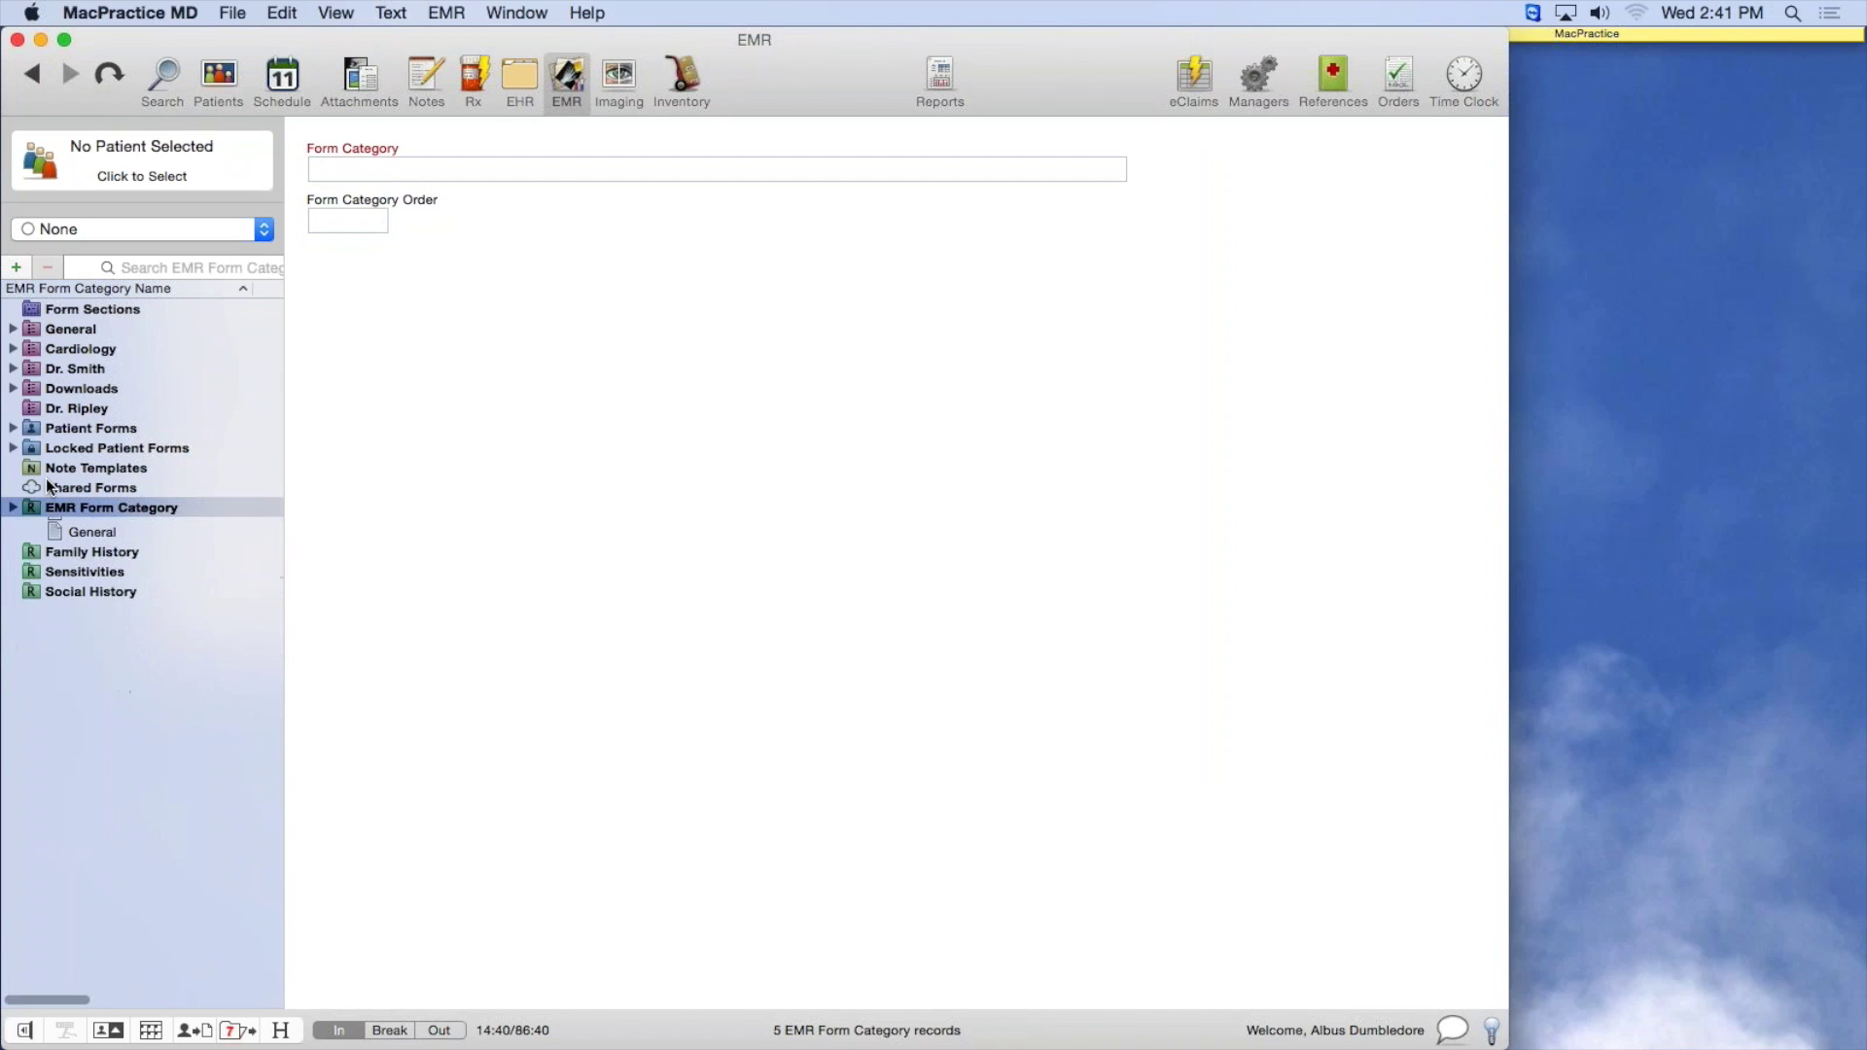
# Move the long General H&P Follow Up form from Downloads into the new doctor's category, and collapse that category
pyautogui.click(97, 407)
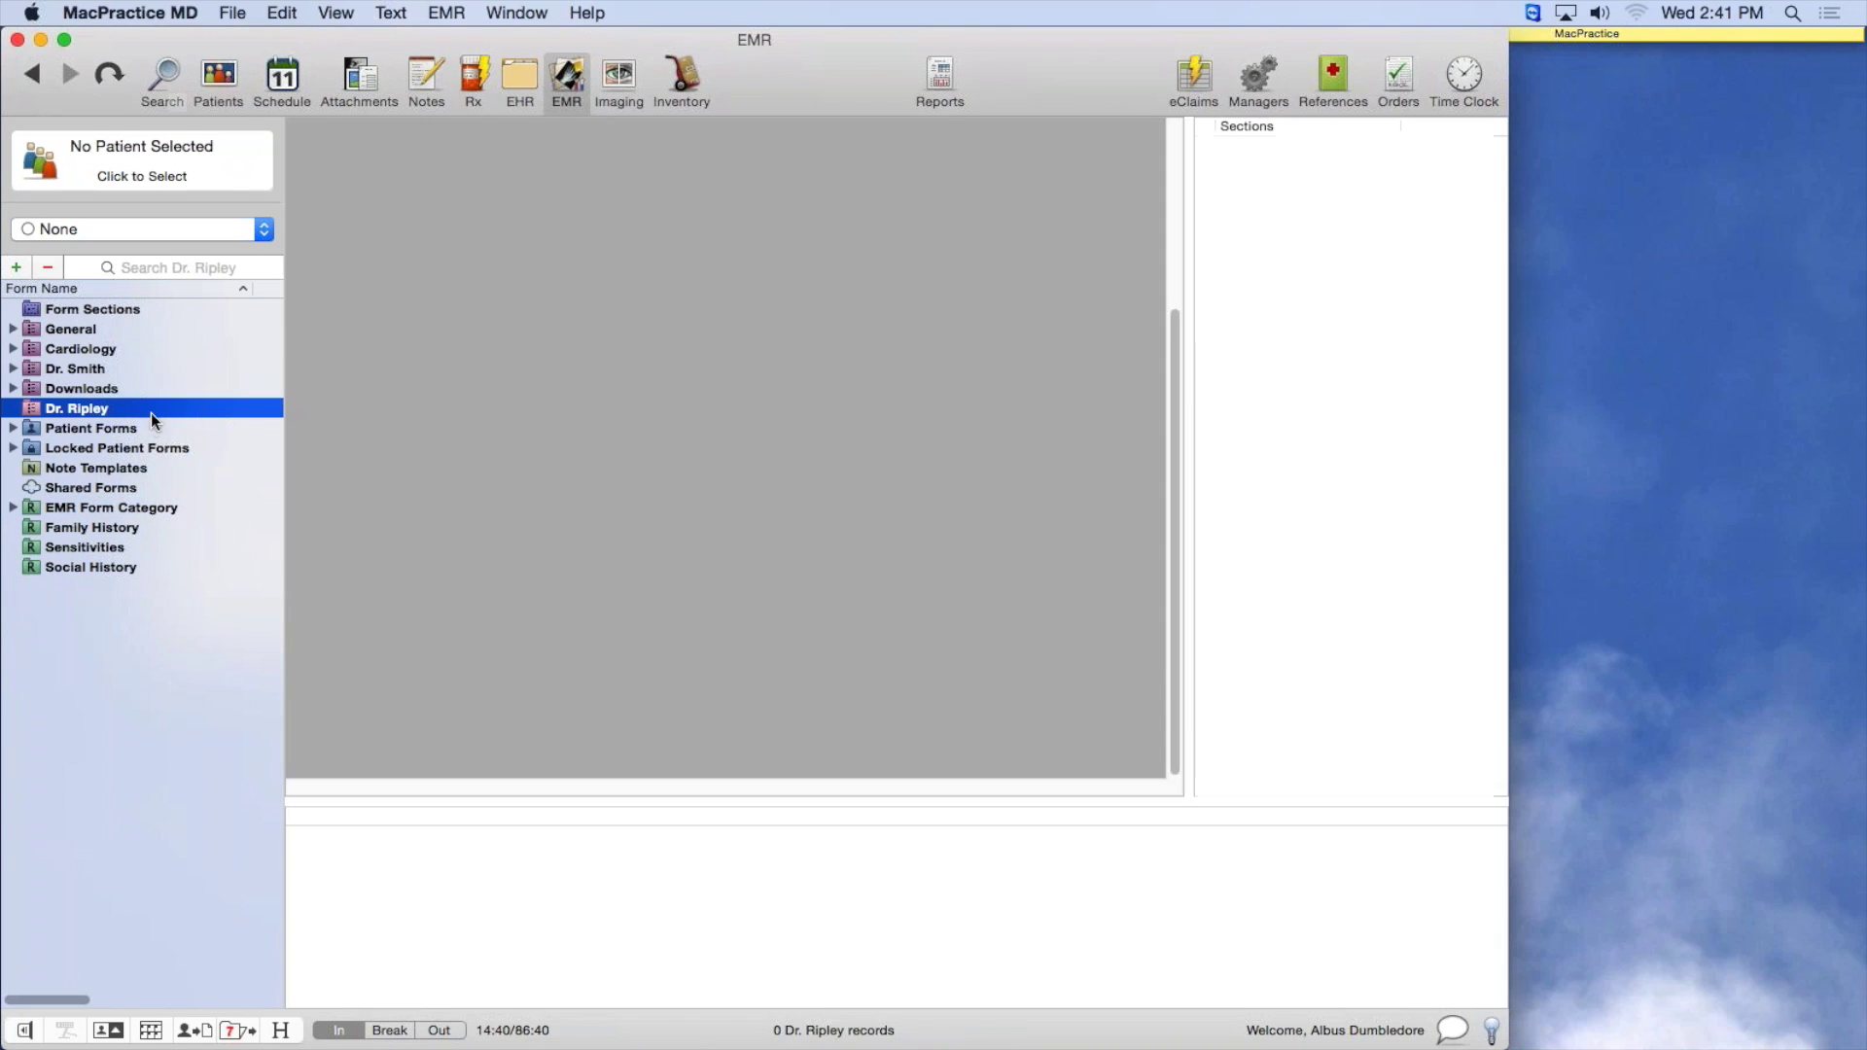
pyautogui.click(15, 389)
pyautogui.click(13, 389)
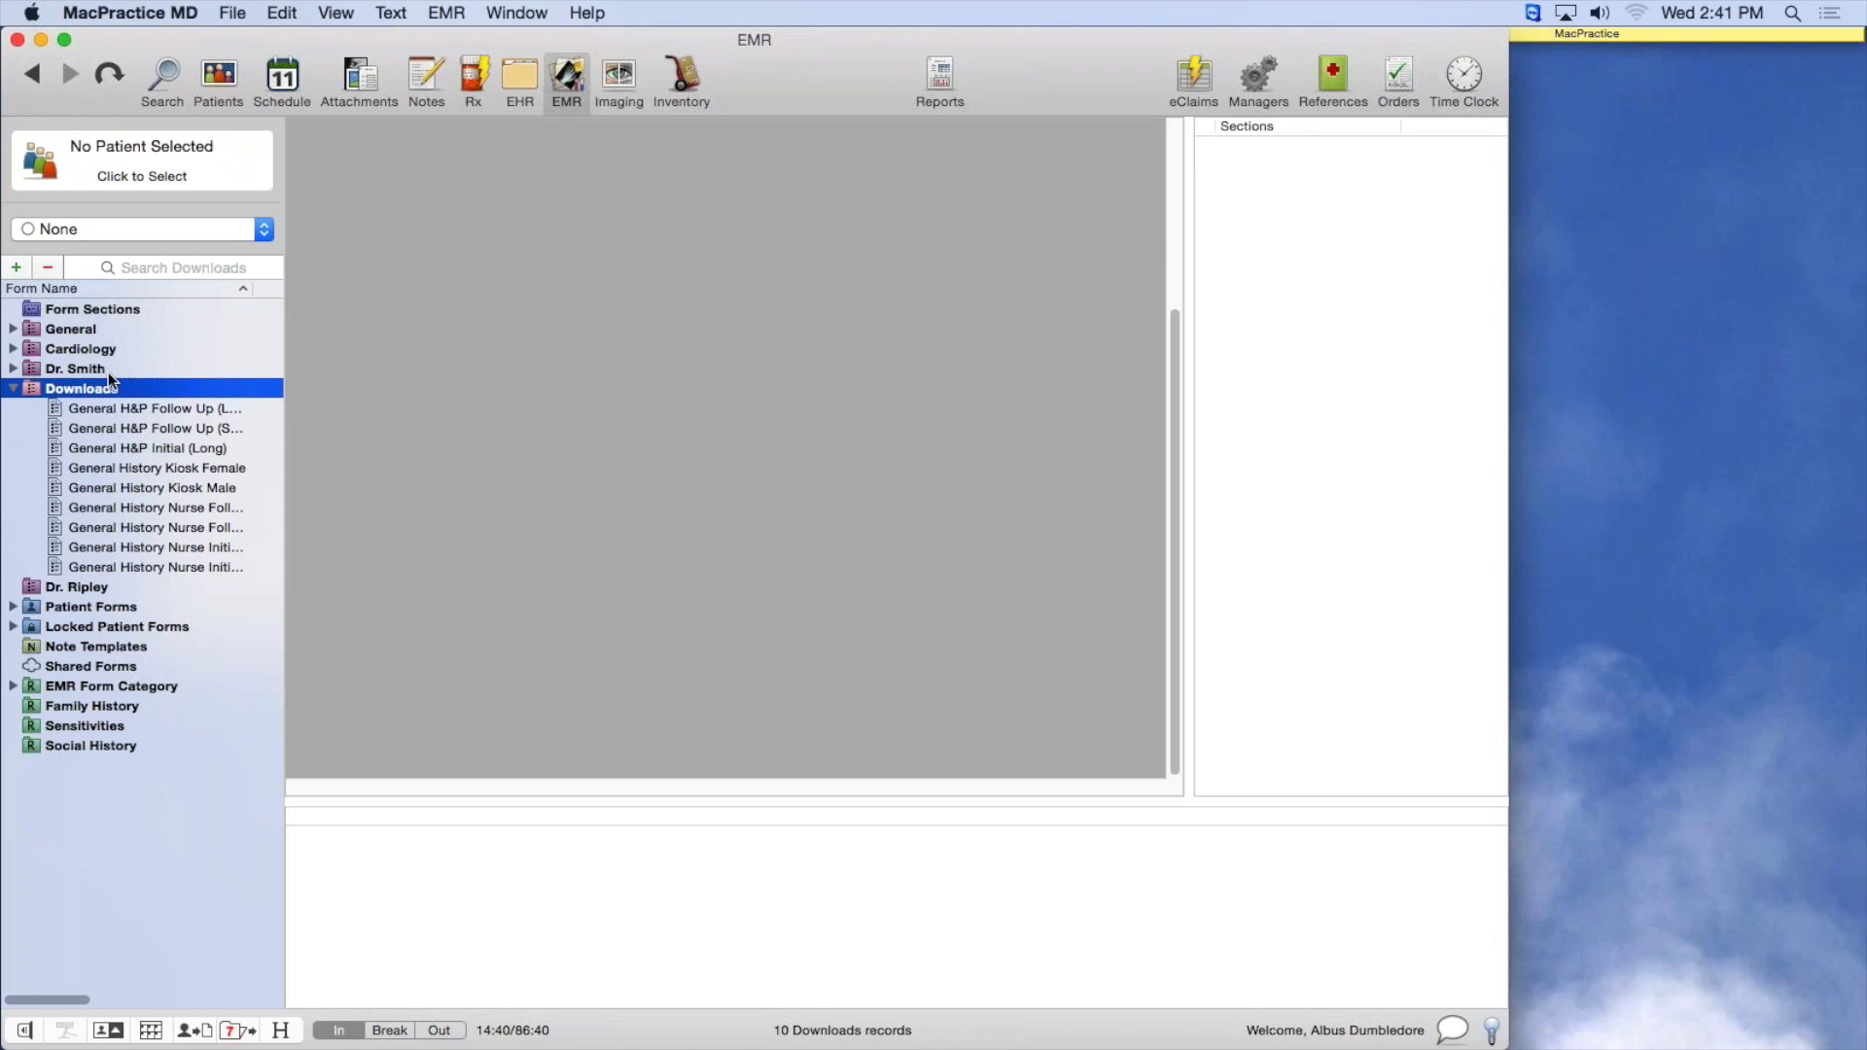
pyautogui.click(137, 409)
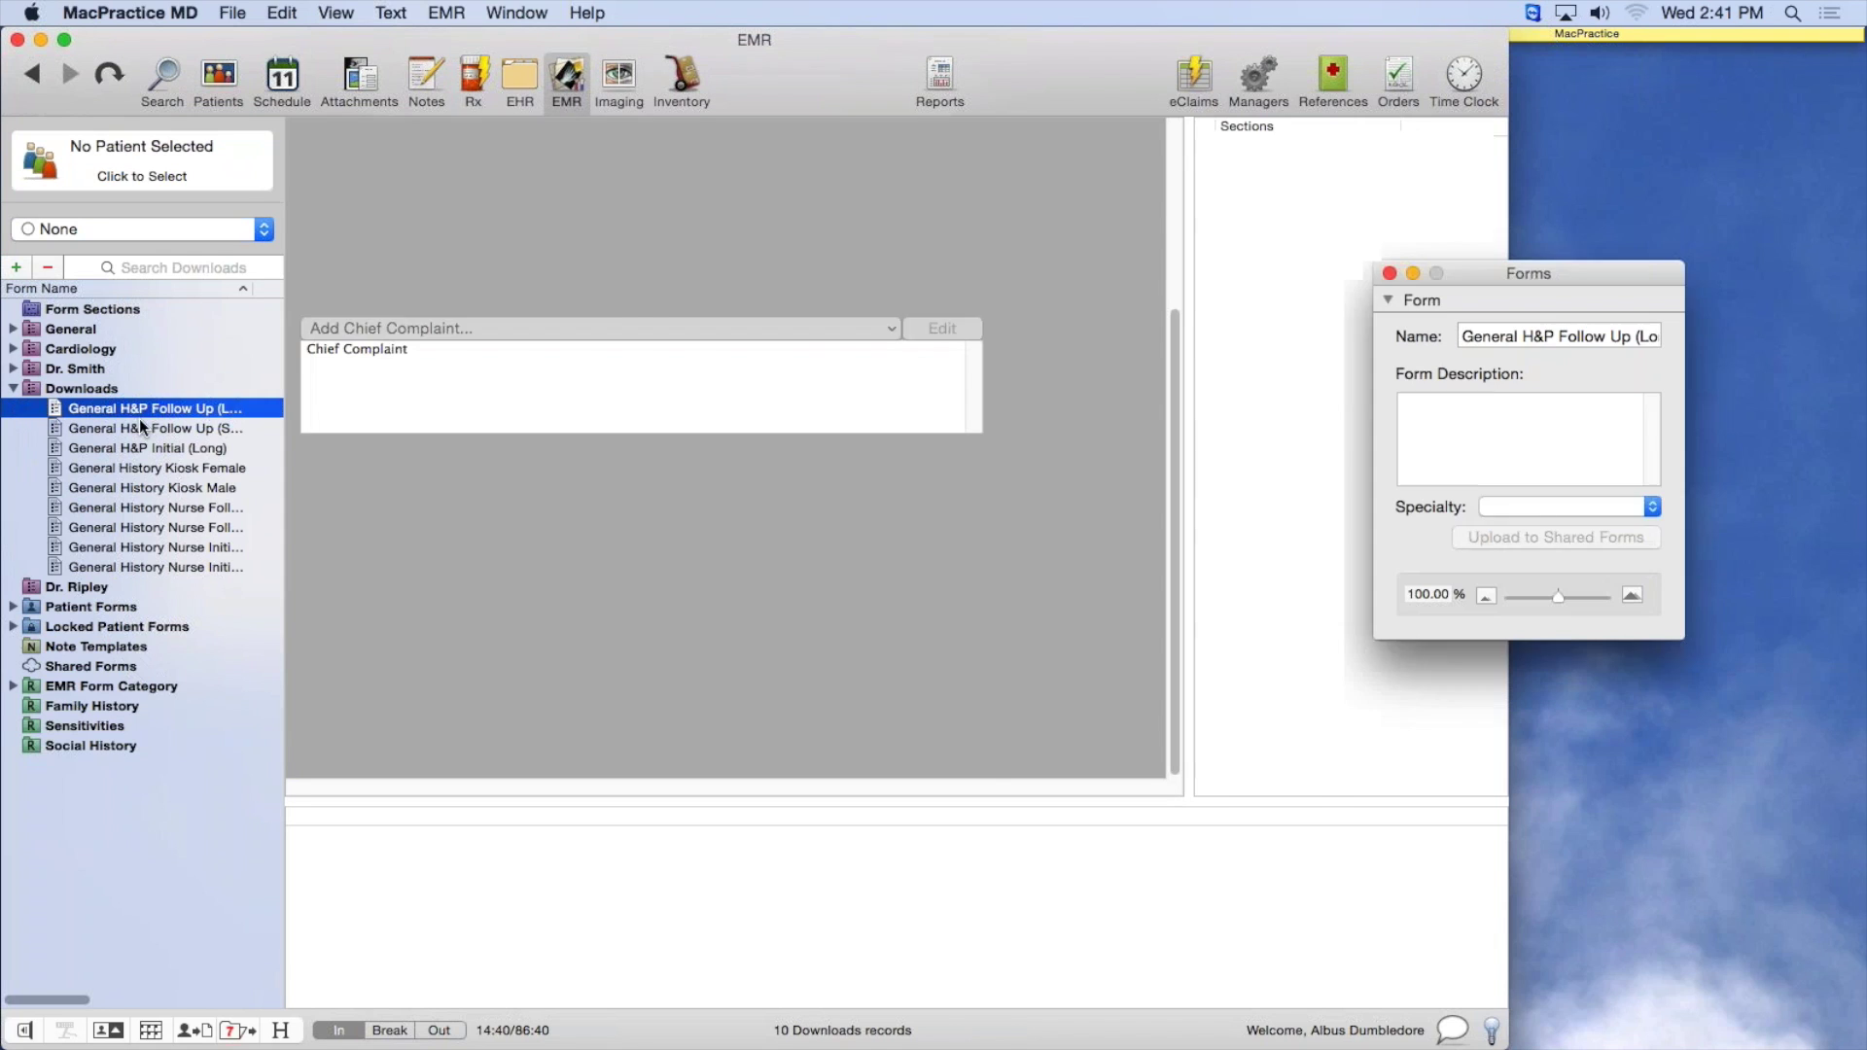
pyautogui.moveTo(129, 410); pyautogui.dragTo(74, 587)
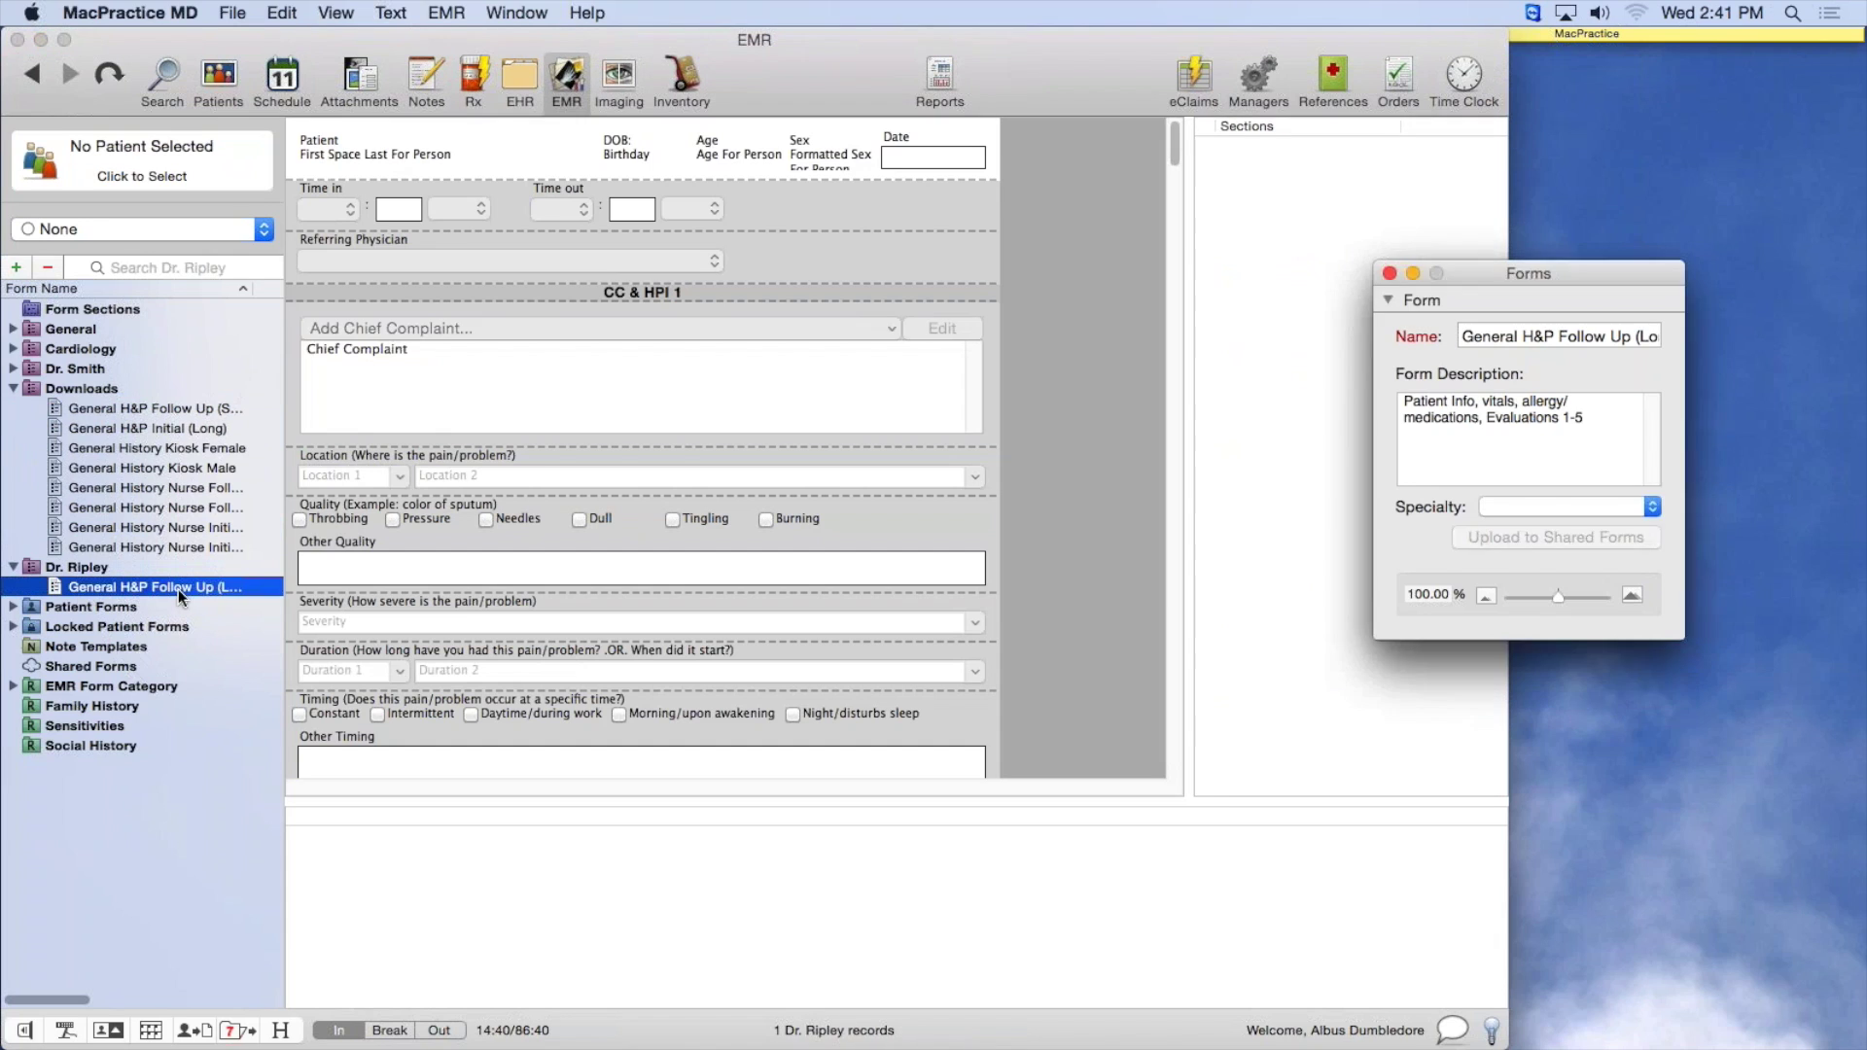
pyautogui.click(12, 569)
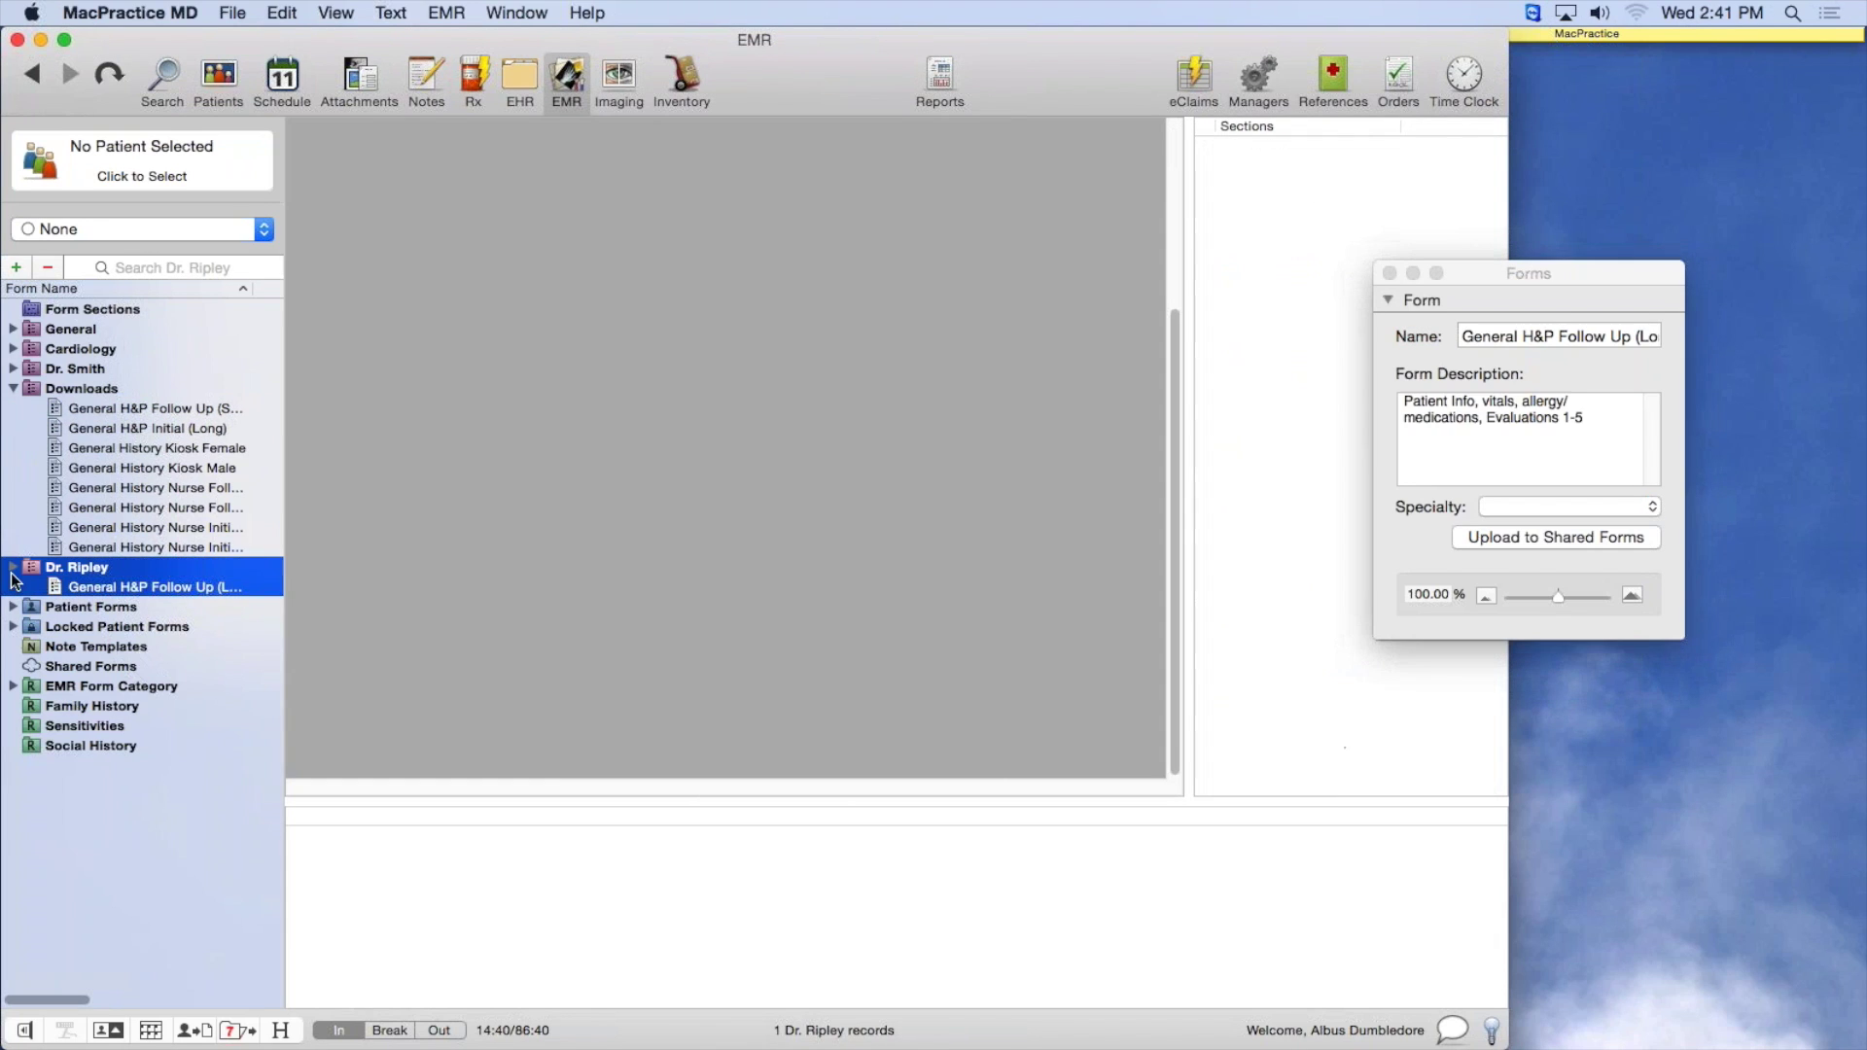
# Open the downloaded General H&P Initial (Long) template, and select the patient with a date of birth on file by searching the surname
pyautogui.click(111, 387)
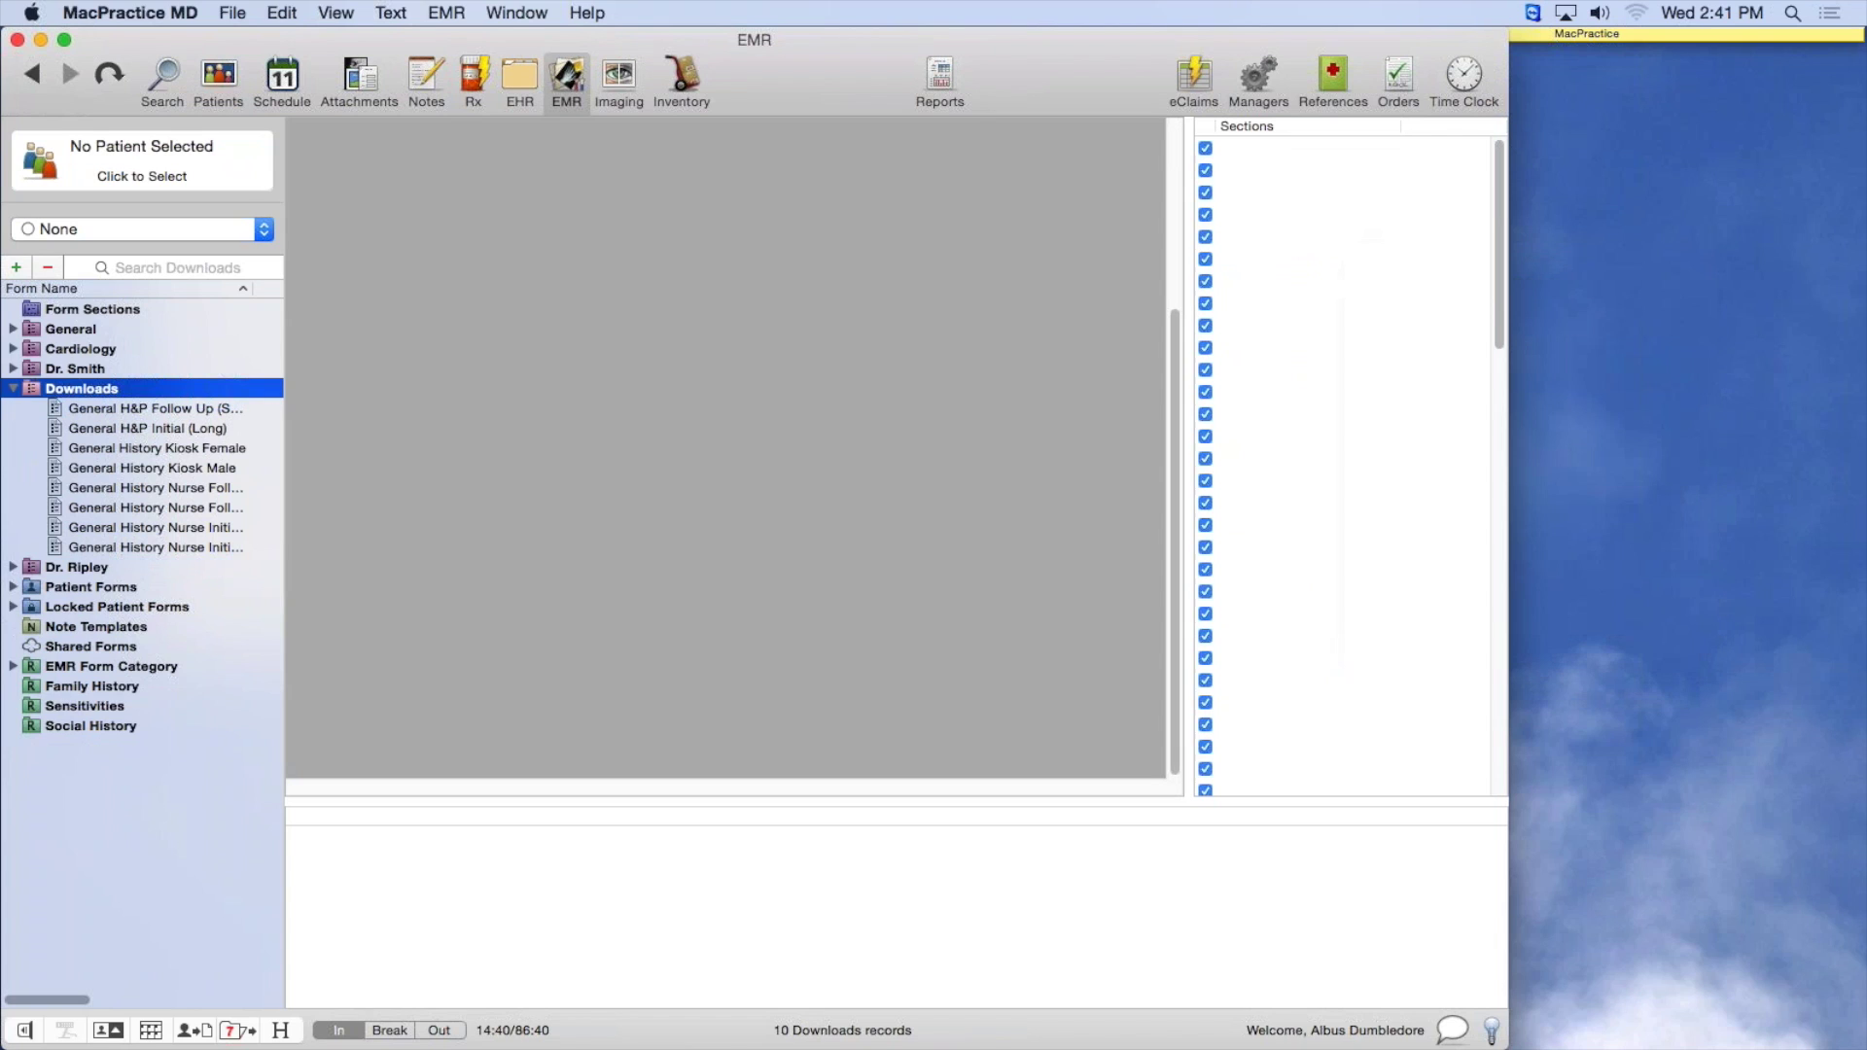
pyautogui.click(189, 428)
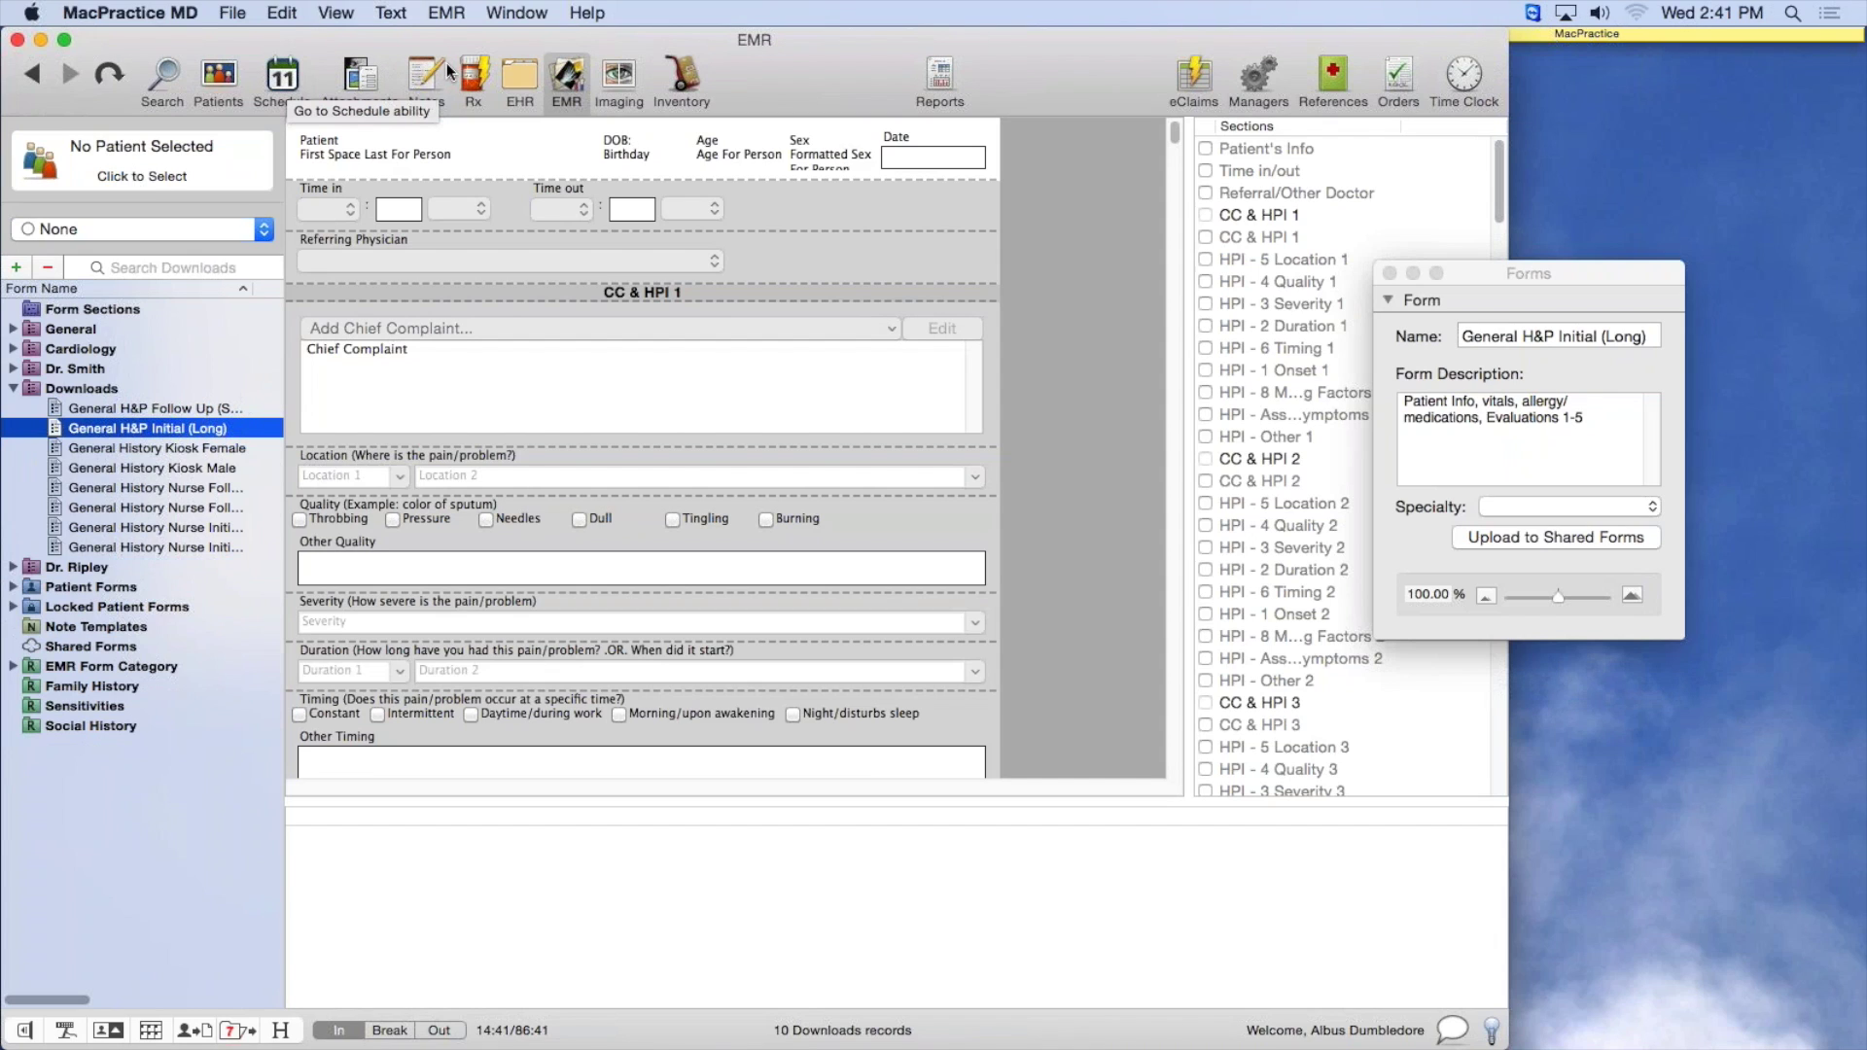
pyautogui.click(149, 161)
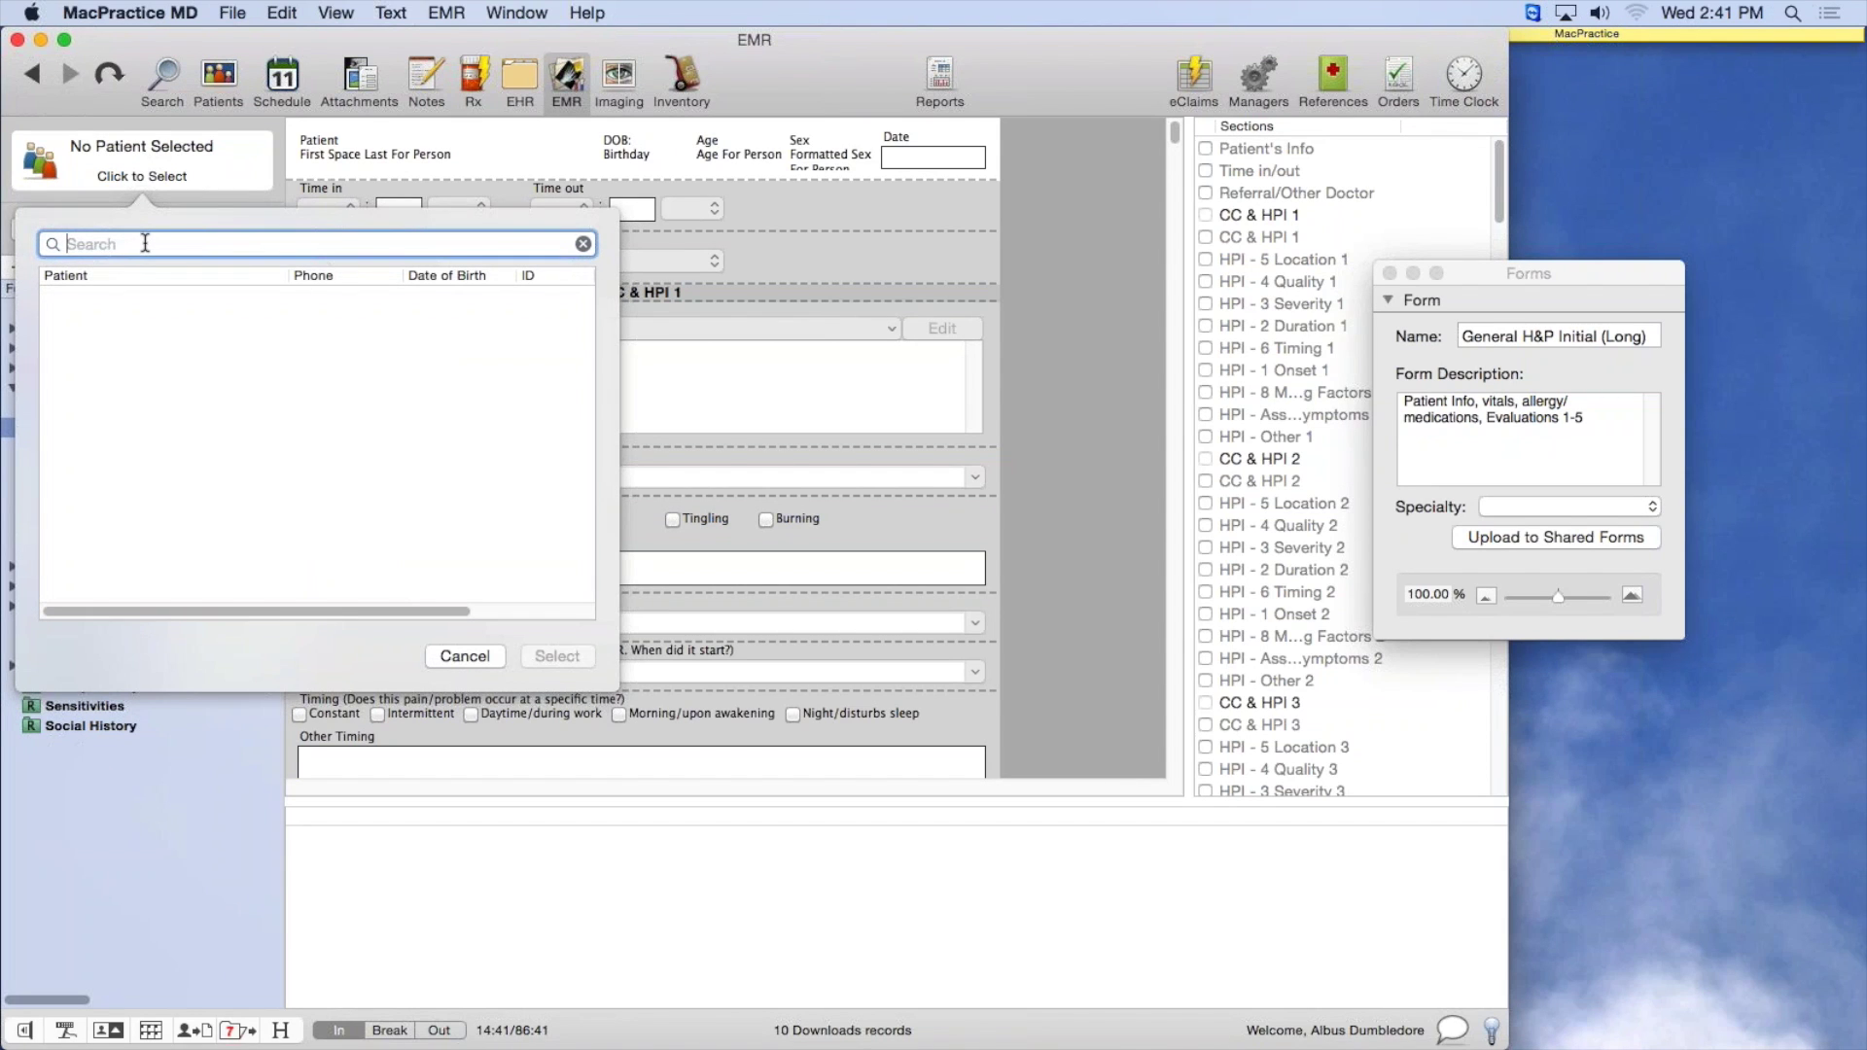
pyautogui.write('otter')
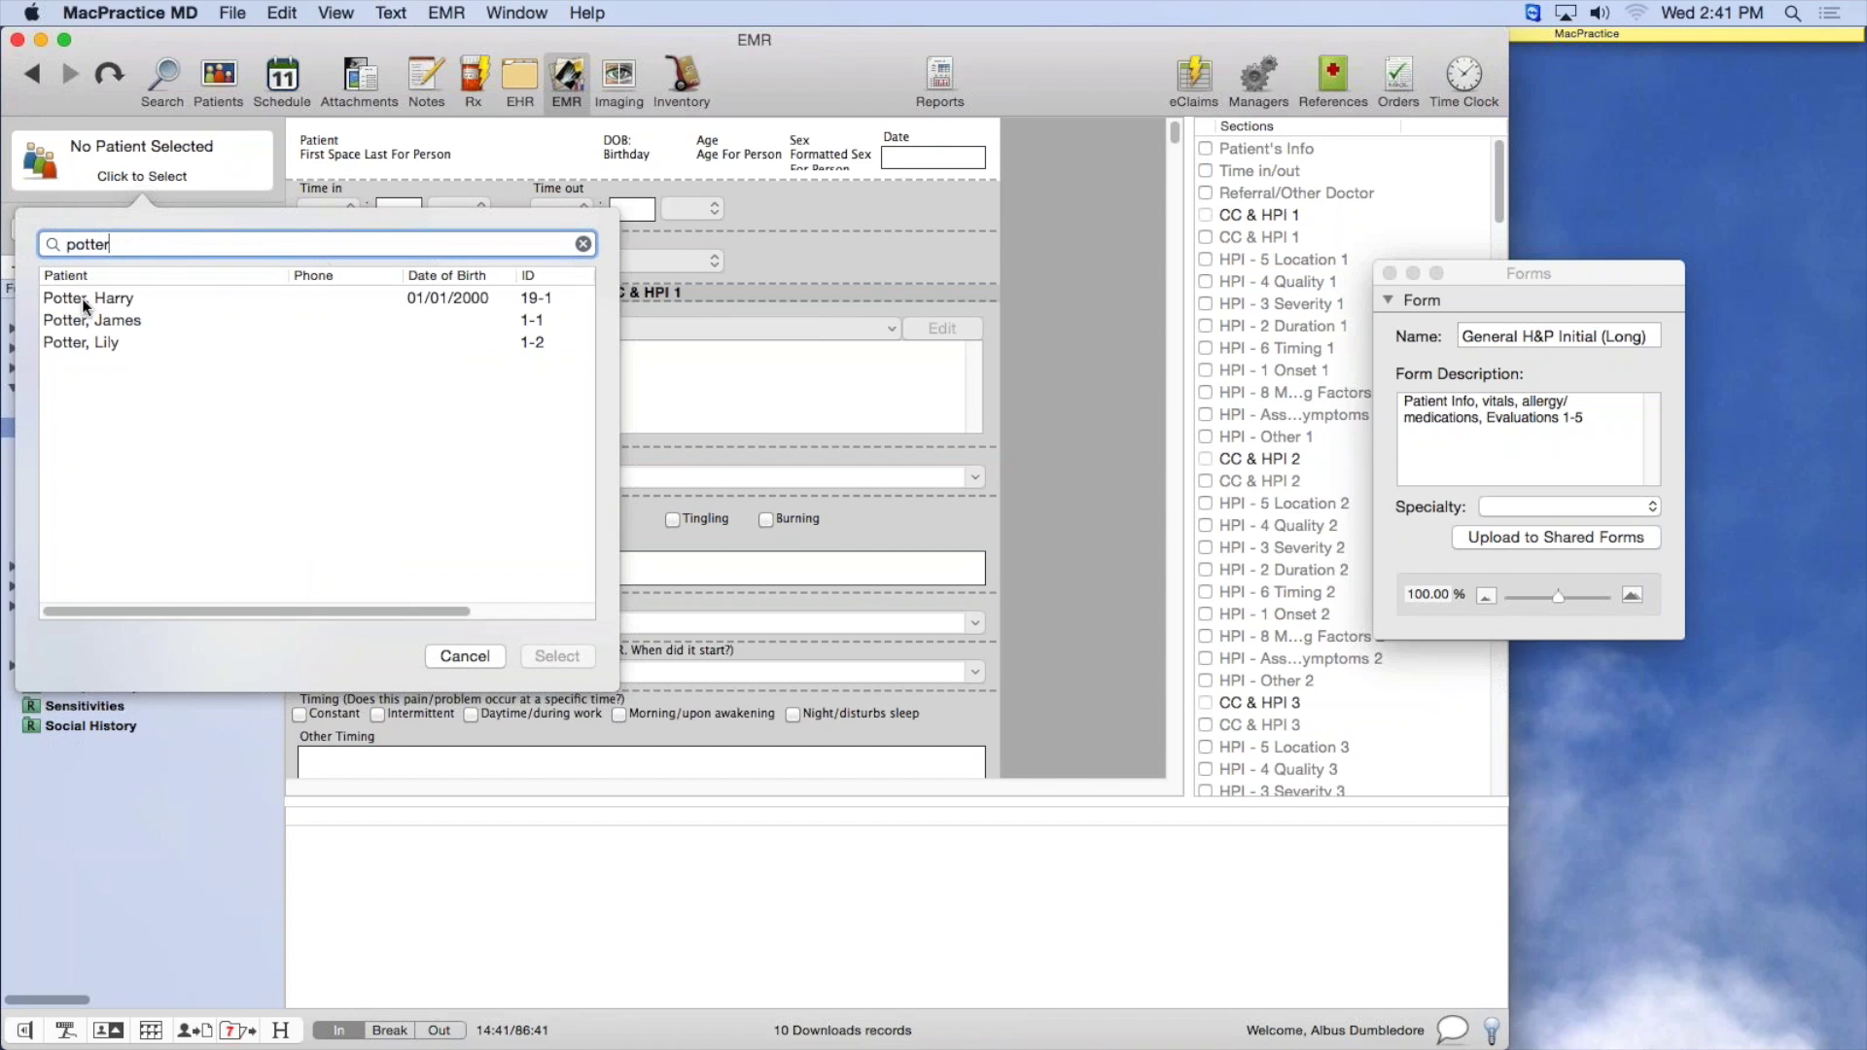
pyautogui.click(84, 302)
pyautogui.click(556, 656)
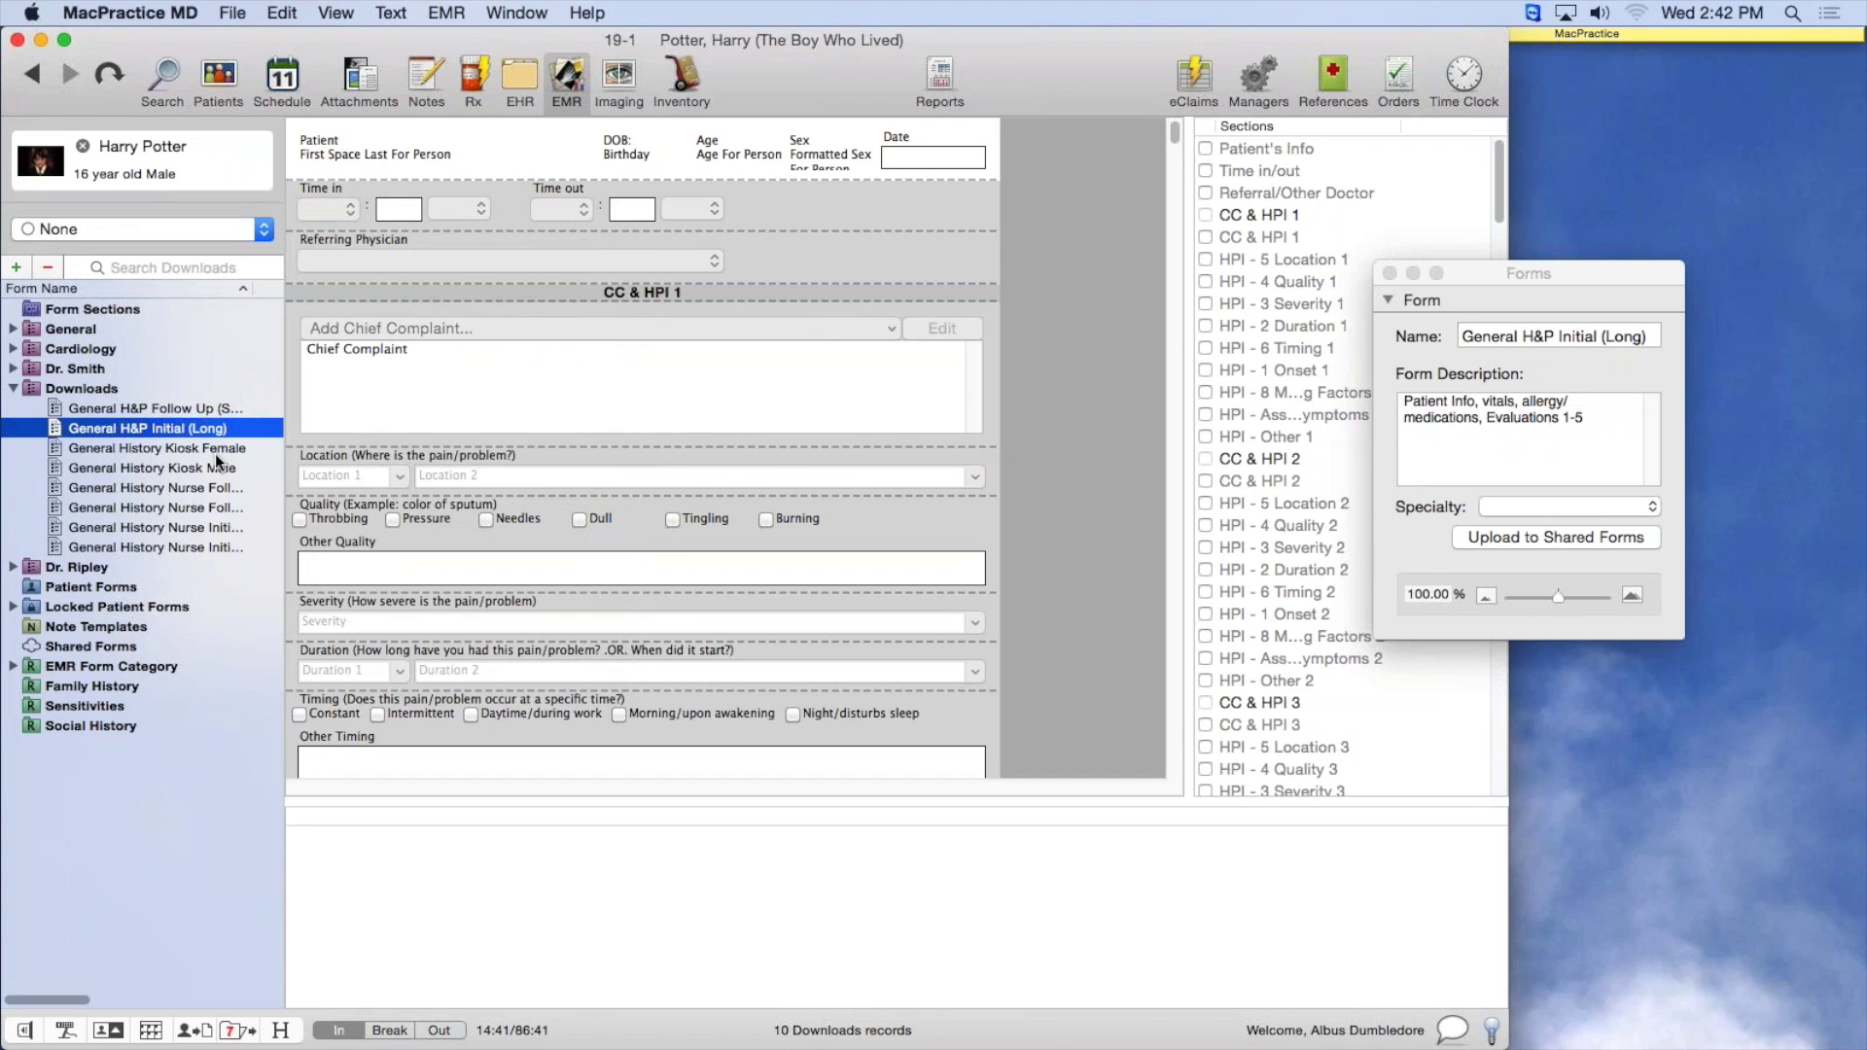
# Create a patient form for the selected patient from the General H&P Initial (Long) template in Downloads
pyautogui.hscroll(1, 218, 461)
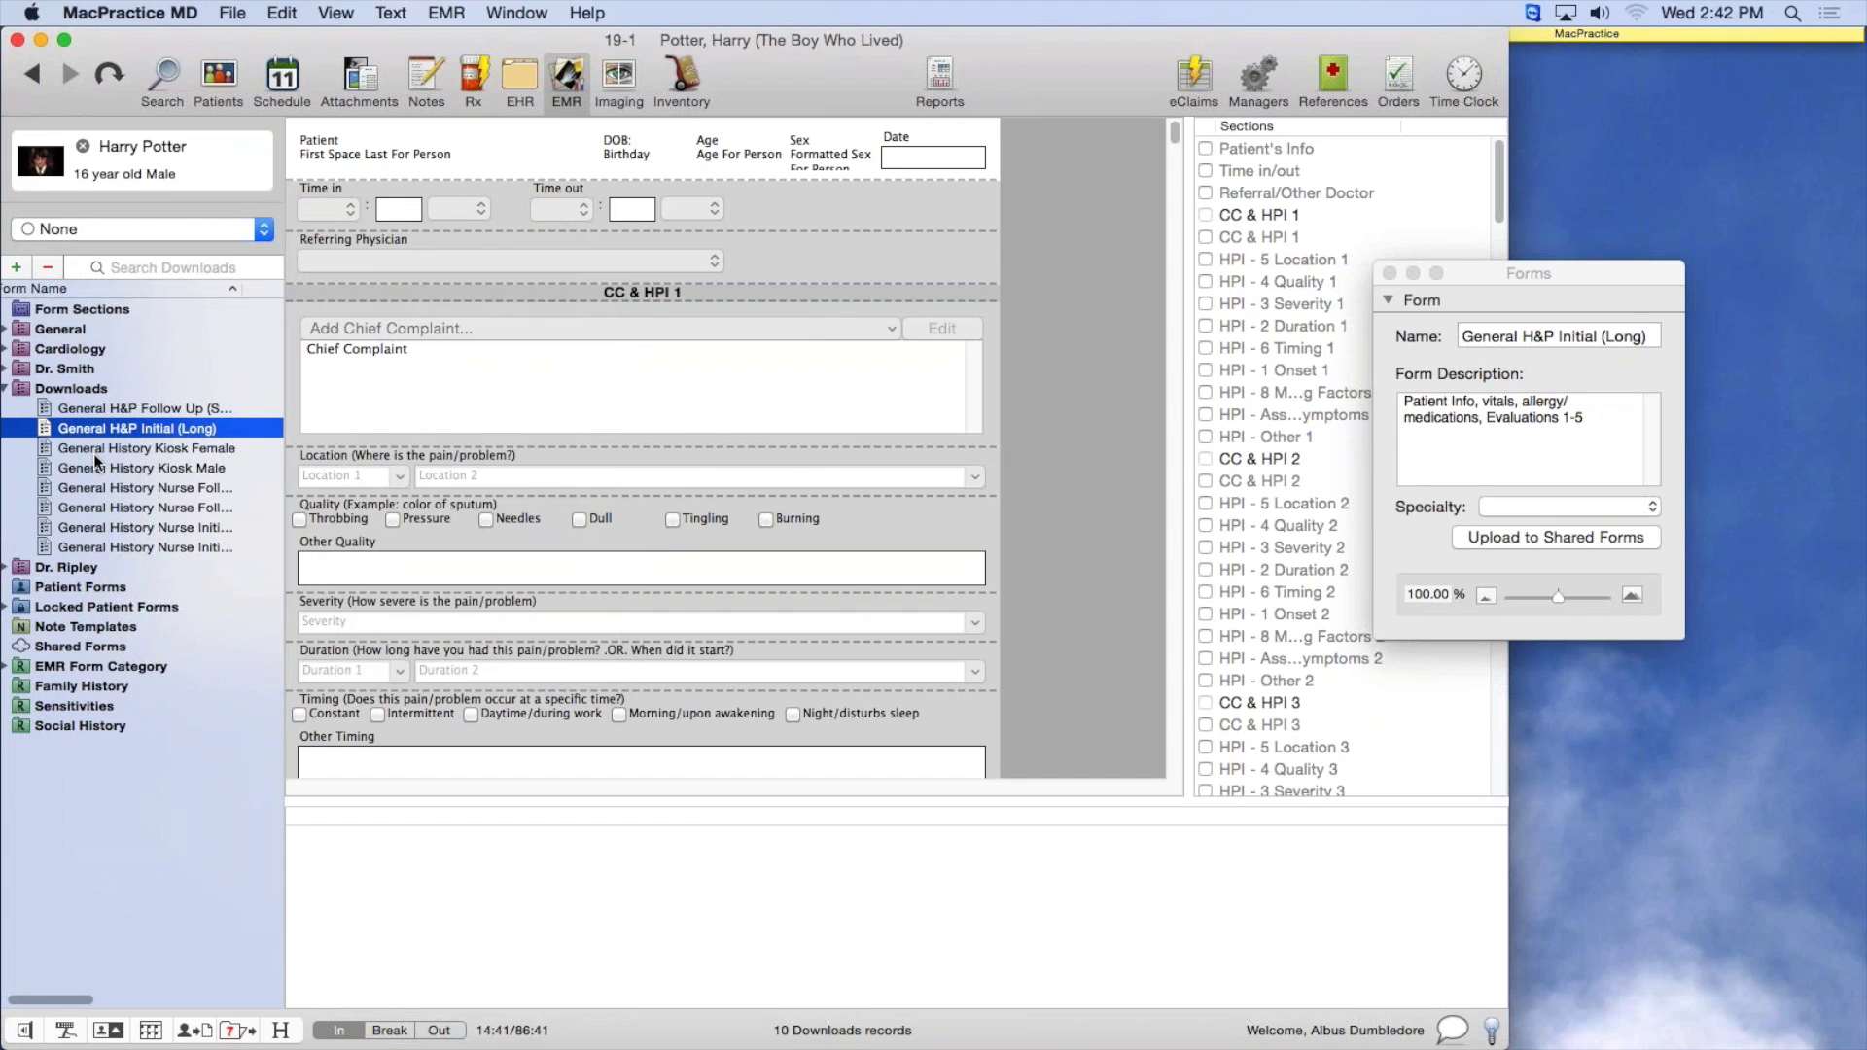
pyautogui.hscroll(-1, 96, 461)
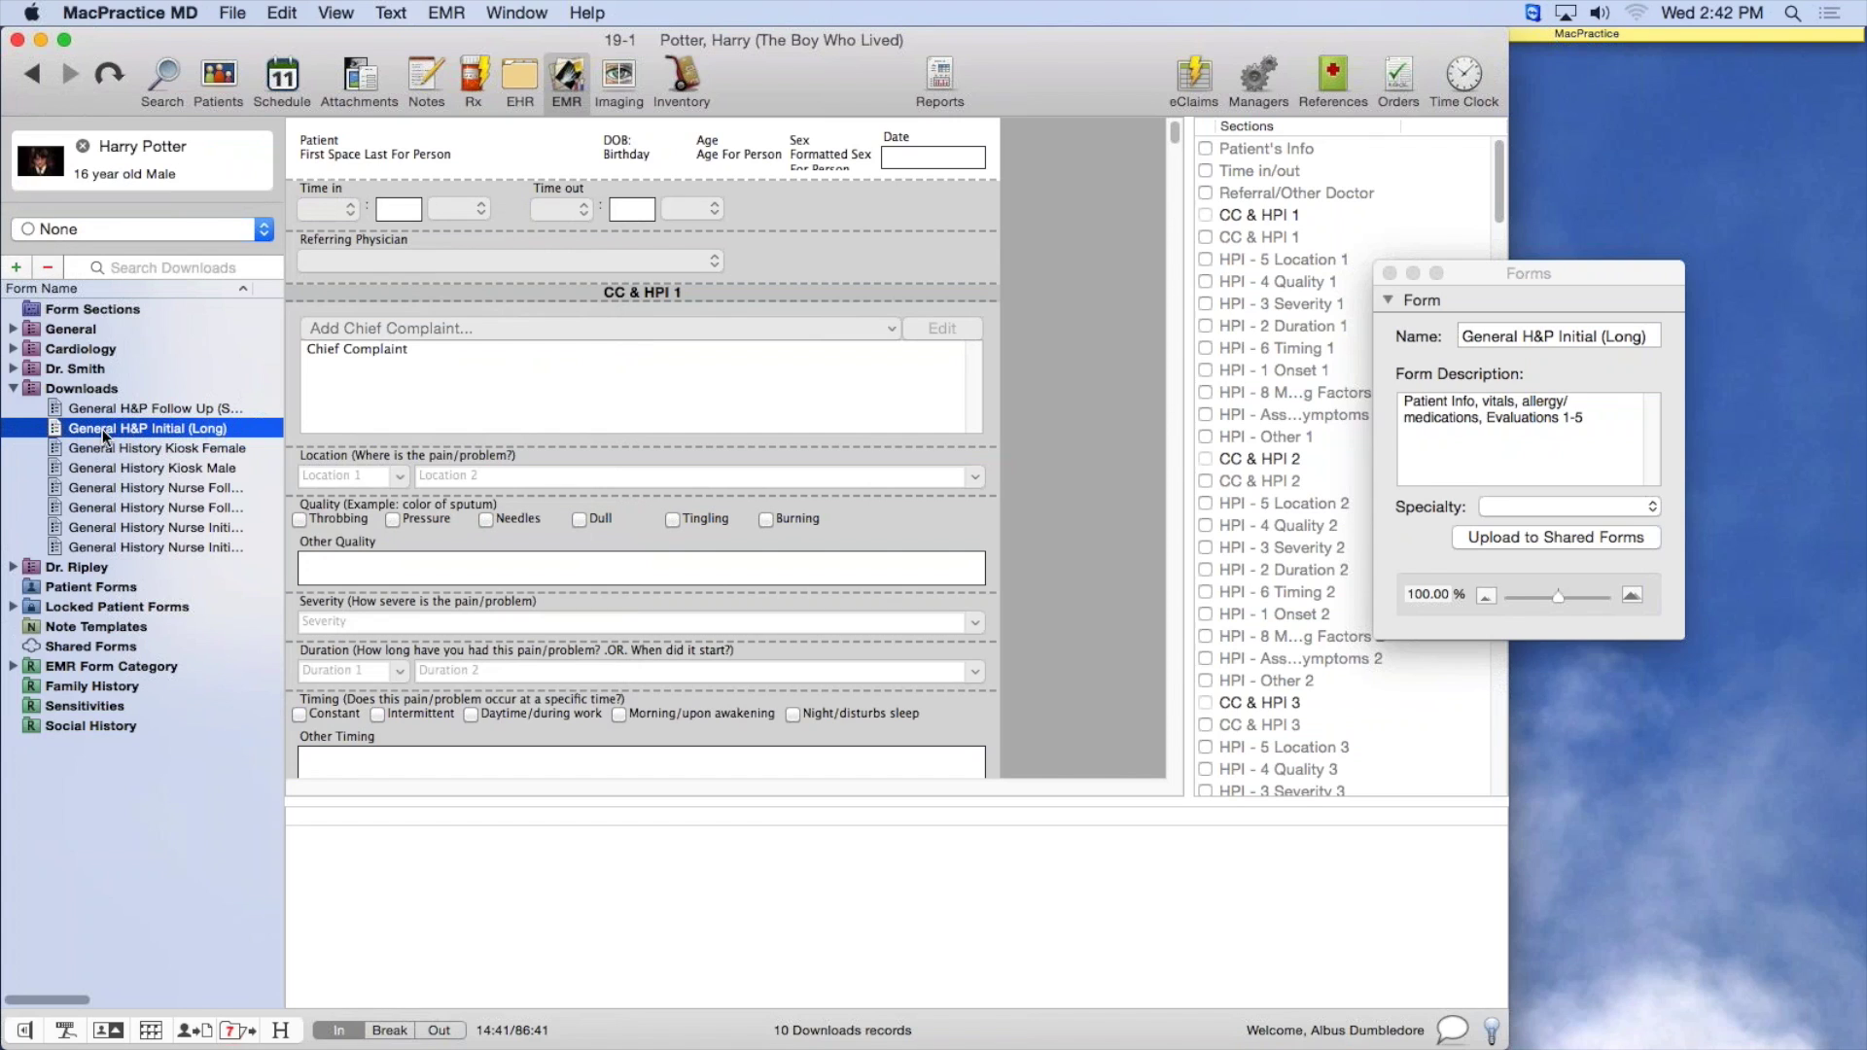
pyautogui.click(87, 589)
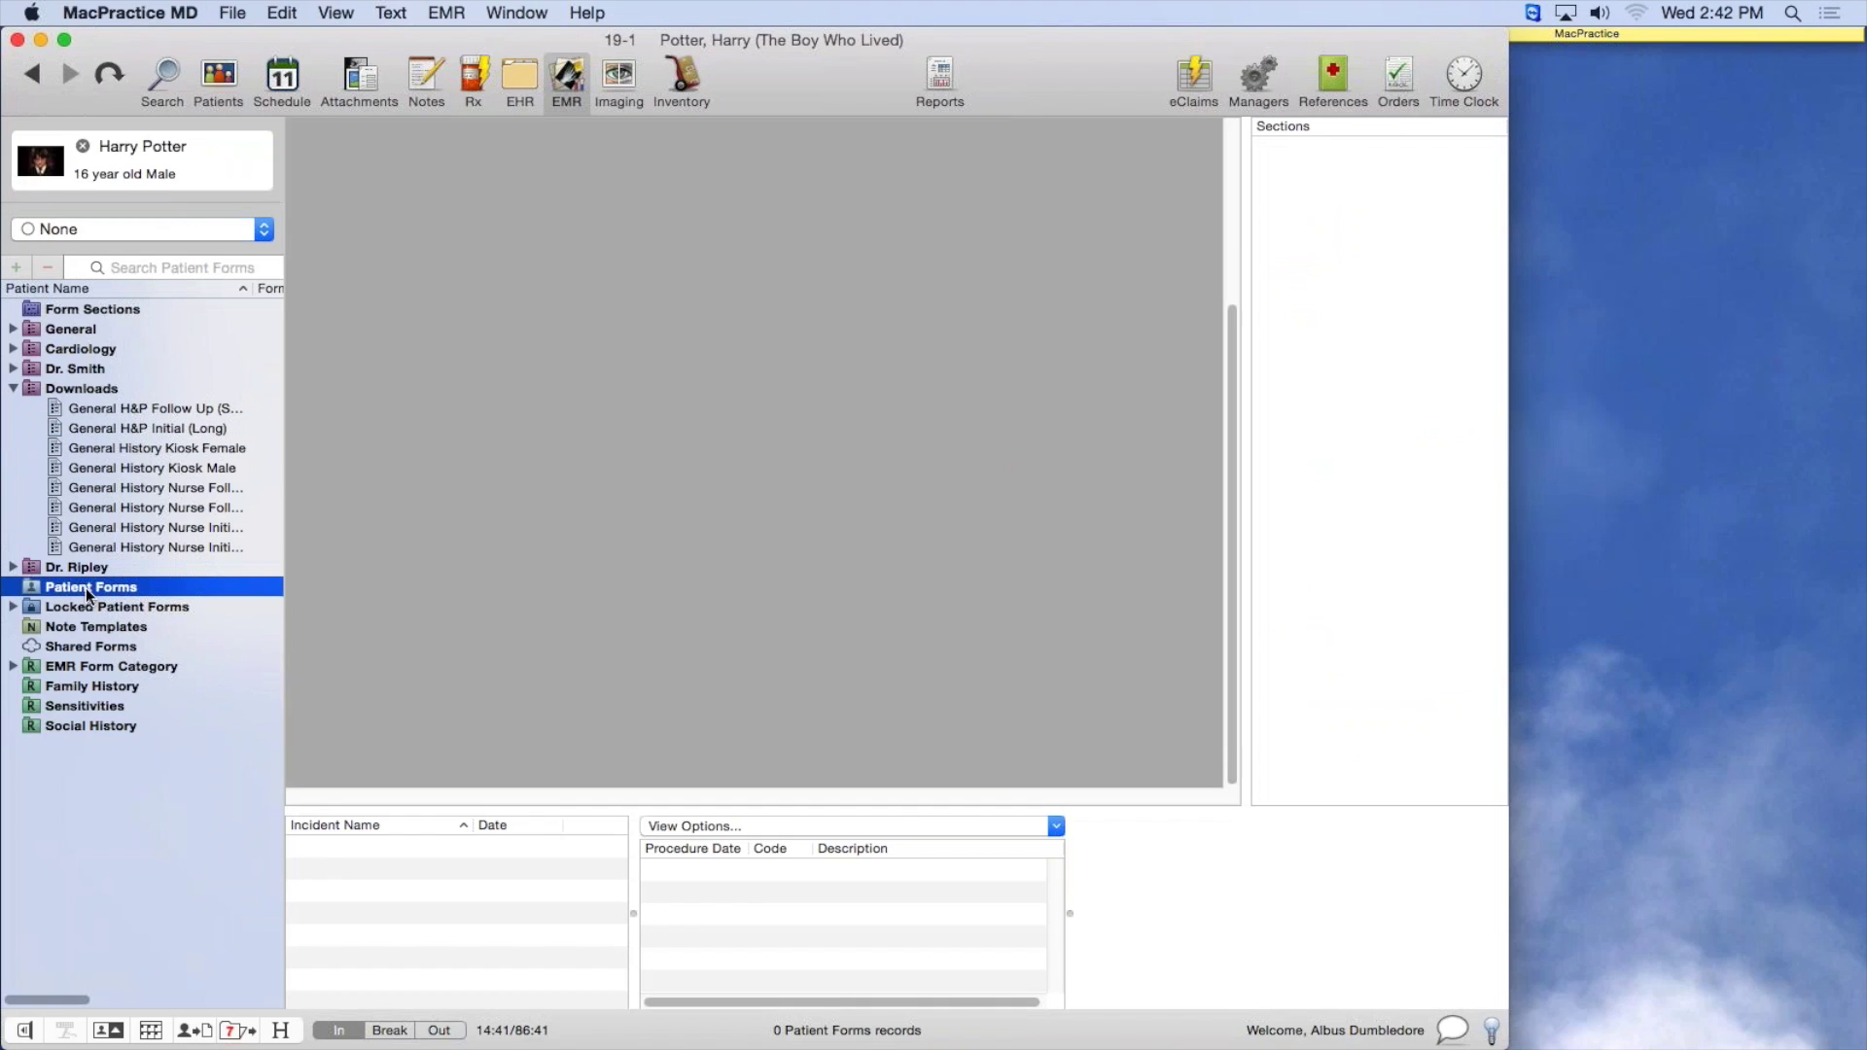
pyautogui.click(149, 426)
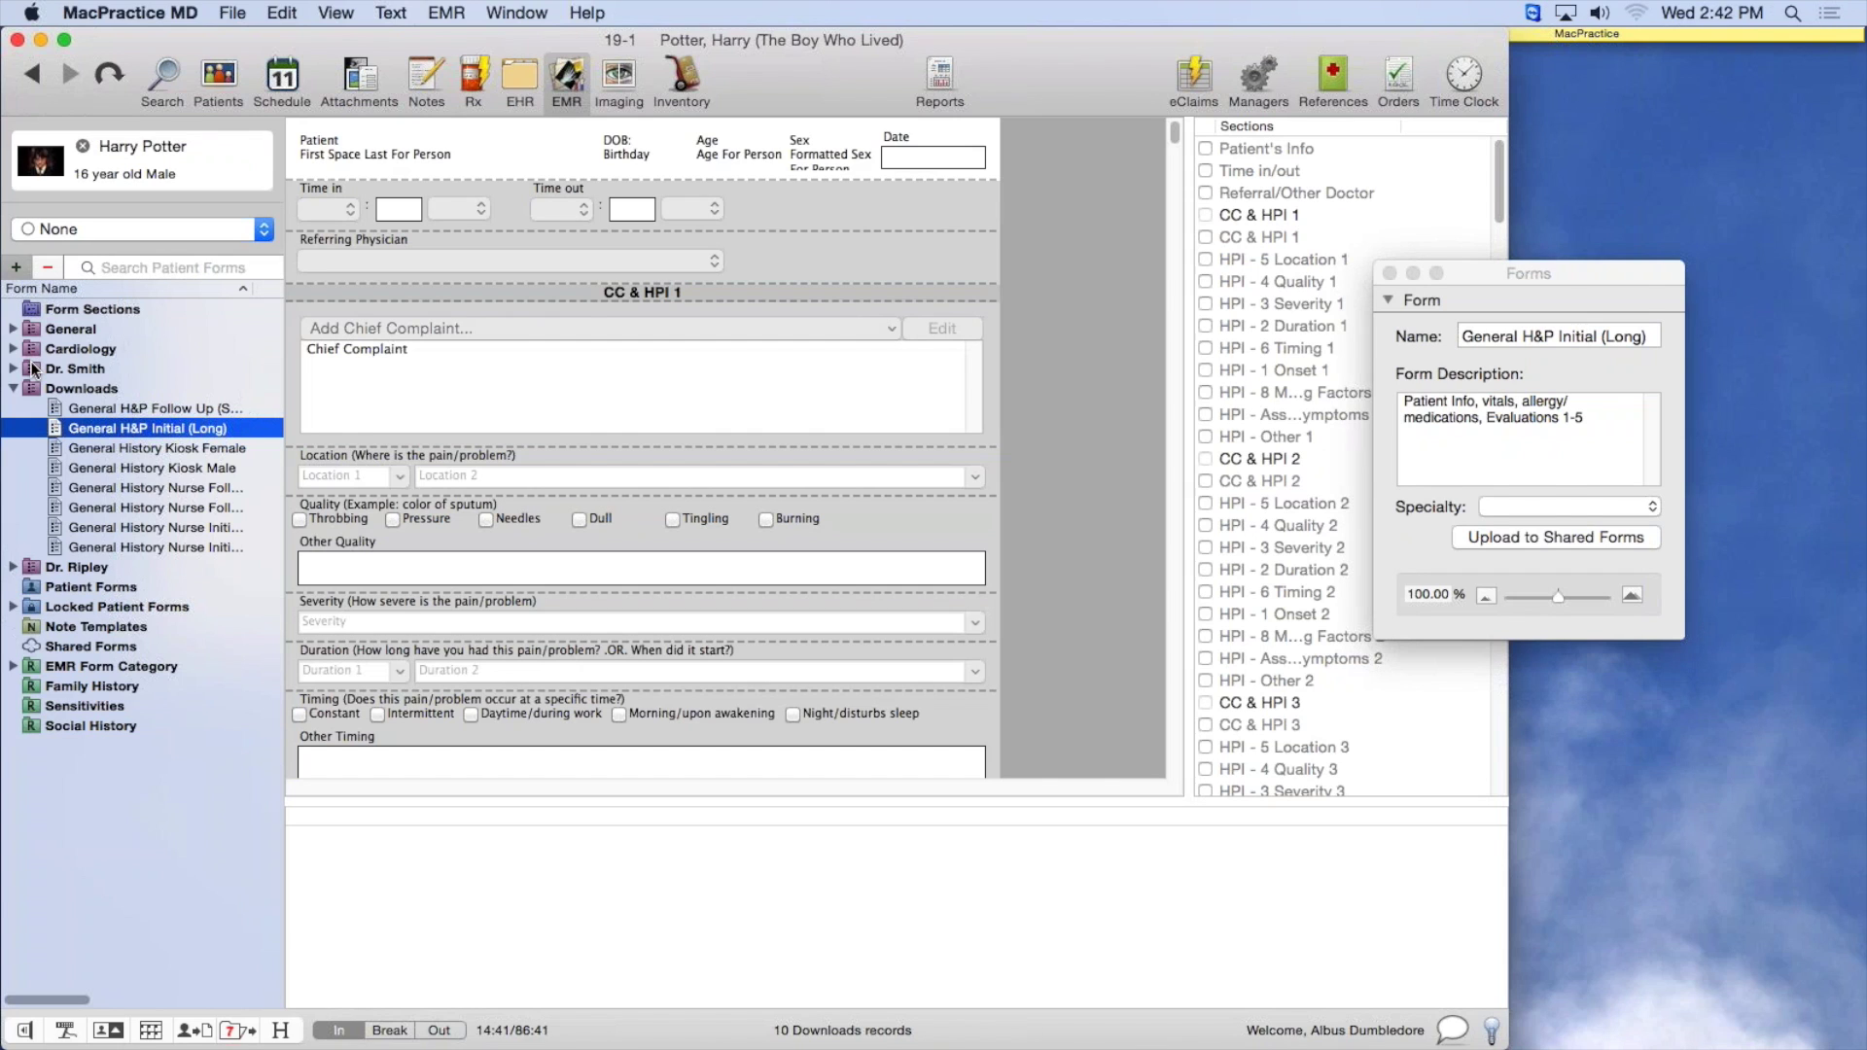
pyautogui.doubleClick(40, 428)
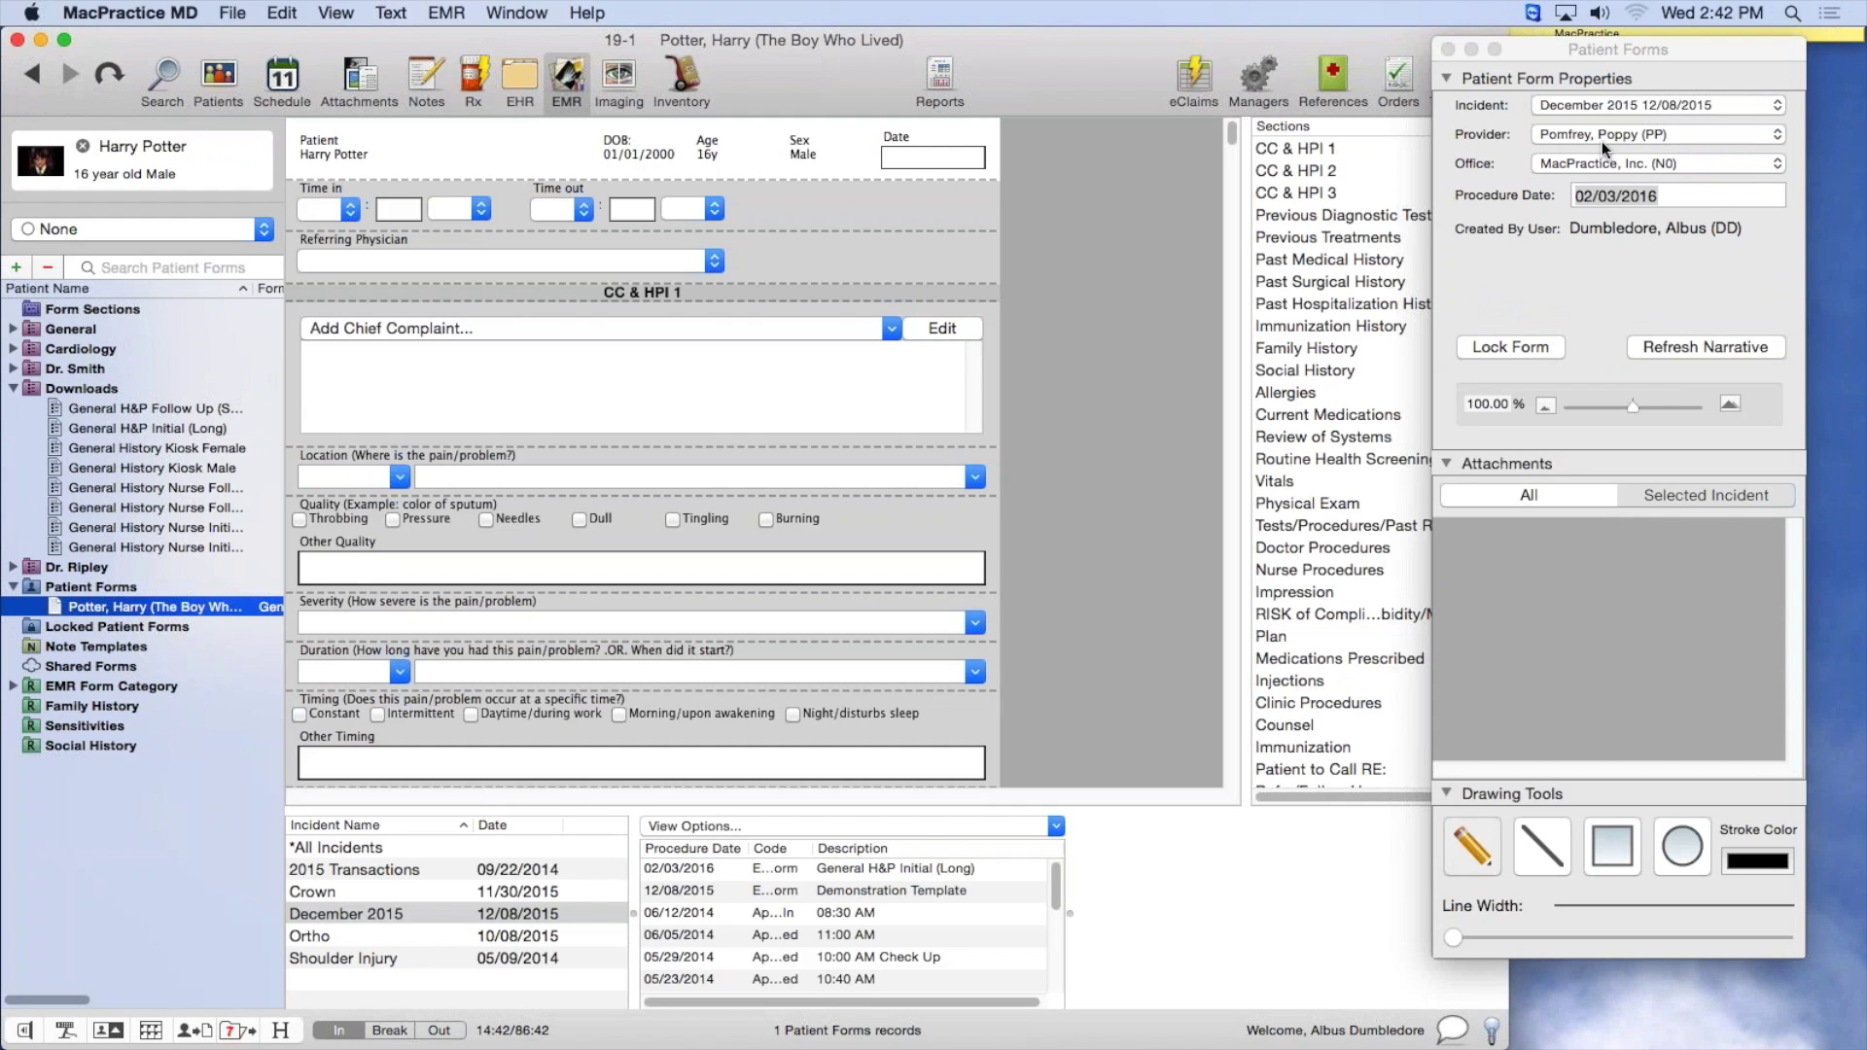
# Move the floating Patient Forms properties window clear of the form and its Sections list
pyautogui.moveTo(1655, 49); pyautogui.dragTo(1085, 85)
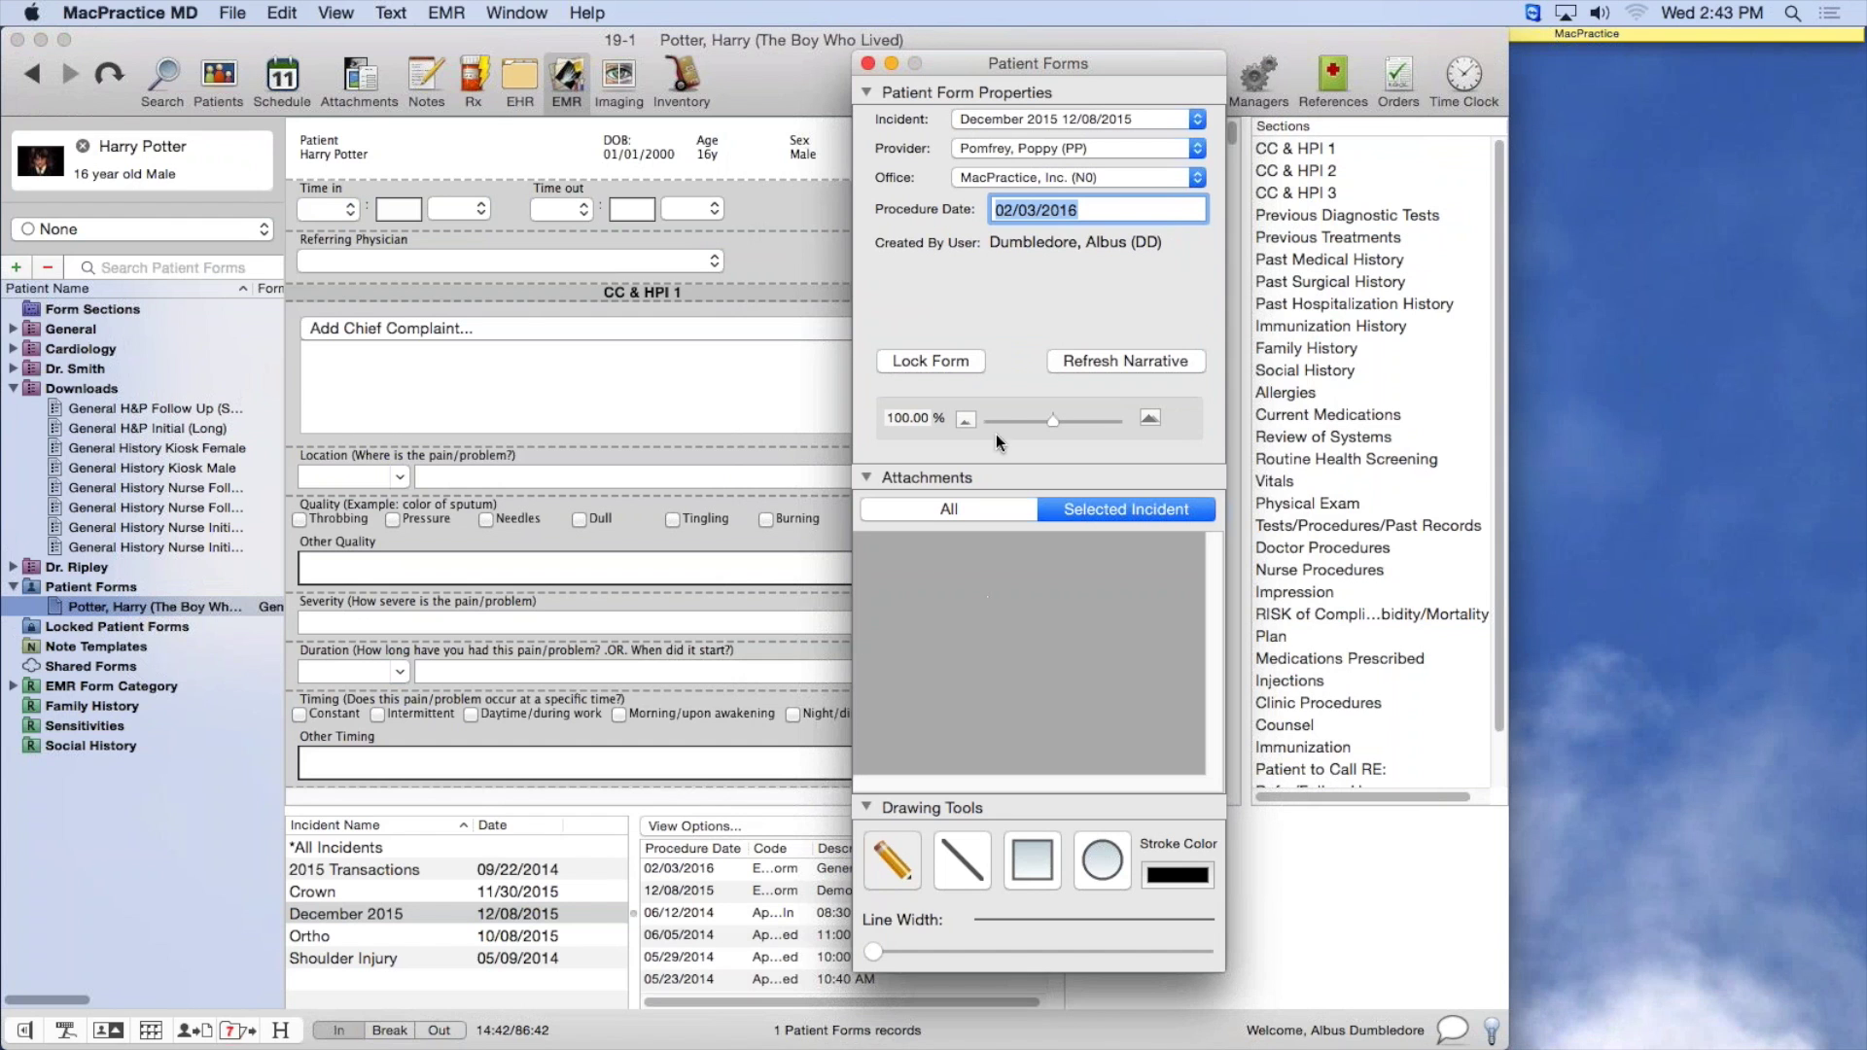
pyautogui.moveTo(1042, 62); pyautogui.dragTo(1672, 89)
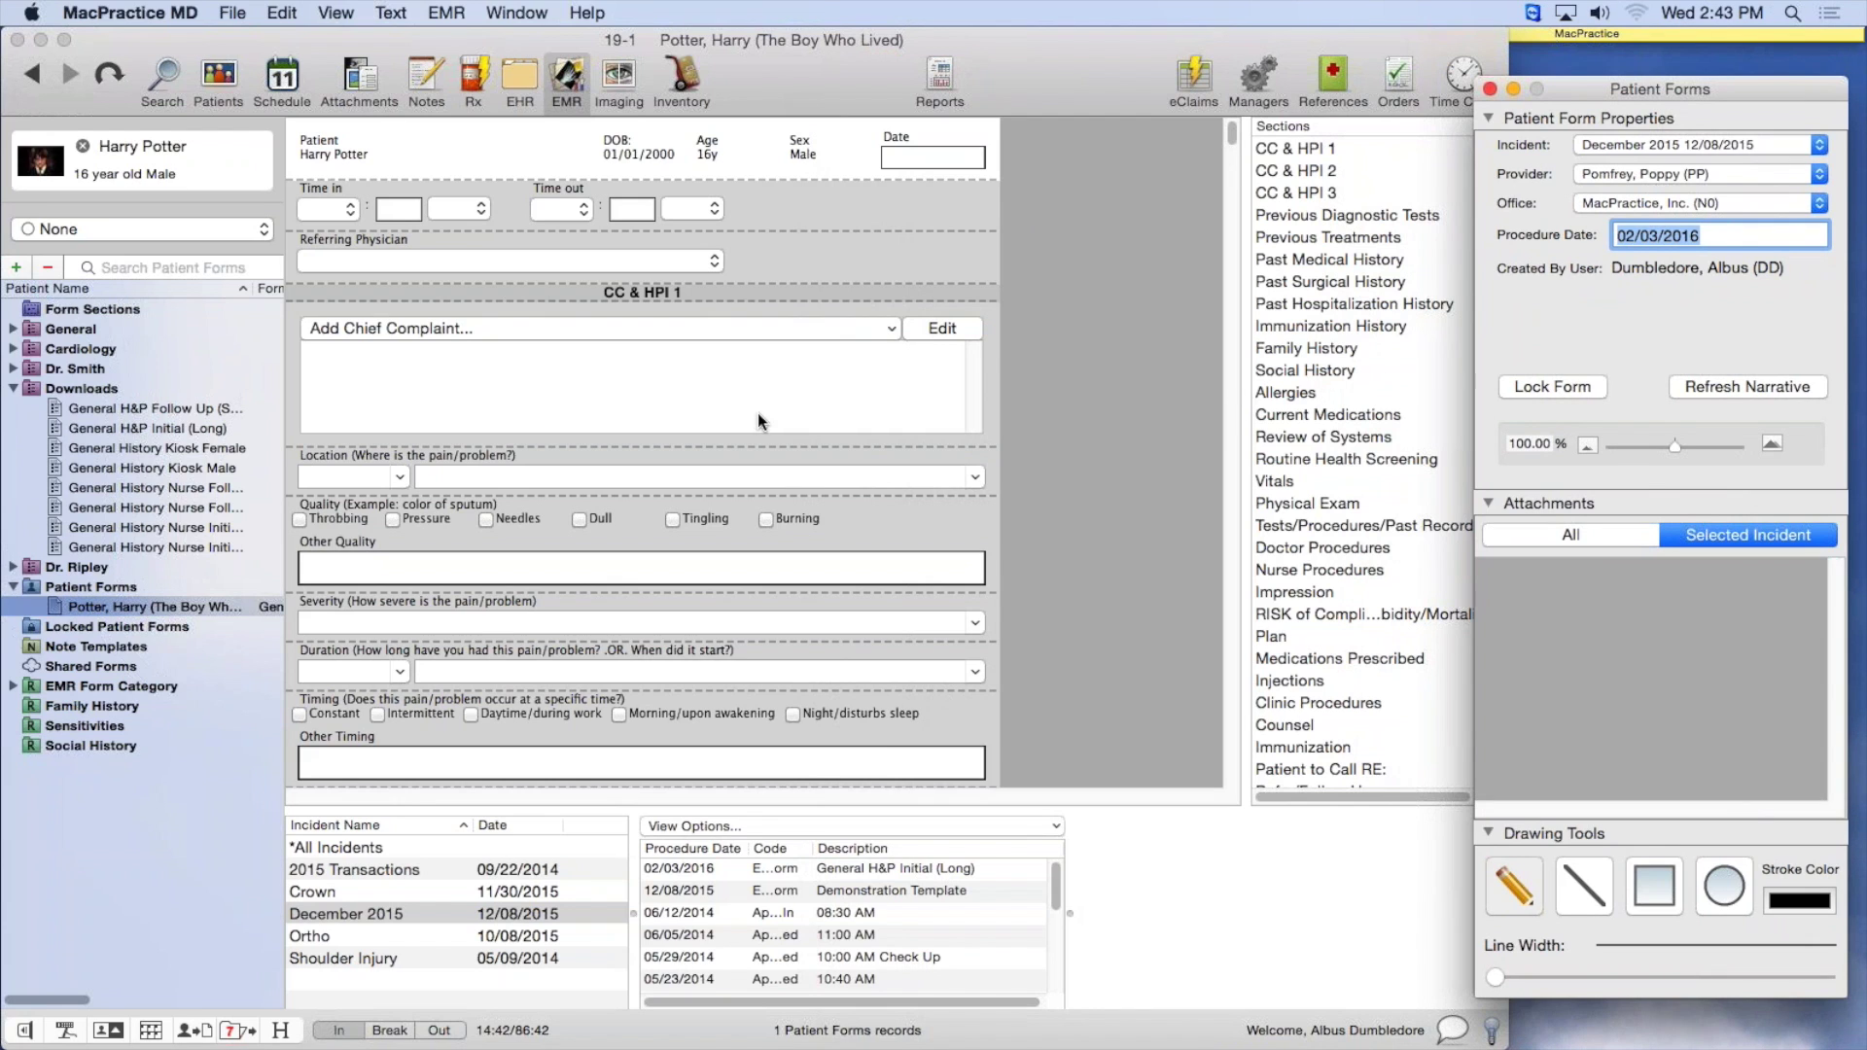
pyautogui.moveTo(1597, 86); pyautogui.dragTo(1635, 95)
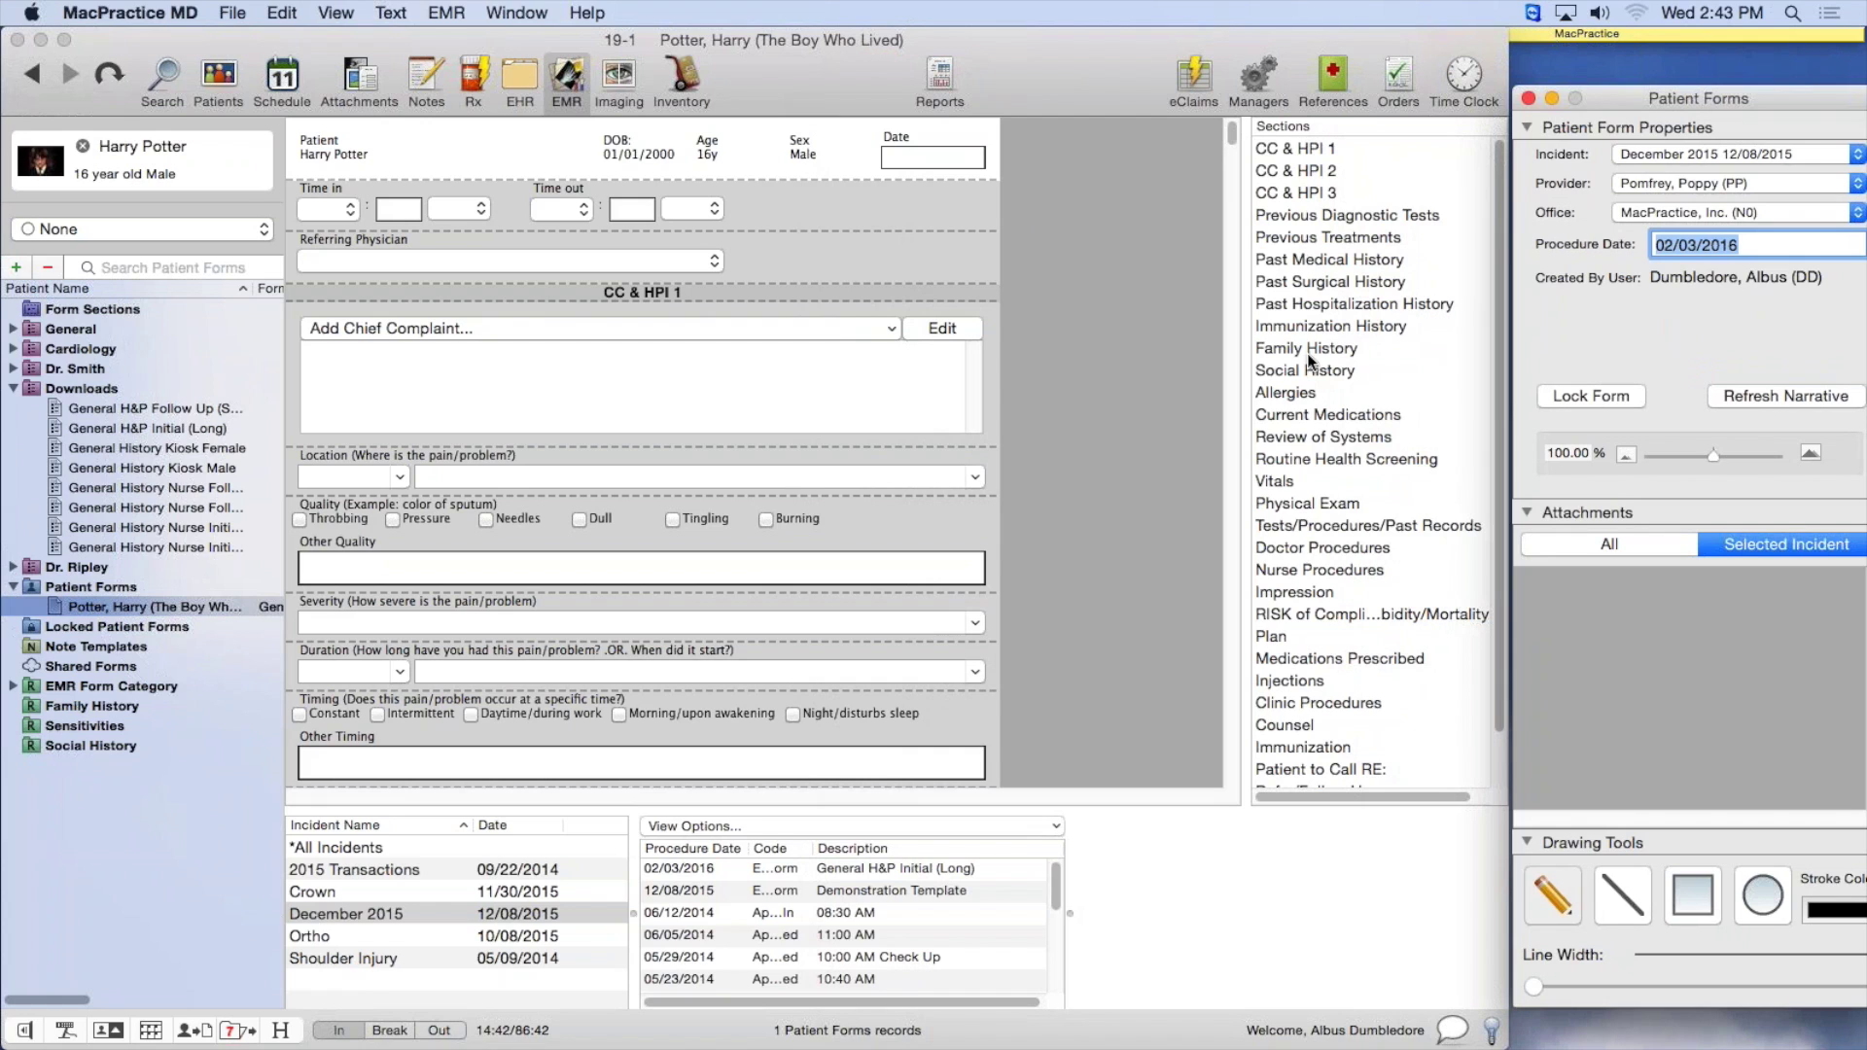
# Look through the form's section list and jump to the Vitals section
pyautogui.moveTo(1497, 401); pyautogui.dragTo(1500, 474)
pyautogui.scroll(3, 1473, 342)
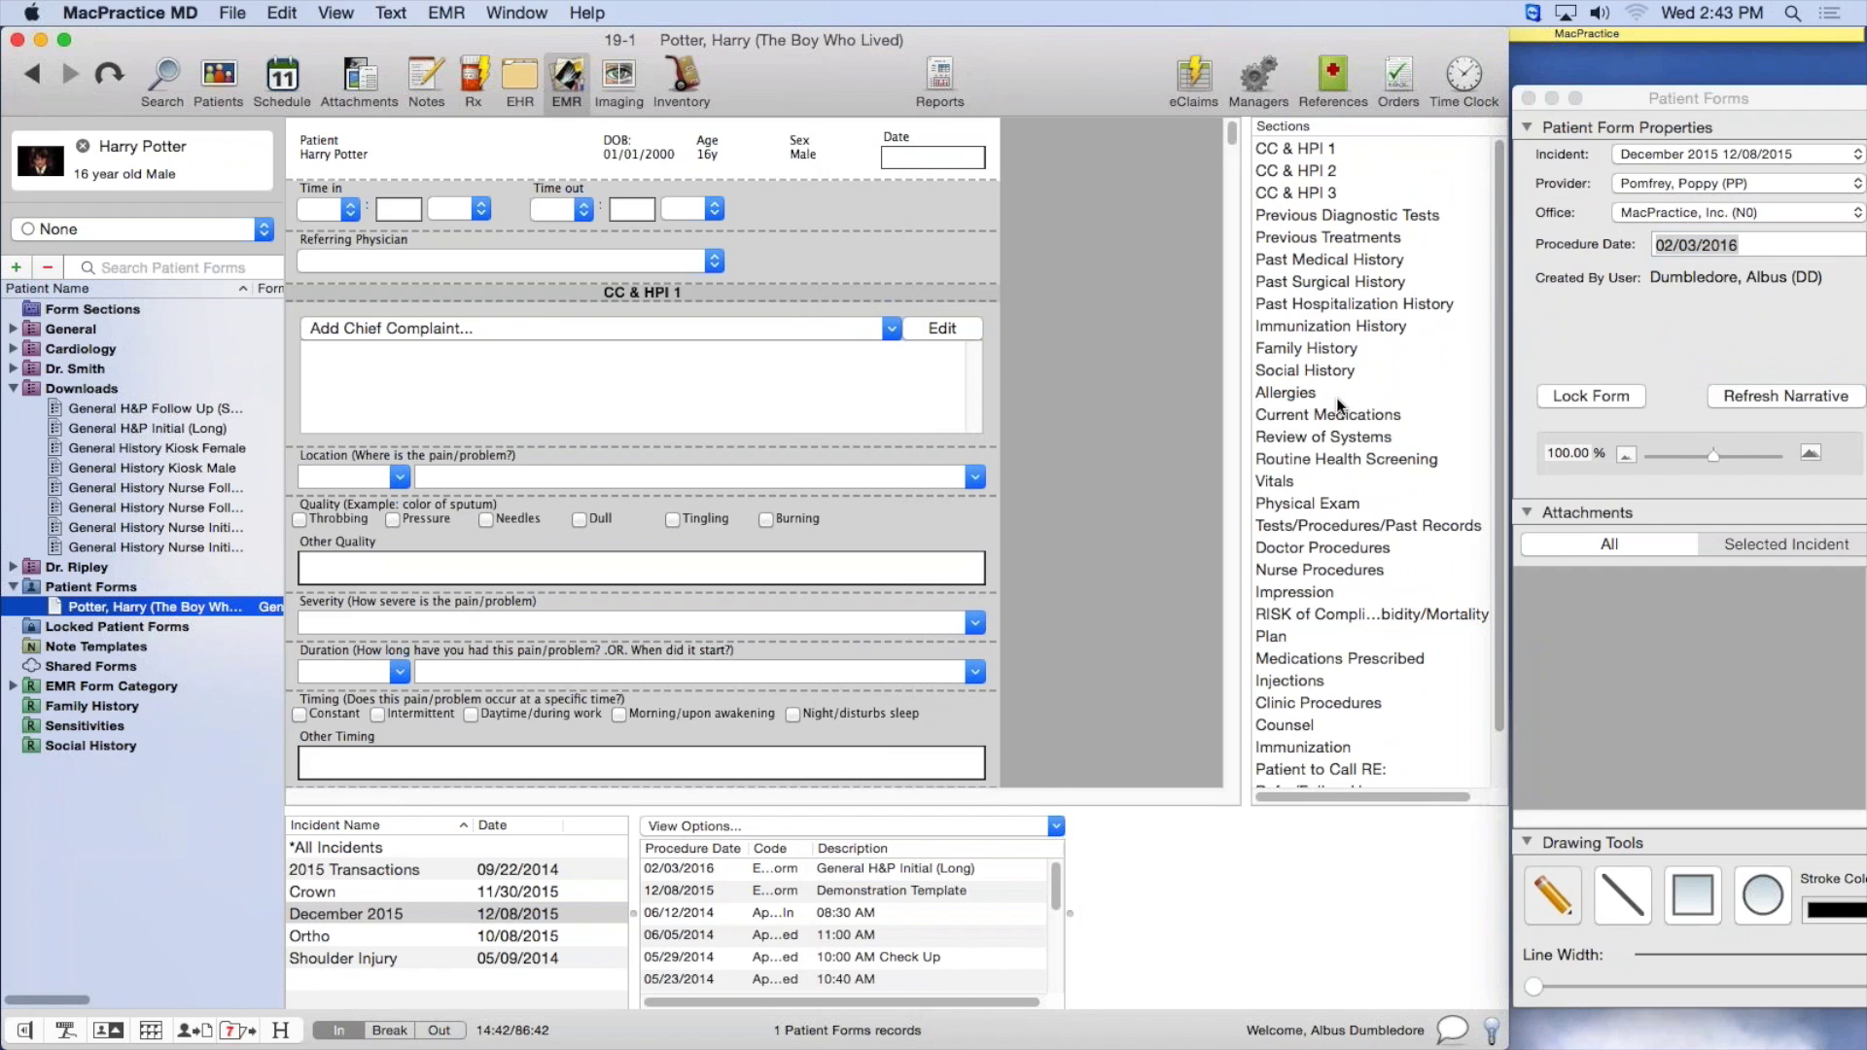
pyautogui.moveTo(1497, 334); pyautogui.dragTo(1492, 424)
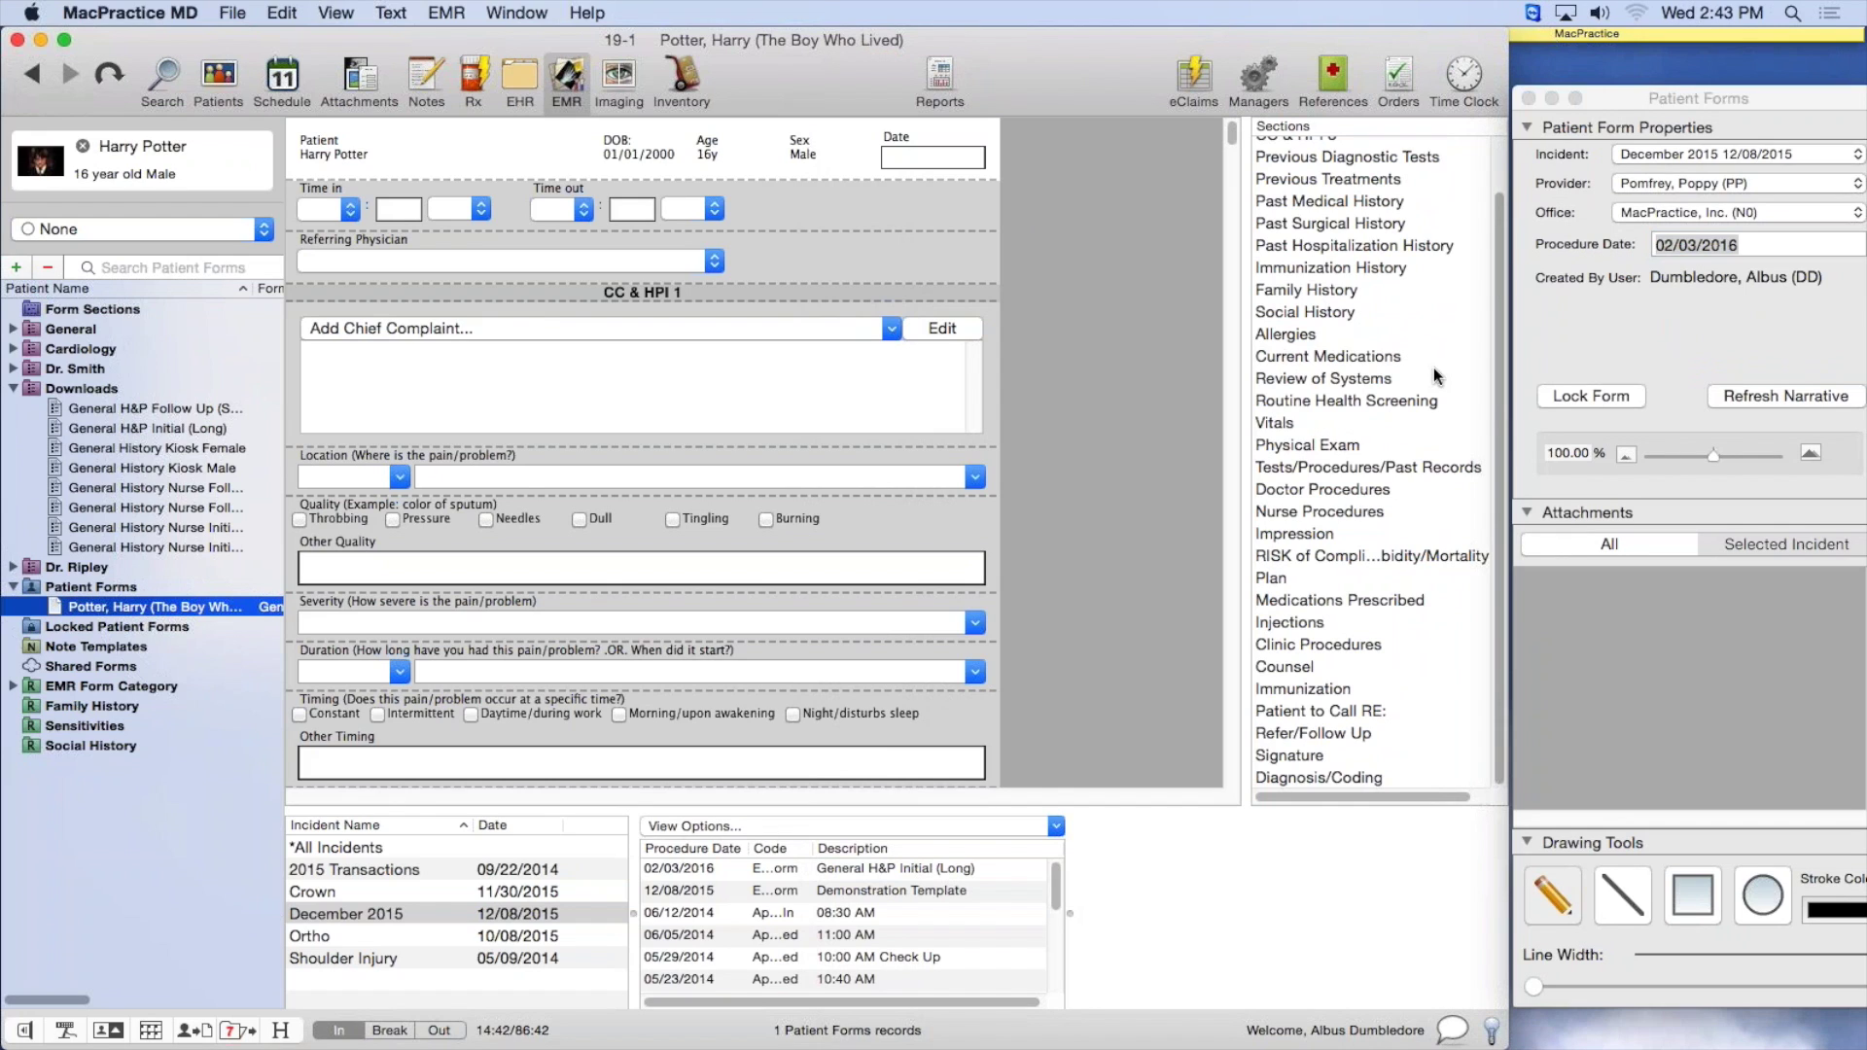
pyautogui.moveTo(1499, 308); pyautogui.dragTo(1508, 372)
pyautogui.click(1291, 423)
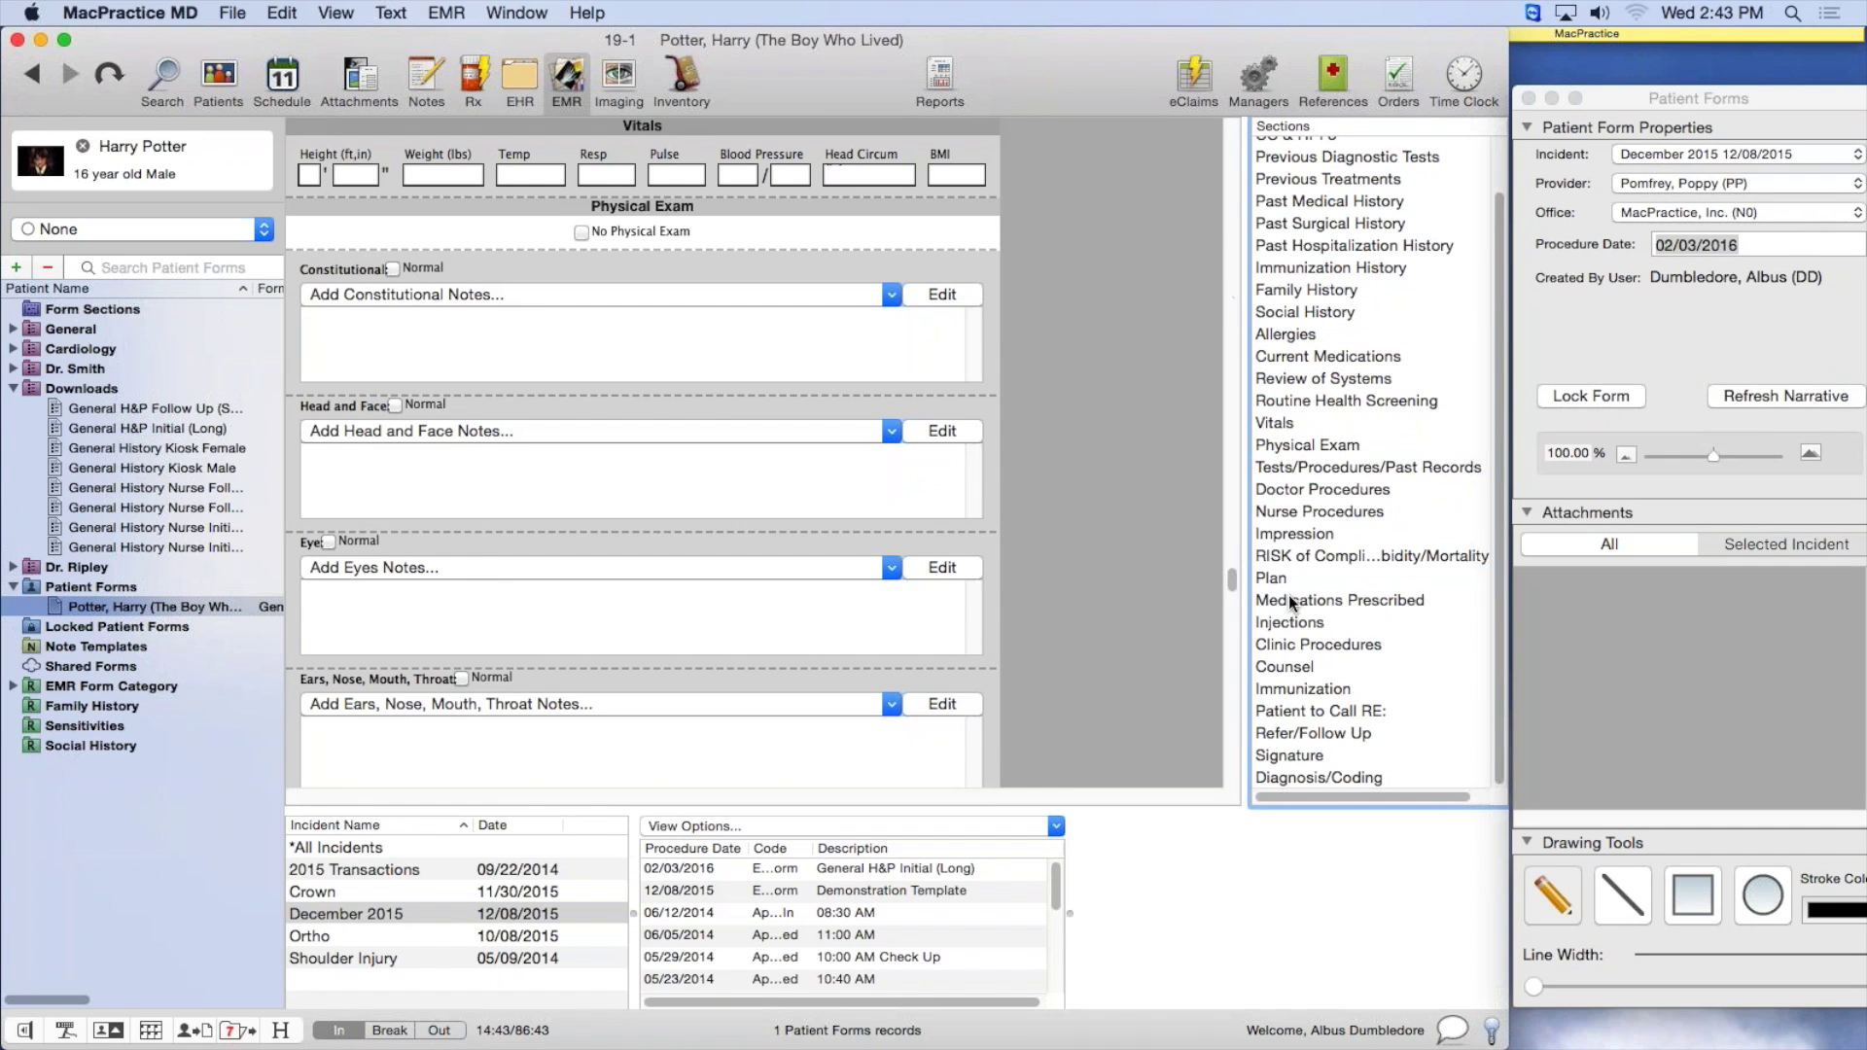
# Fill in the form's header with the date 02/03/2016, time-in hour 5, and the last referring physician offered
pyautogui.scroll(3, 1235, 530)
pyautogui.scroll(15, 1235, 530)
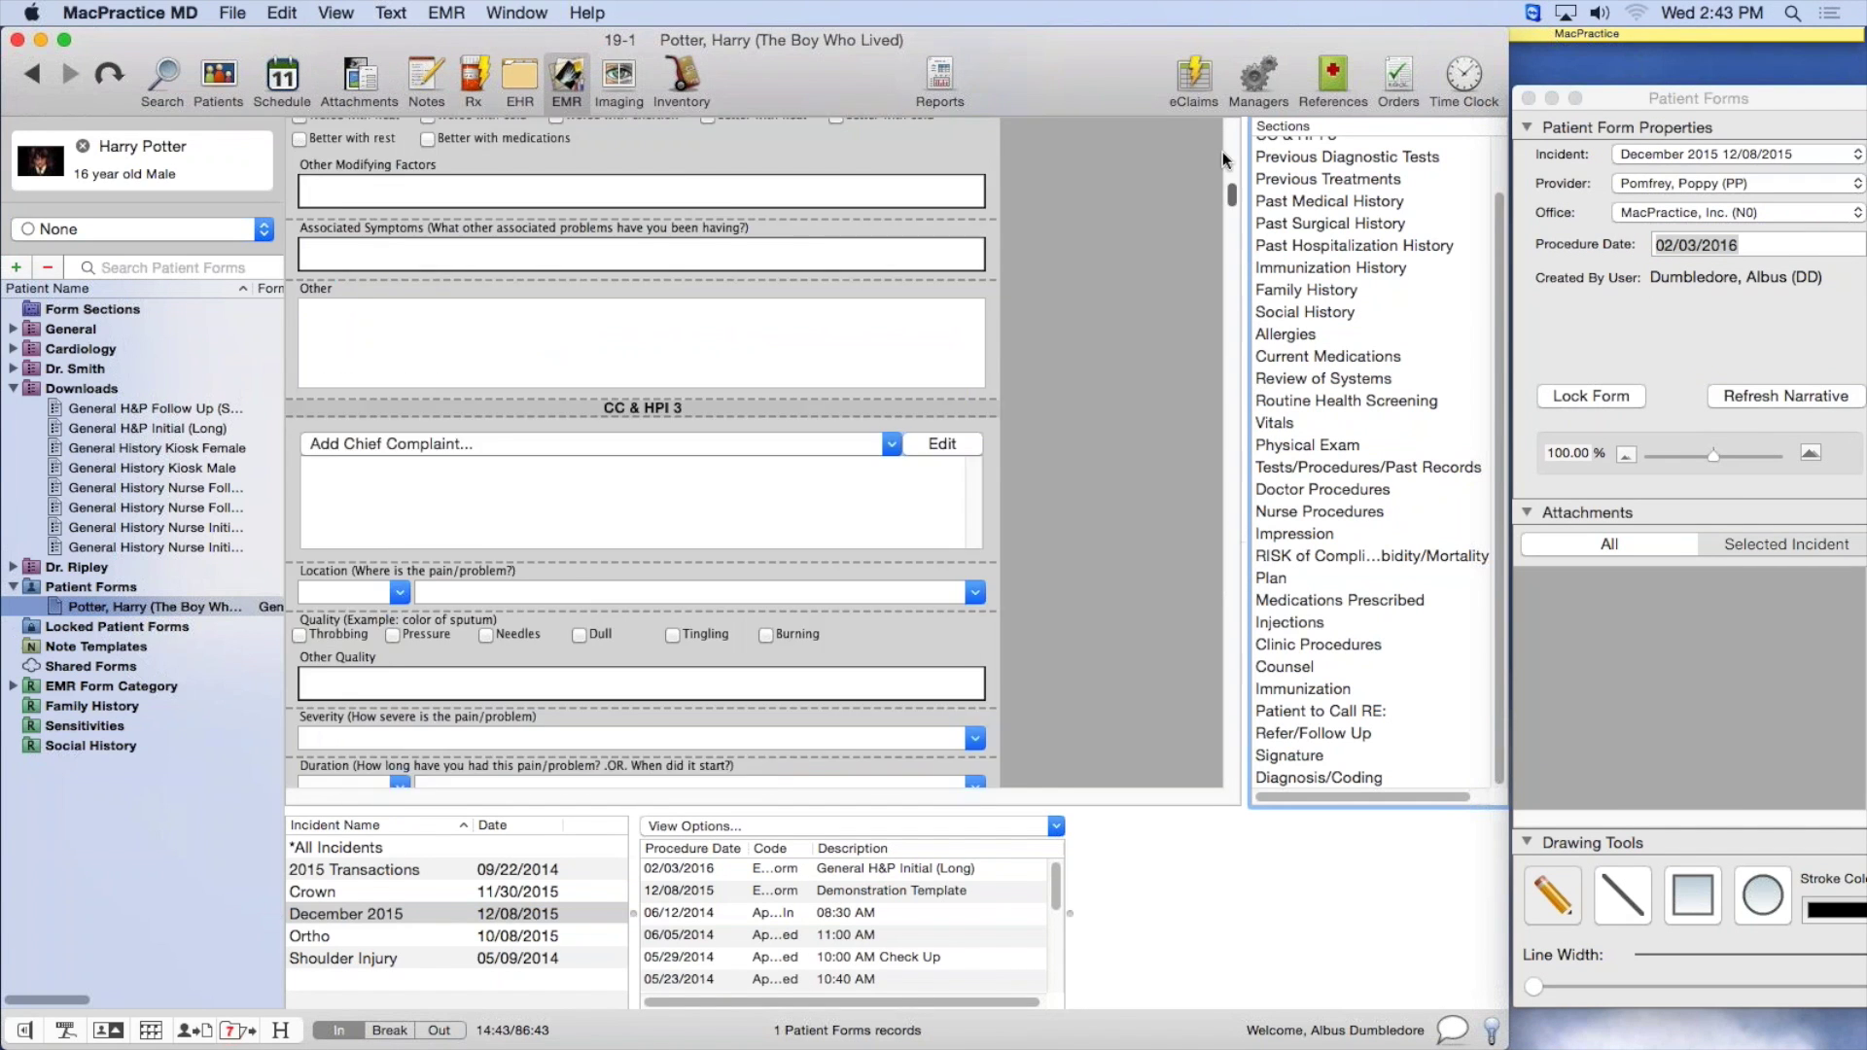
pyautogui.click(920, 162)
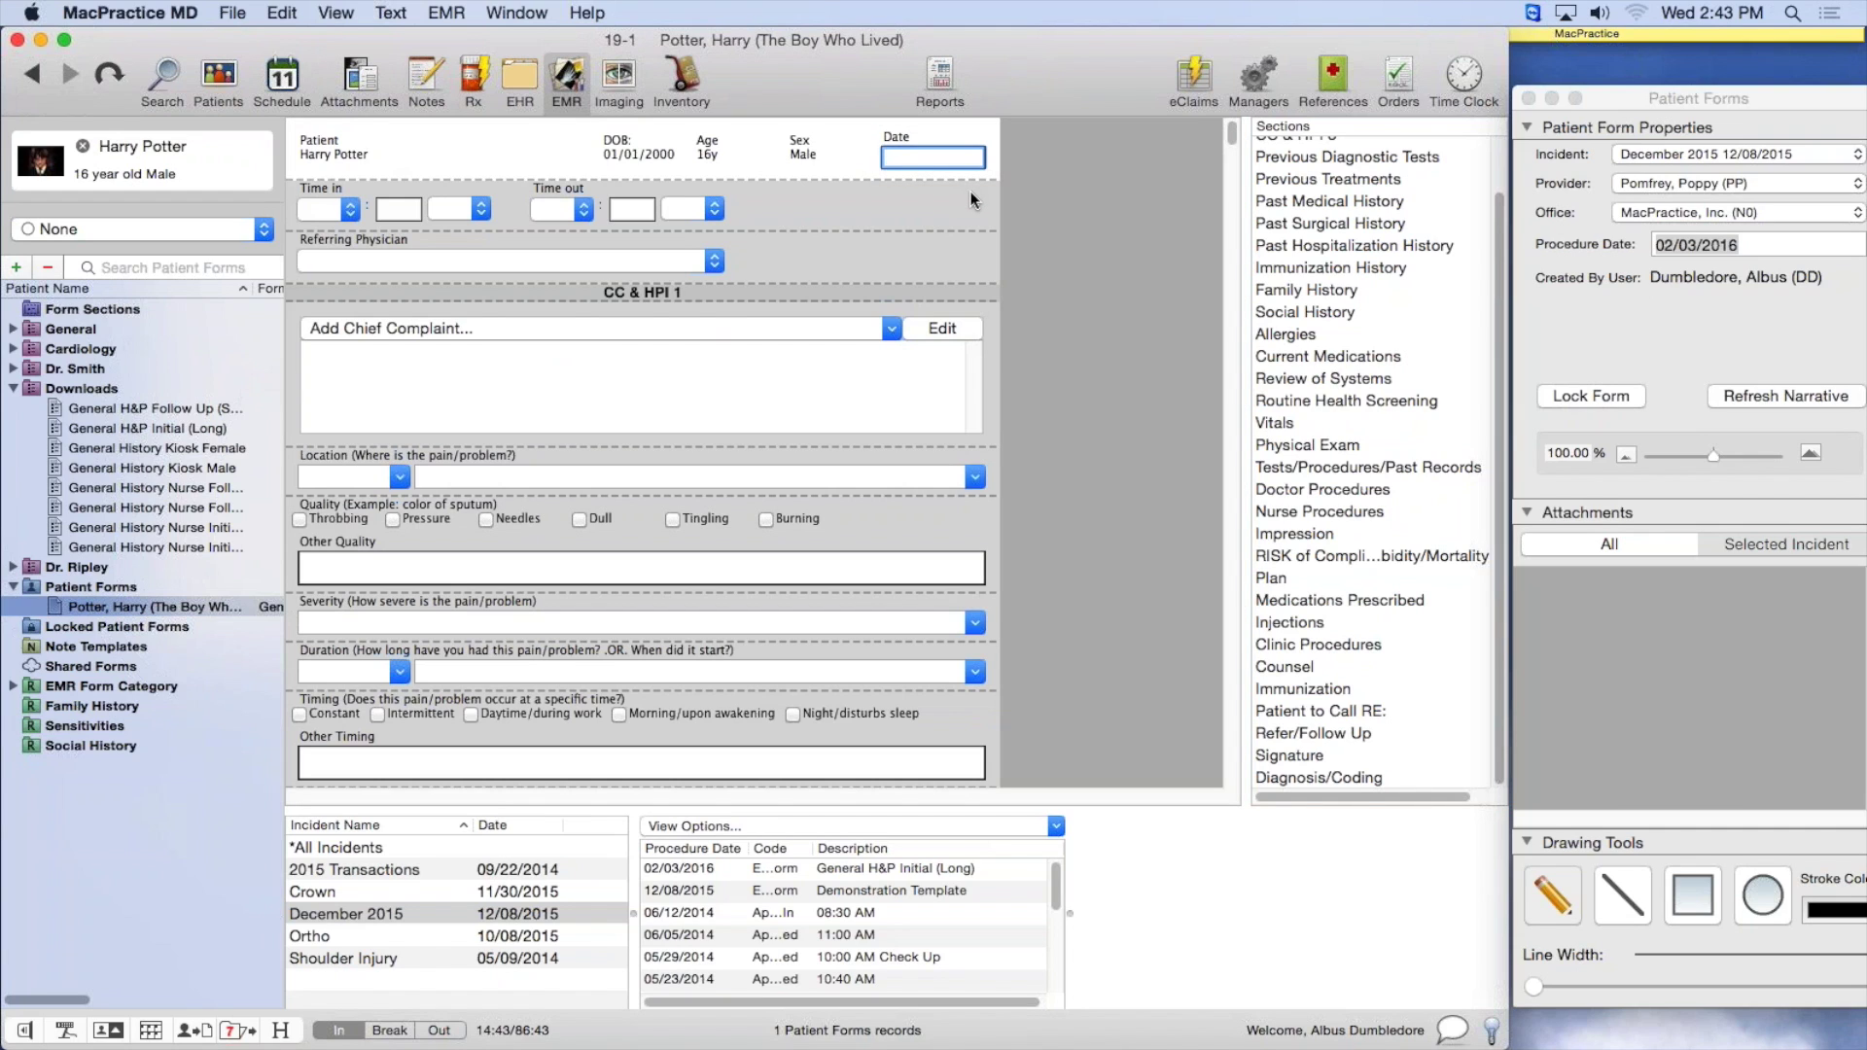
pyautogui.click(926, 164)
pyautogui.click(352, 214)
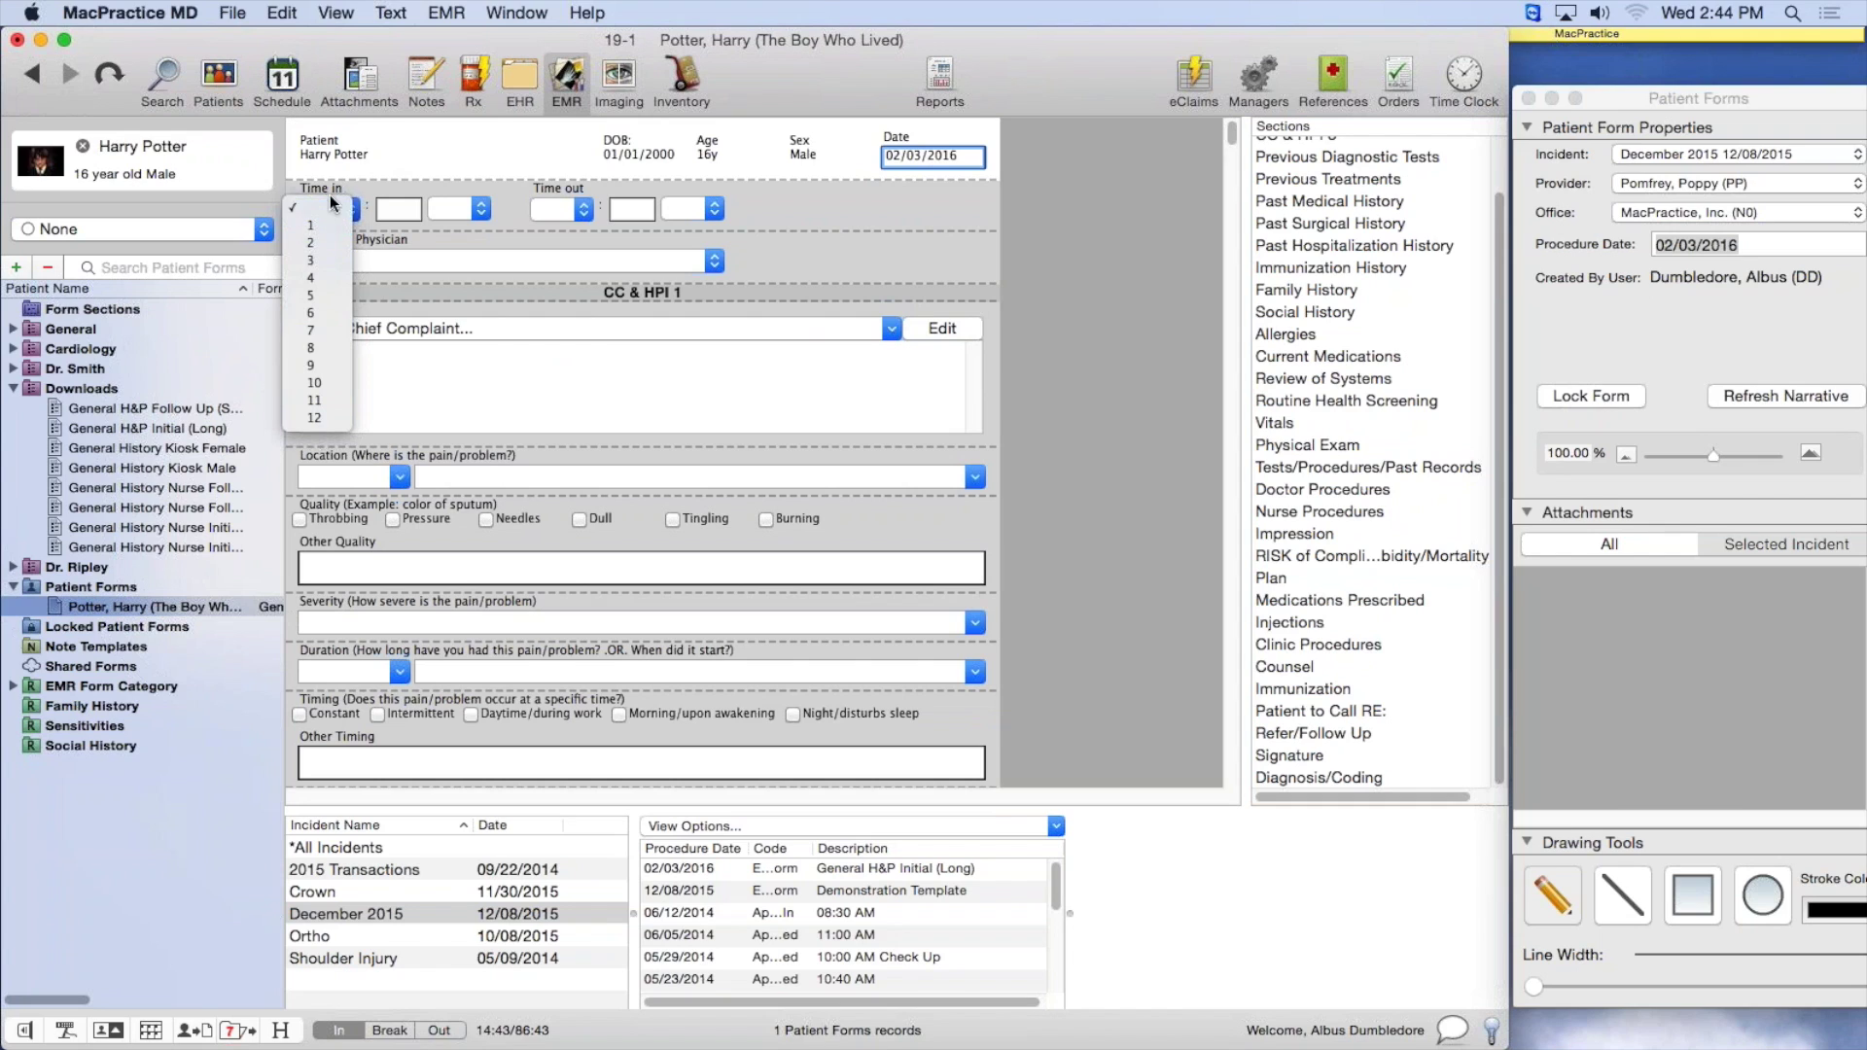
pyautogui.click(323, 296)
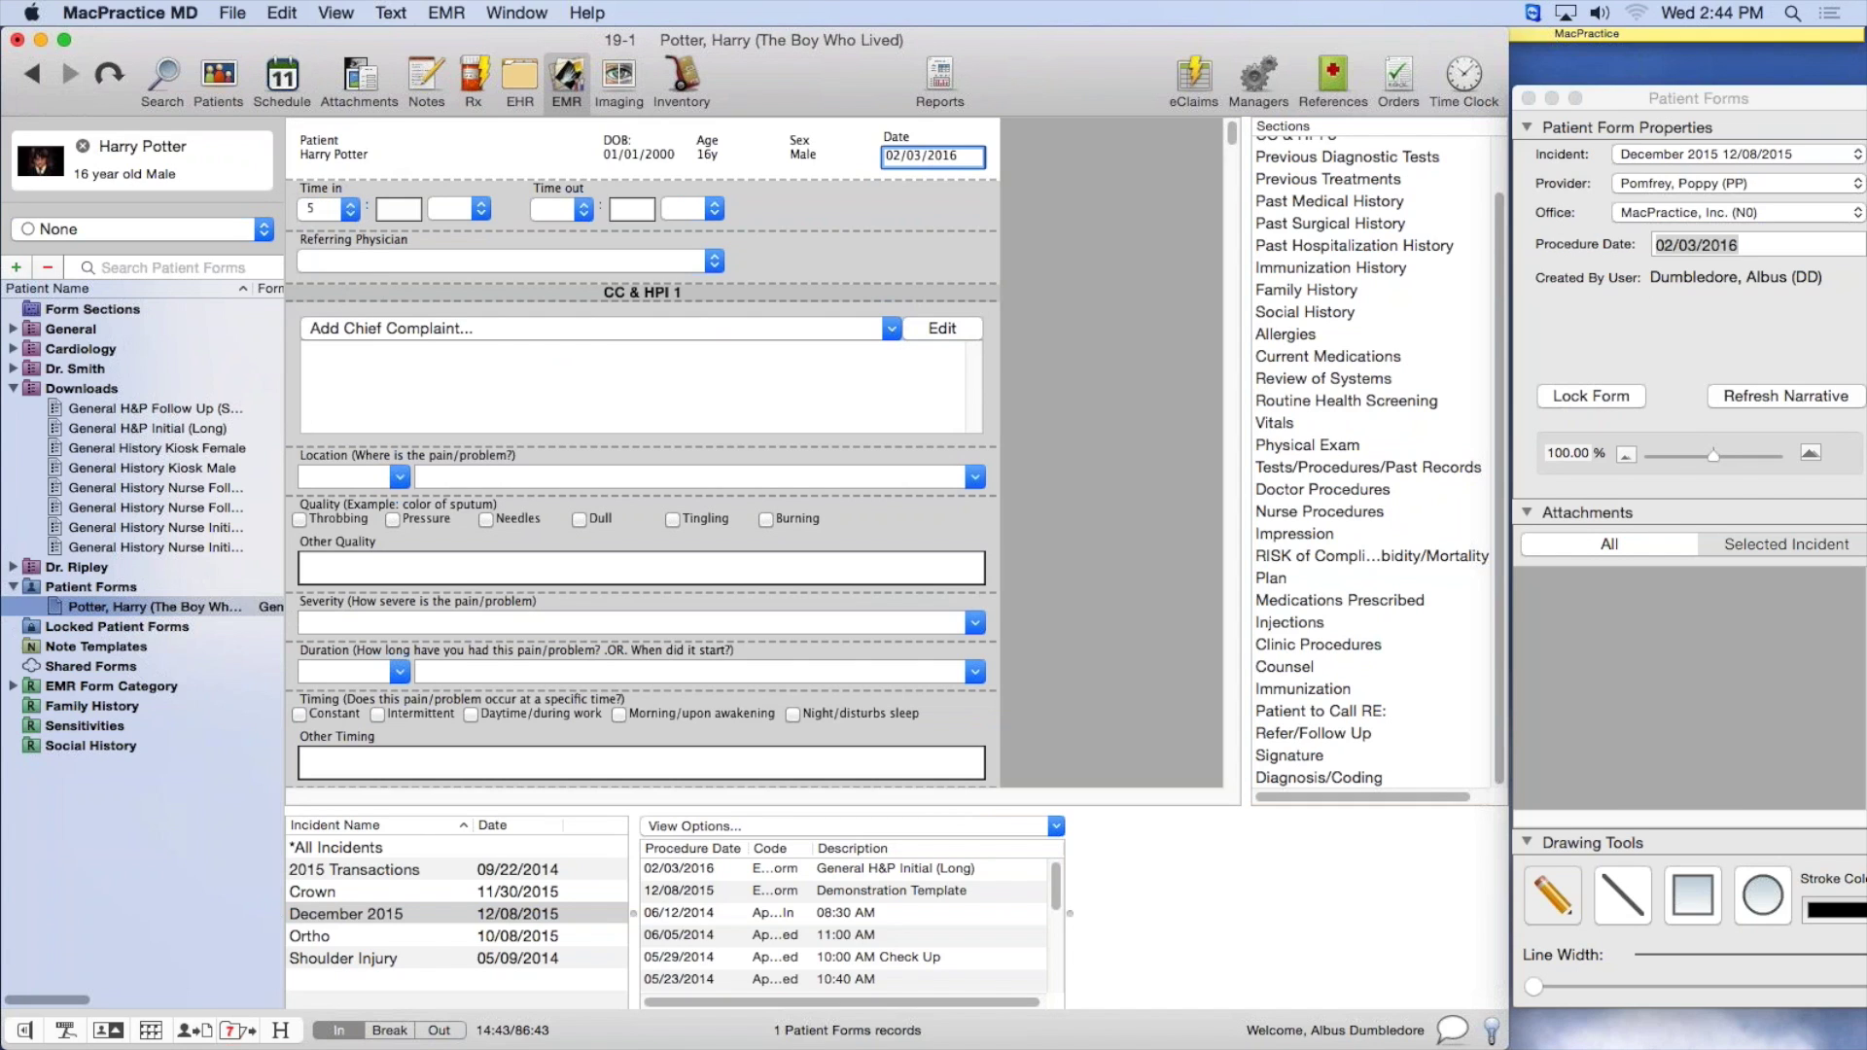
pyautogui.click(706, 261)
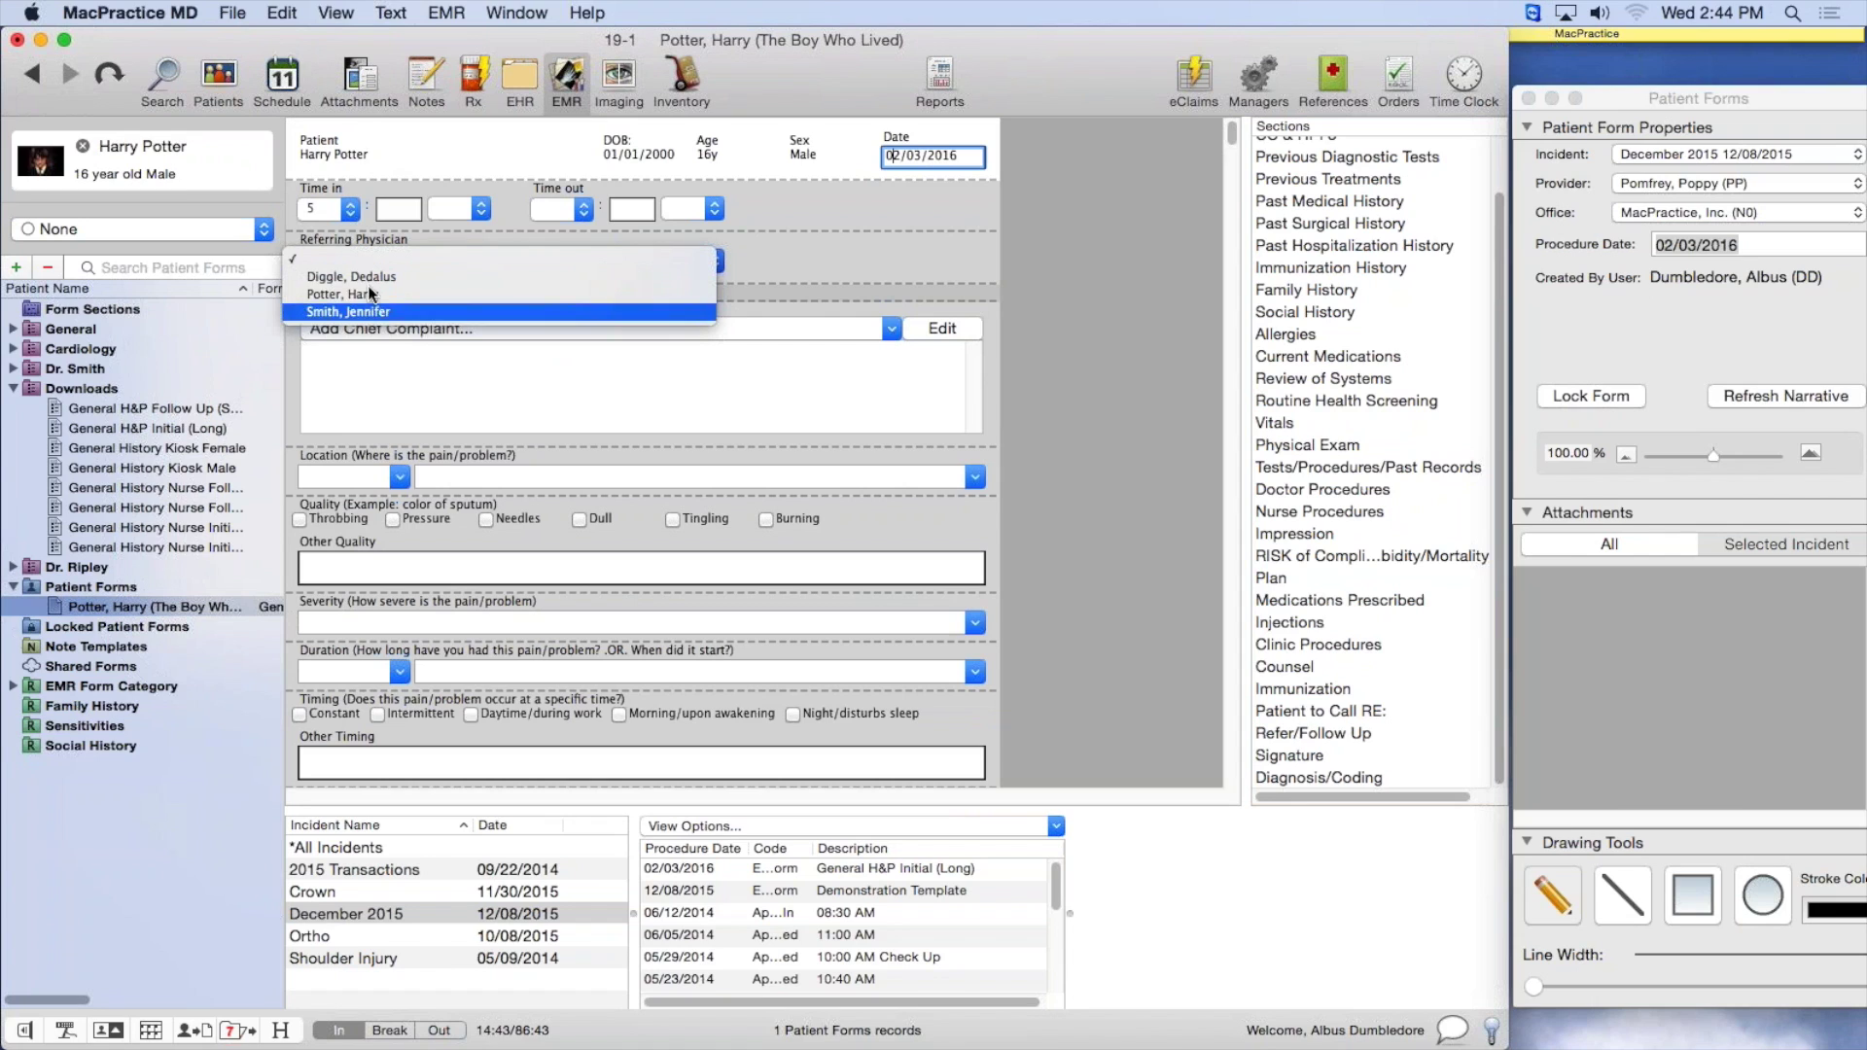
pyautogui.click(401, 312)
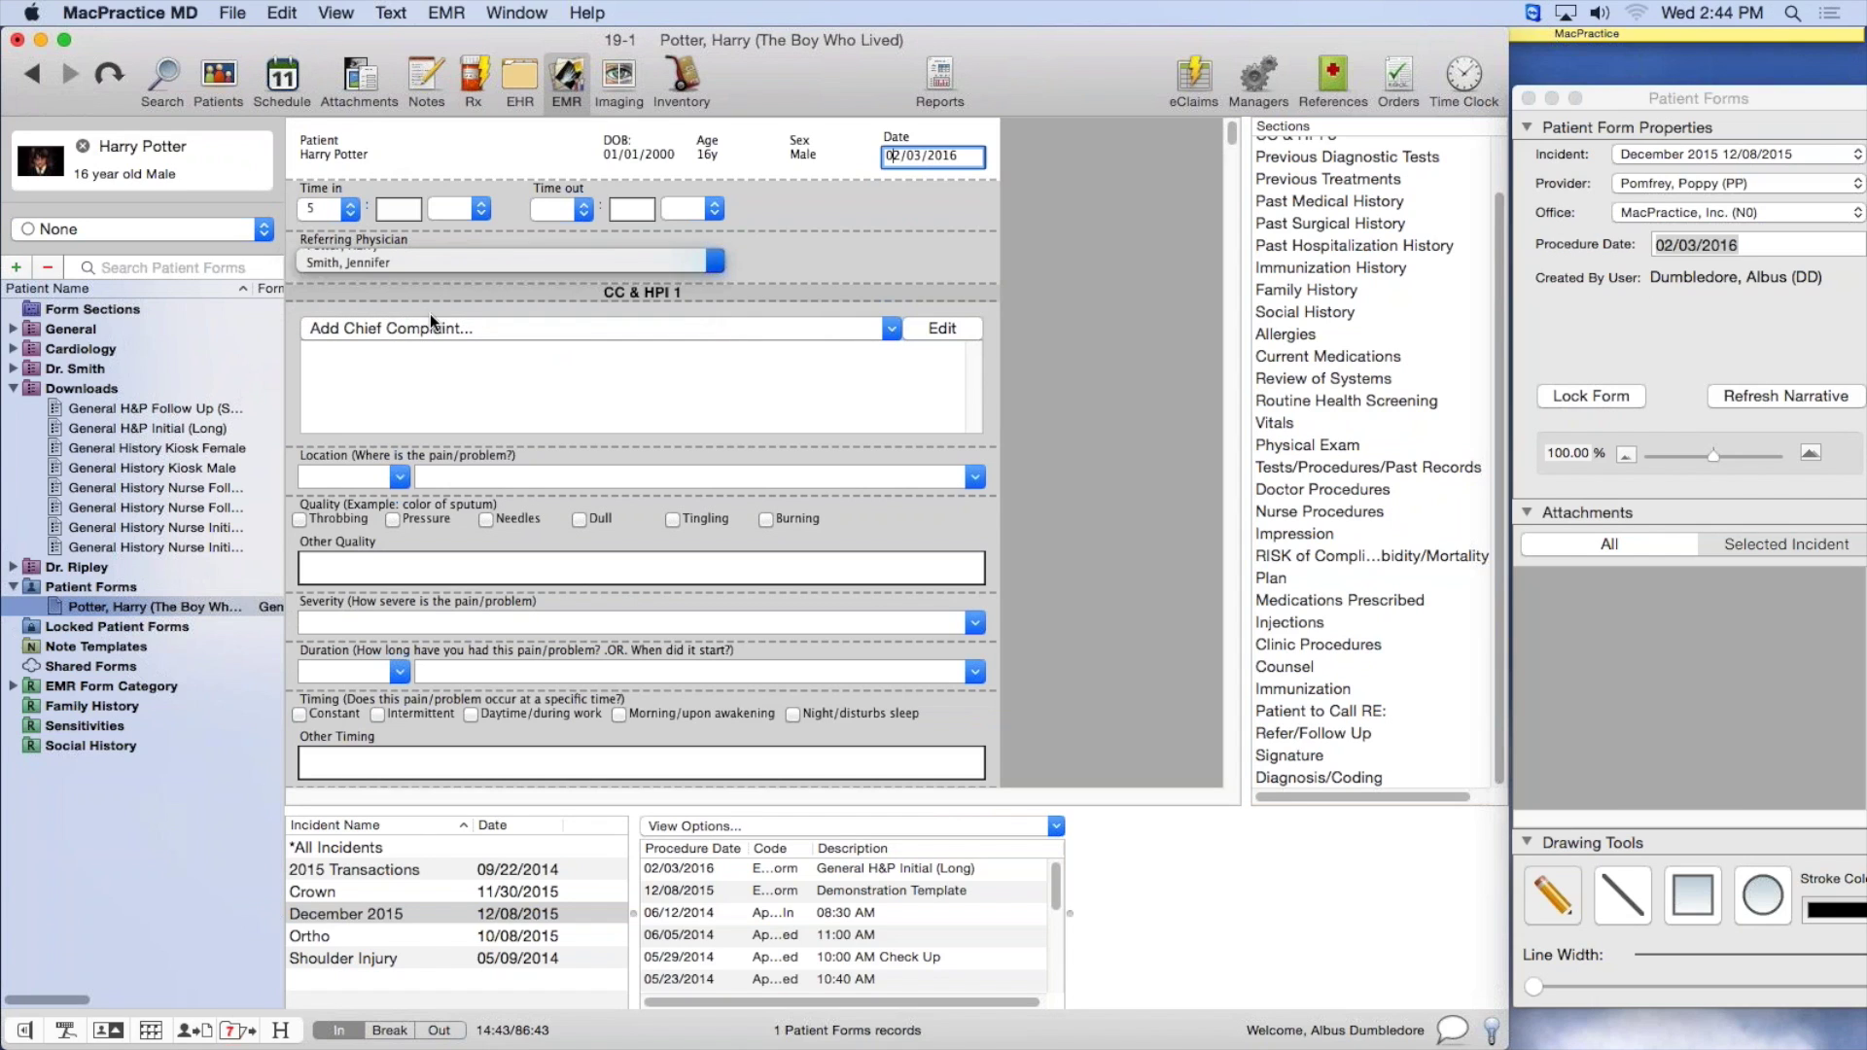
# In CC & HPI 1, enter Example as the pain location and mark the quality as Throbbing, Needles and Tingling
pyautogui.click(399, 476)
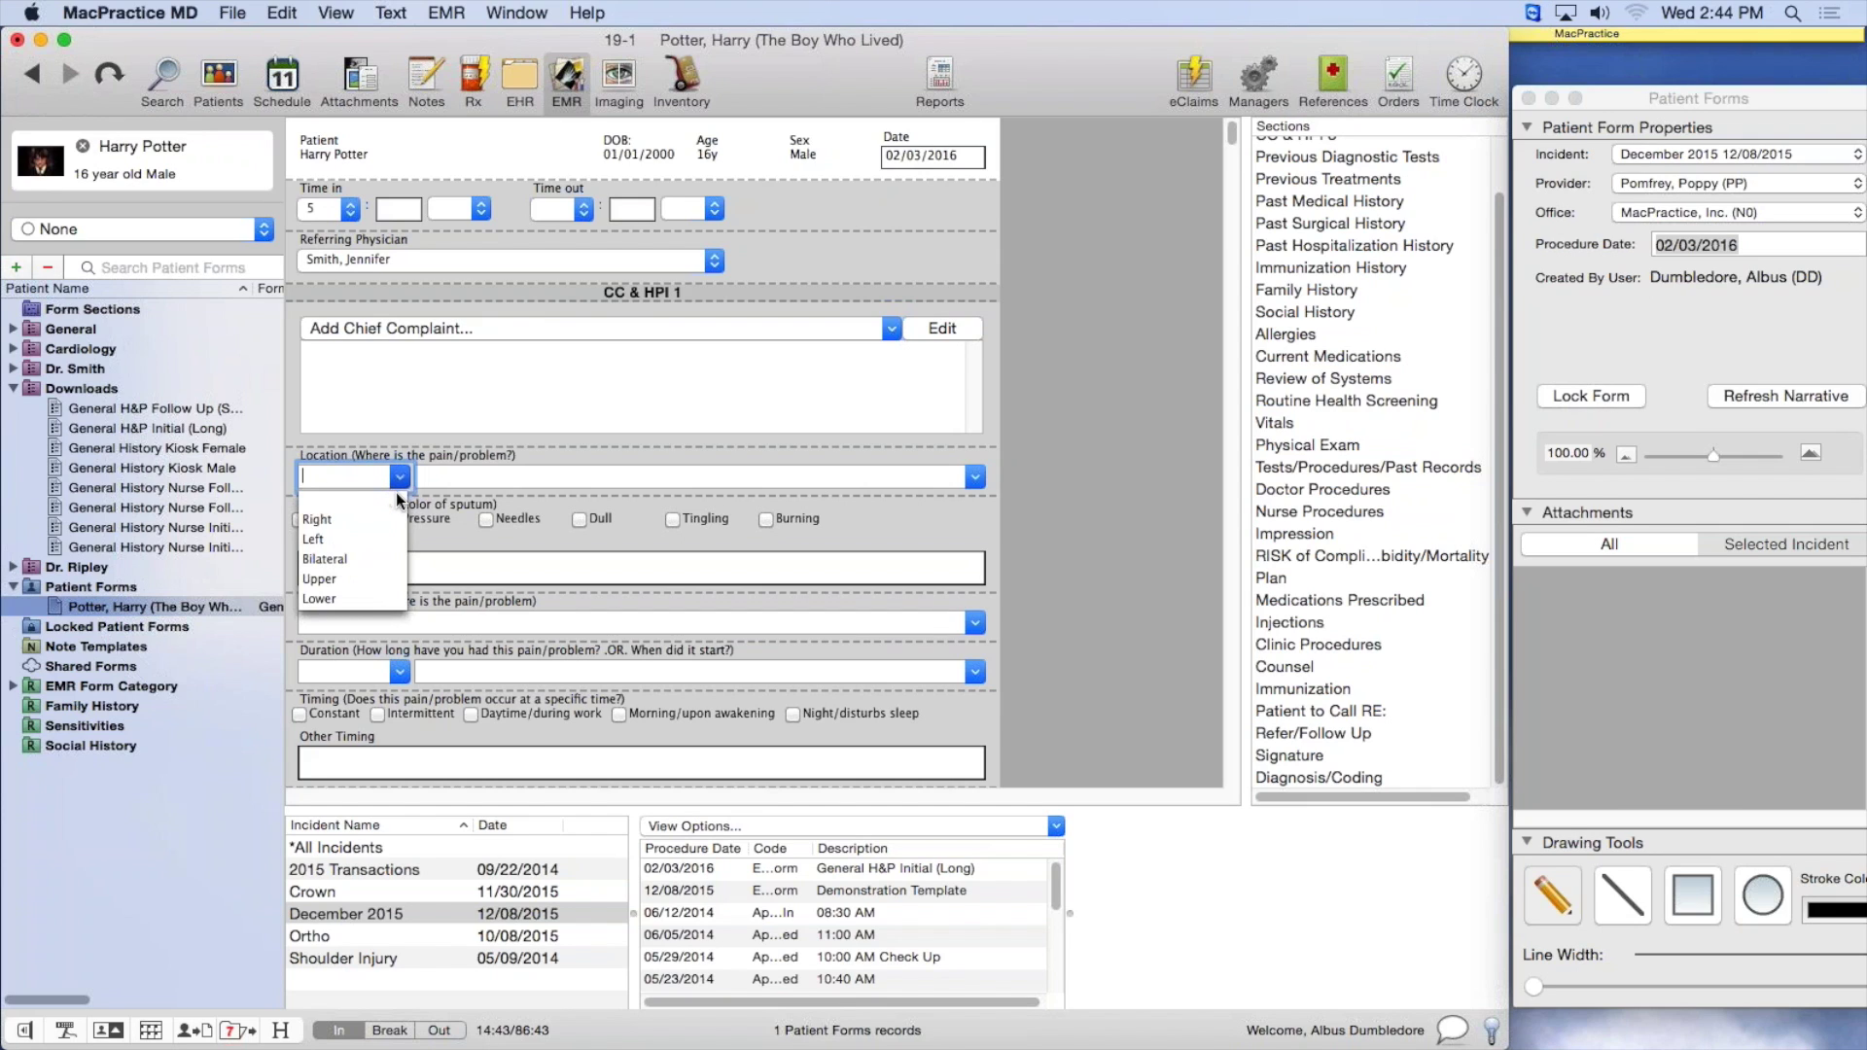
pyautogui.write('Example')
pyautogui.press('Return')
pyautogui.click(425, 475)
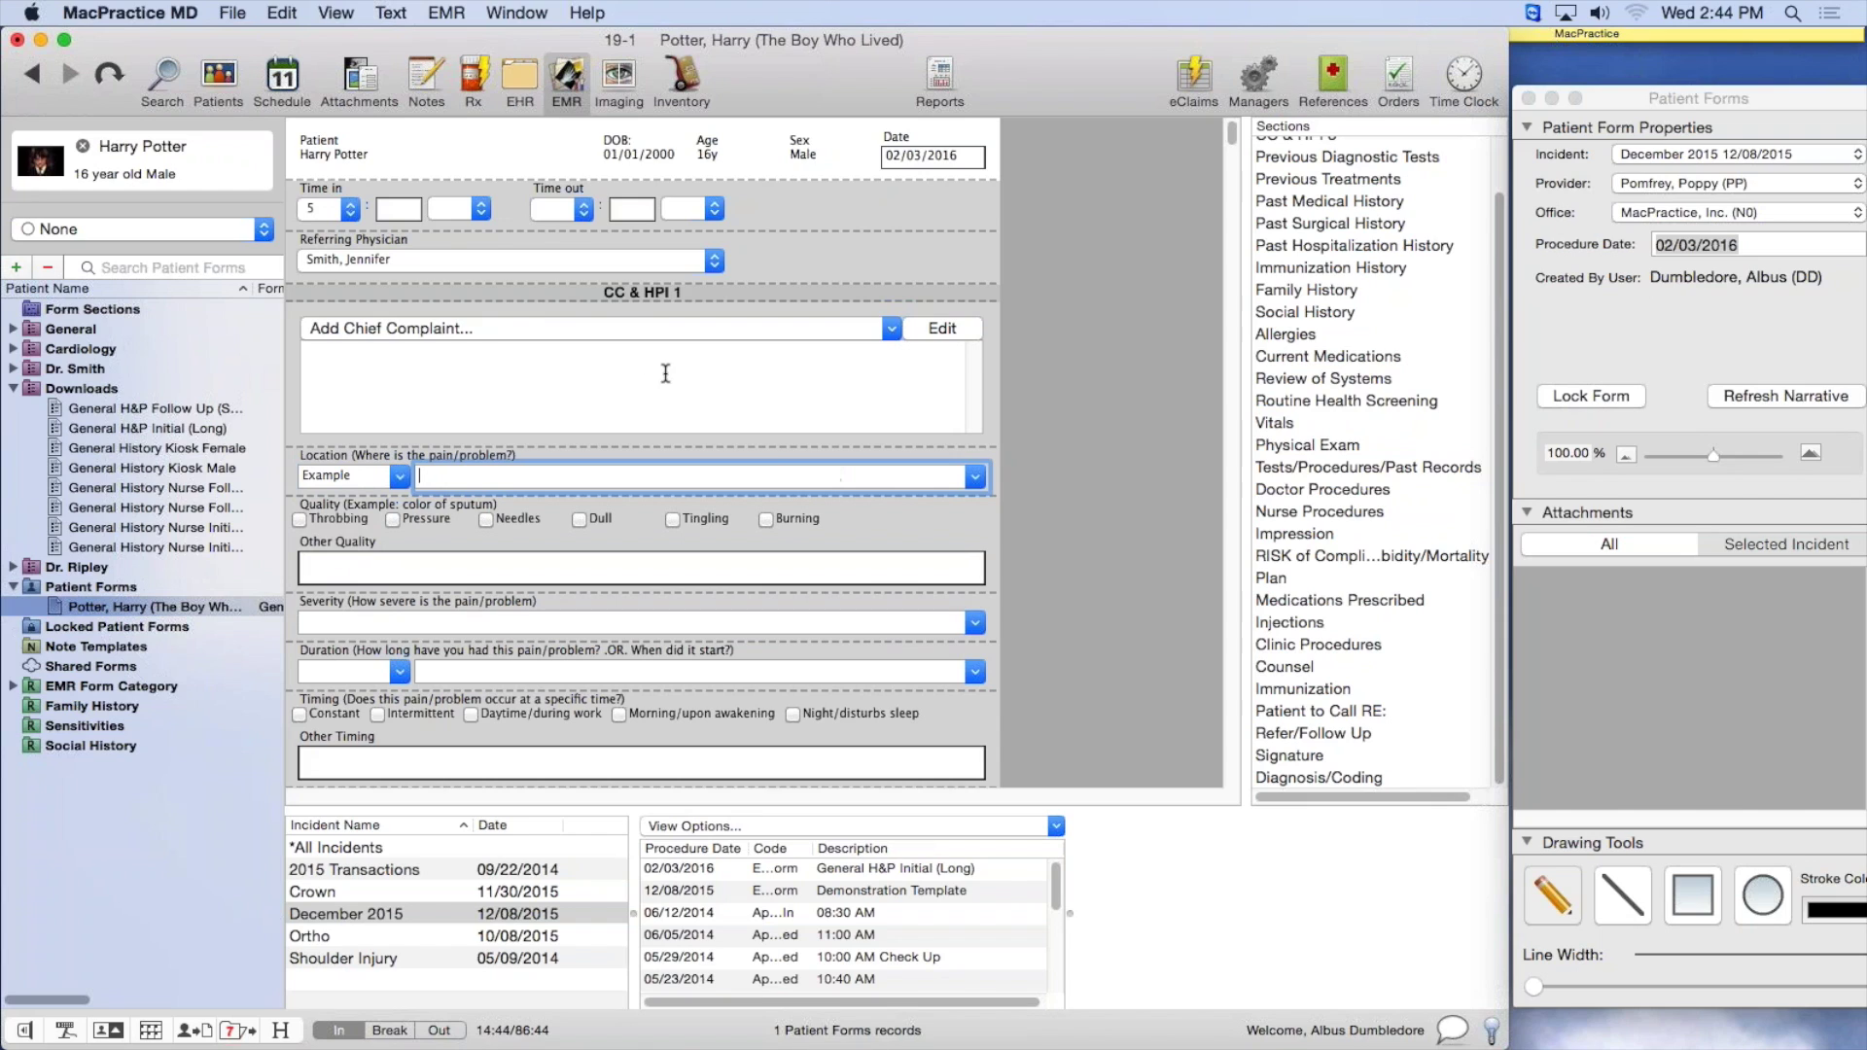
pyautogui.click(300, 520)
pyautogui.click(491, 521)
pyautogui.click(671, 520)
# Review the predefined chief complaint choices in CC & HPI 1 without choosing one
pyautogui.click(746, 326)
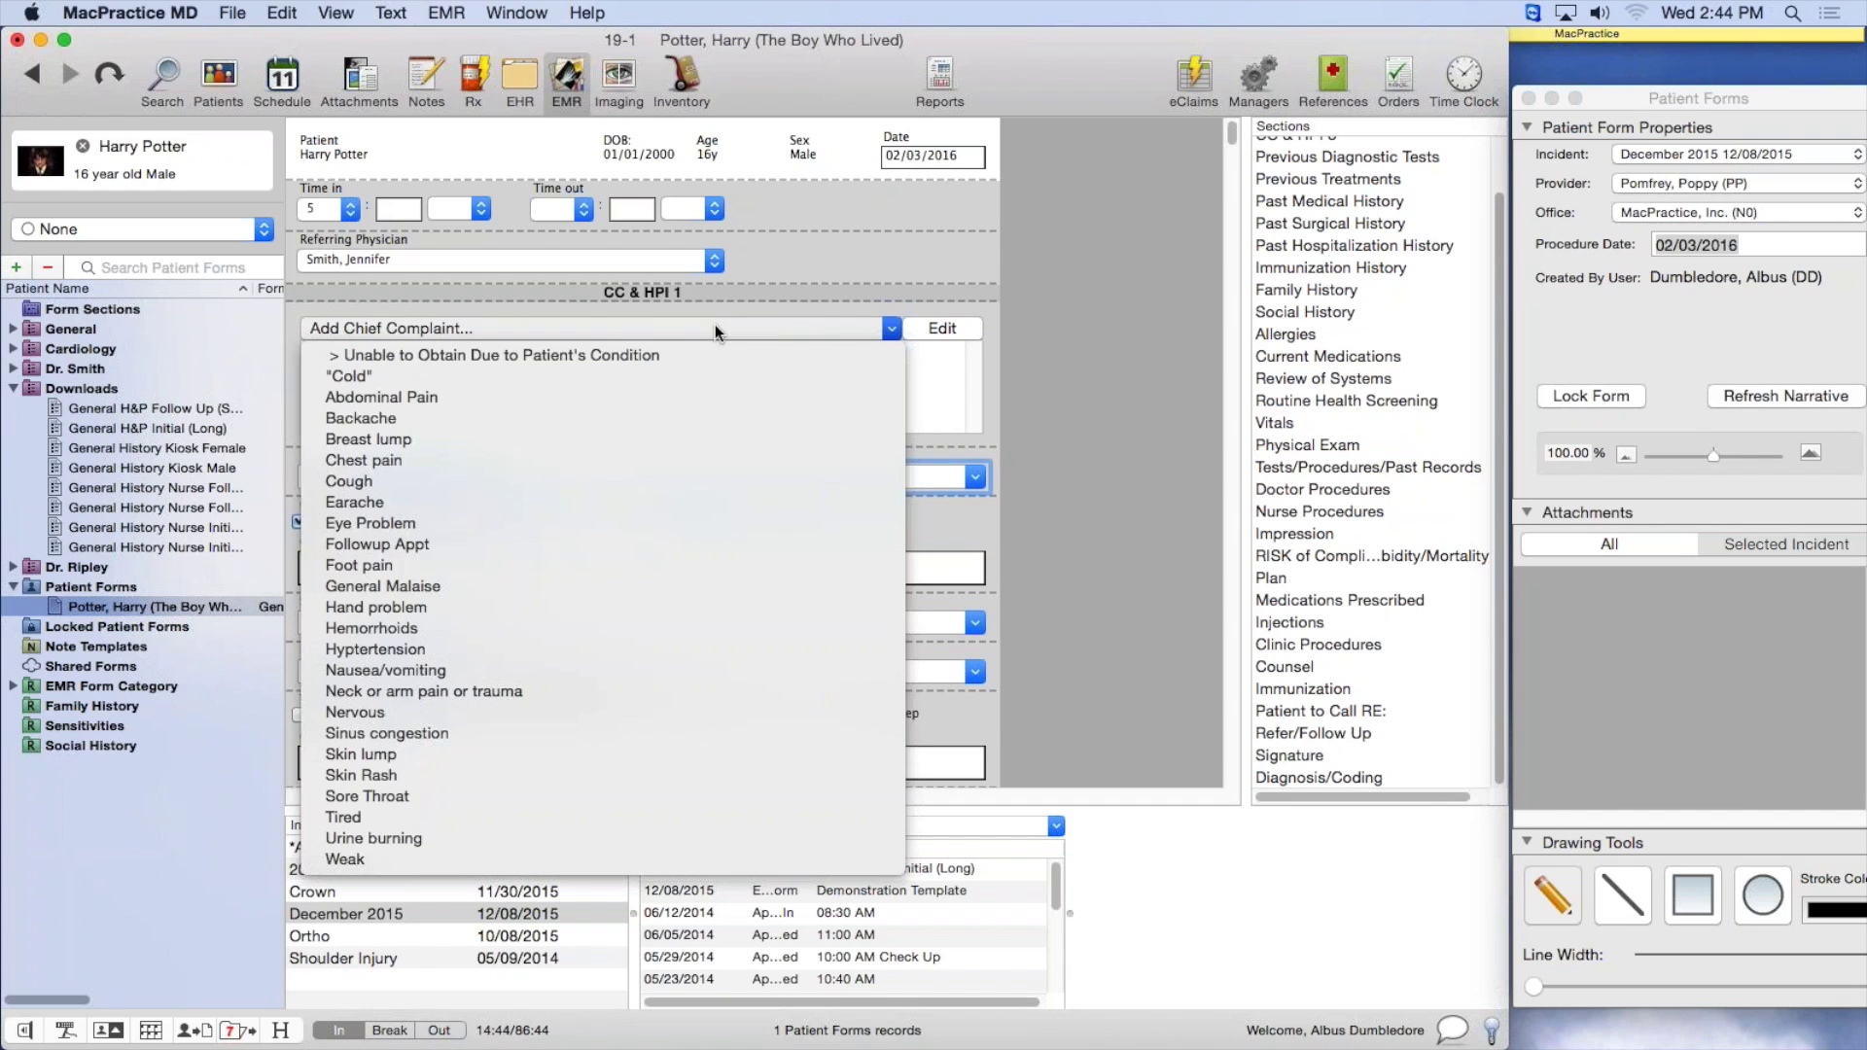
pyautogui.click(894, 332)
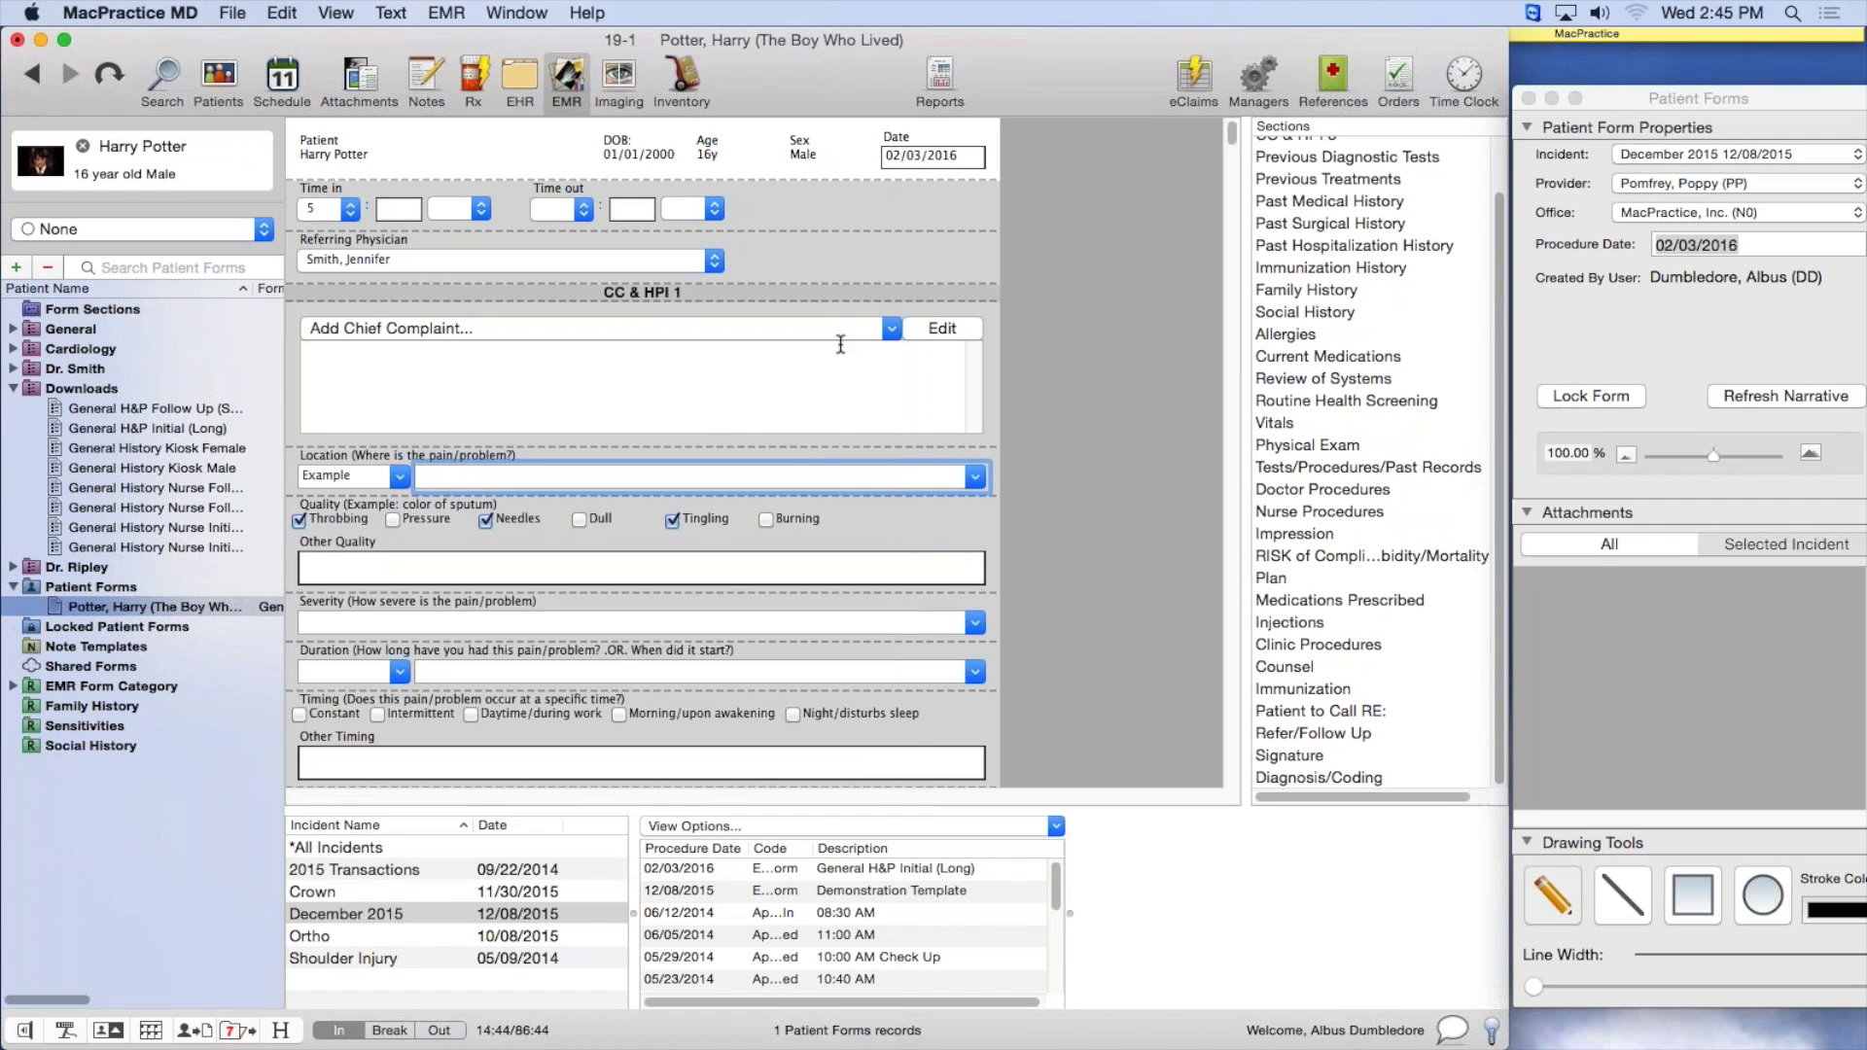
pyautogui.click(873, 334)
pyautogui.click(897, 336)
pyautogui.click(630, 329)
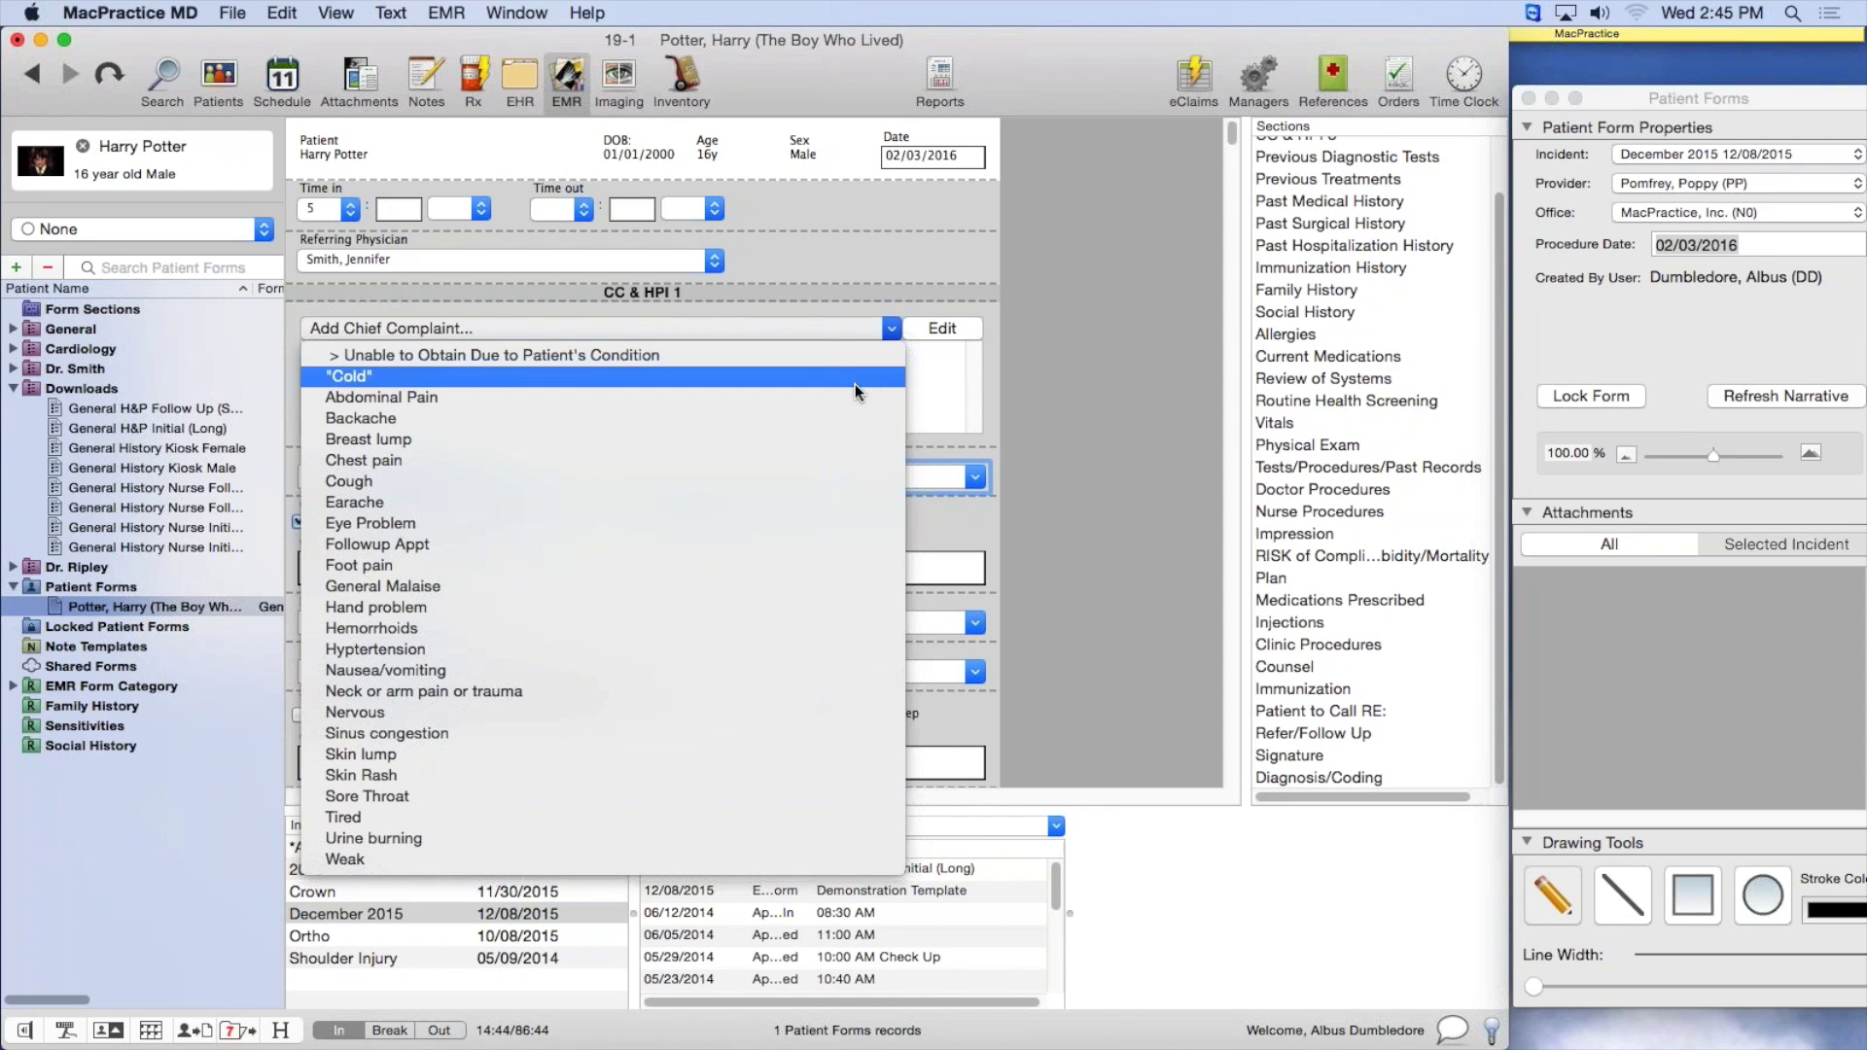
pyautogui.click(949, 394)
pyautogui.click(745, 332)
pyautogui.click(745, 333)
# Change the Backache chief complaint's text to "Patient complains of a Backache." and add that complaint to CC & HPI 1
pyautogui.click(957, 330)
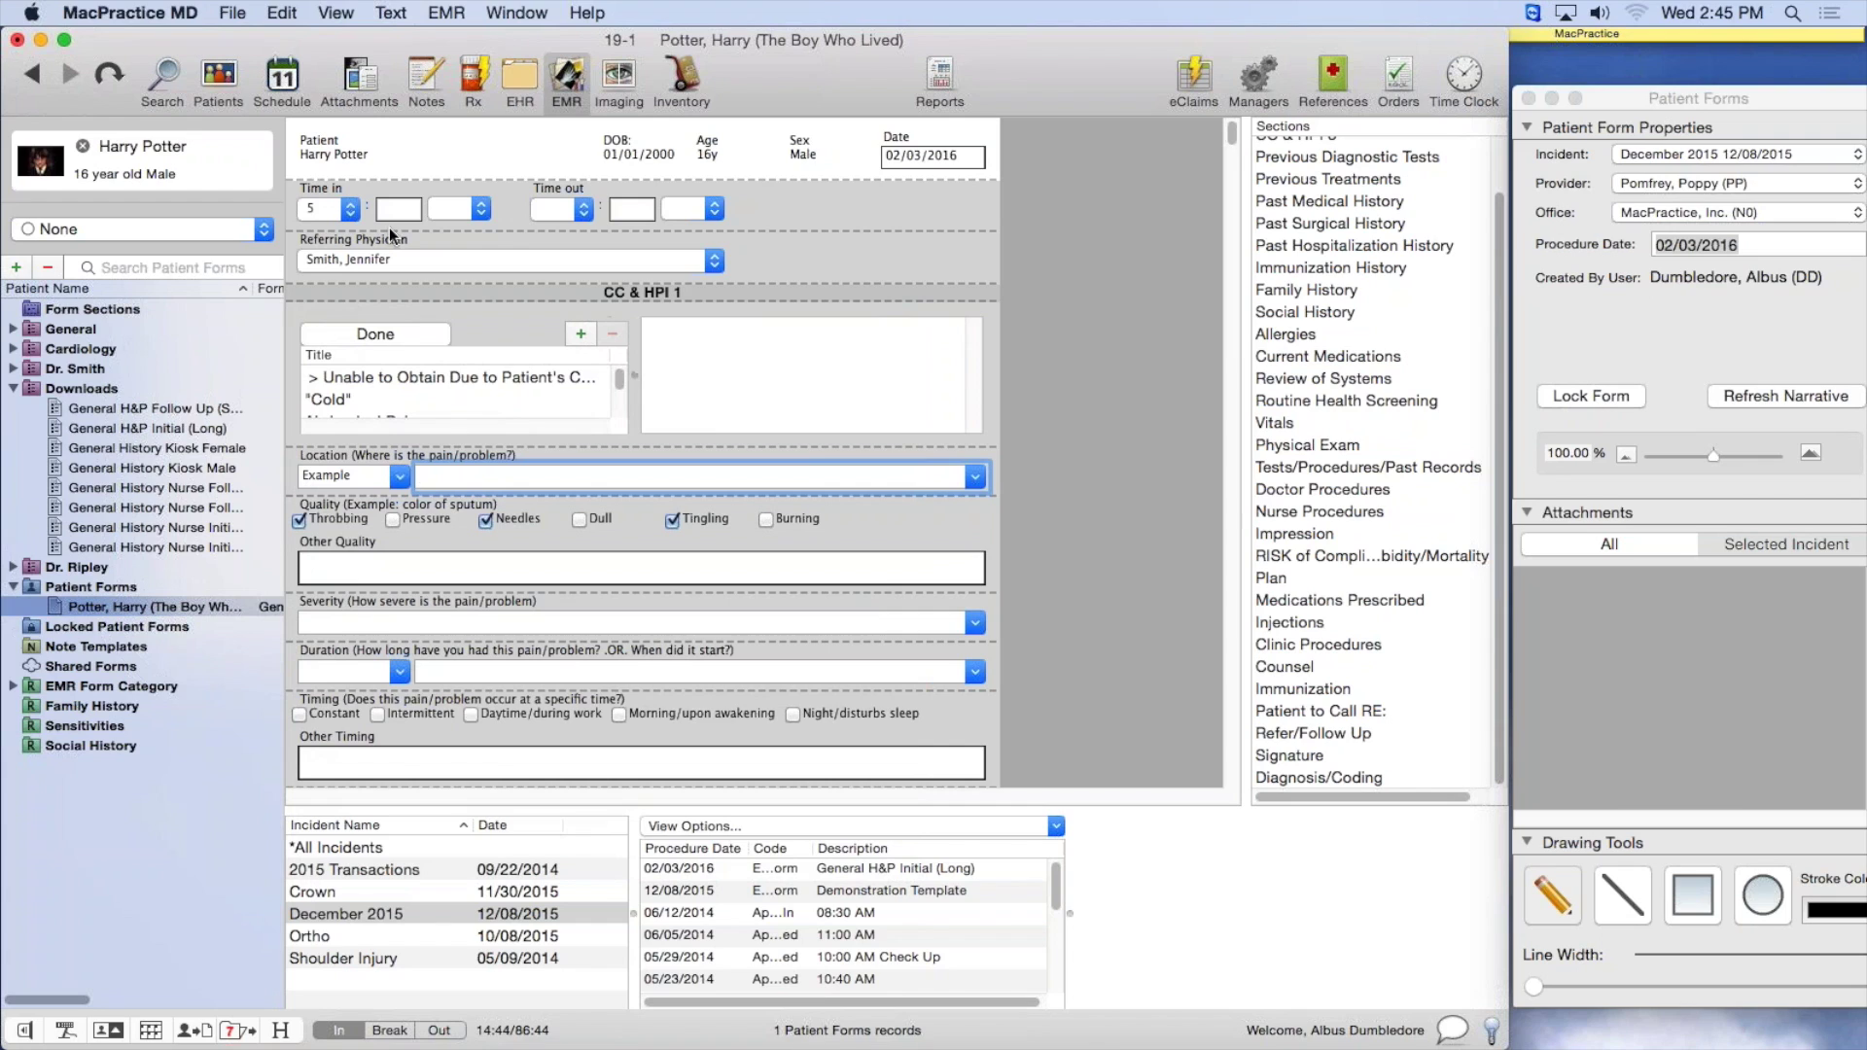
pyautogui.moveTo(622, 377); pyautogui.dragTo(621, 379)
pyautogui.scroll(-1, 619, 379)
pyautogui.click(406, 395)
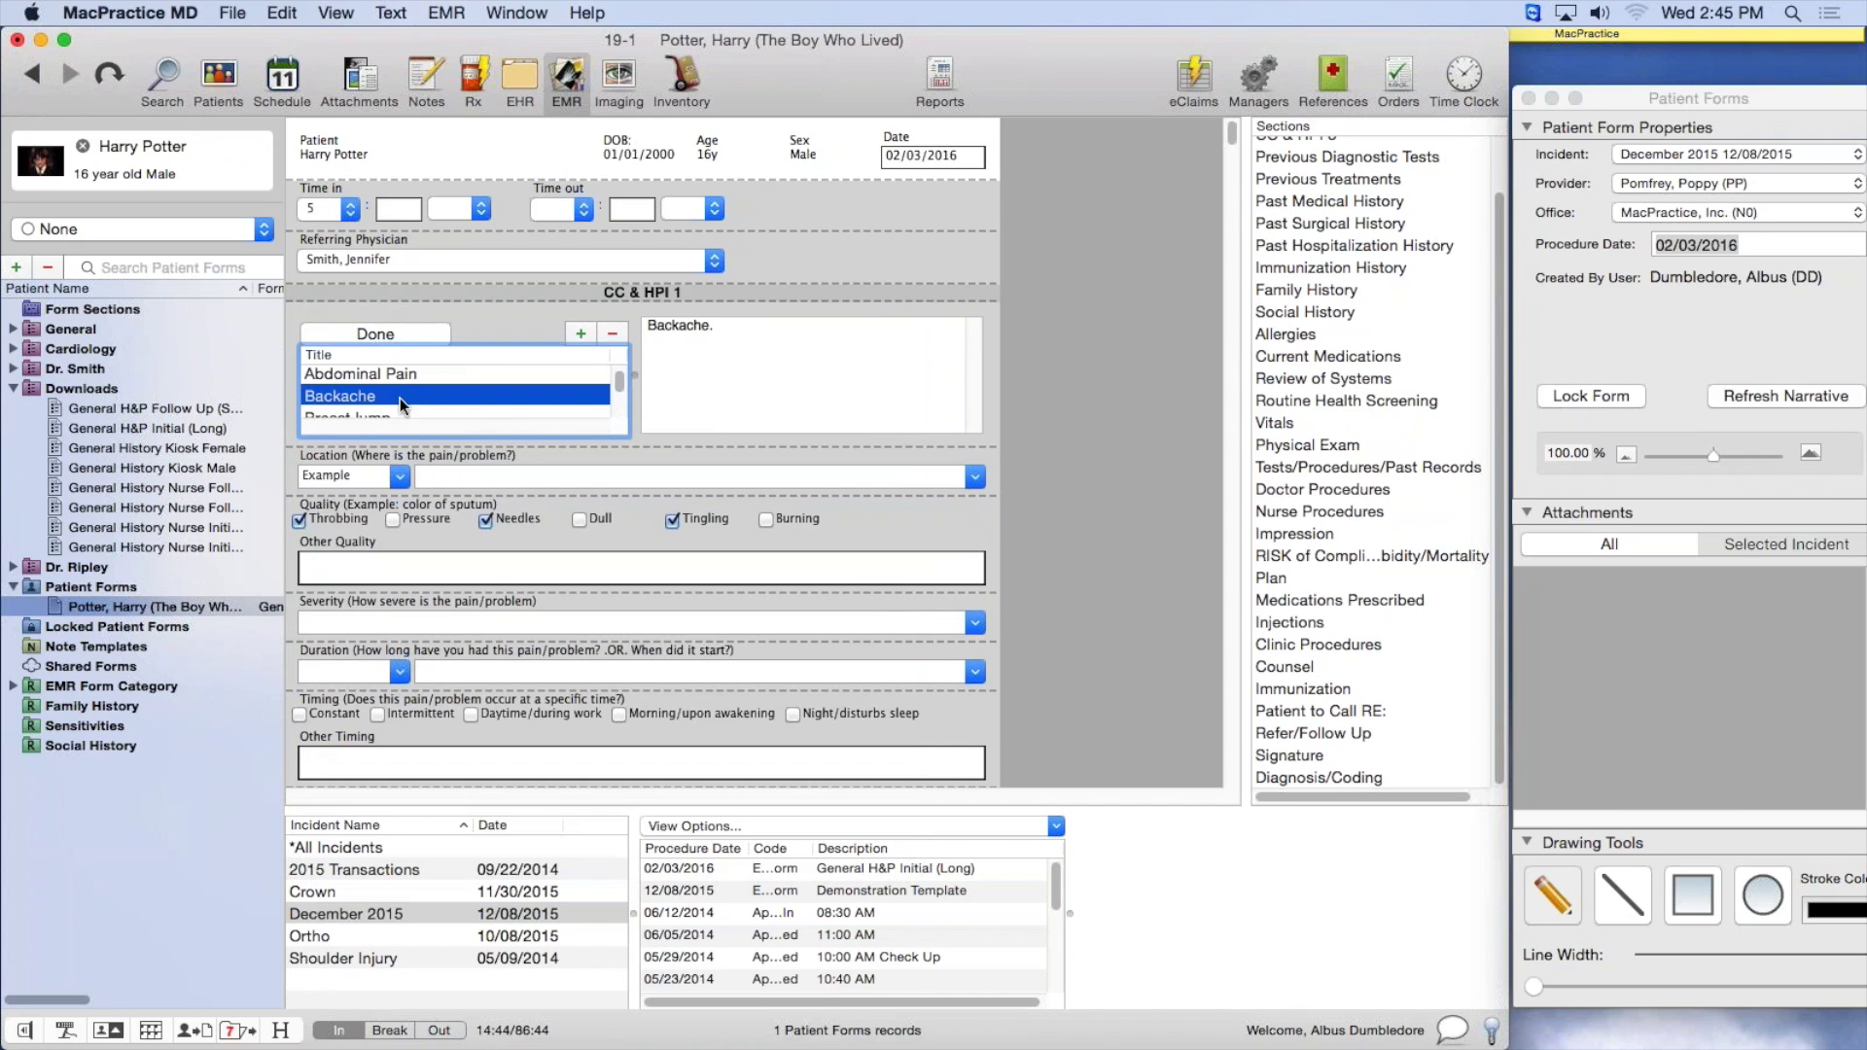
pyautogui.click(646, 327)
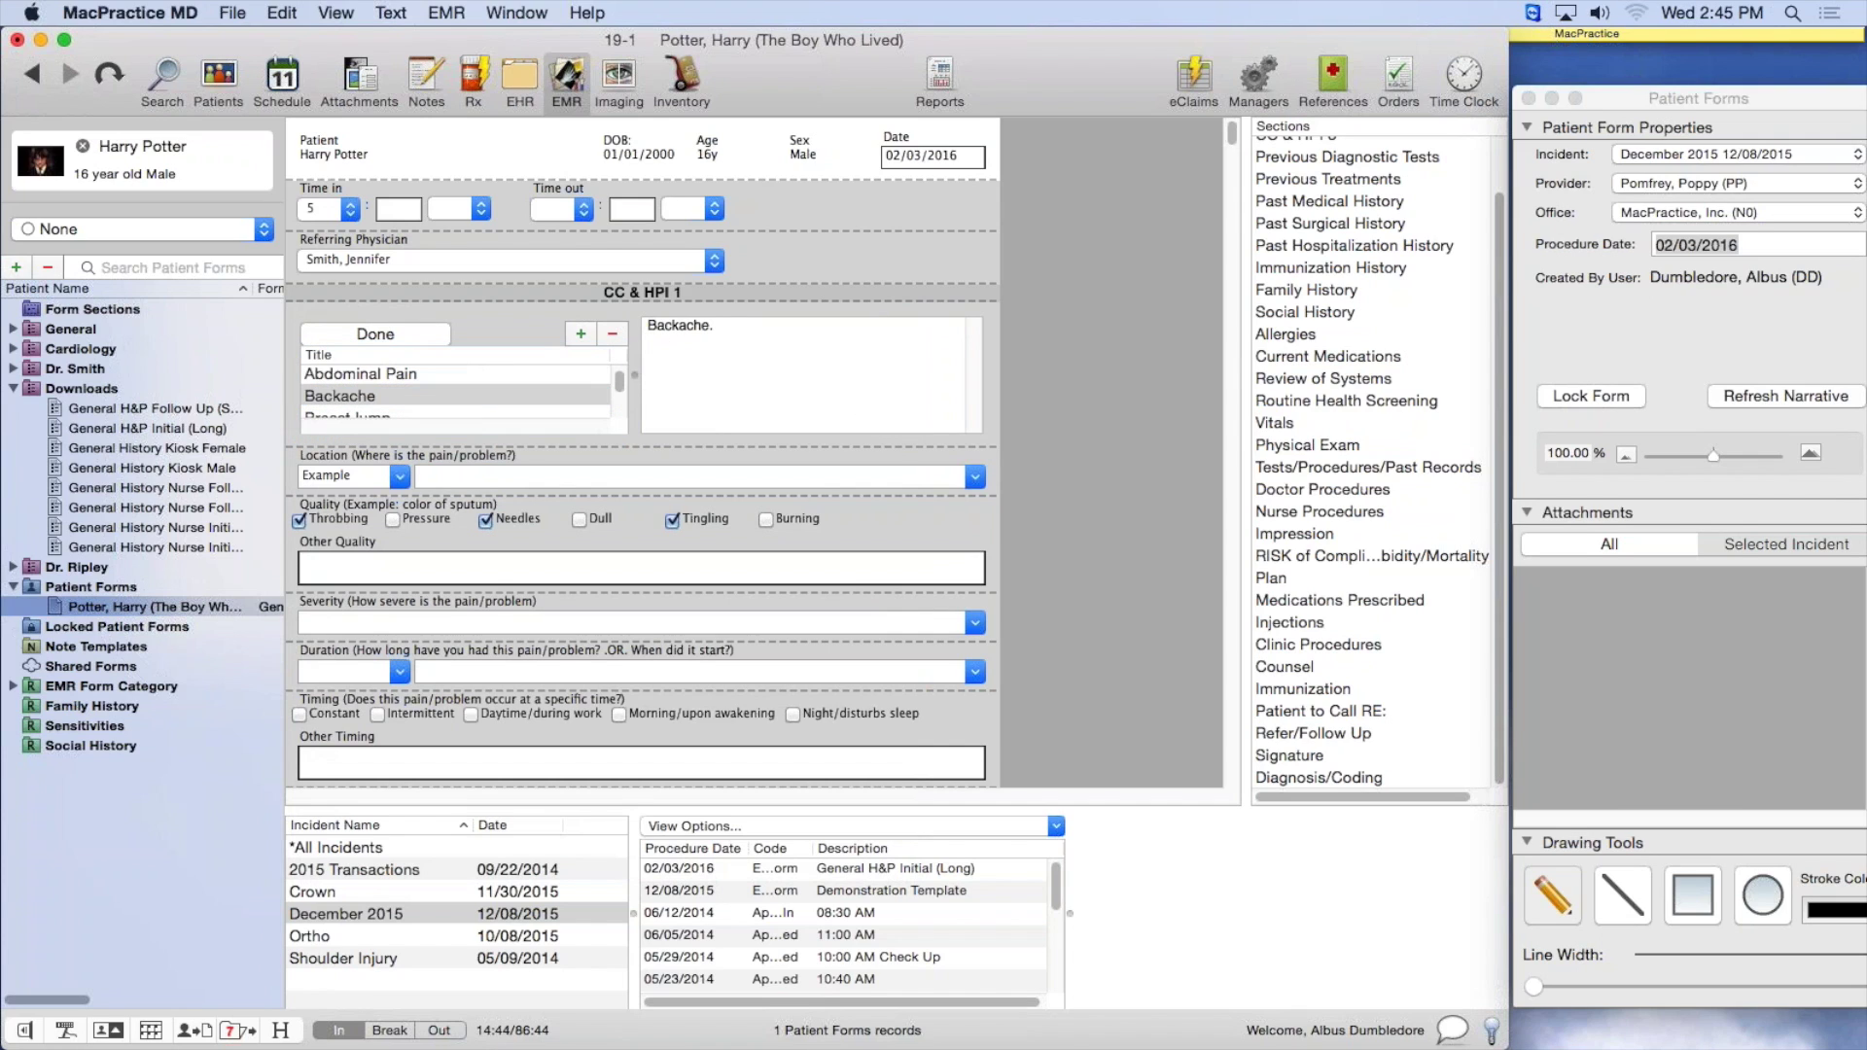
pyautogui.write('Patient complains of a')
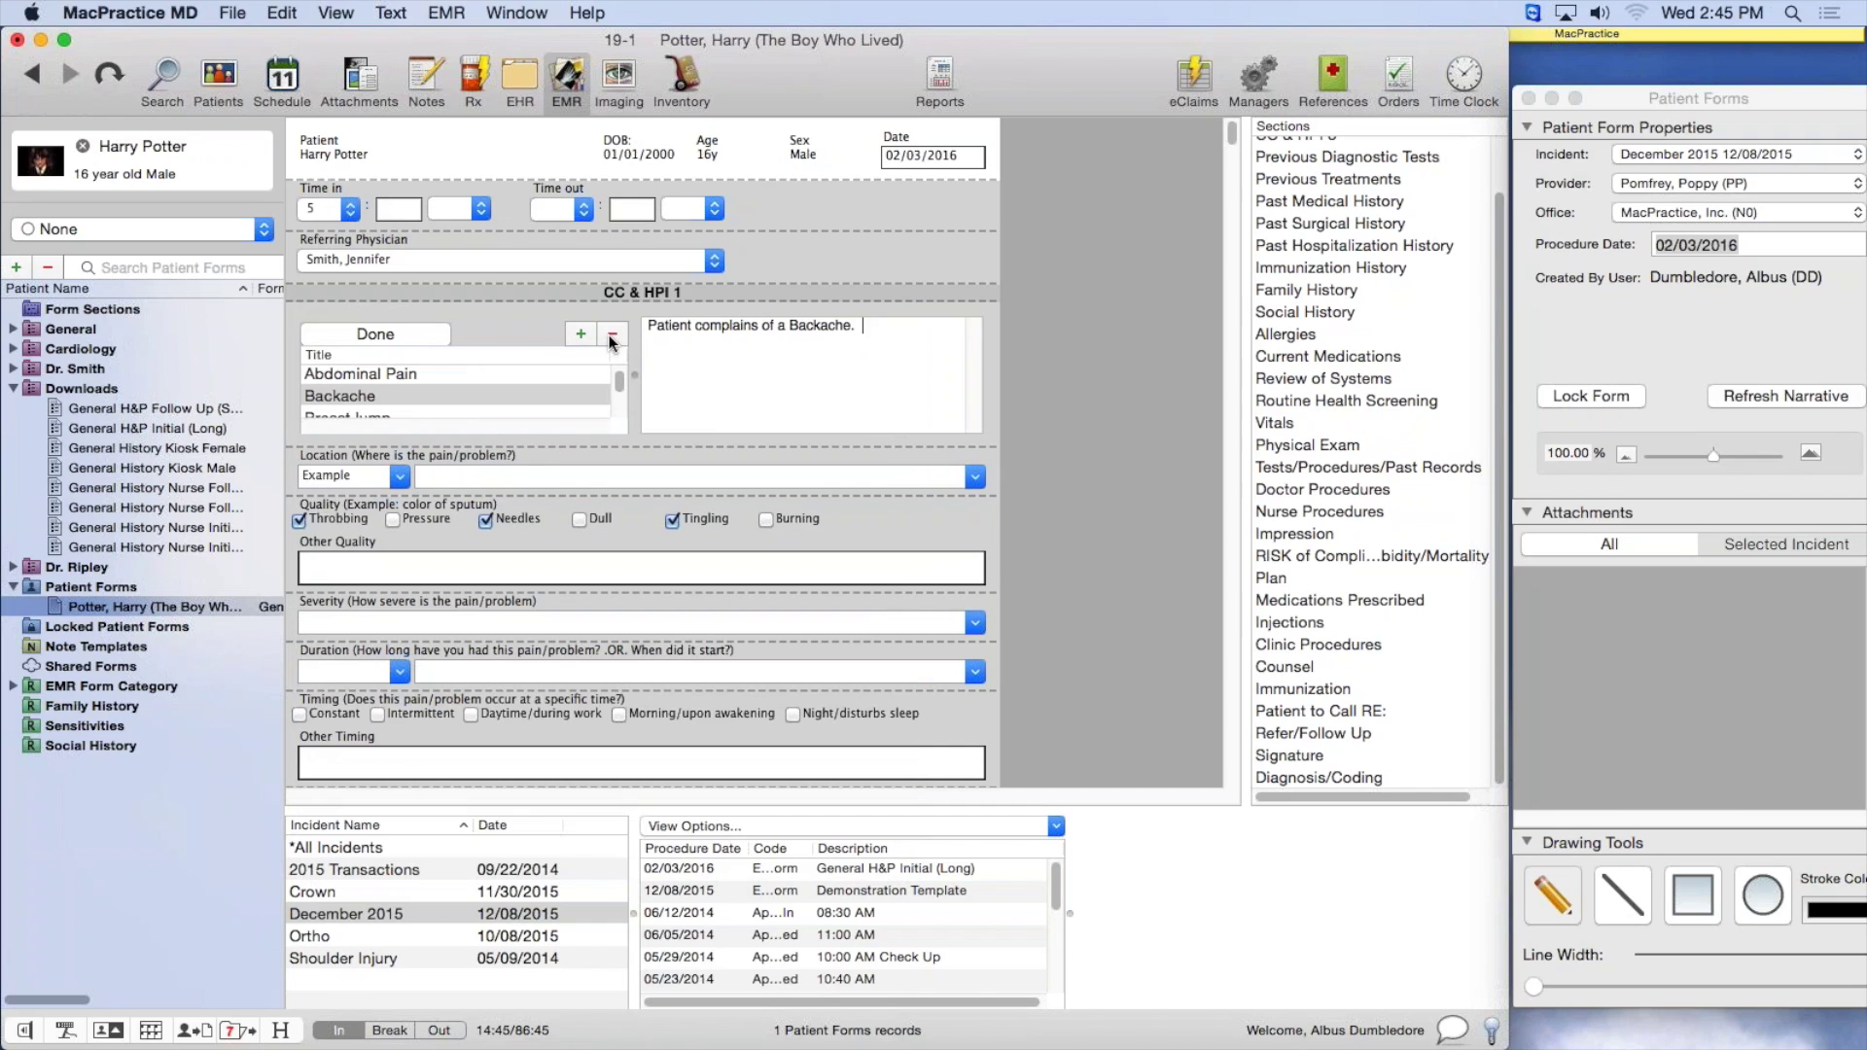
pyautogui.click(375, 336)
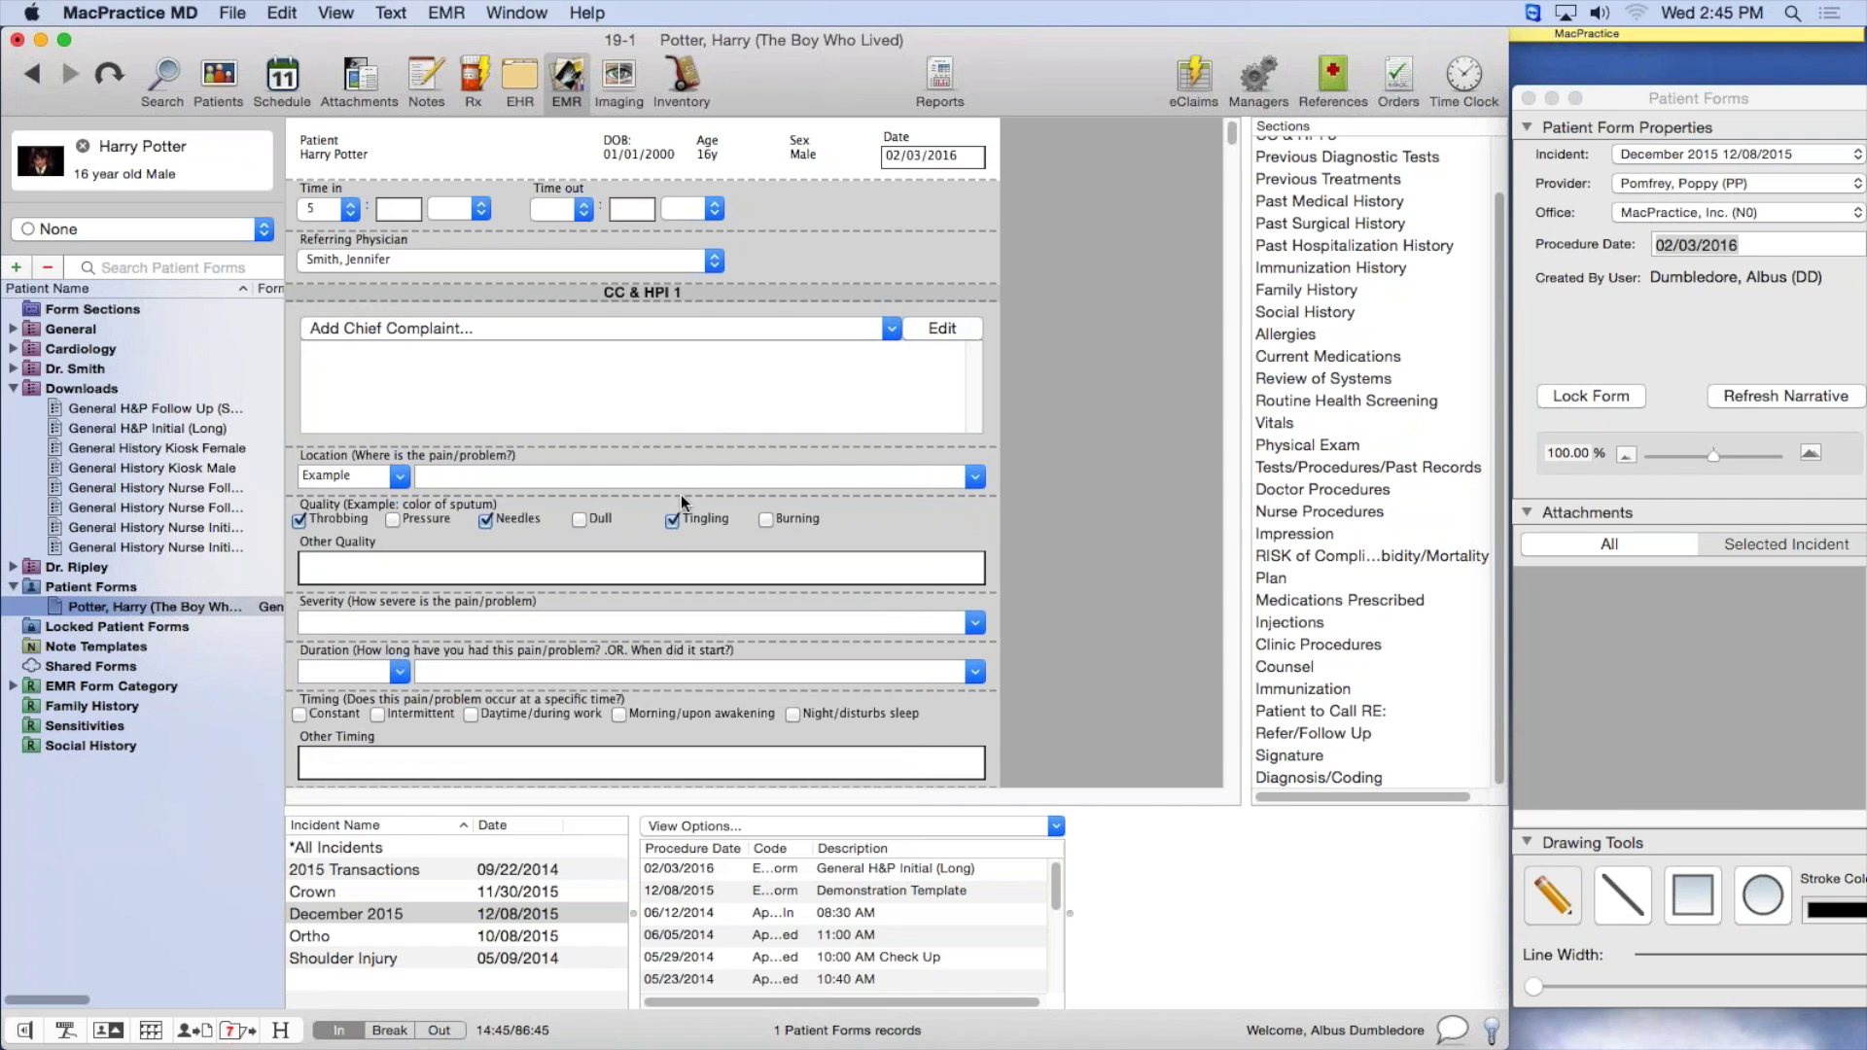
pyautogui.click(892, 329)
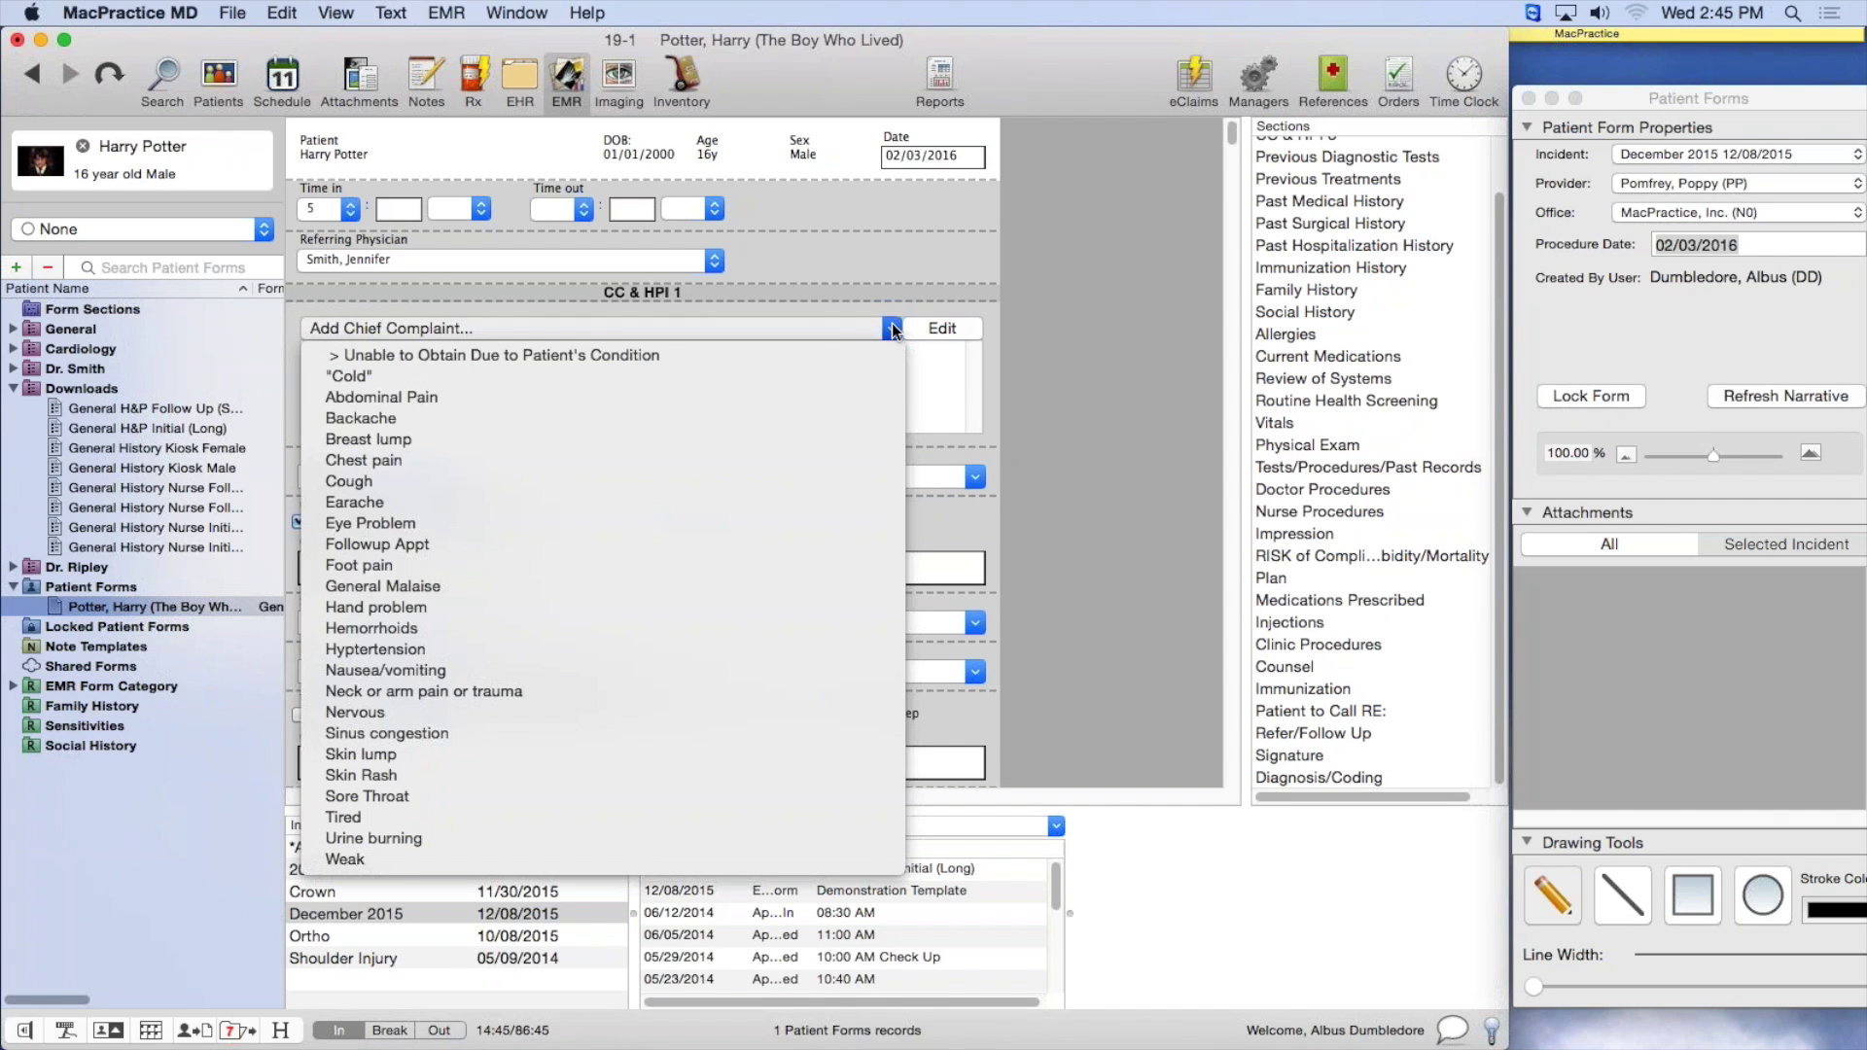
pyautogui.click(341, 420)
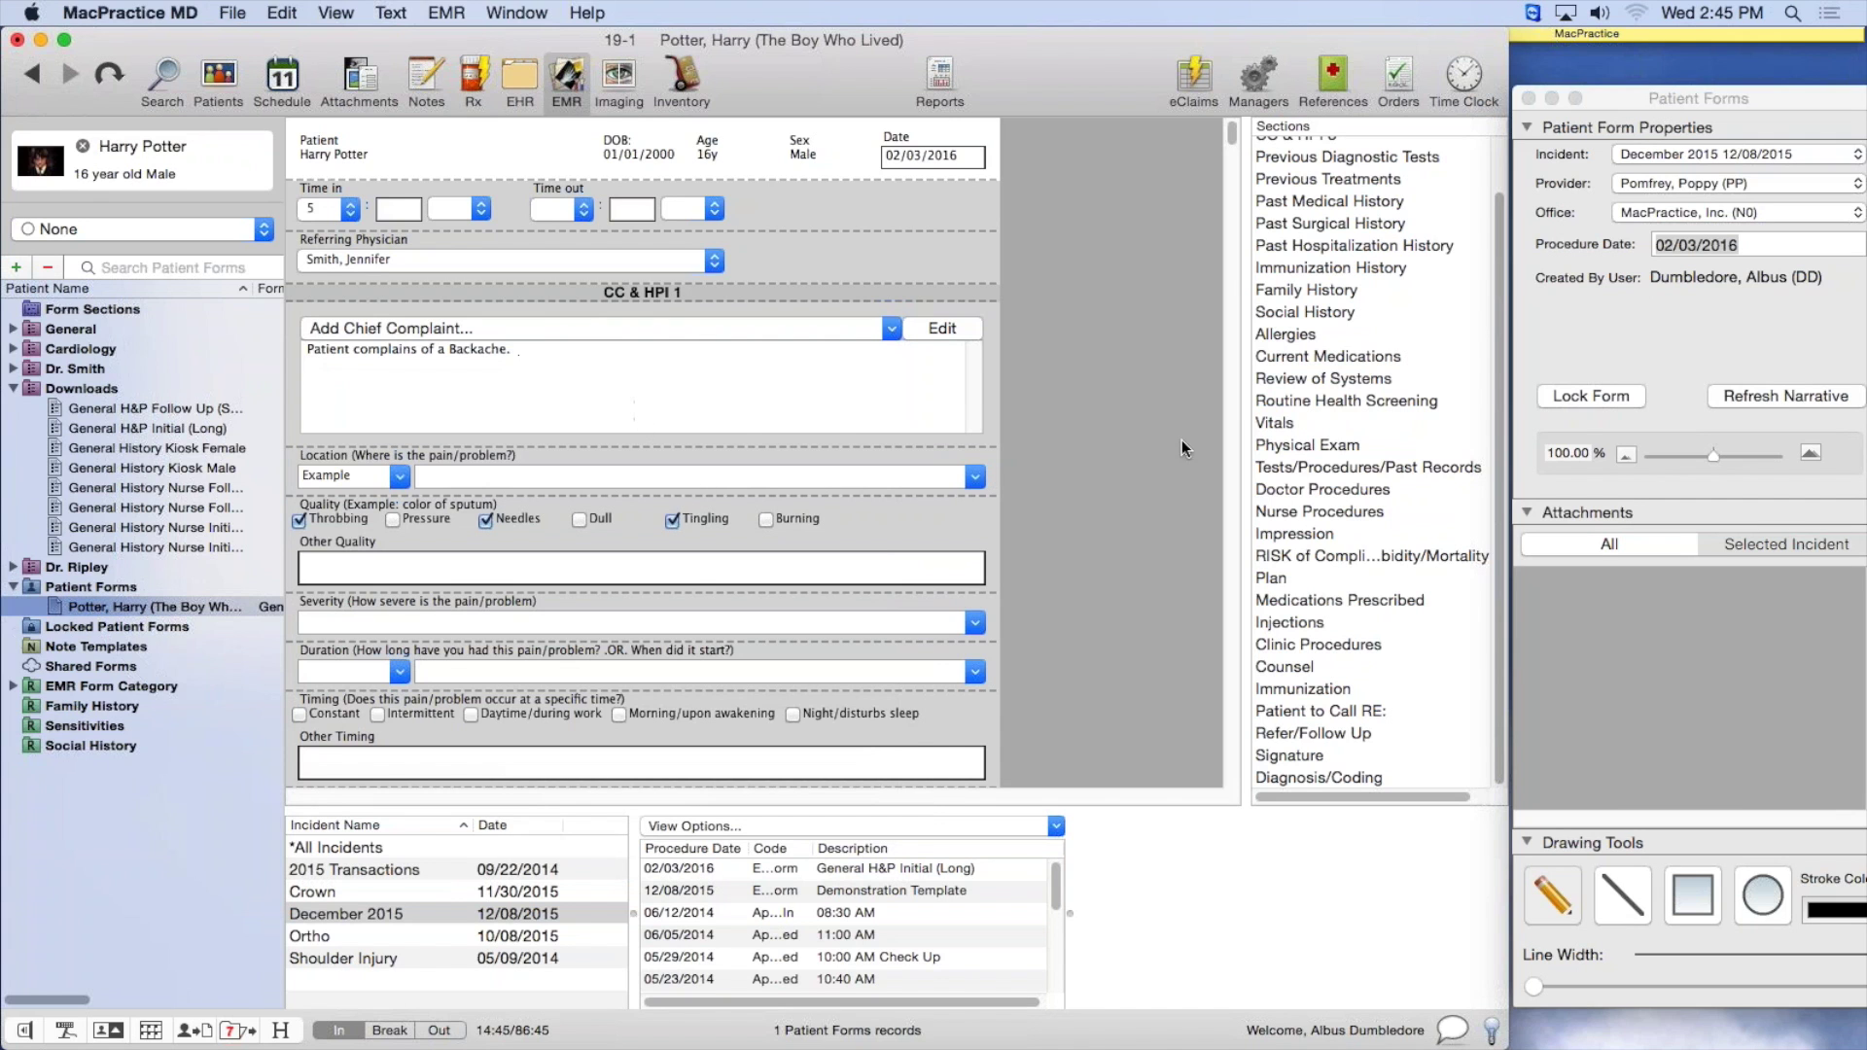
# Draw and accept a handwritten signature in the form's Signature section
pyautogui.moveTo(1232, 136); pyautogui.dragTo(1231, 192)
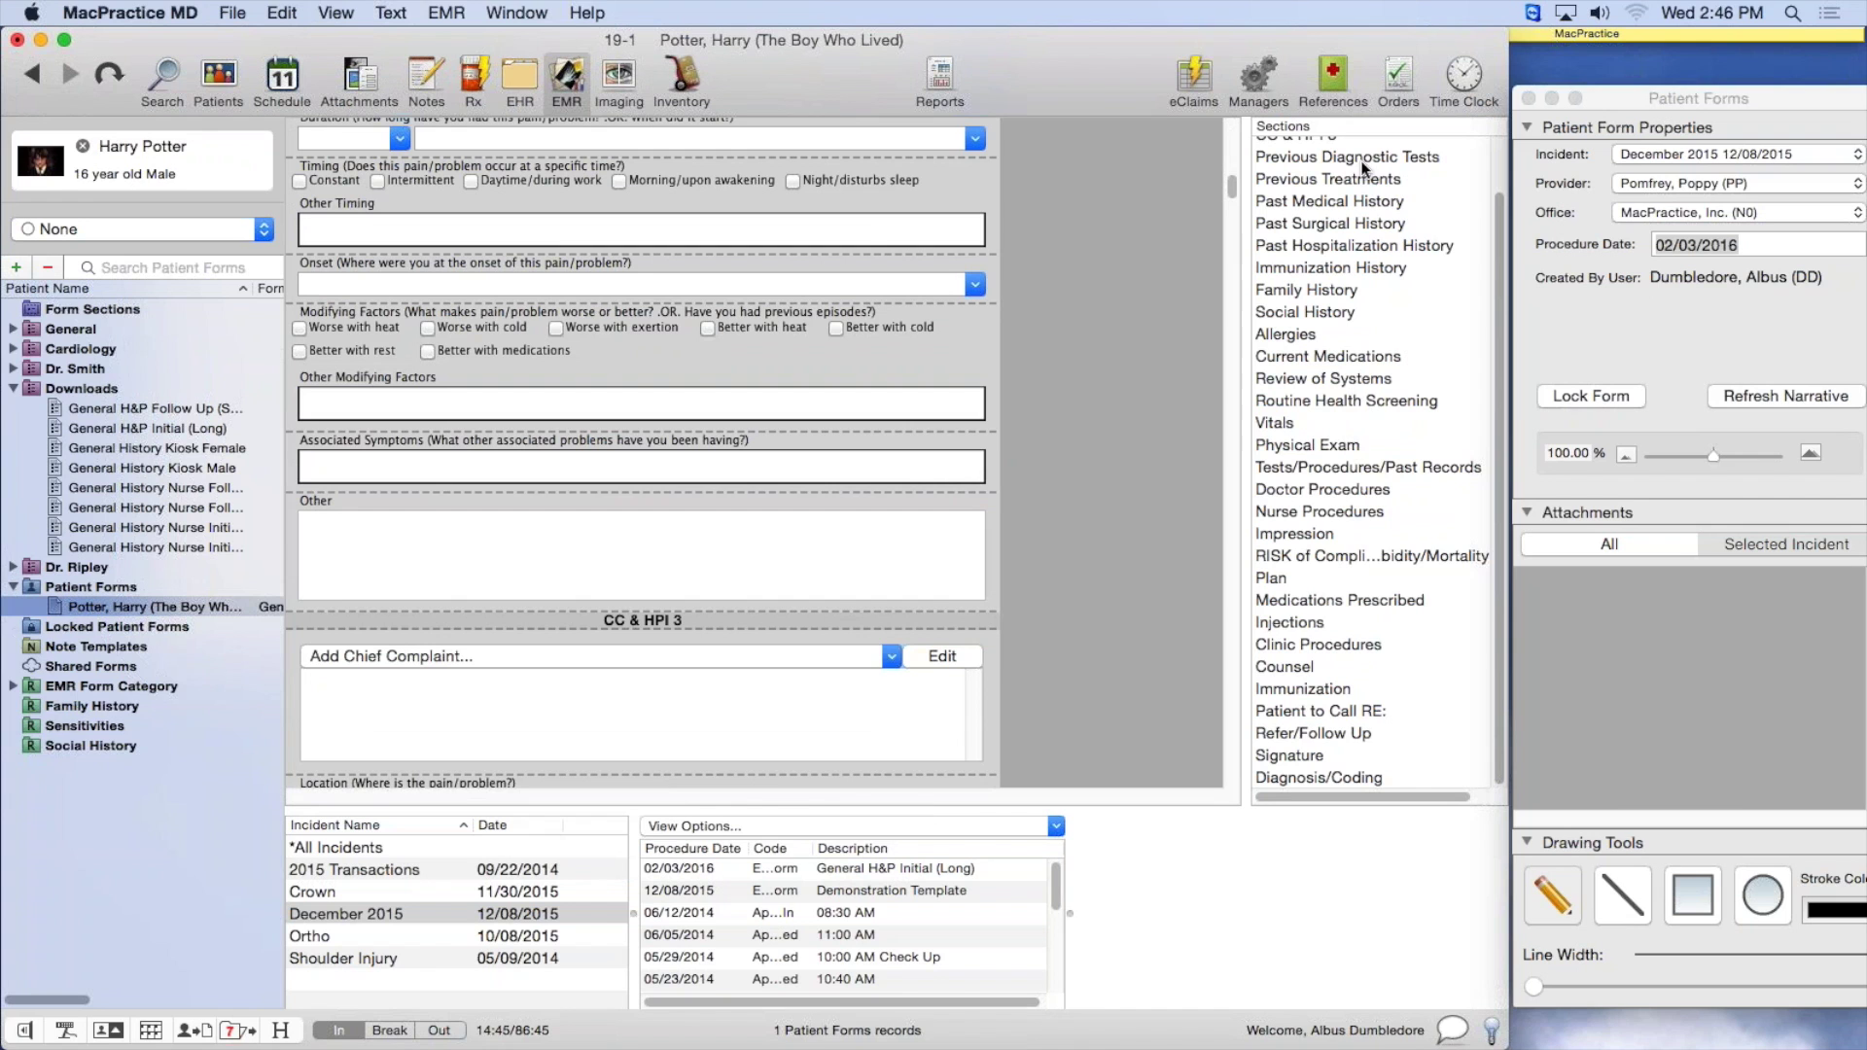
pyautogui.scroll(2, 1361, 503)
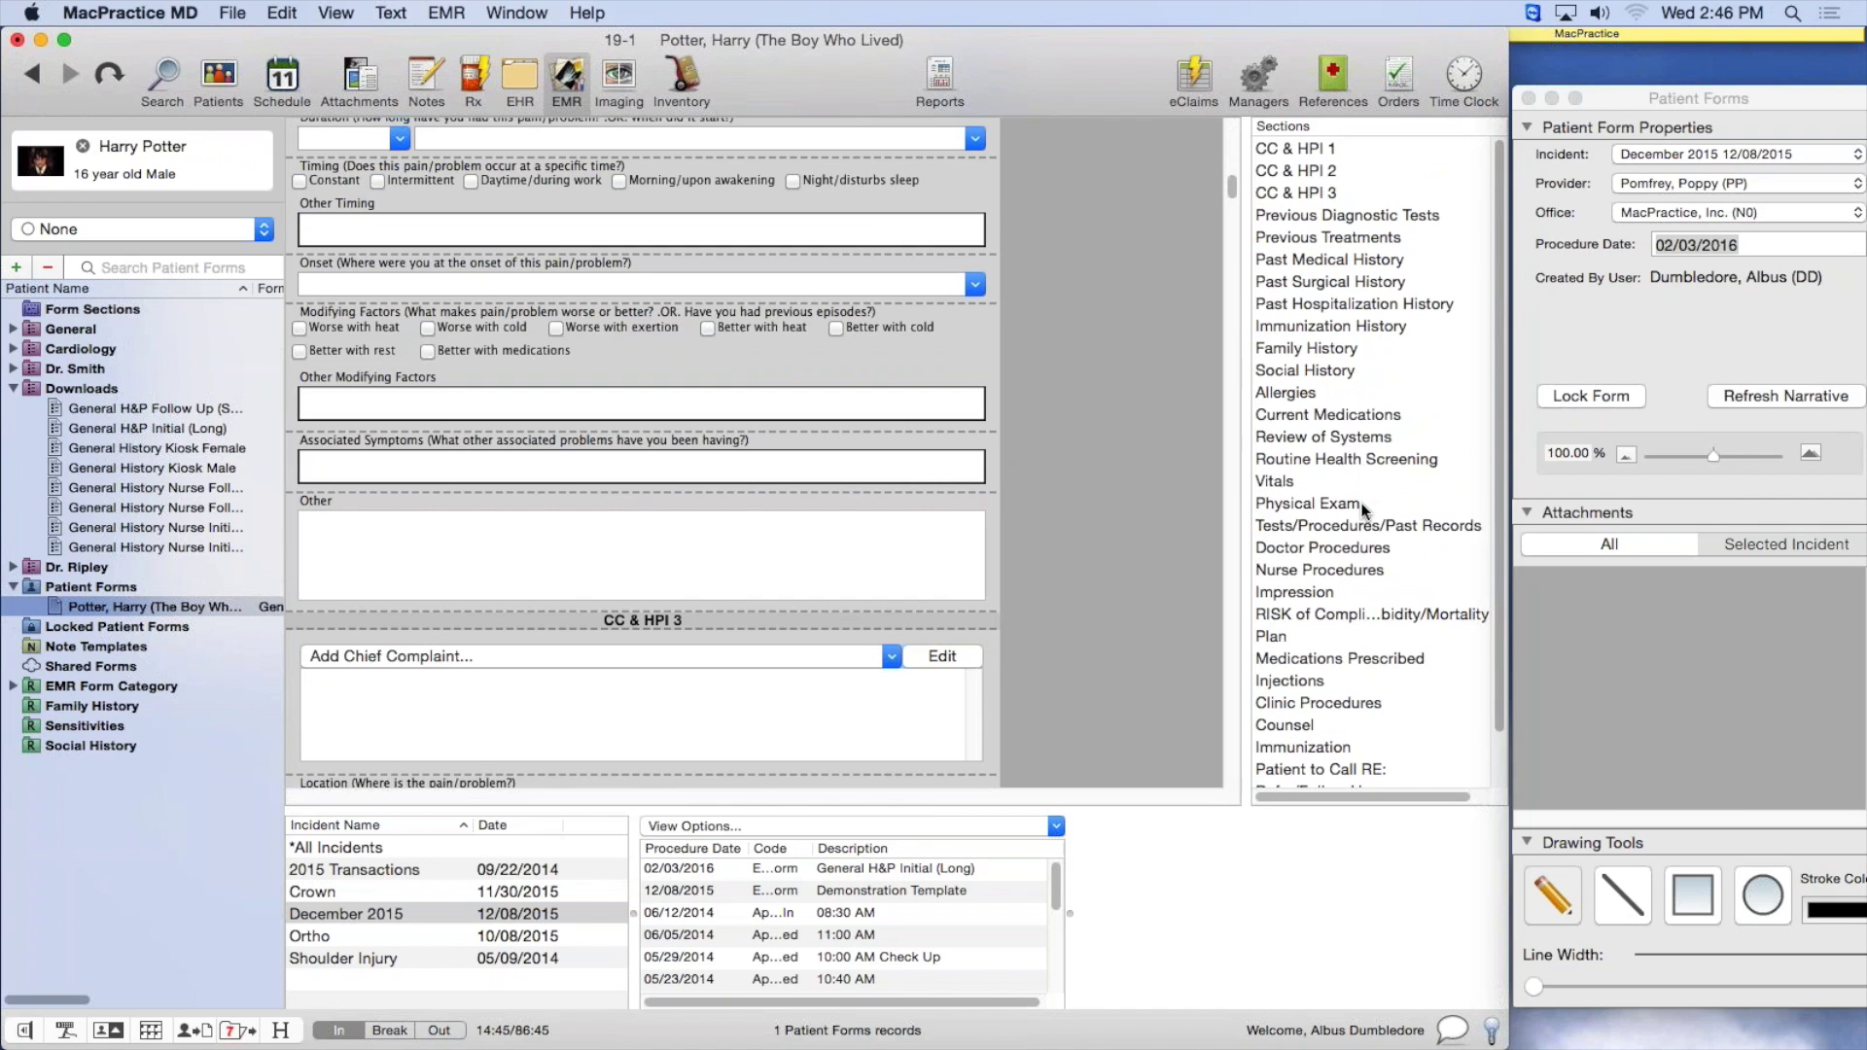
pyautogui.scroll(-2, 1361, 503)
pyautogui.moveTo(1232, 193)
pyautogui.mouseDown()
pyautogui.moveTo(1232, 134)
pyautogui.moveTo(1249, 452)
pyautogui.moveTo(1346, 778)
pyautogui.mouseUp()
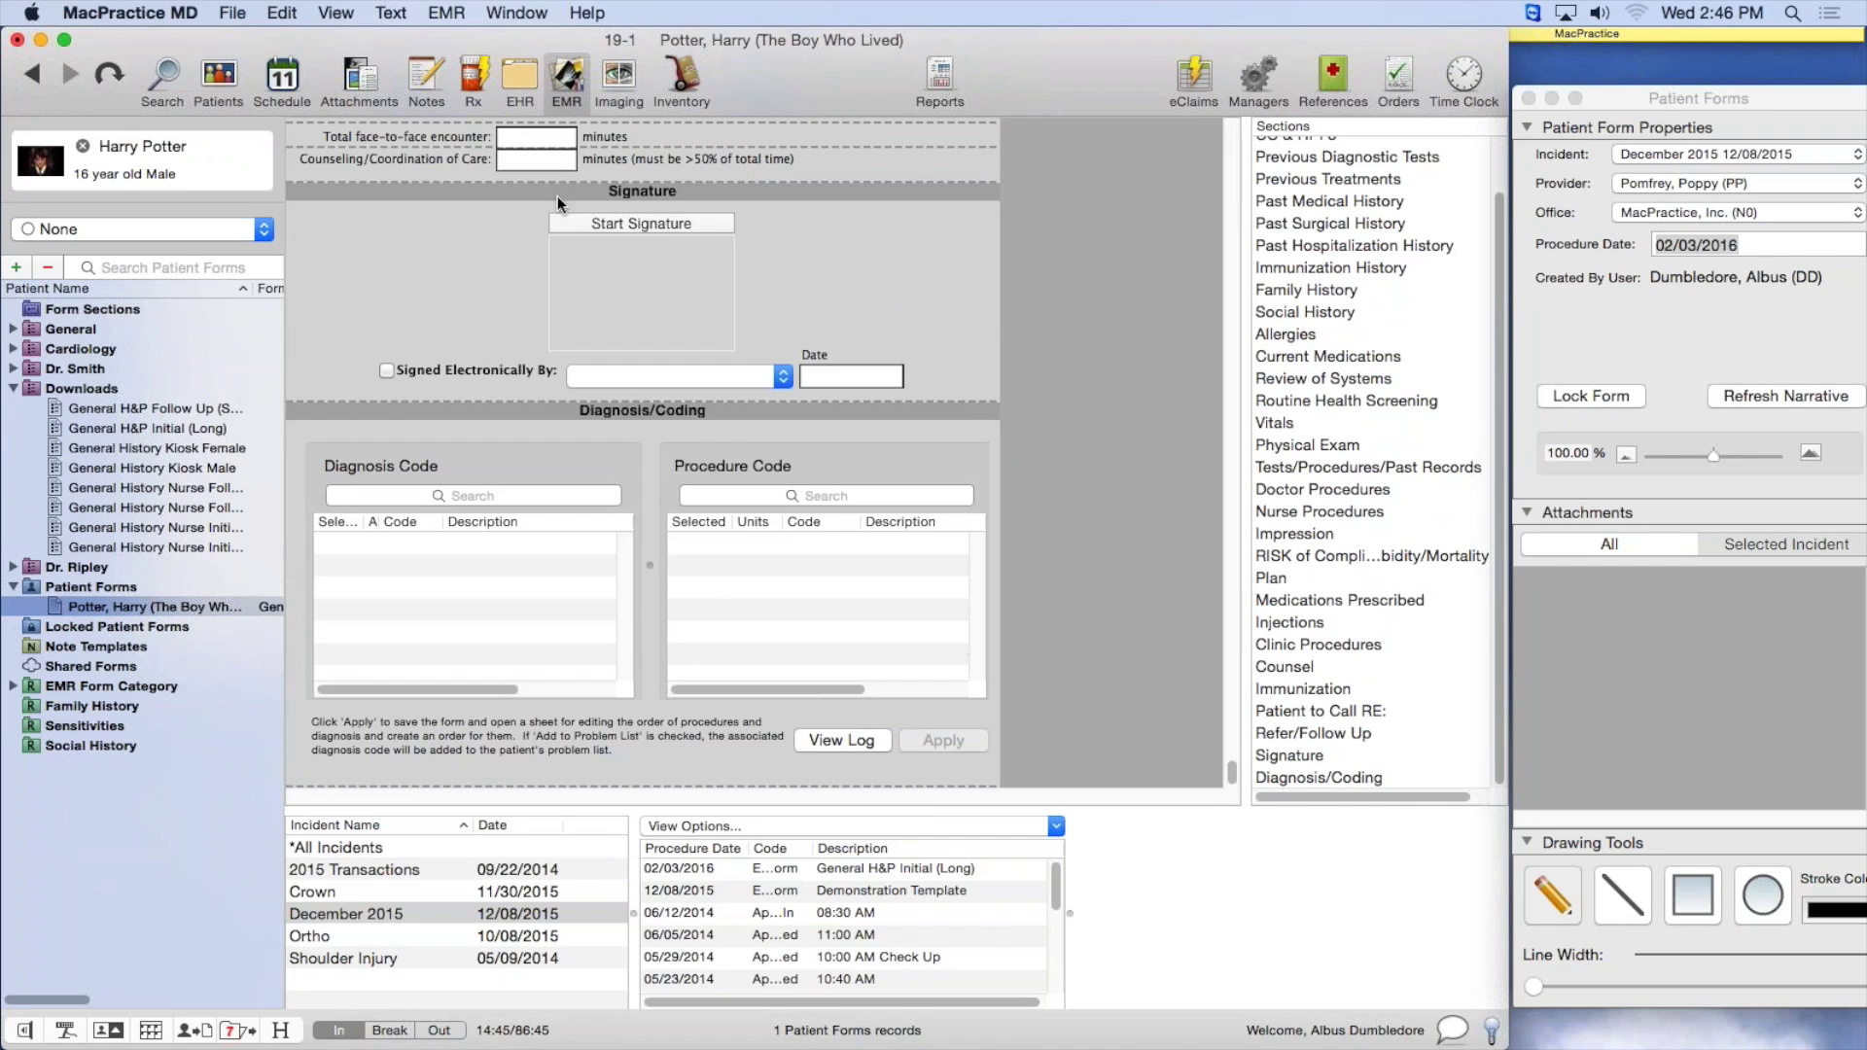
pyautogui.click(633, 223)
pyautogui.moveTo(376, 275)
pyautogui.mouseDown()
pyautogui.moveTo(829, 213)
pyautogui.moveTo(563, 592)
pyautogui.moveTo(1179, 777)
pyautogui.moveTo(1433, 330)
pyautogui.moveTo(1066, 146)
pyautogui.moveTo(496, 259)
pyautogui.moveTo(1146, 346)
pyautogui.moveTo(1446, 78)
pyautogui.moveTo(1383, 692)
pyautogui.mouseUp()
pyautogui.click(1535, 945)
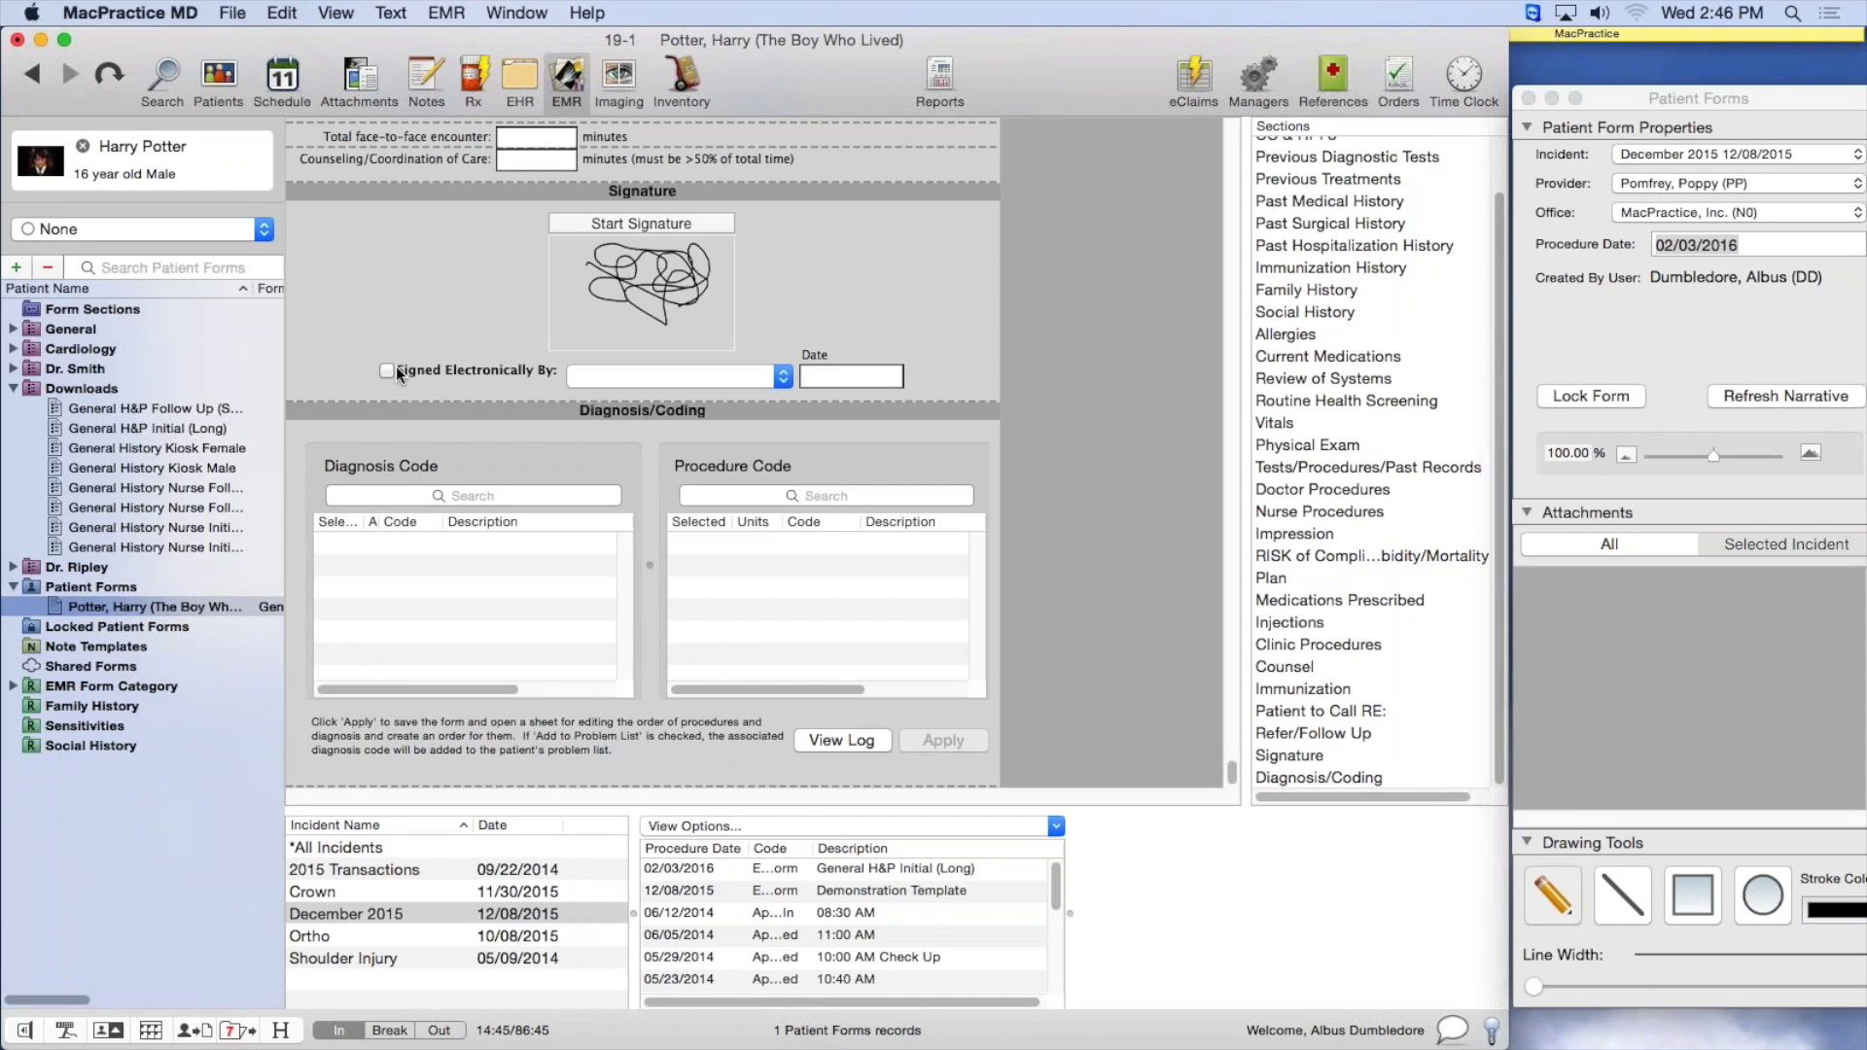
# Mark the form as electronically signed by the provider, date the signature 02/03/2016, and save the form
pyautogui.click(785, 378)
pyautogui.click(678, 408)
pyautogui.click(836, 380)
pyautogui.press('t')
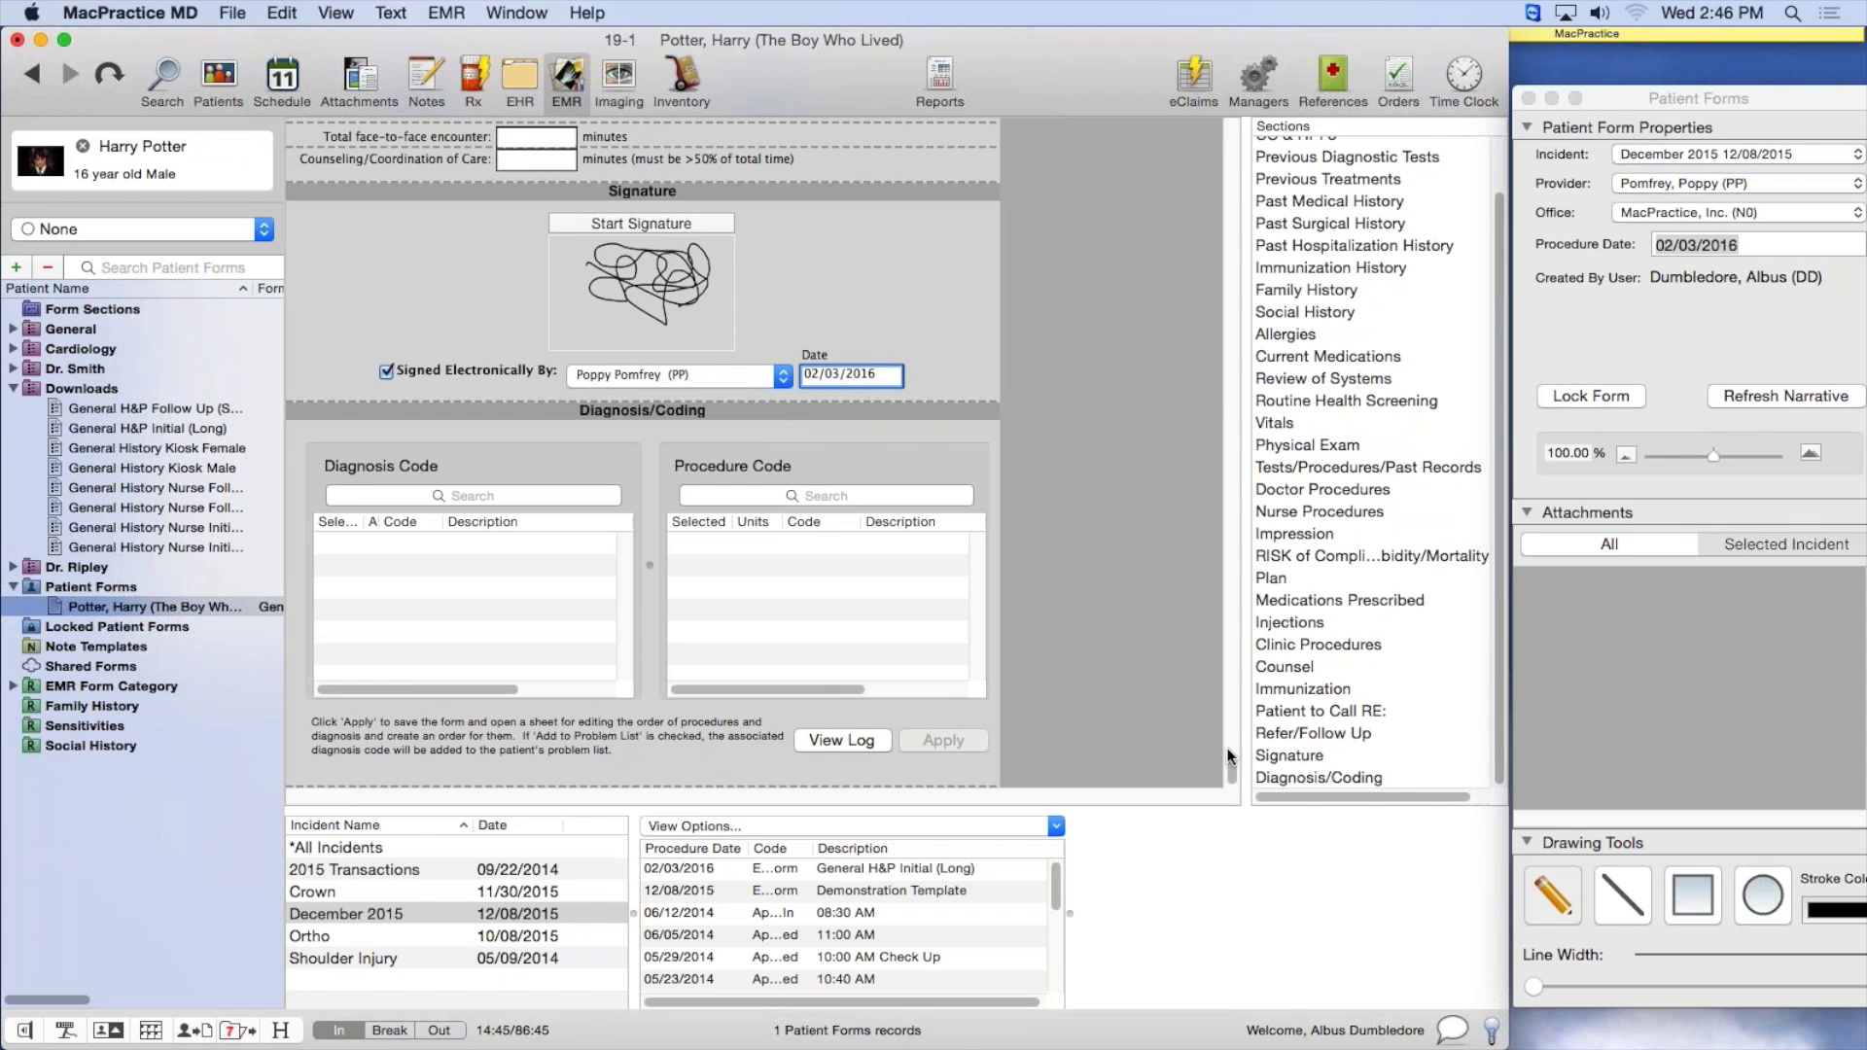
pyautogui.moveTo(1237, 779); pyautogui.dragTo(1235, 661)
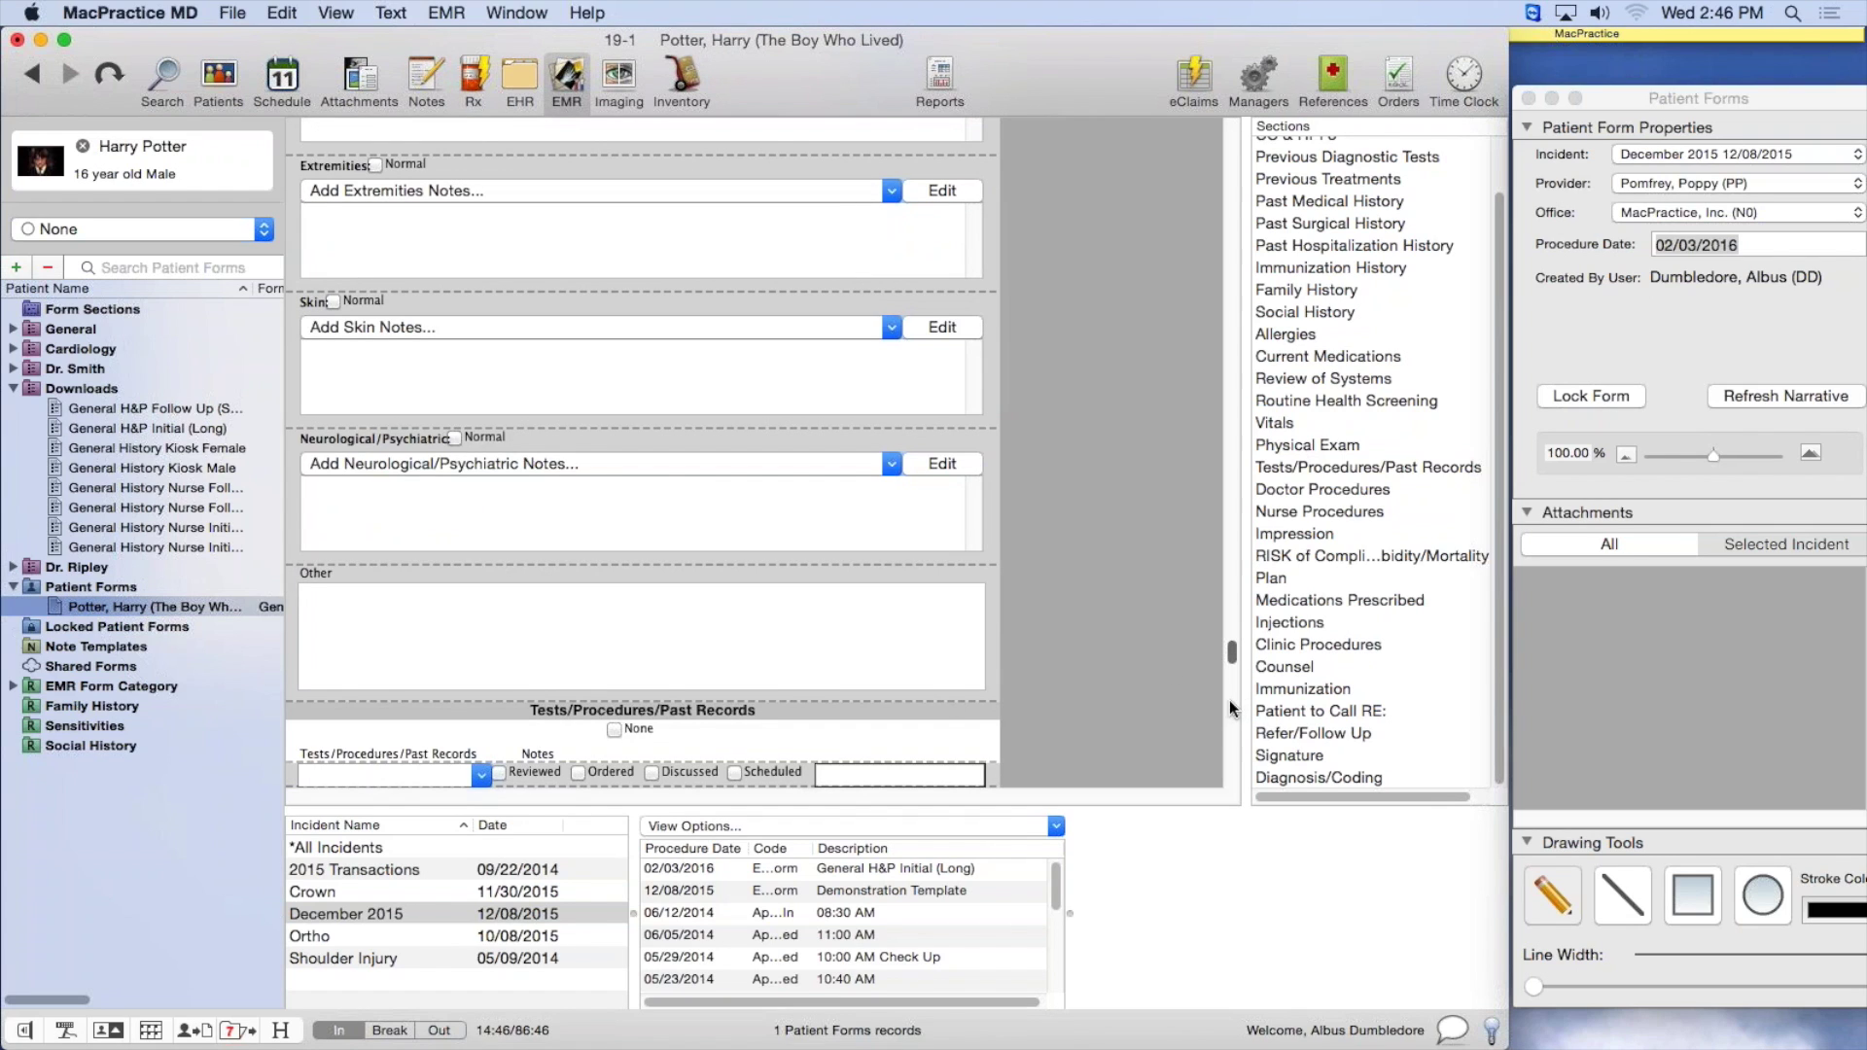
pyautogui.press('super+s')
# Compare the completed form with its generated narrative by switching between the two views, ending on the form view
pyautogui.moveTo(1230, 654); pyautogui.dragTo(1252, 107)
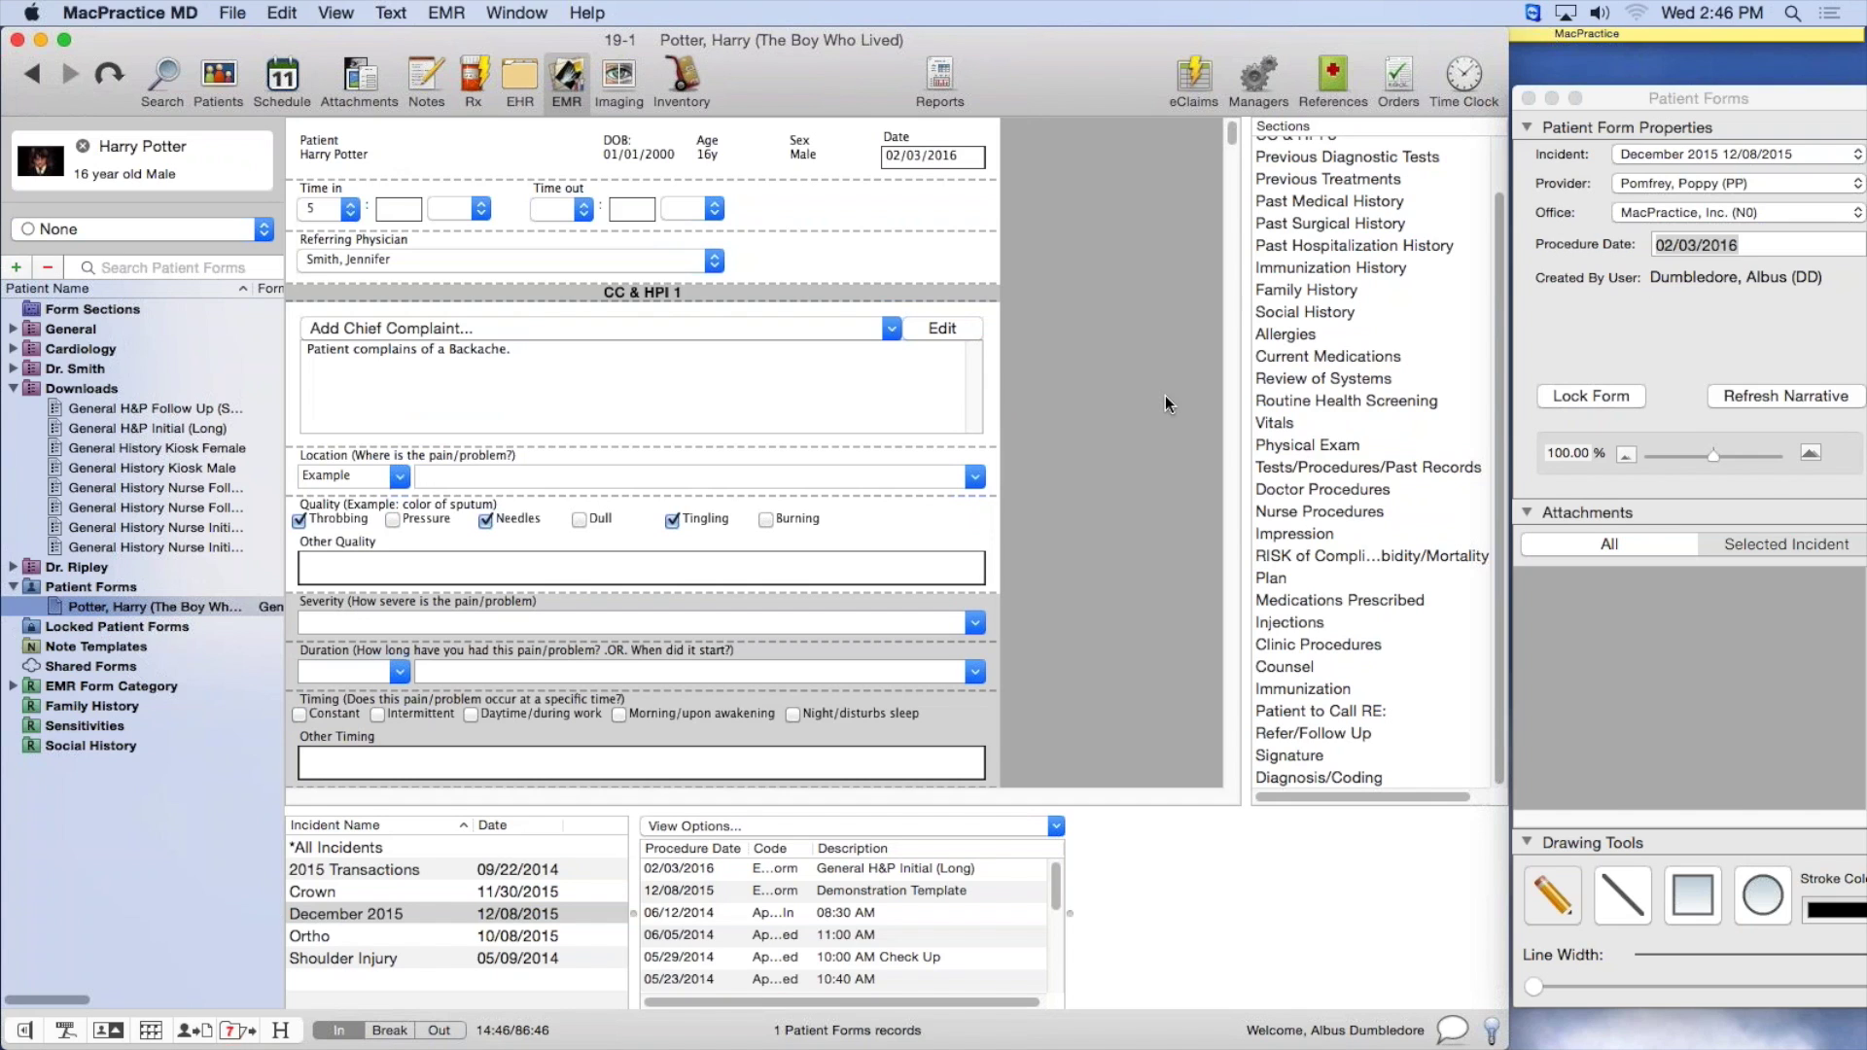
pyautogui.press('super+shift+n')
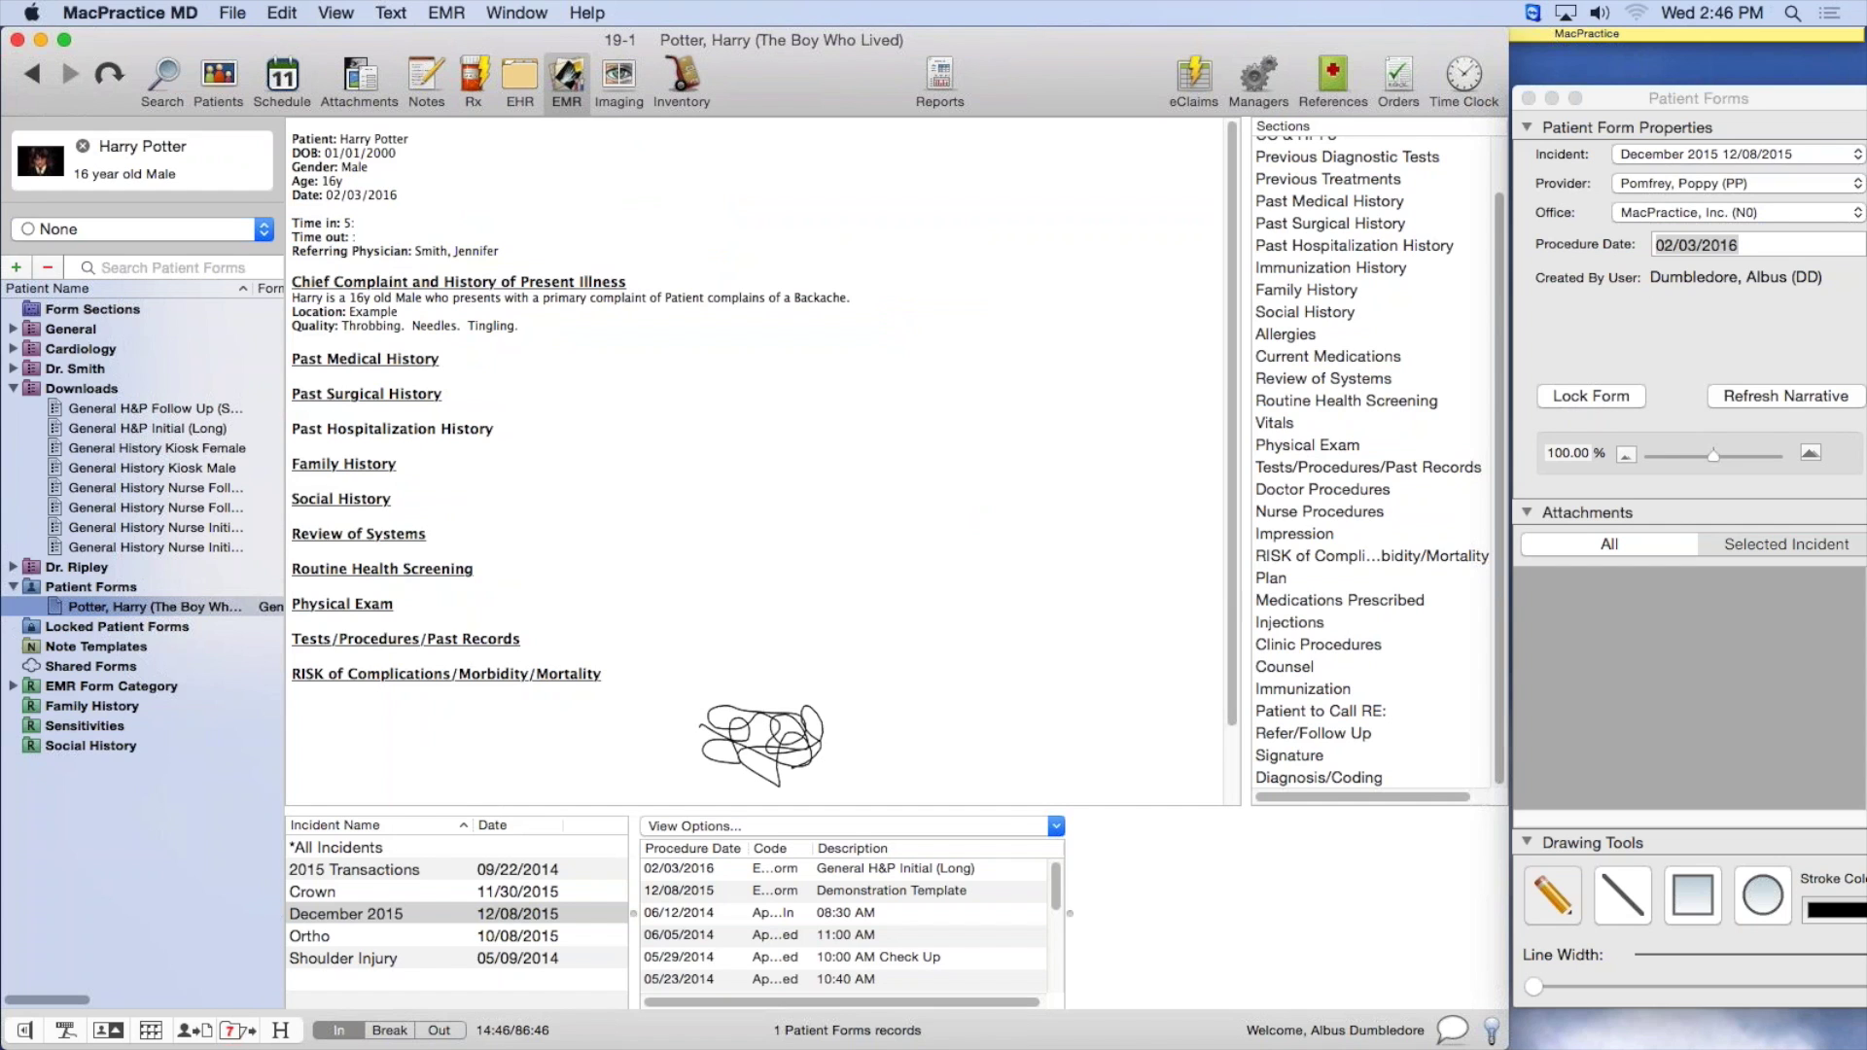
pyautogui.press('super+shift+n')
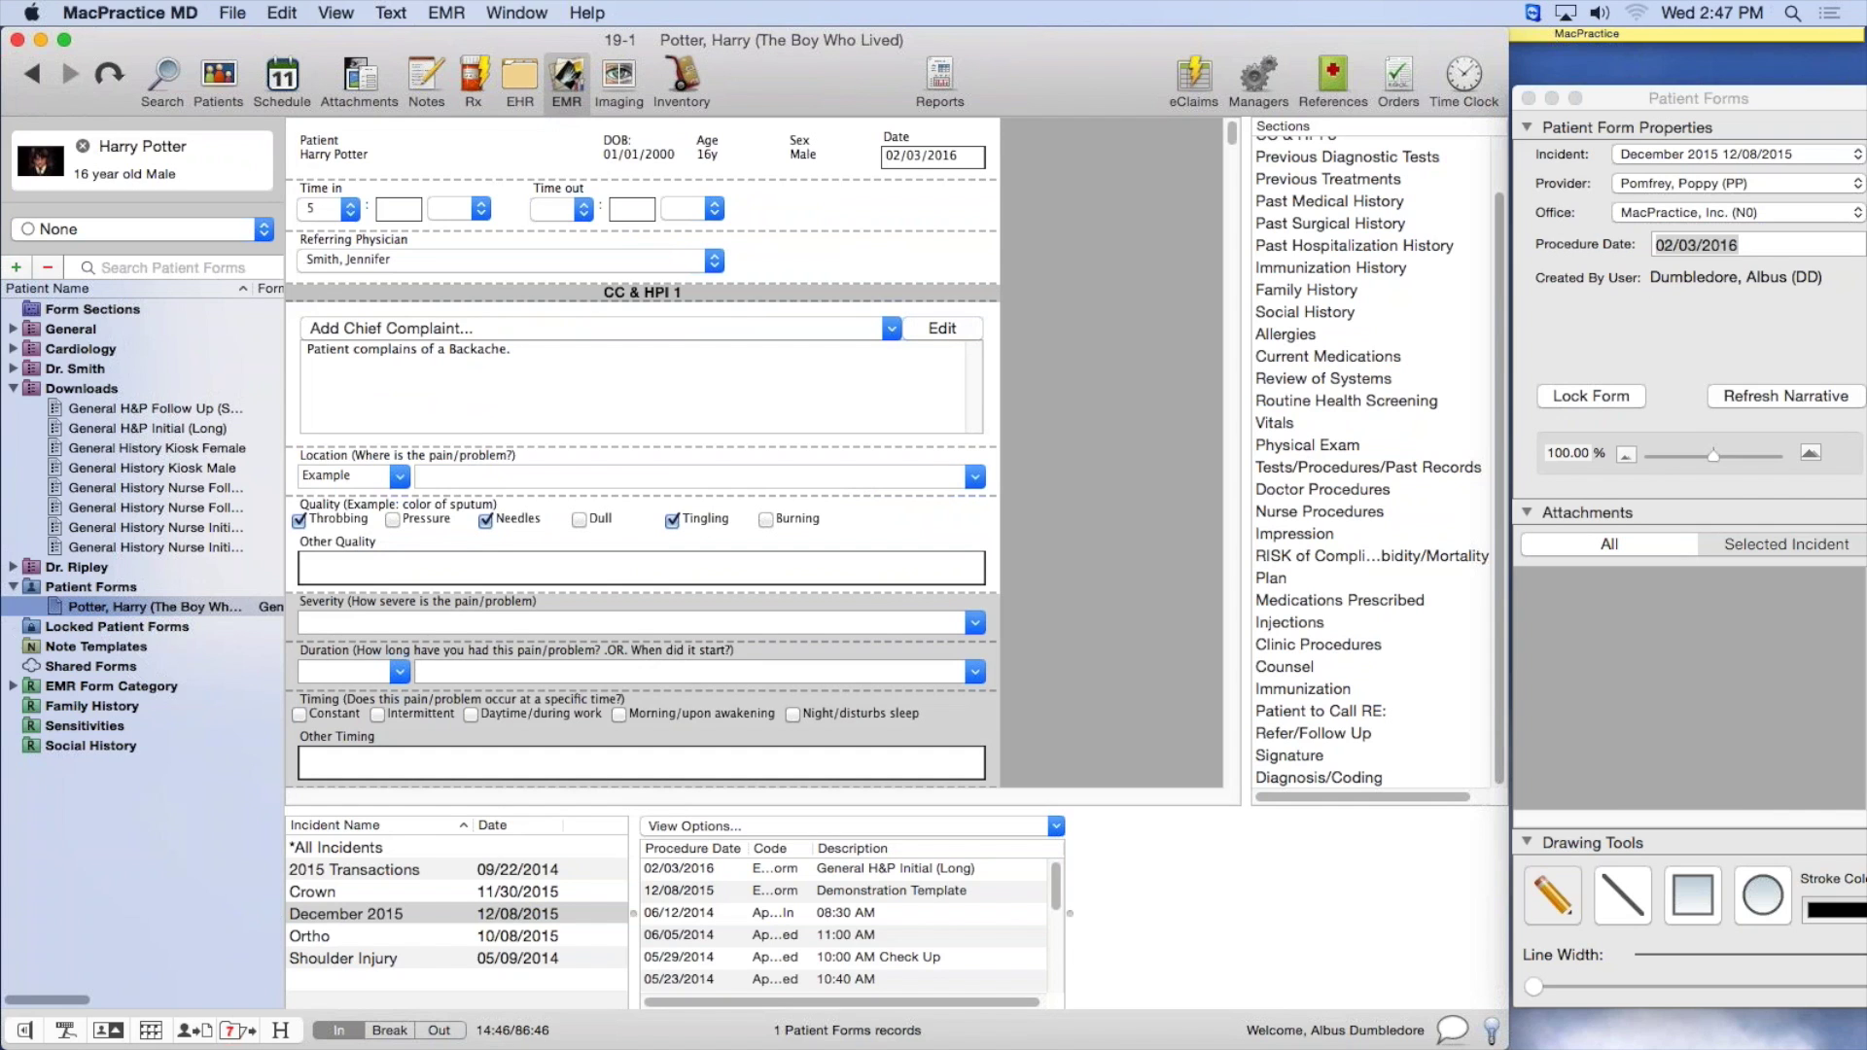
pyautogui.press('super+shift+n')
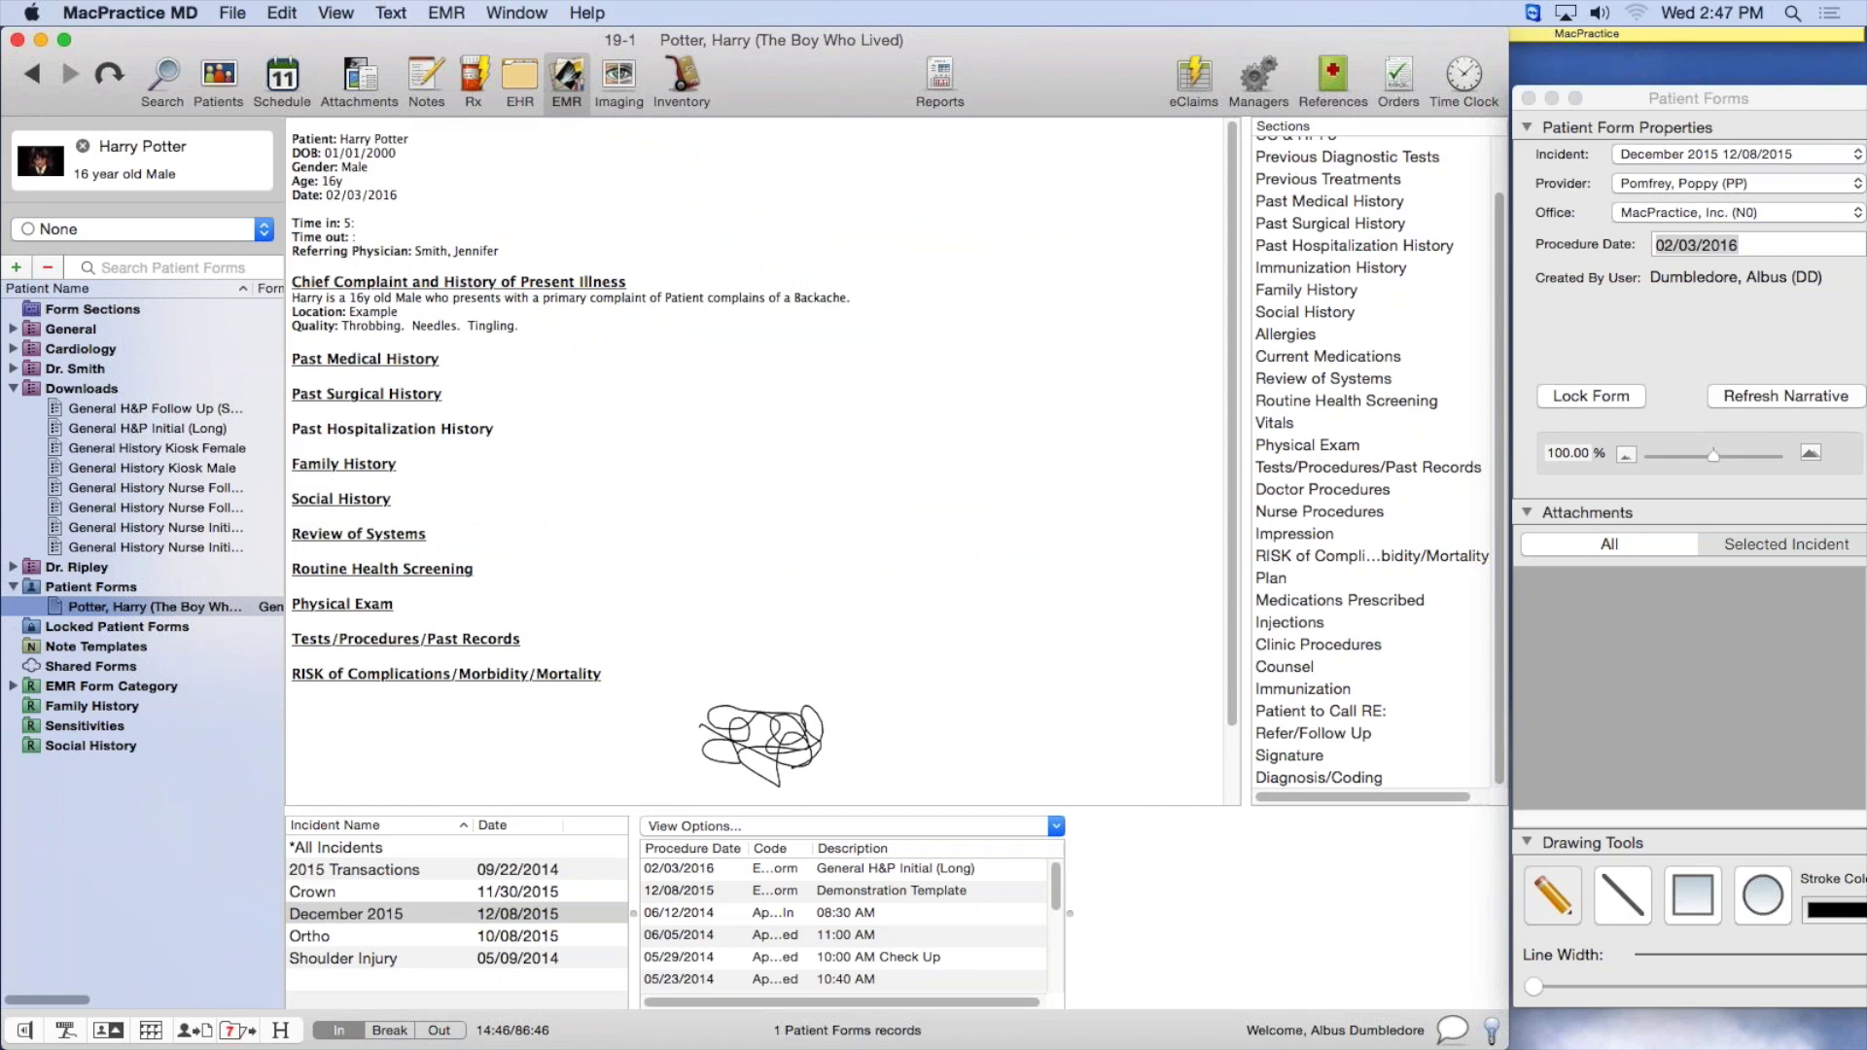
pyautogui.press('super+shift+n')
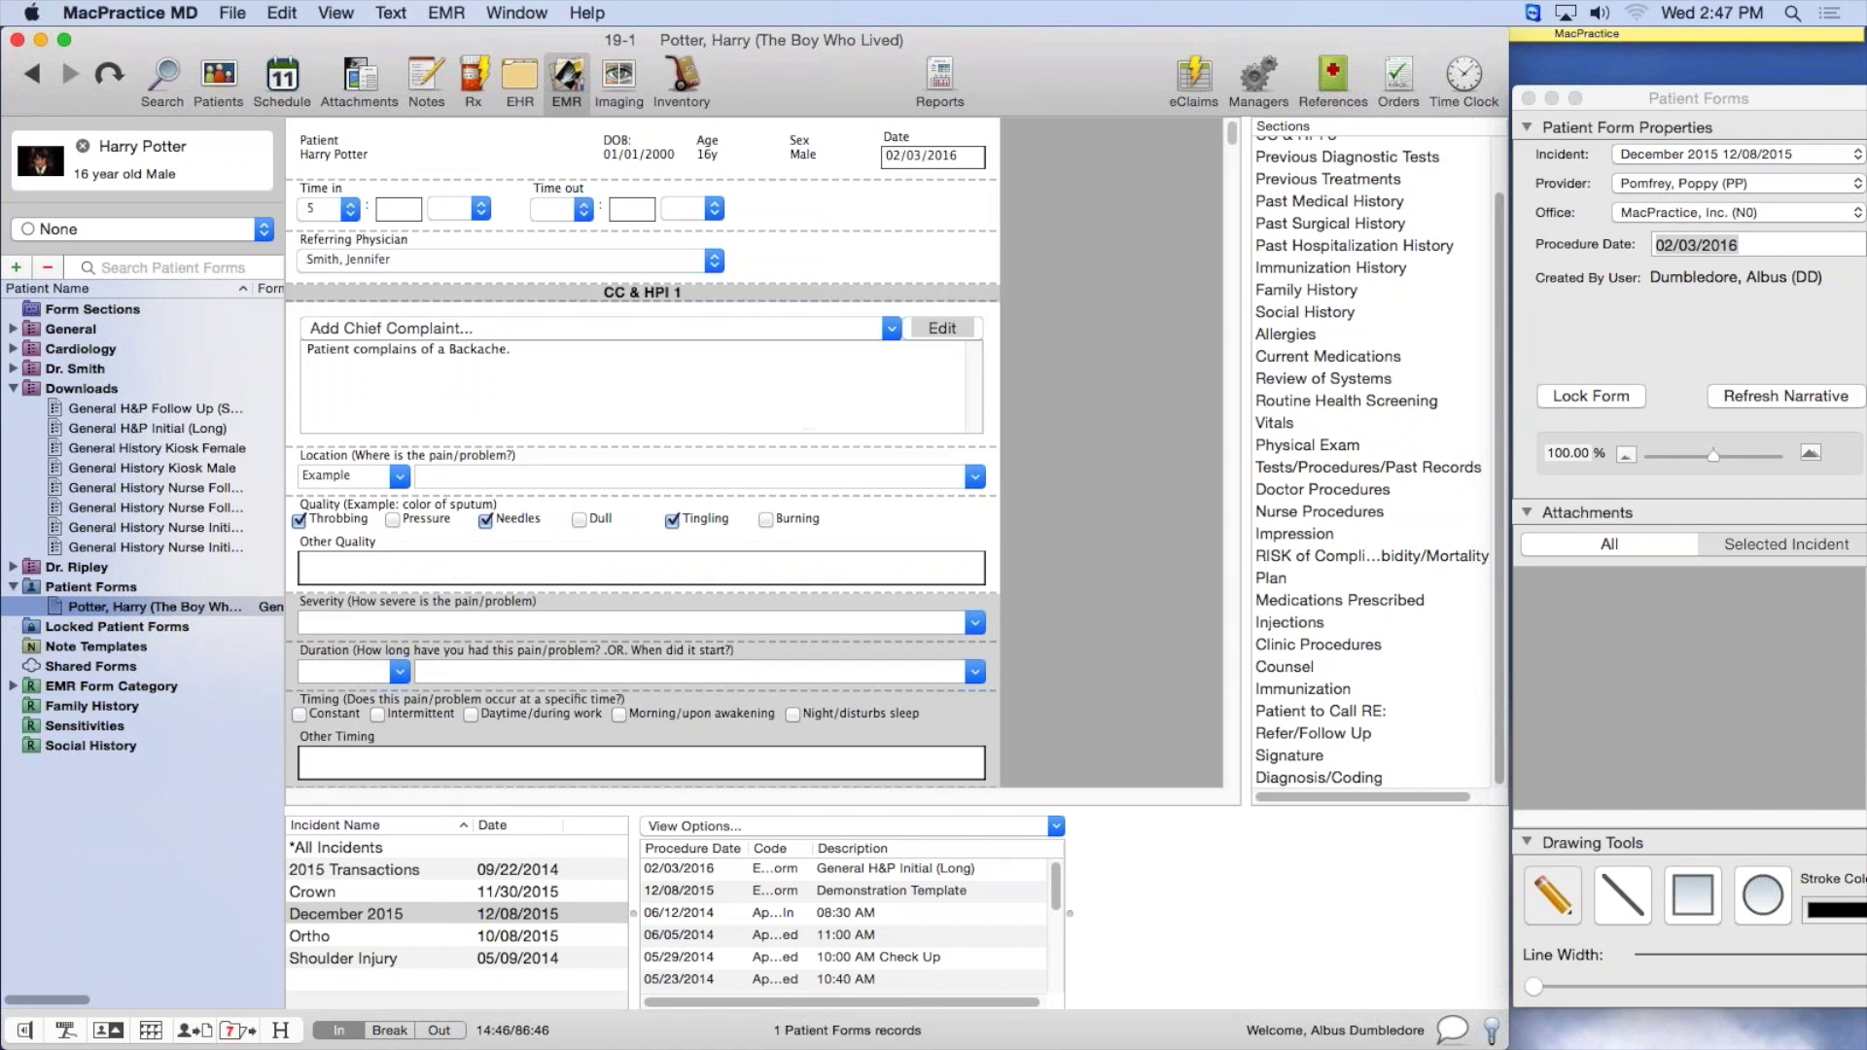
pyautogui.click(446, 12)
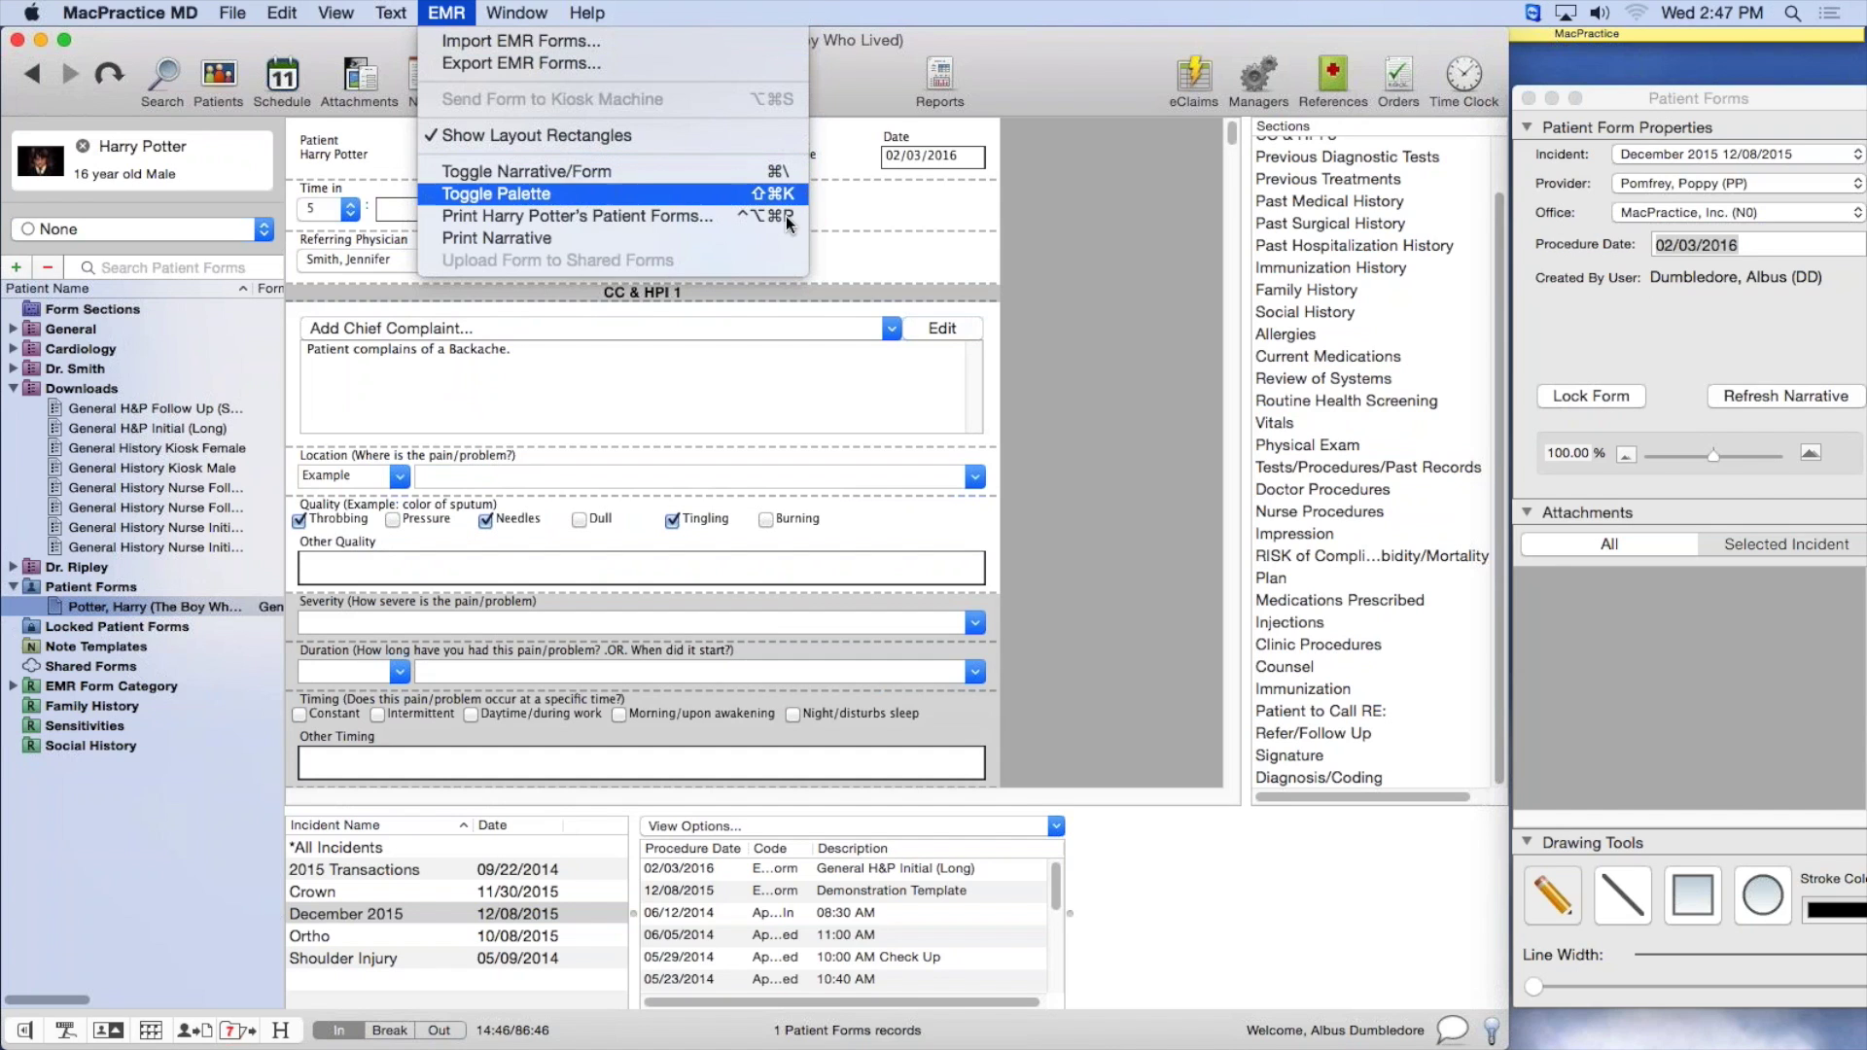
pyautogui.click(820, 376)
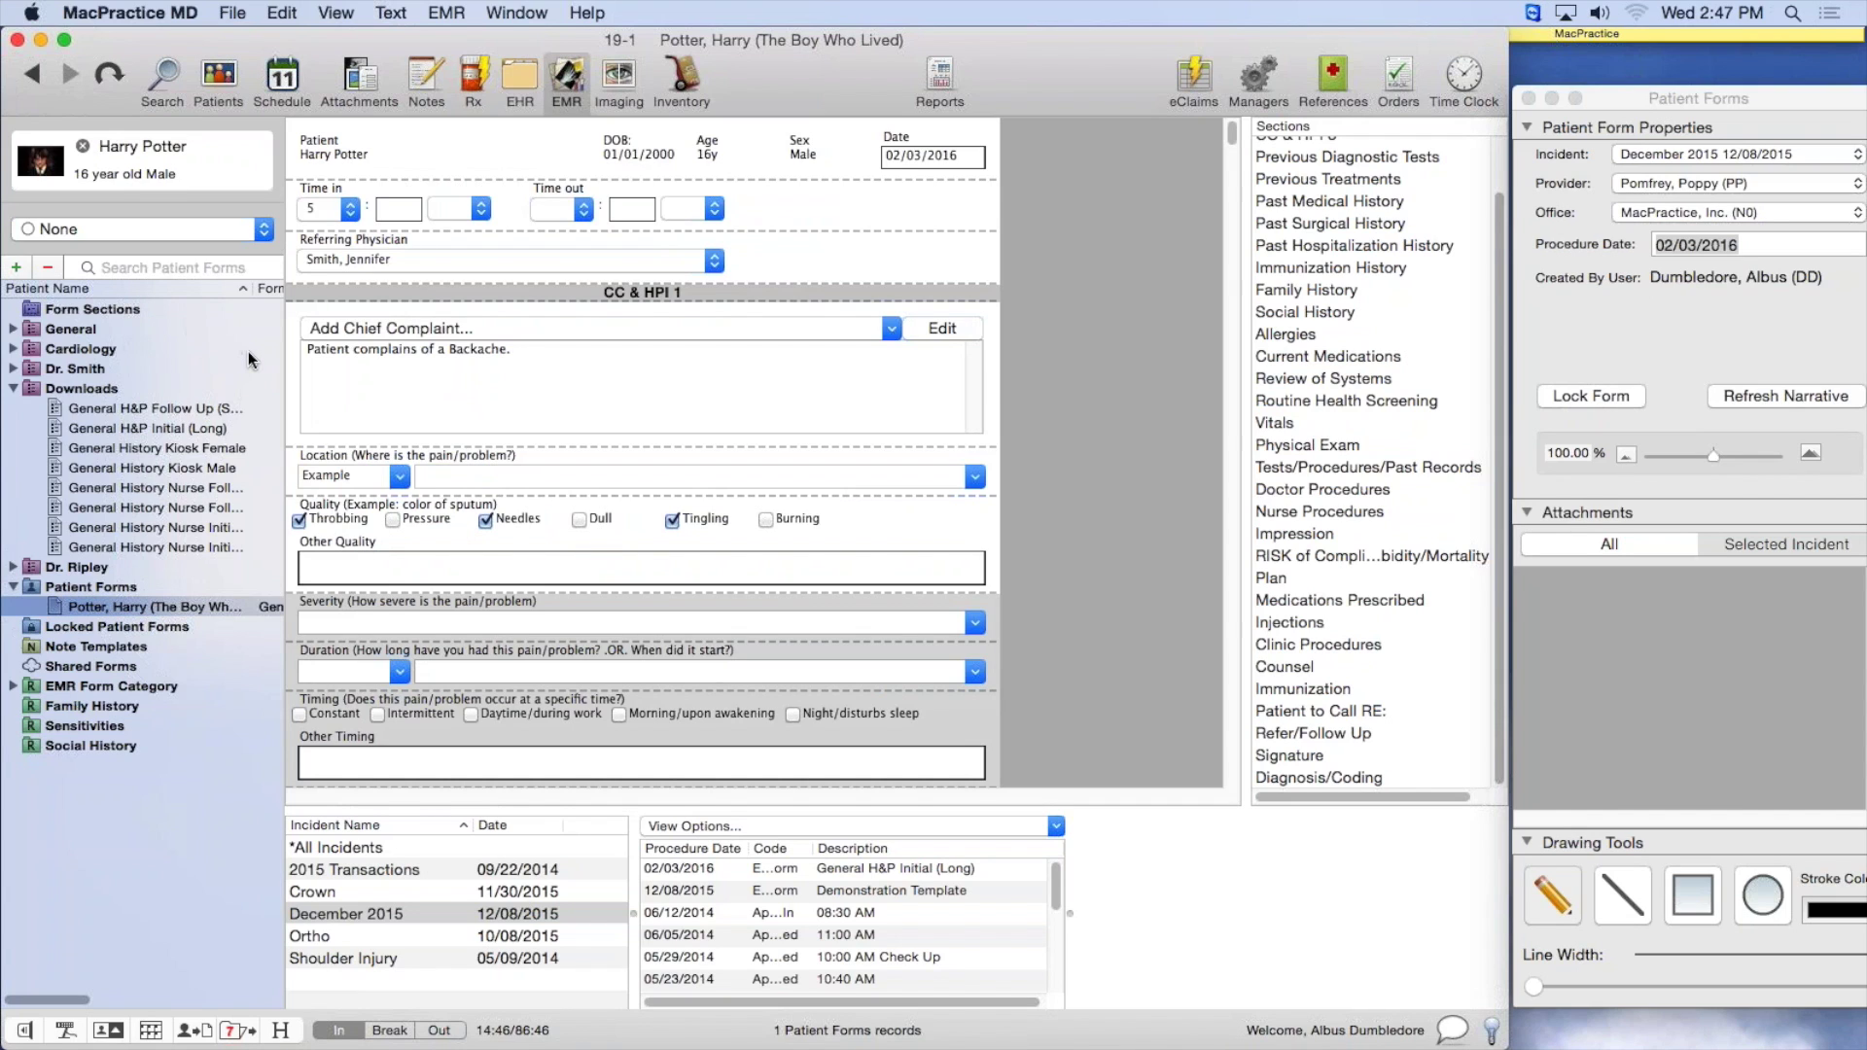
# Lock the completed General H&P Initial (Long) patient form by moving it into Locked Patient Forms
pyautogui.click(194, 606)
pyautogui.click(641, 369)
pyautogui.moveTo(1676, 96); pyautogui.dragTo(1490, 97)
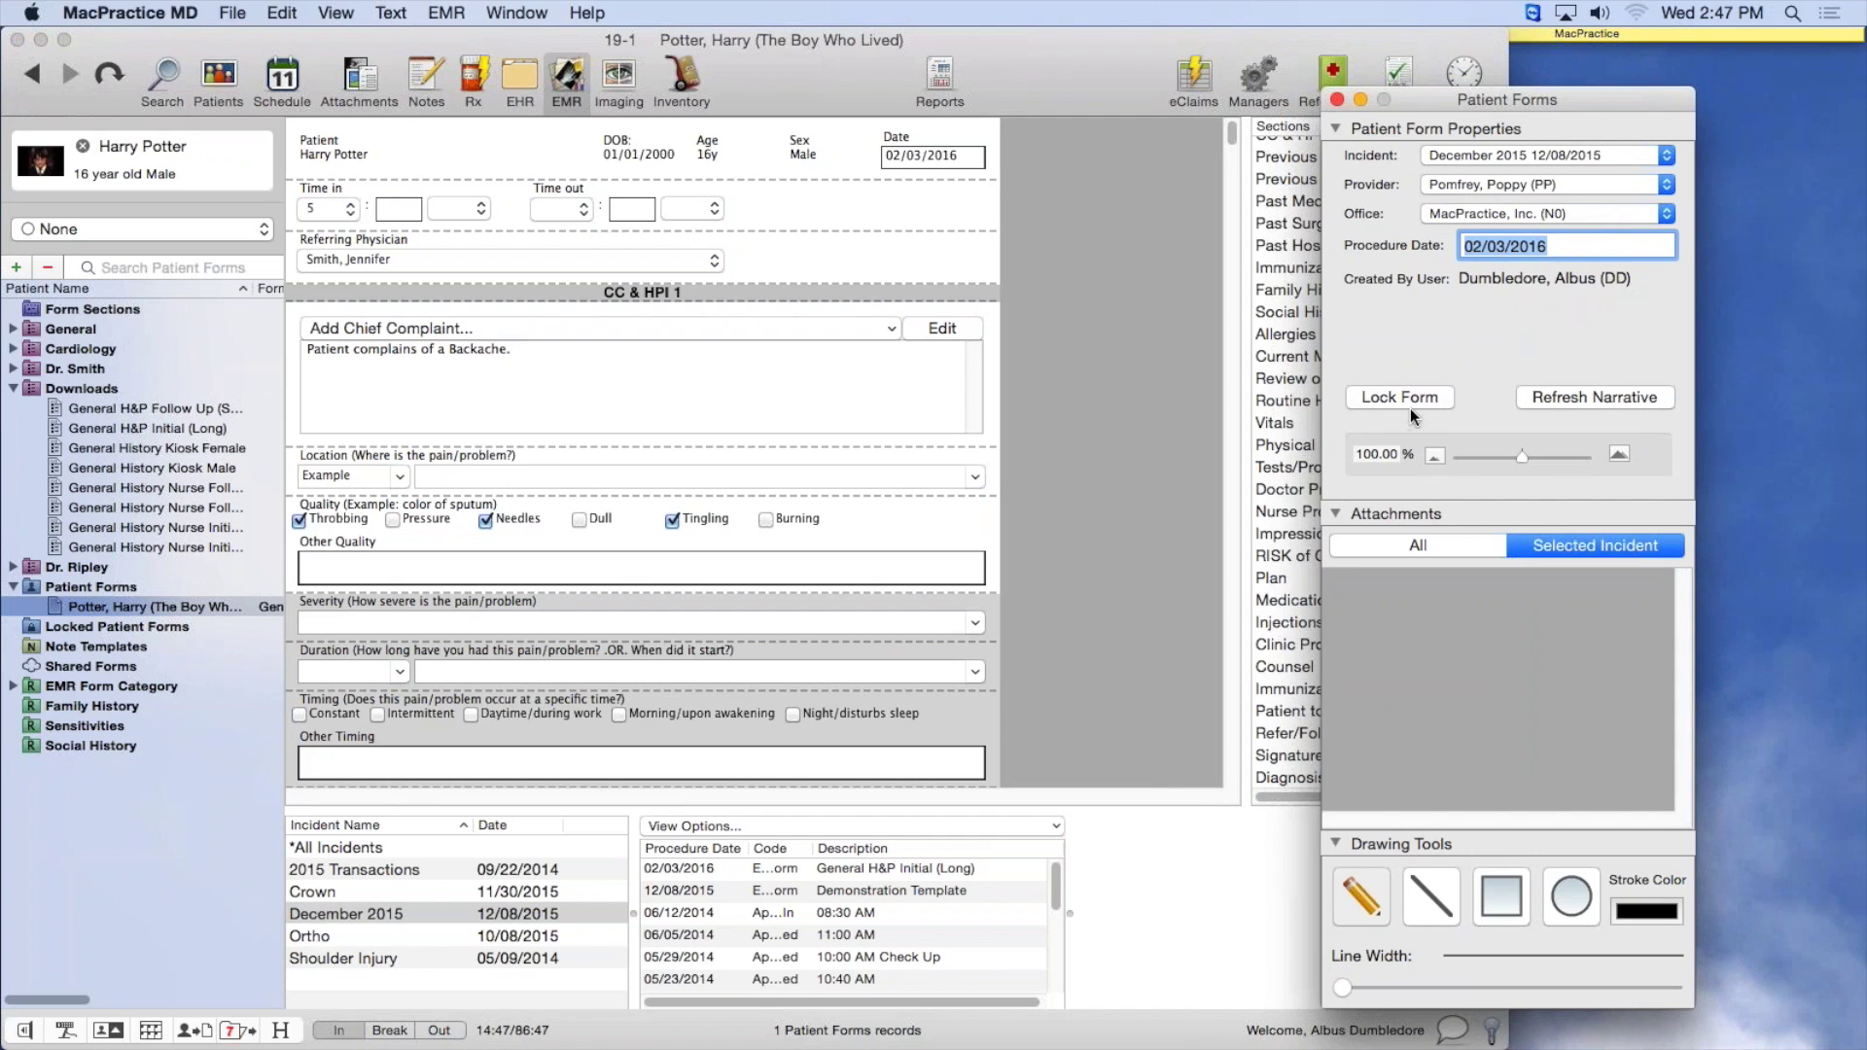
pyautogui.click(71, 609)
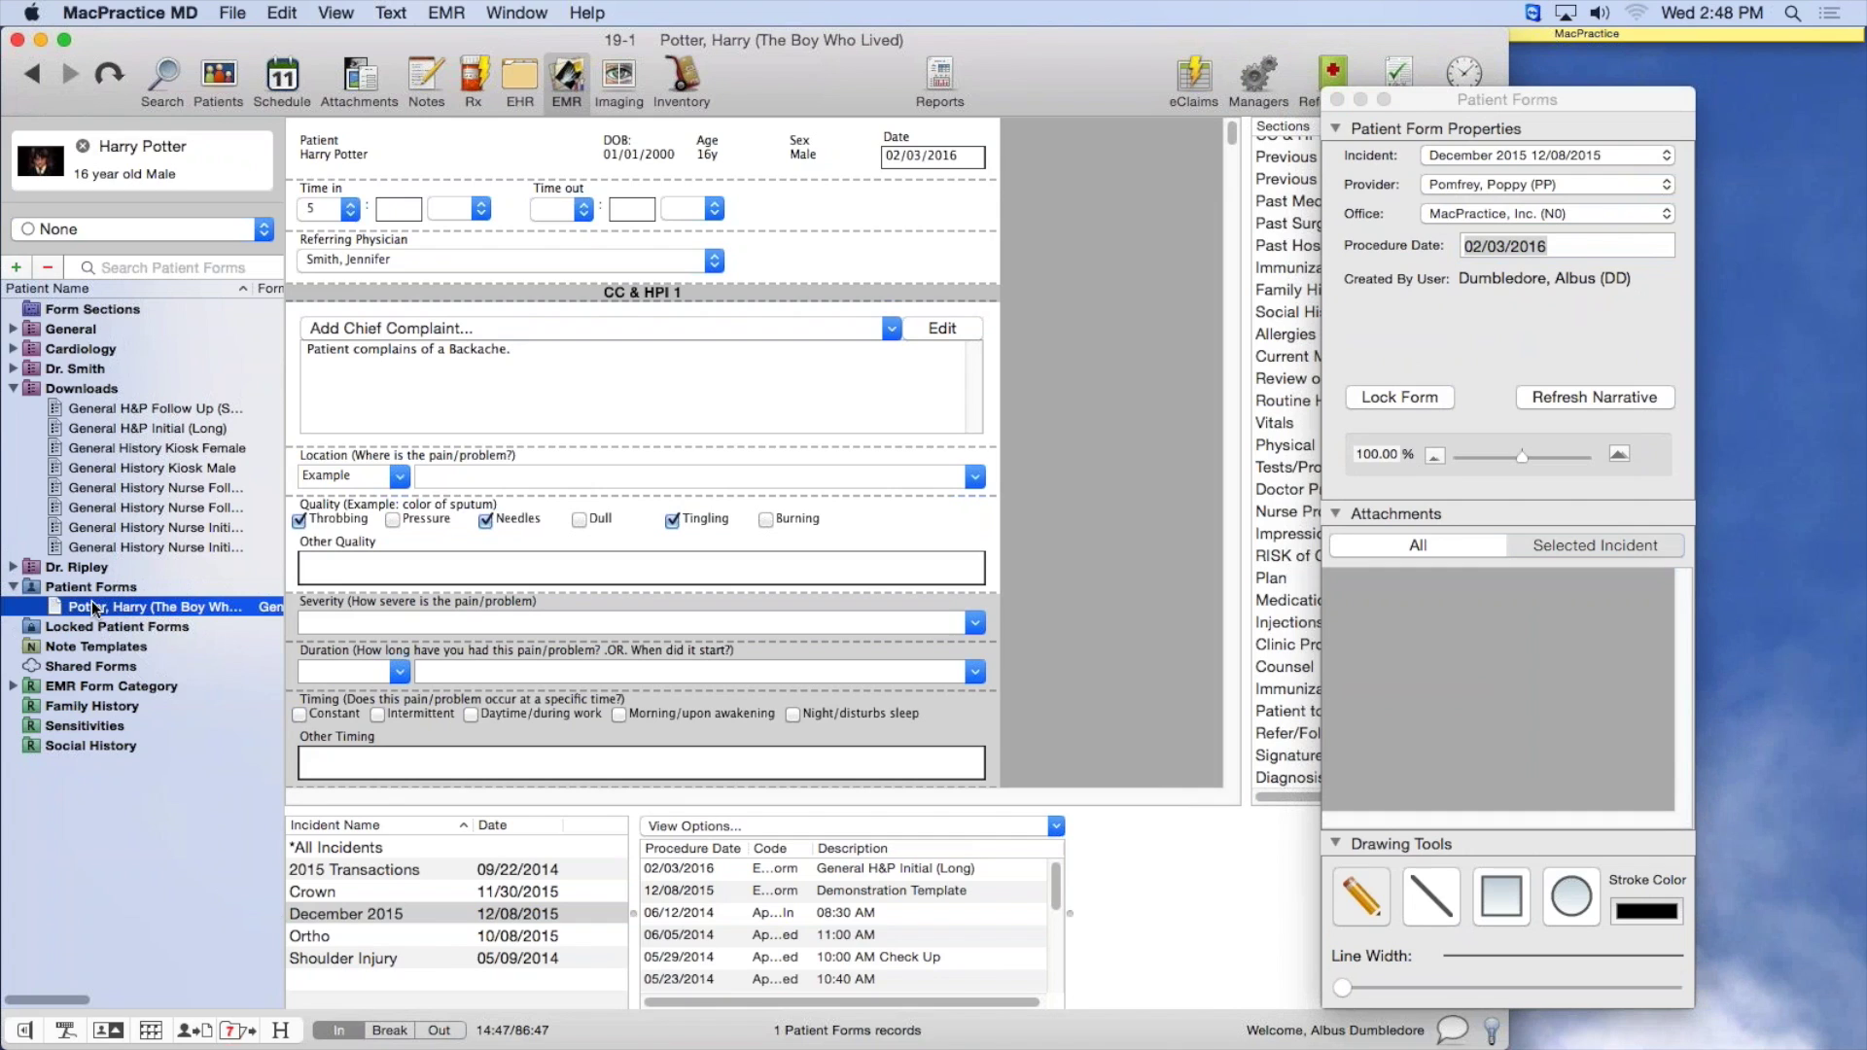
pyautogui.moveTo(94, 608)
pyautogui.mouseDown()
pyautogui.moveTo(131, 630)
pyautogui.moveTo(105, 626)
pyautogui.mouseUp()
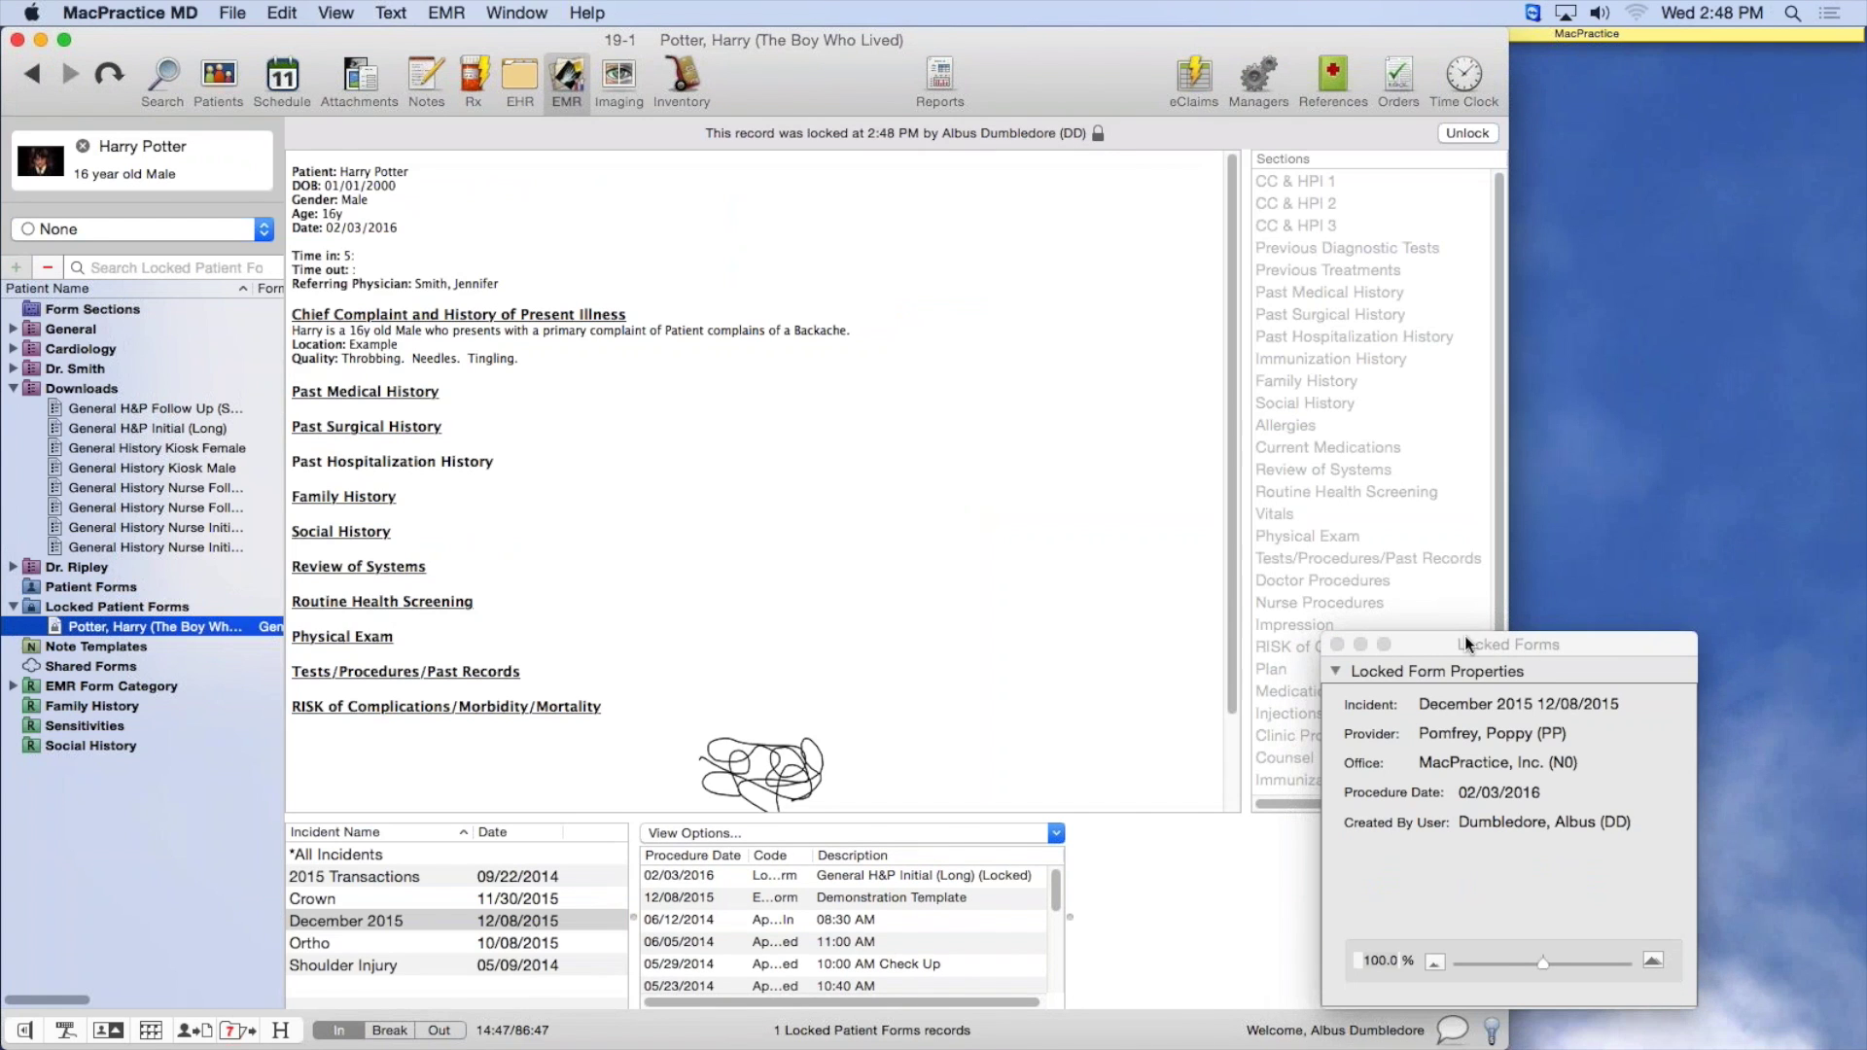
# Unlock the locked form by archiving and duplicating it, giving "Training" as the reason for archive
pyautogui.moveTo(1455, 642); pyautogui.dragTo(1588, 299)
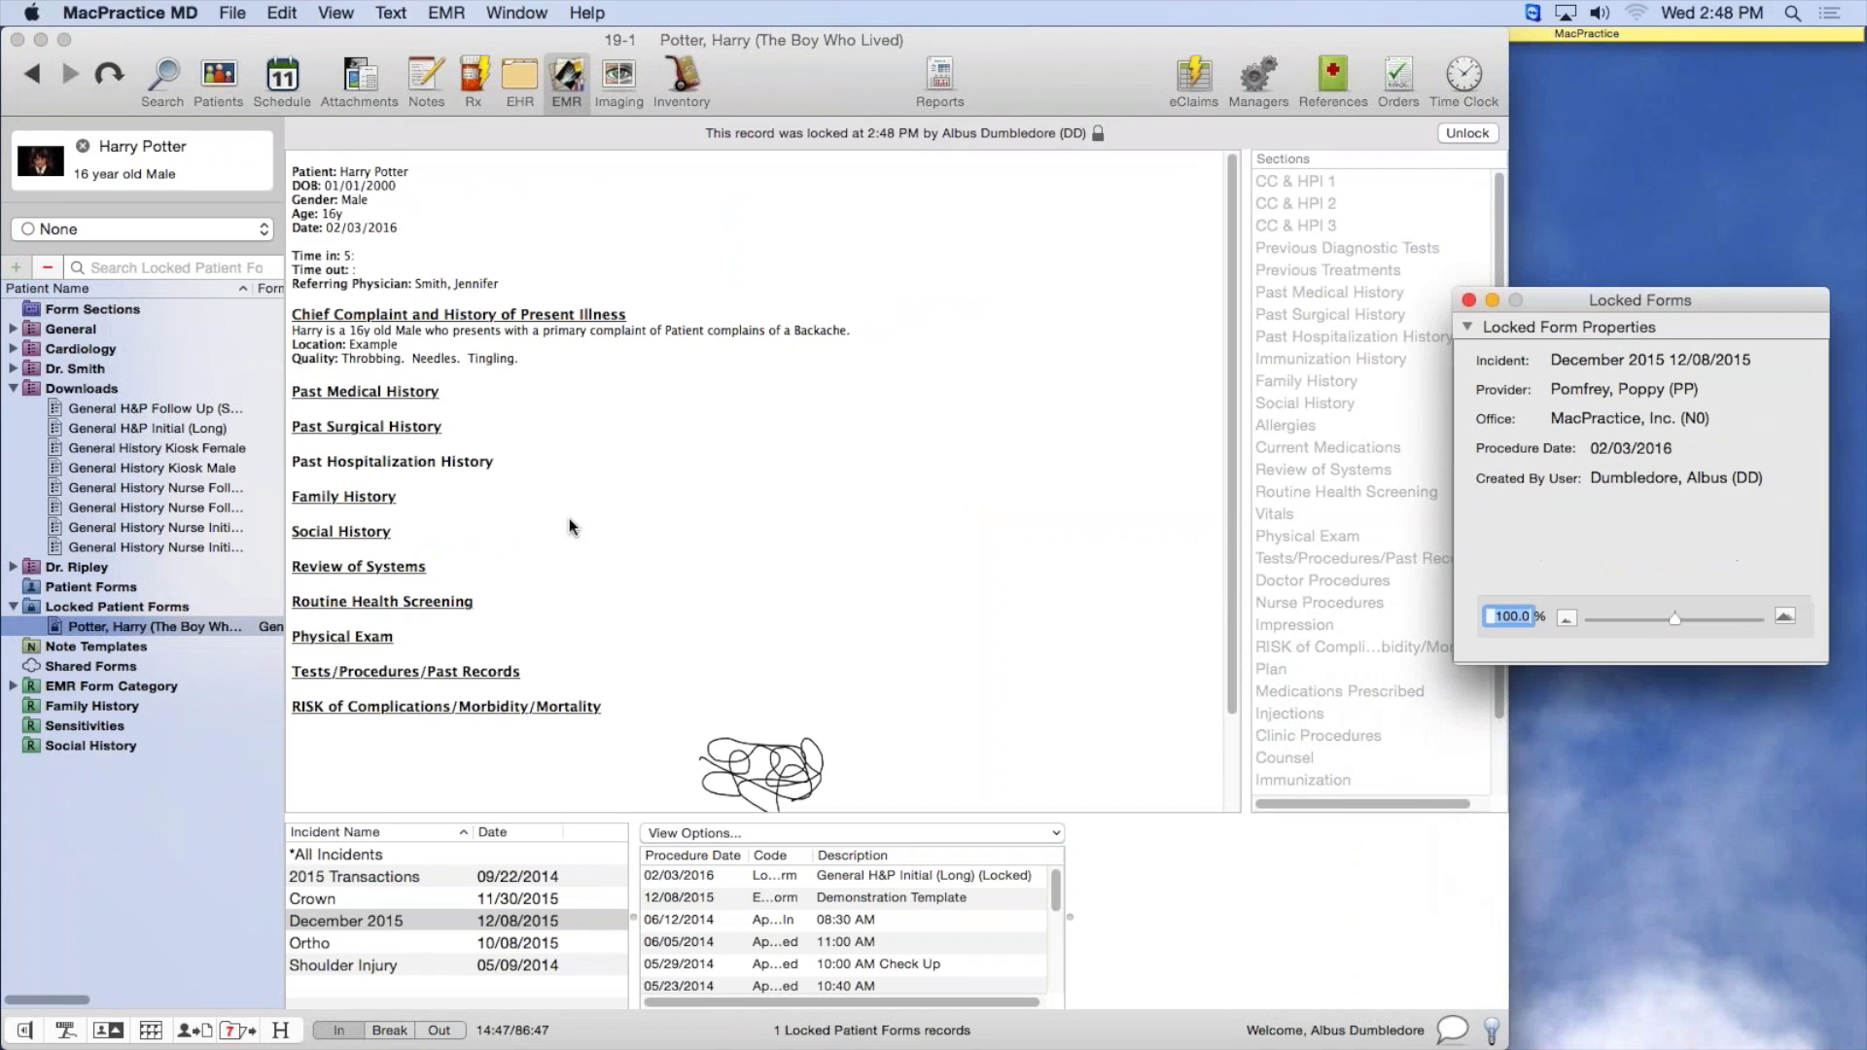
pyautogui.click(744, 528)
pyautogui.scroll(-3, 1231, 388)
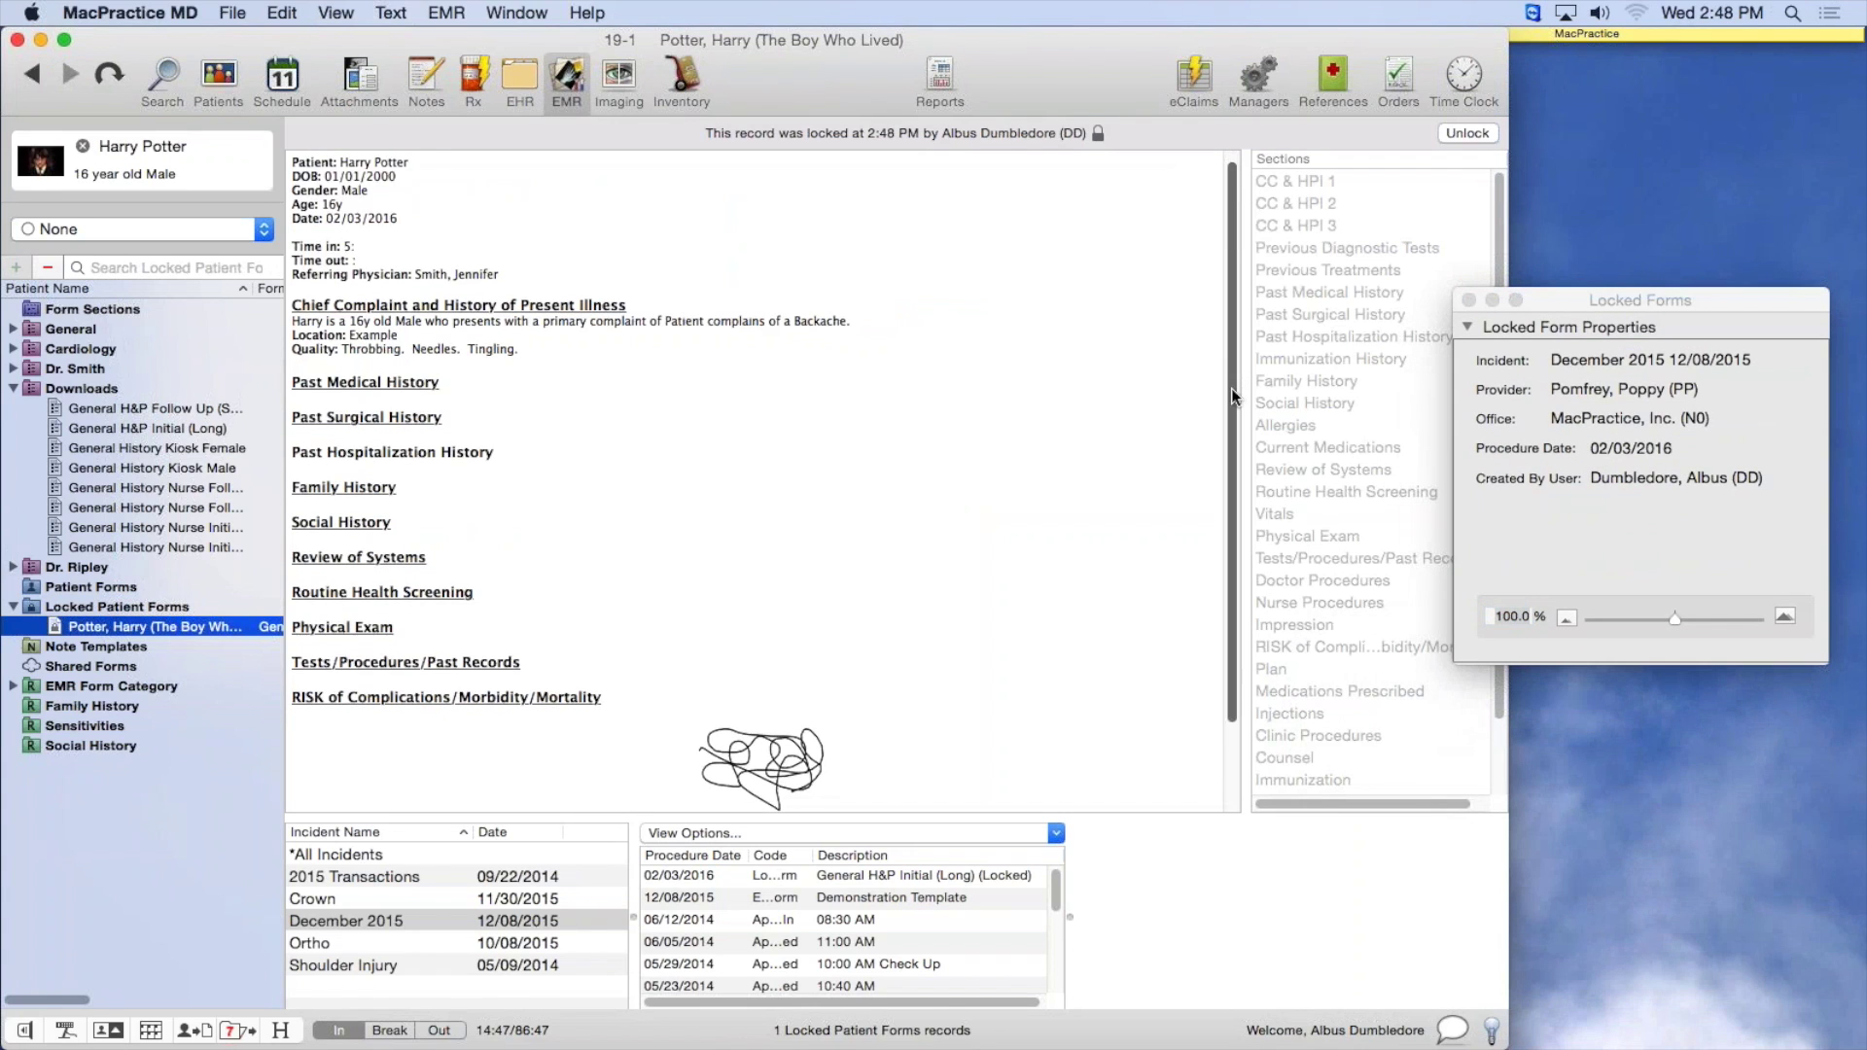
pyautogui.scroll(3, 1245, 412)
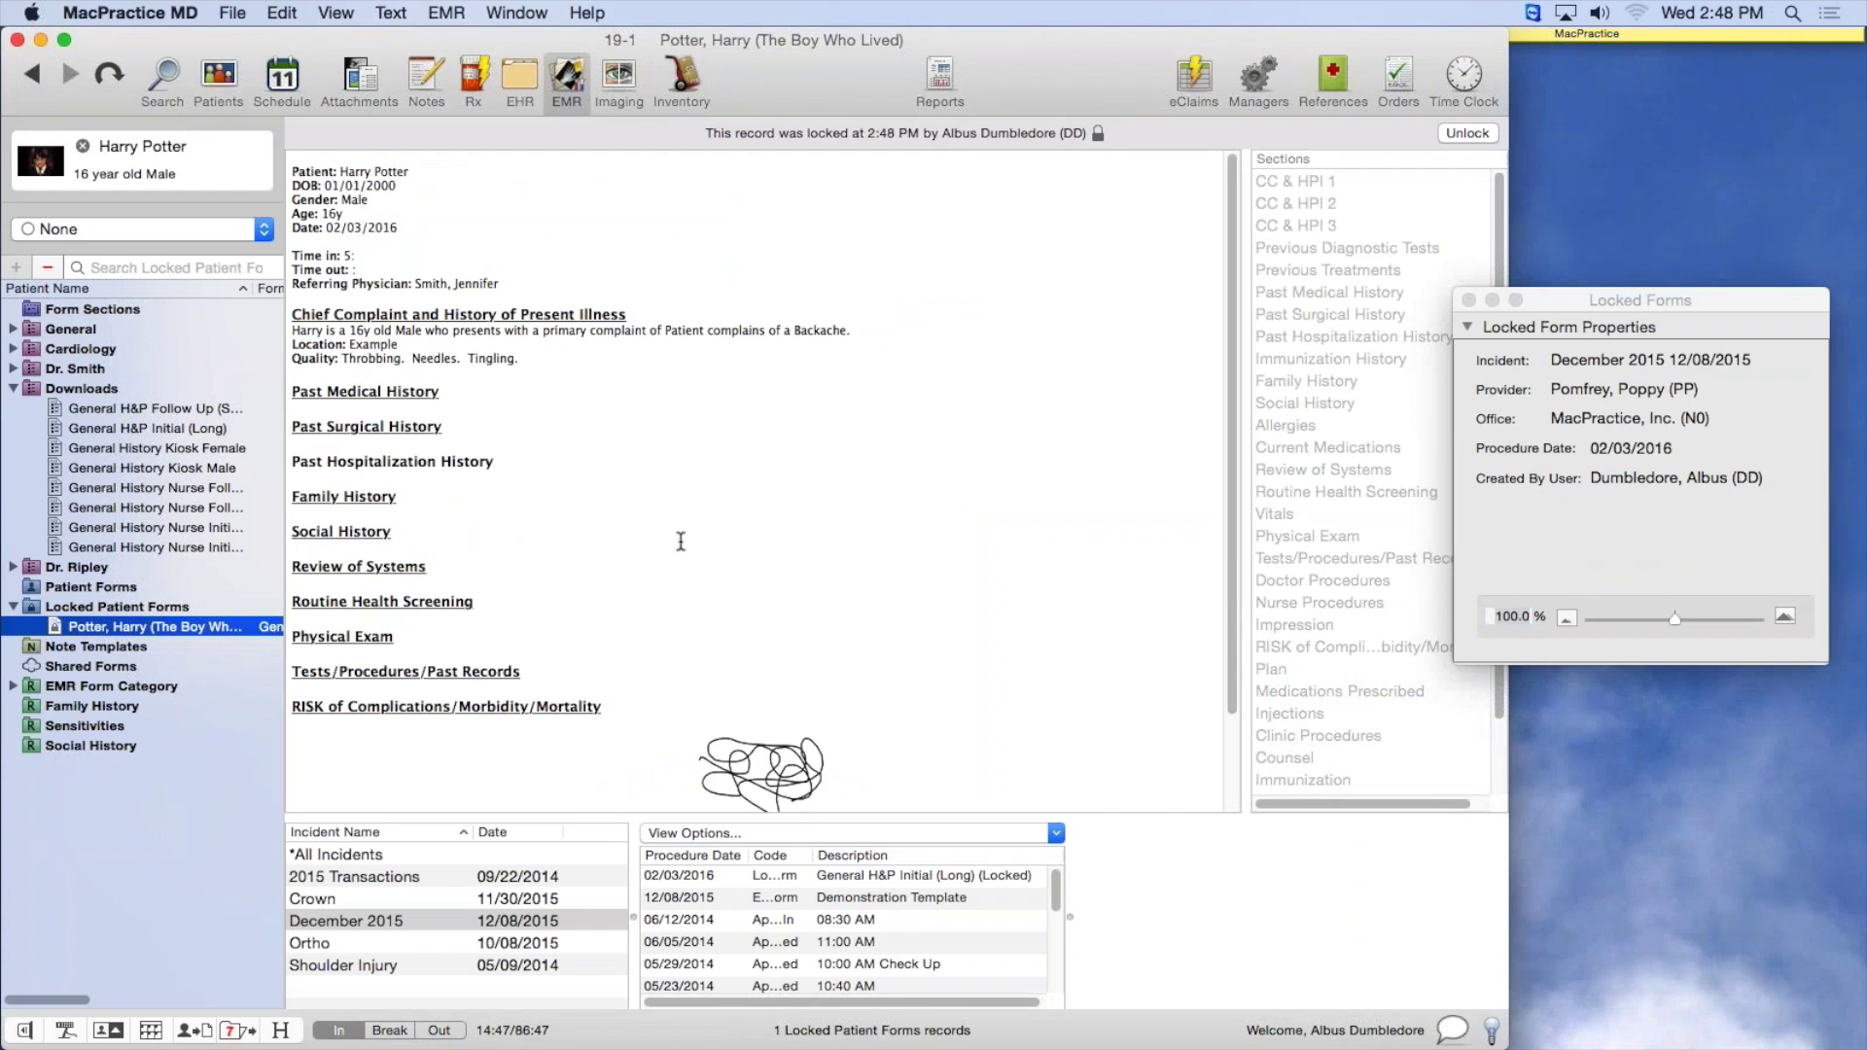
pyautogui.click(1462, 131)
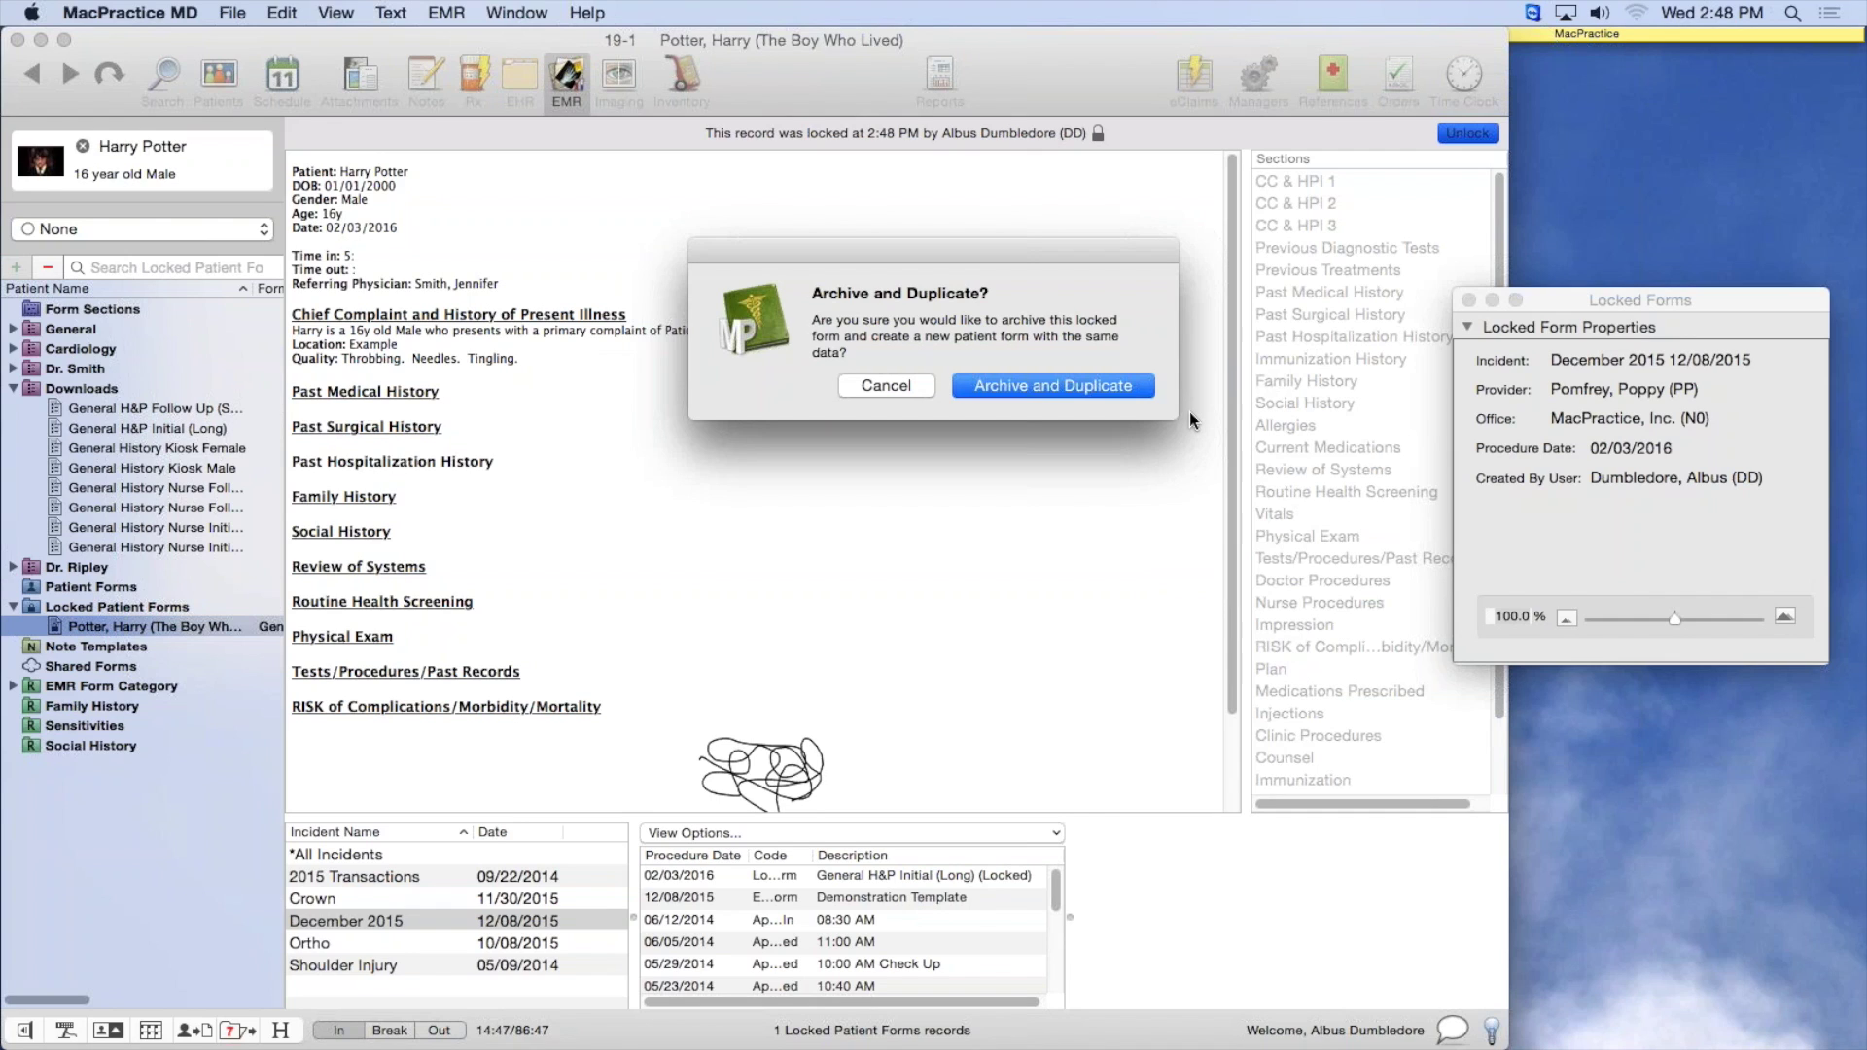
pyautogui.click(1043, 387)
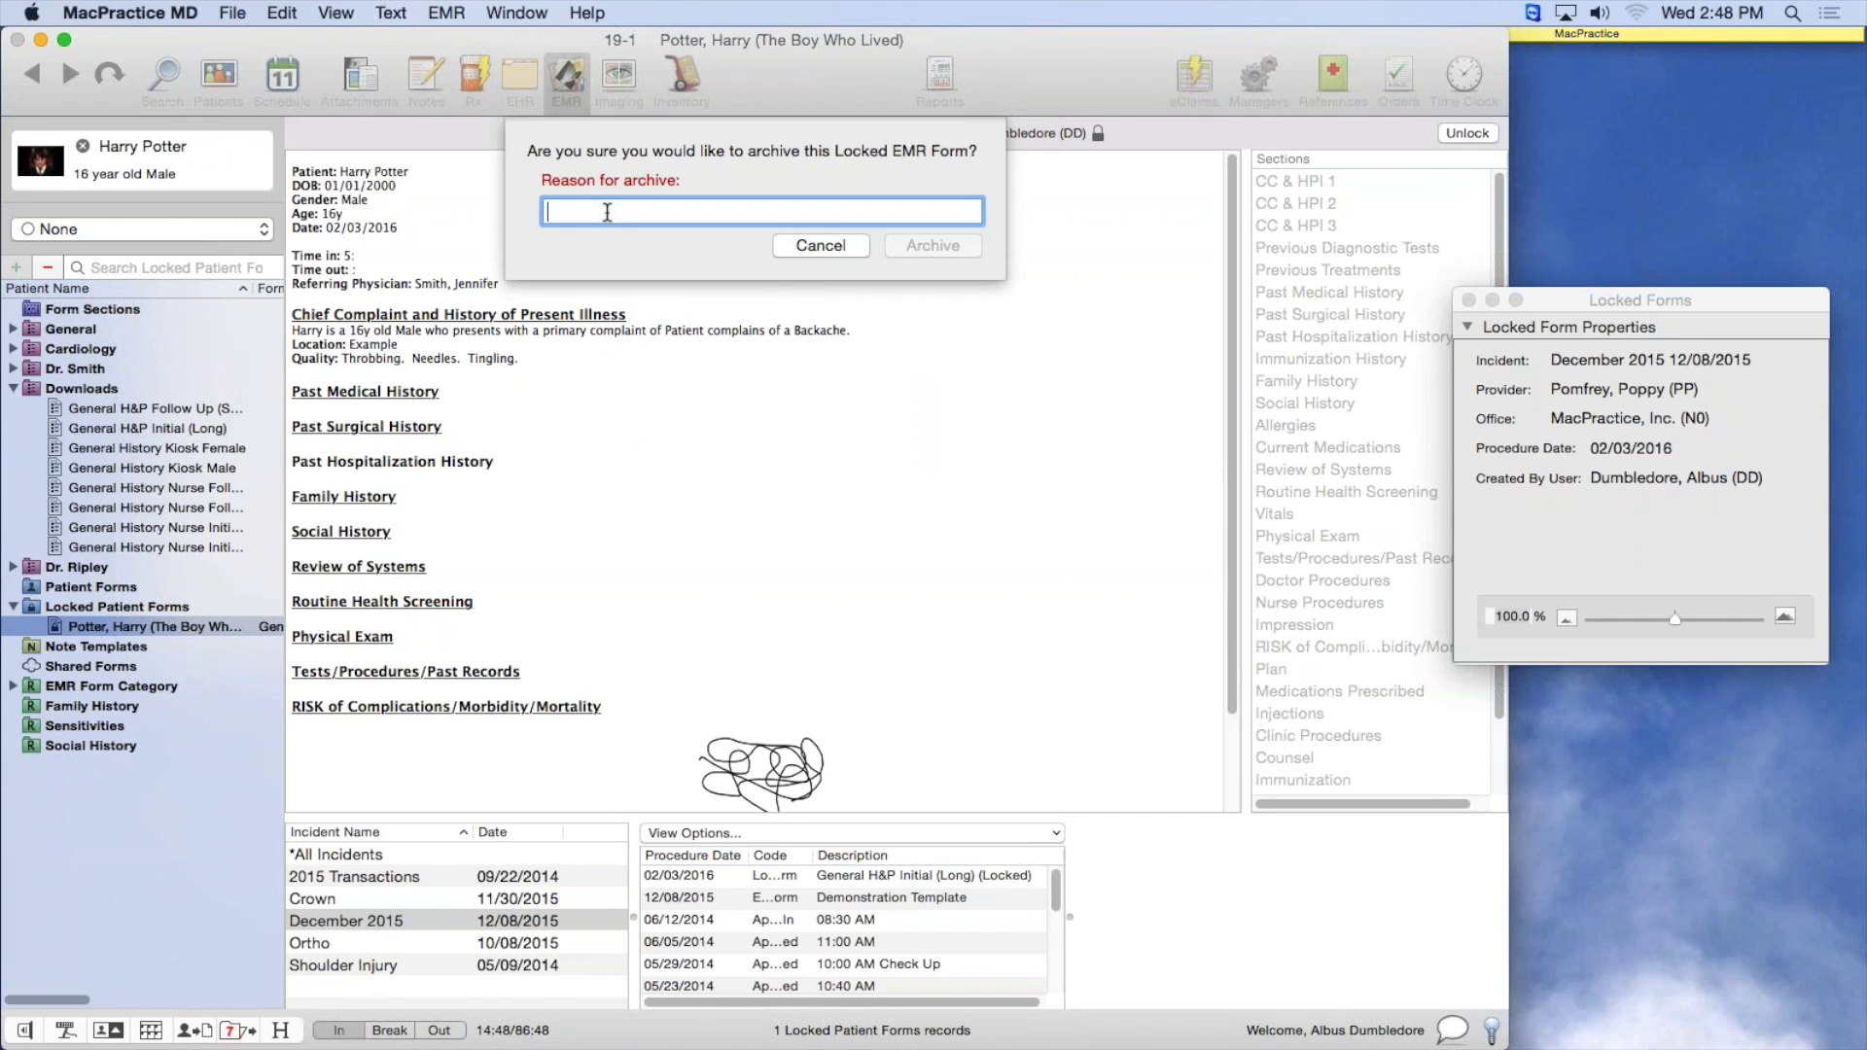
pyautogui.write('Training')
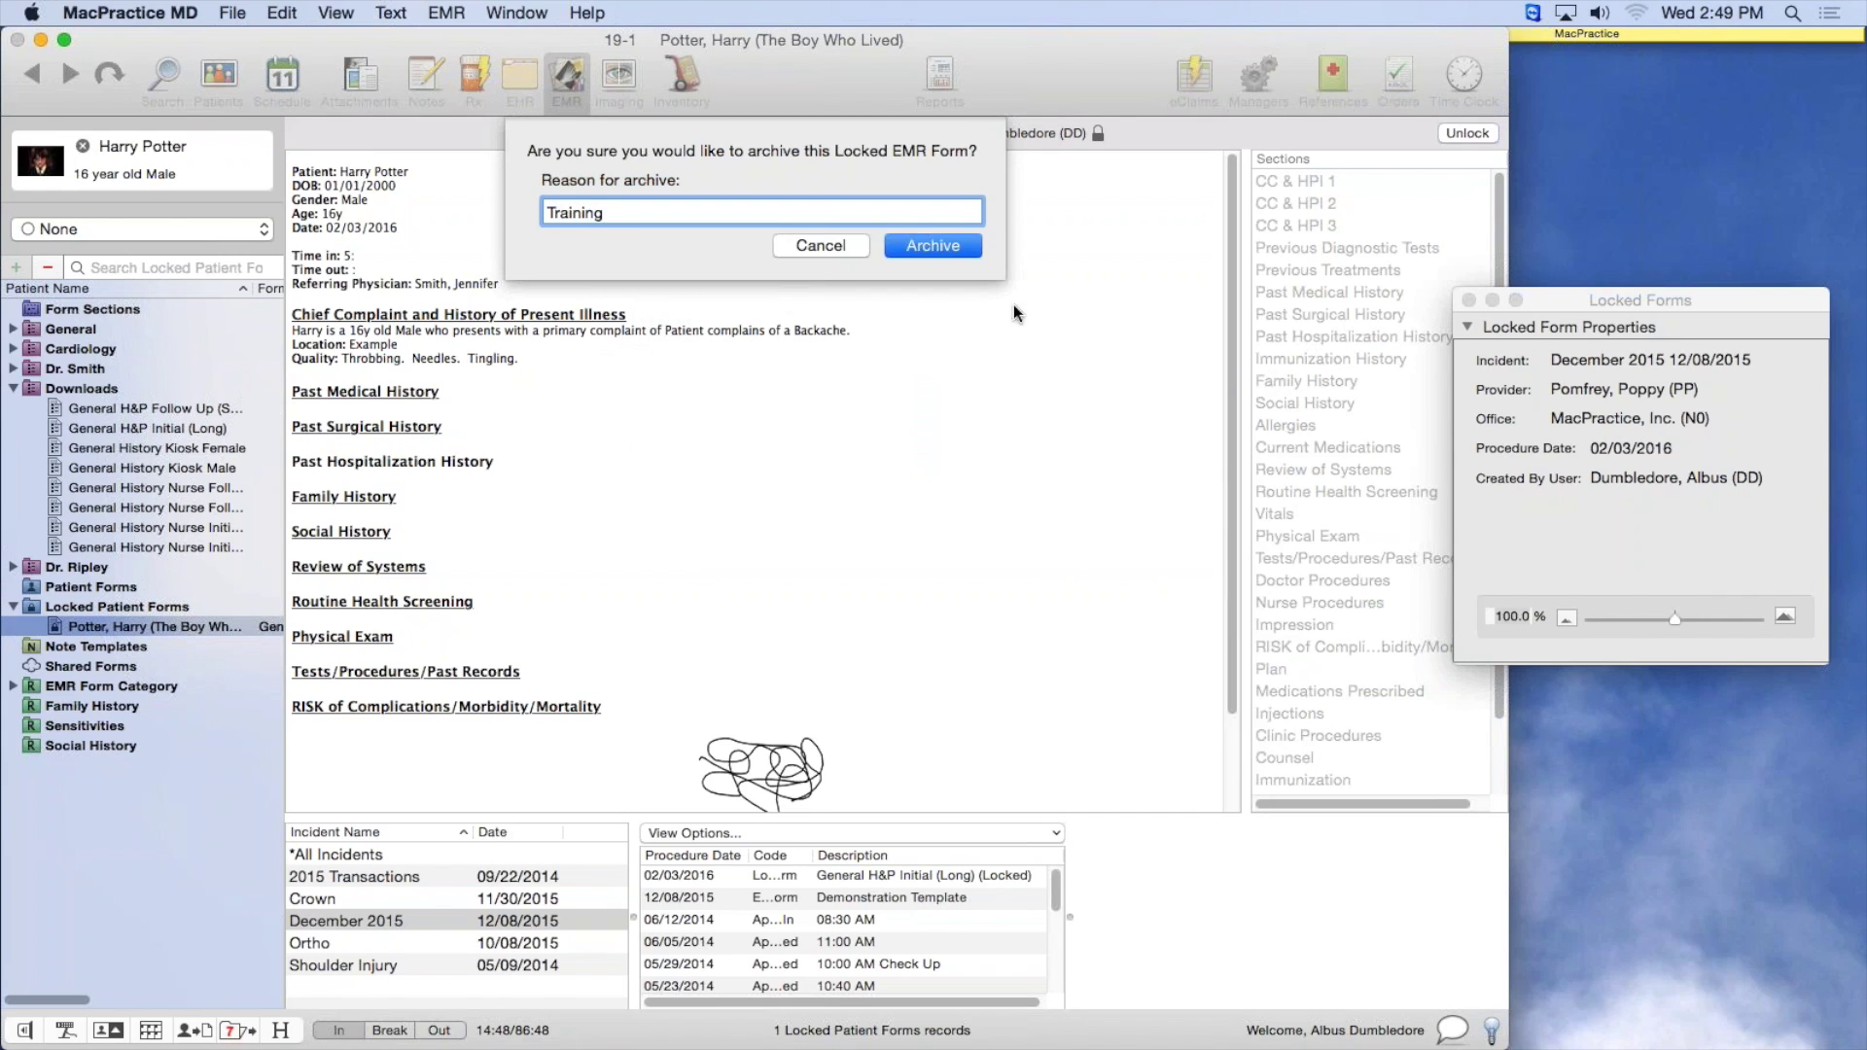
pyautogui.press('Return')
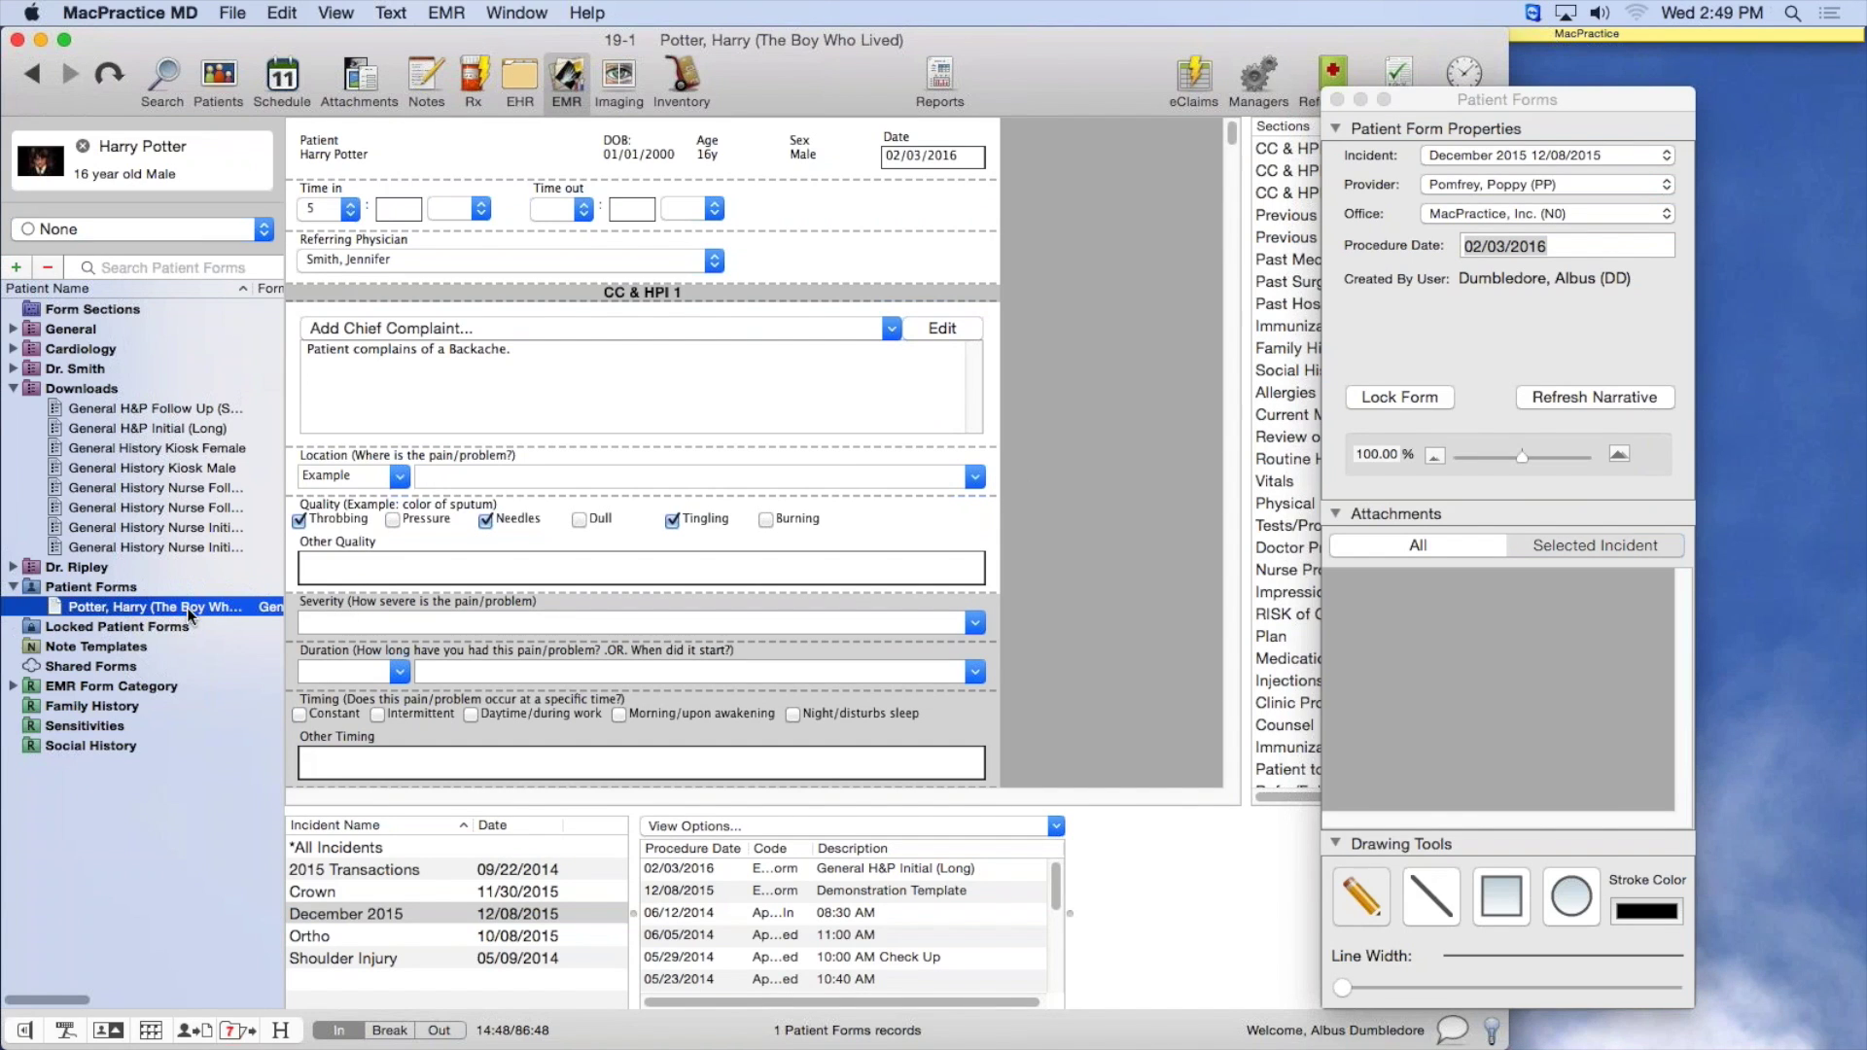
# Mark Dull and Burning under Quality in CC & HPI 1 of the duplicated form and save the record
pyautogui.click(667, 352)
pyautogui.click(580, 521)
pyautogui.click(766, 519)
pyautogui.click(629, 385)
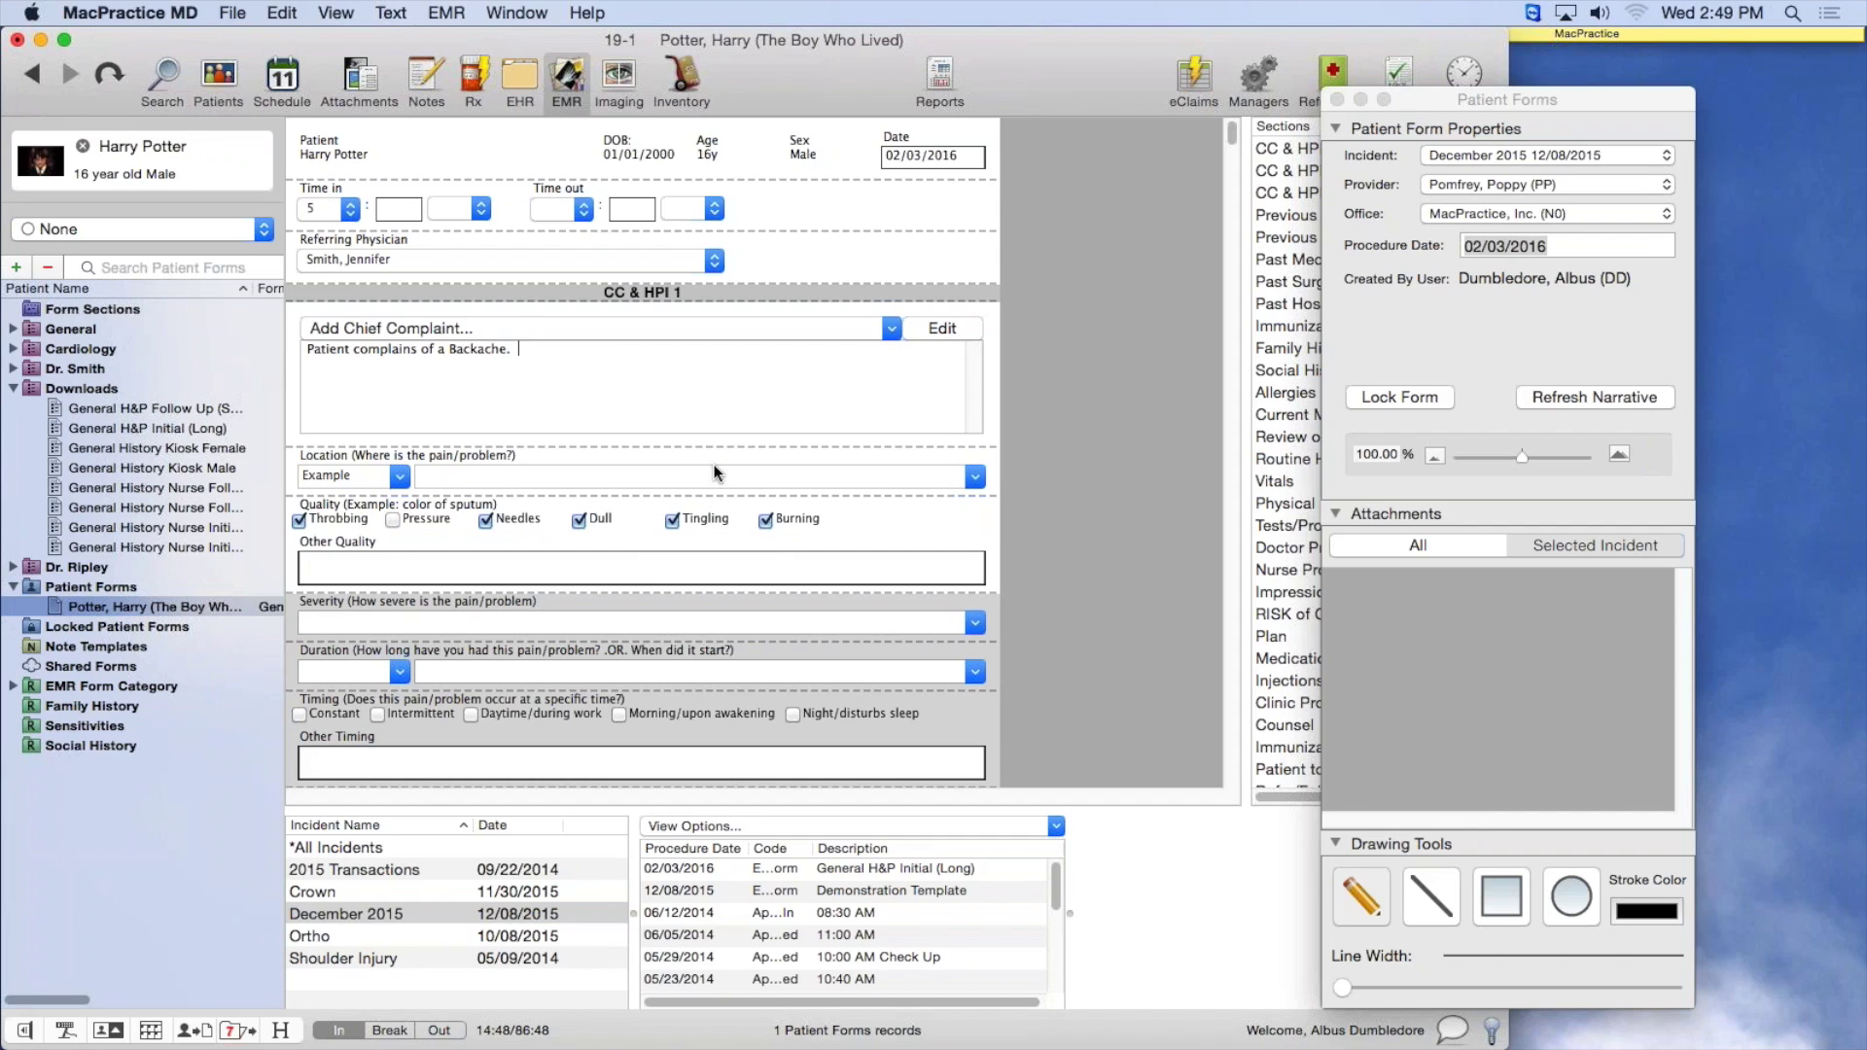
pyautogui.click(181, 608)
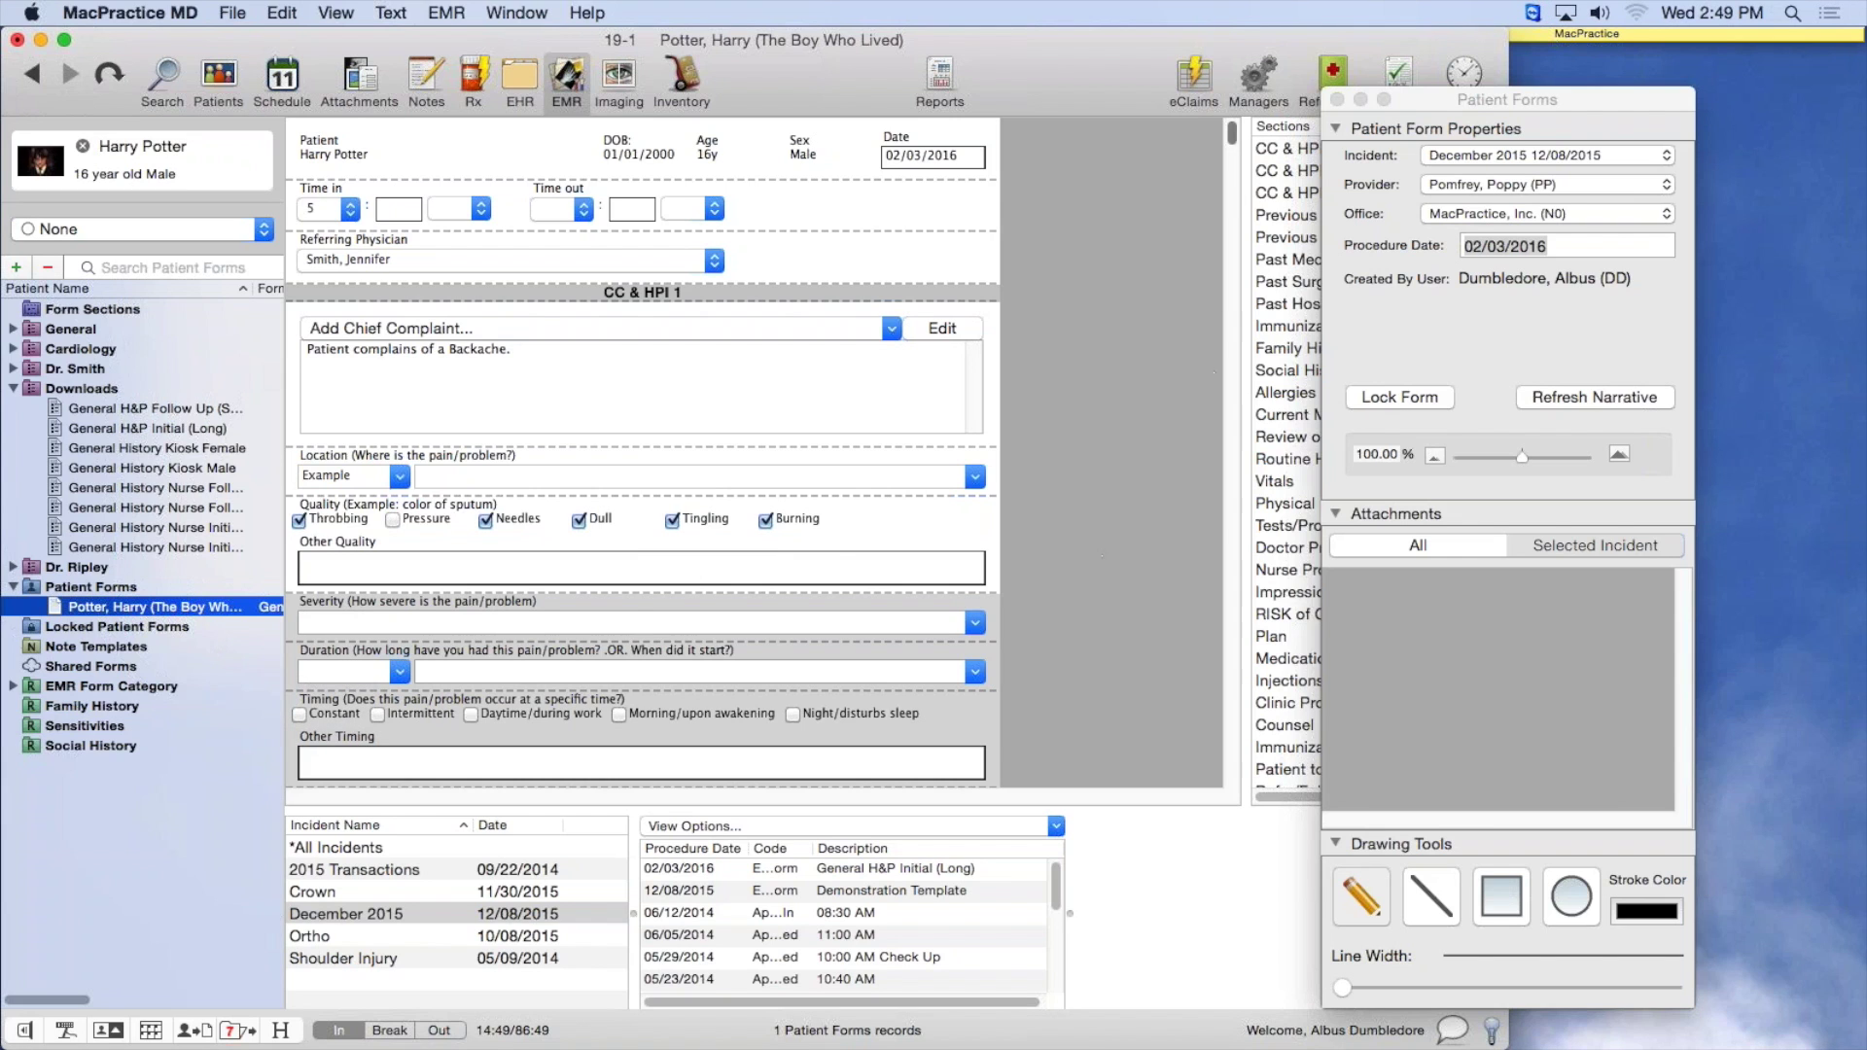
pyautogui.moveTo(1231, 133); pyautogui.dragTo(1233, 177)
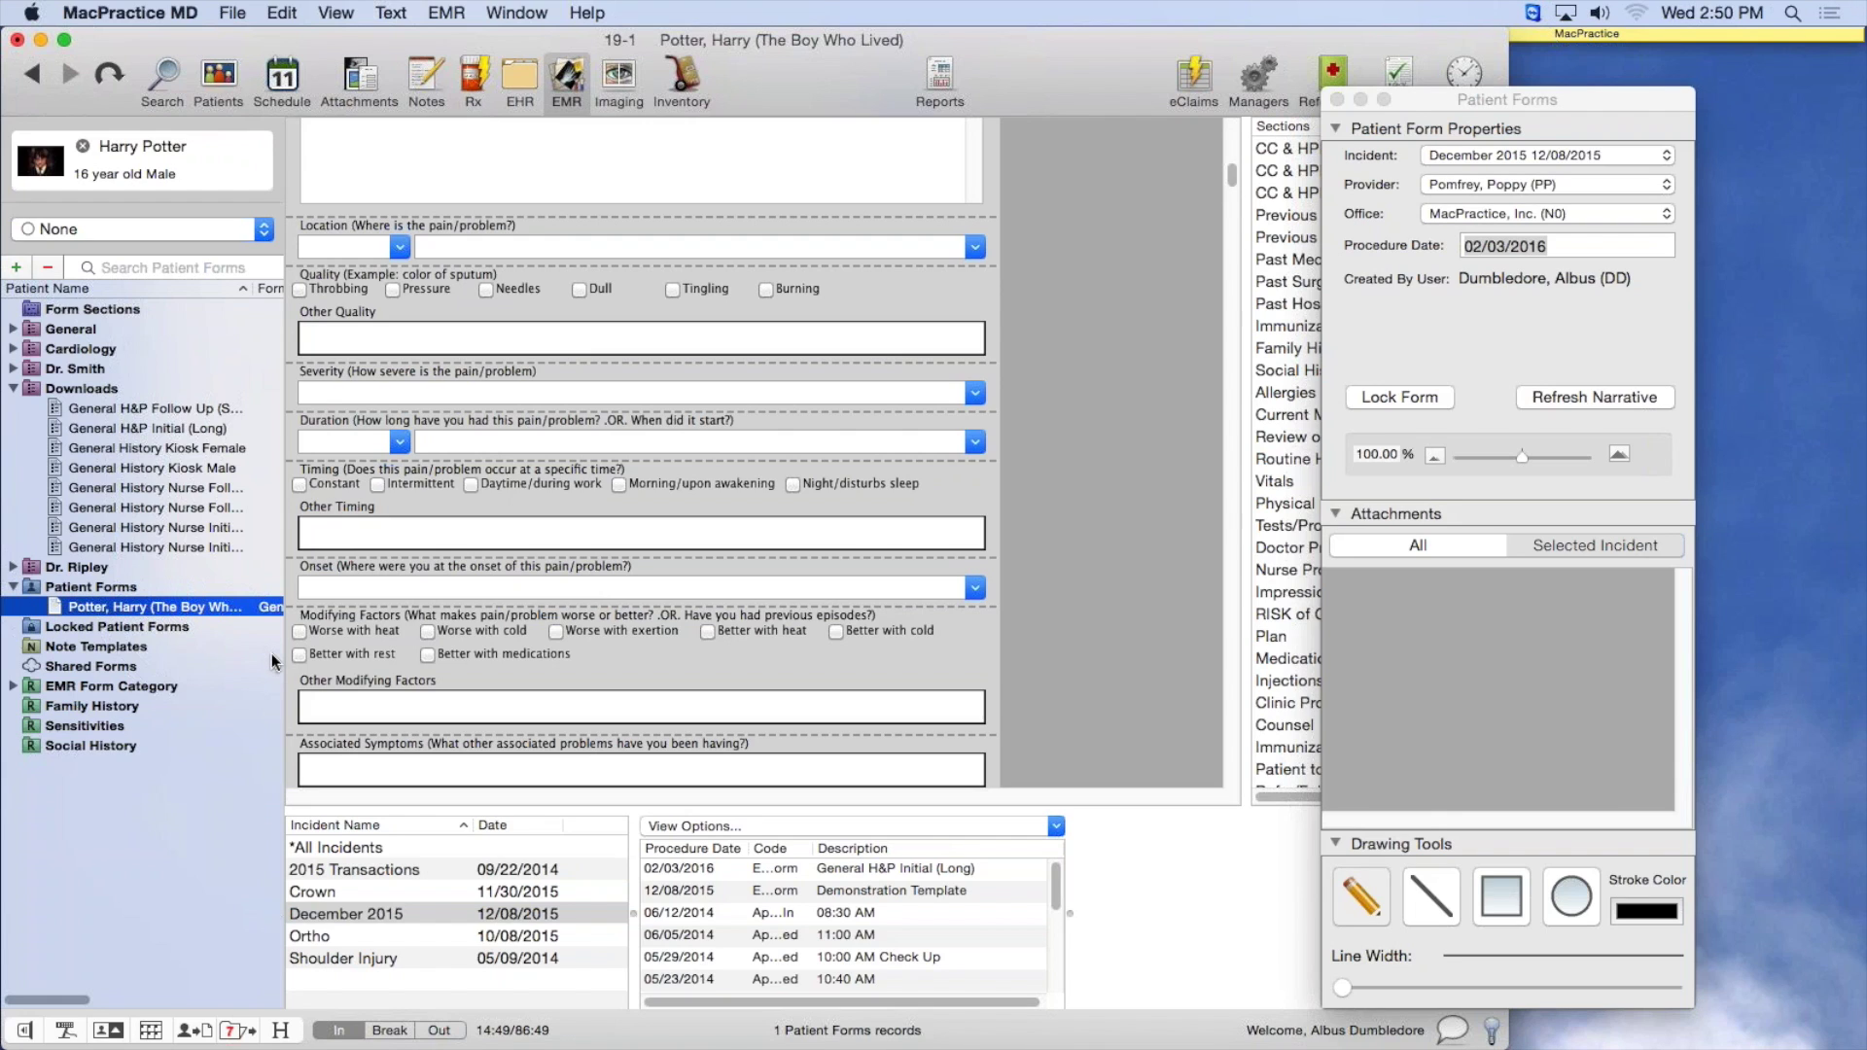
pyautogui.moveTo(1232, 180); pyautogui.dragTo(1232, 131)
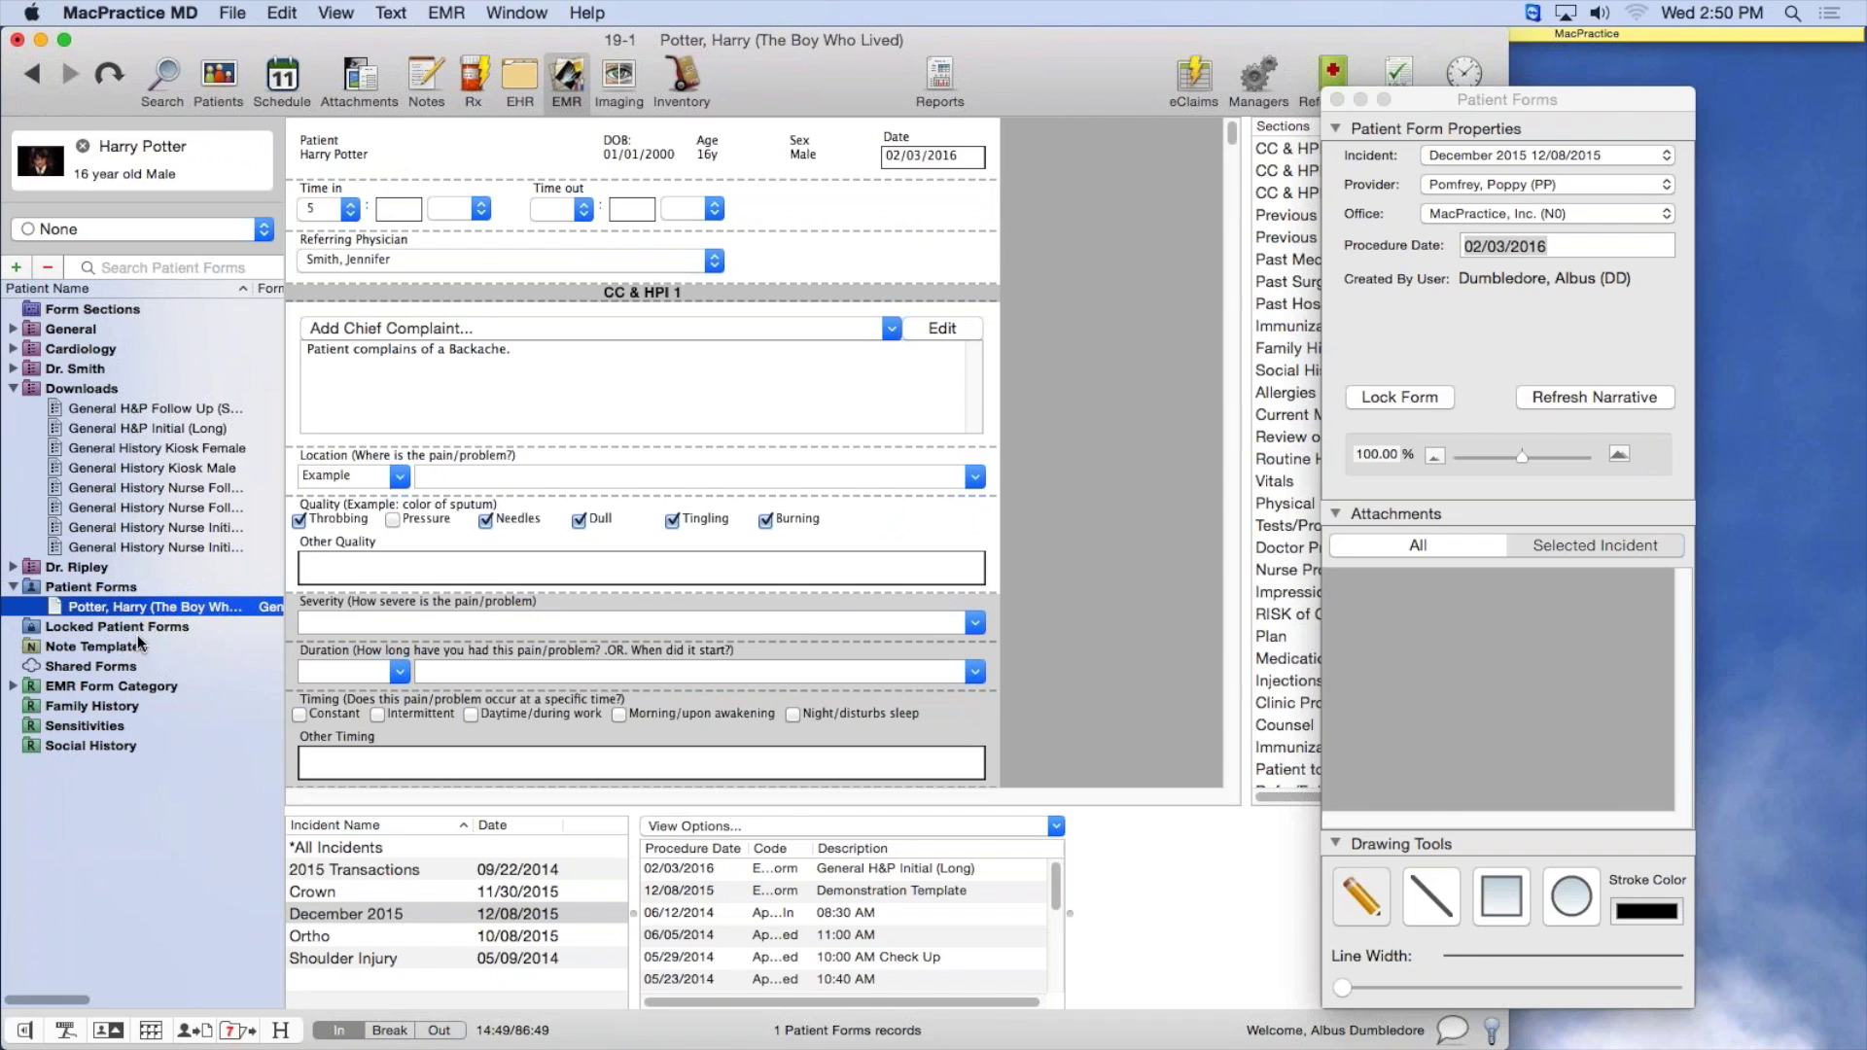
pyautogui.click(97, 625)
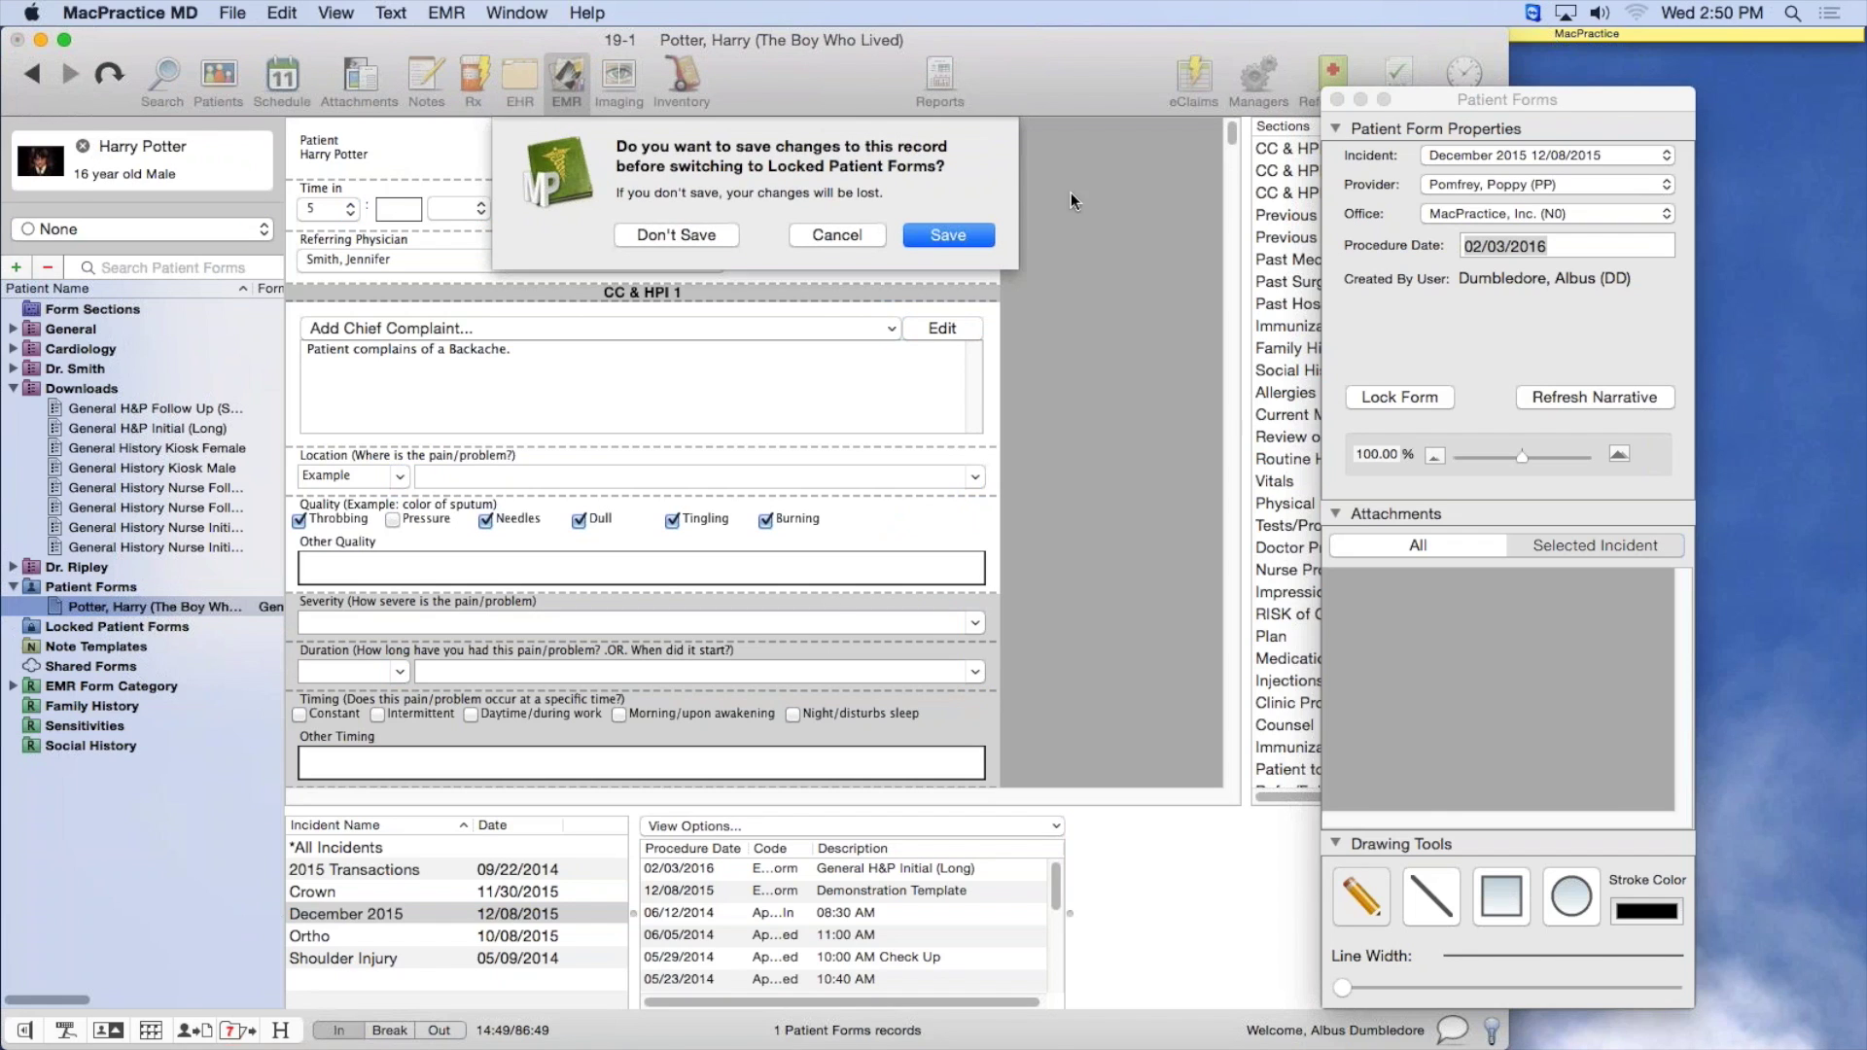
pyautogui.click(961, 232)
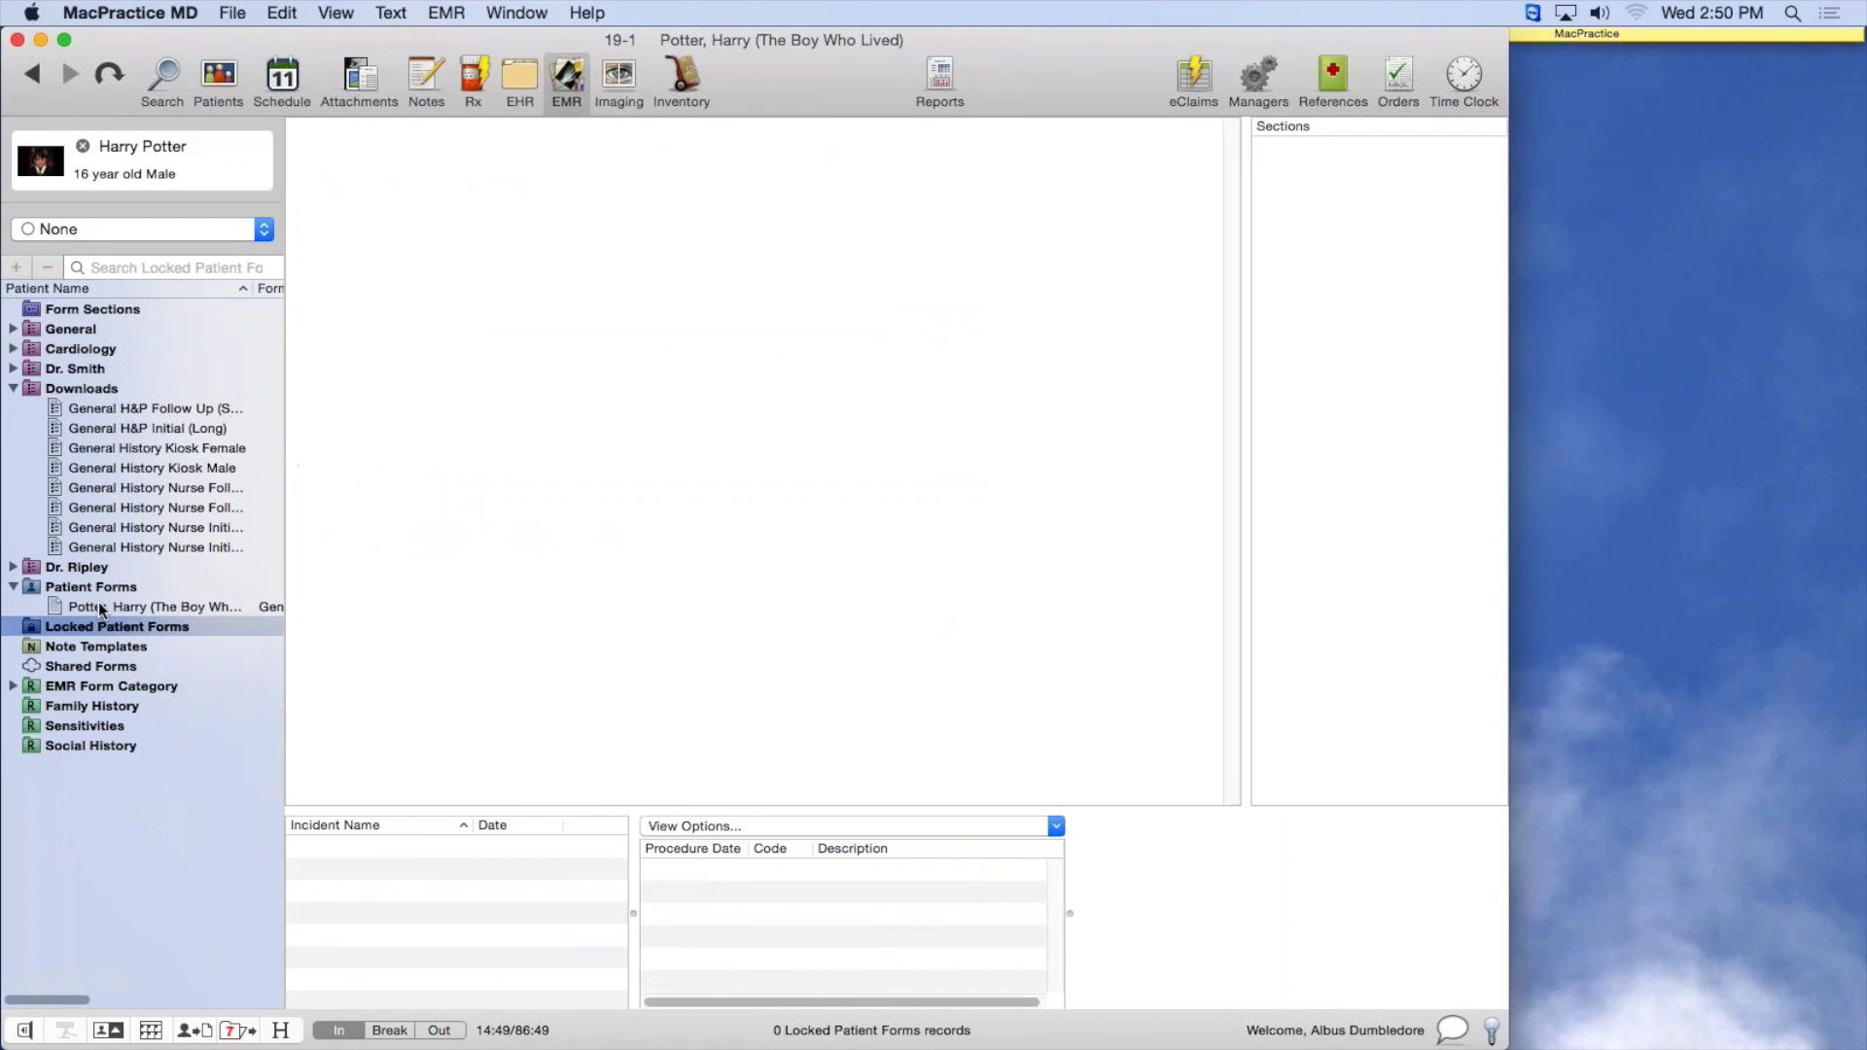
# Reopen the edited patient form and lock it again by moving it into Locked Patient Forms
pyautogui.click(108, 607)
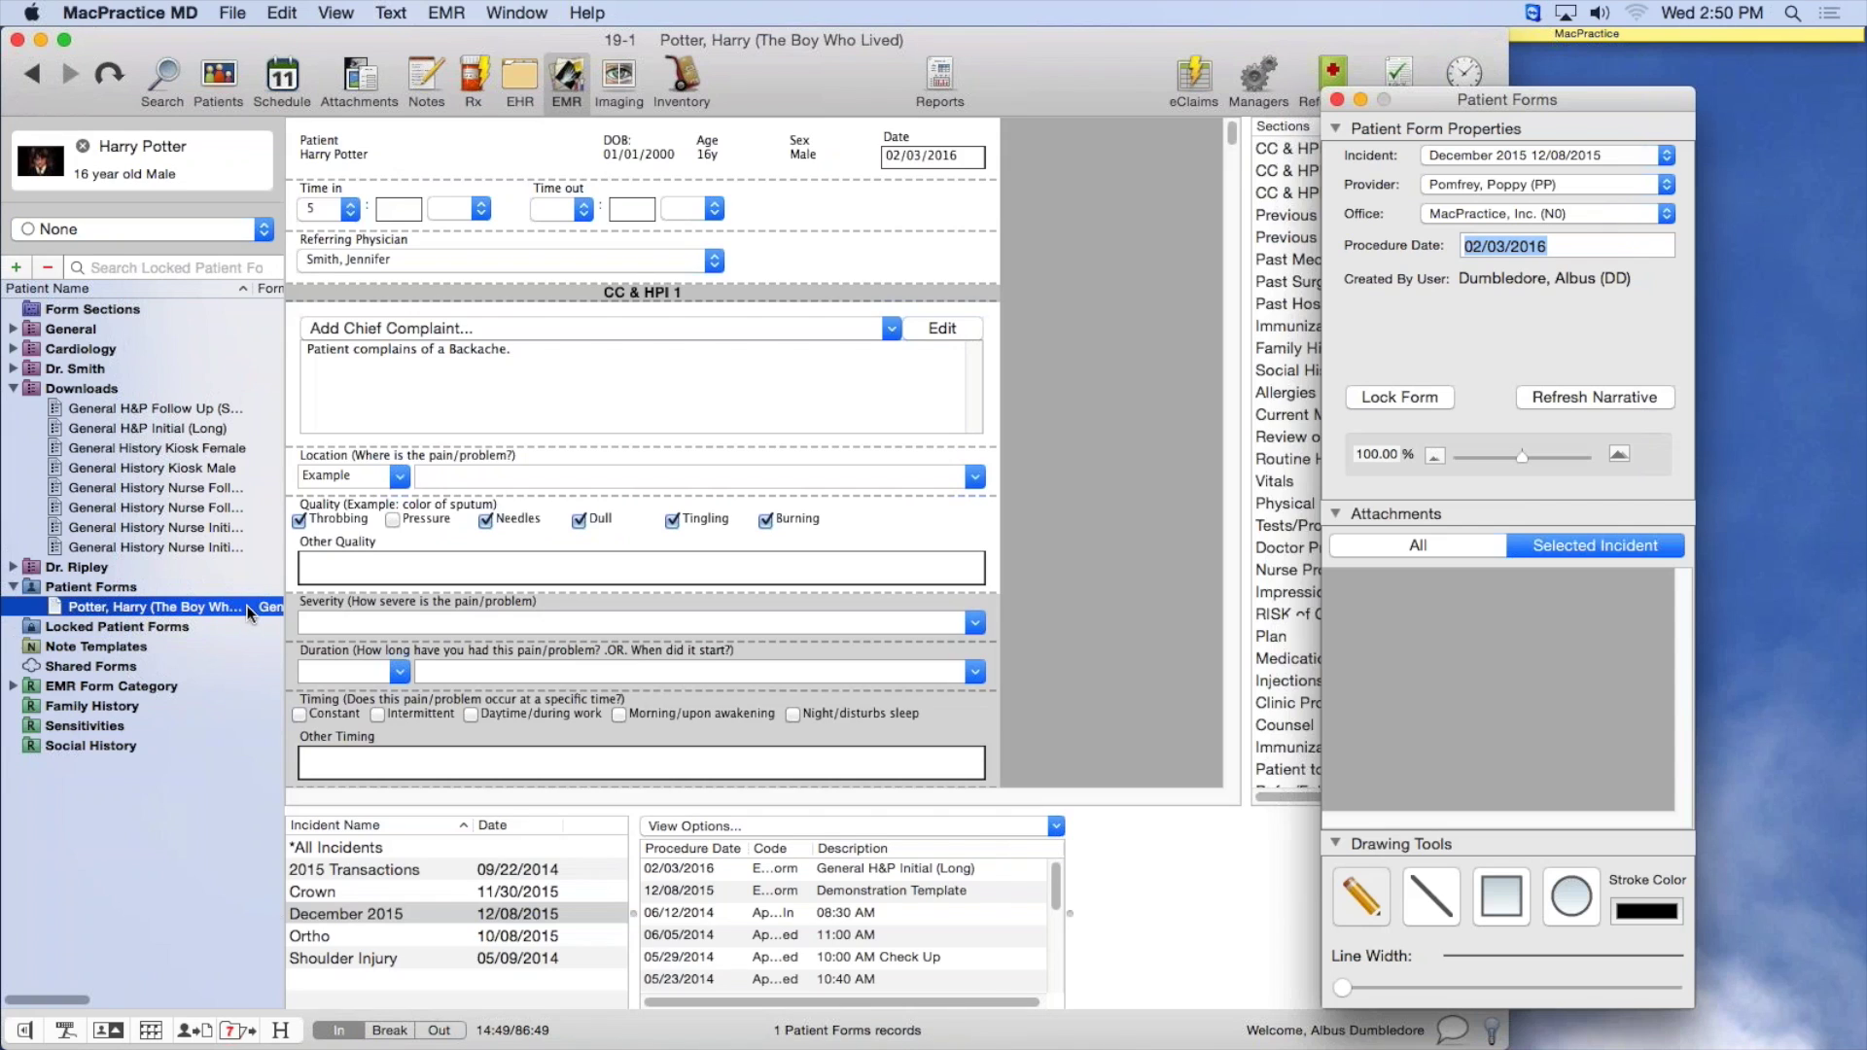
pyautogui.moveTo(248, 606); pyautogui.dragTo(127, 628)
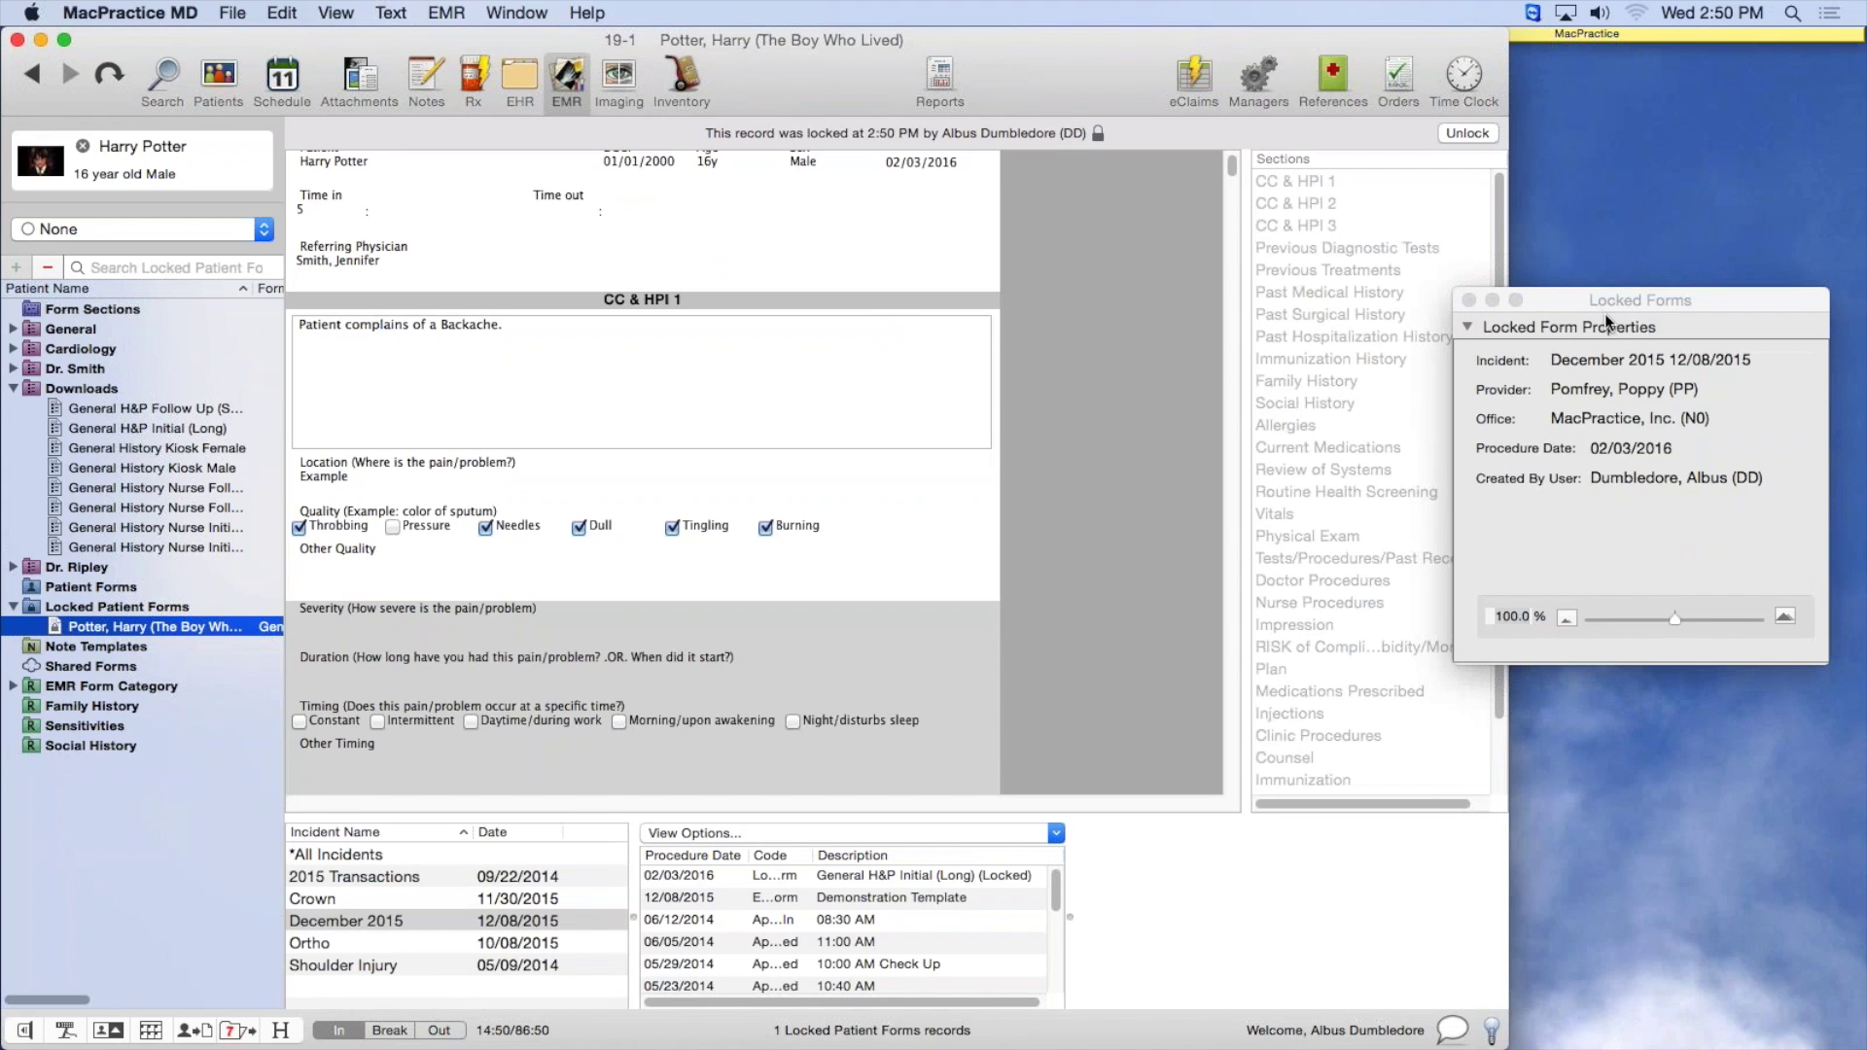
pyautogui.moveTo(1635, 299); pyautogui.dragTo(1051, 209)
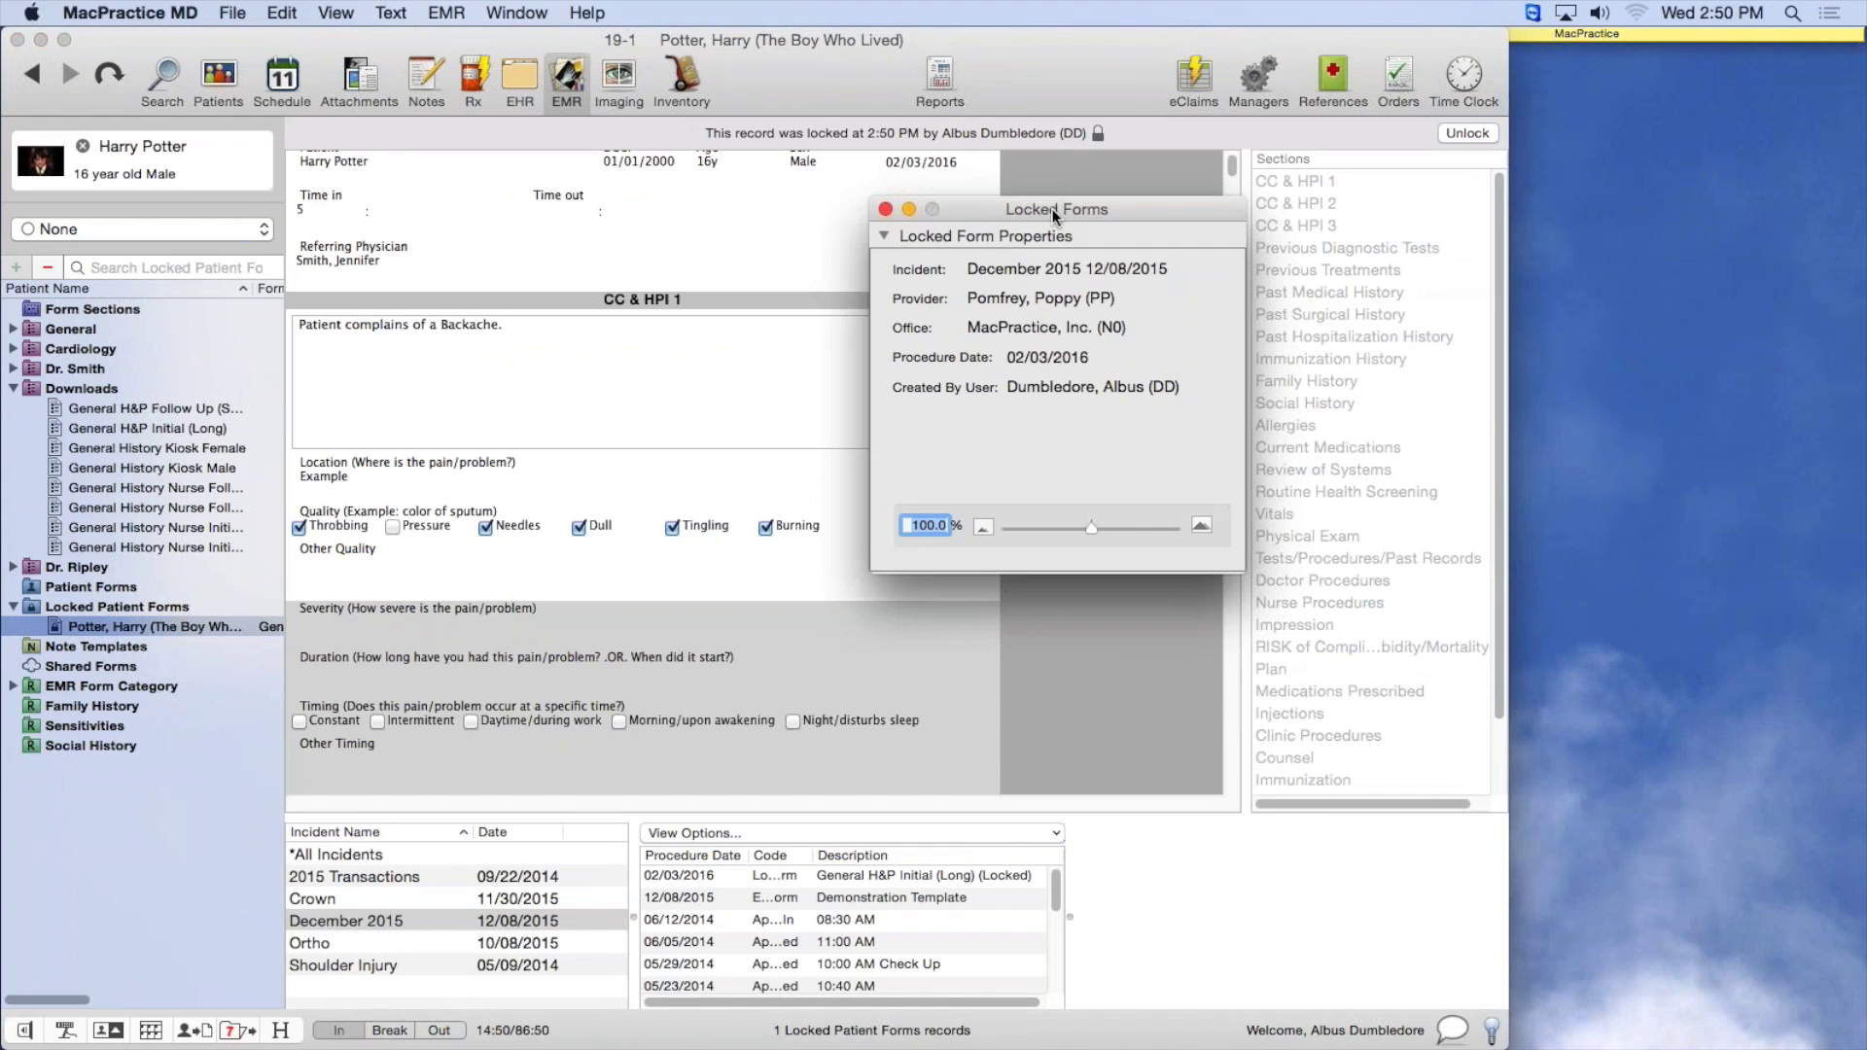
# Open the drawer, add the locked patient form to the first doctor's list, and check that list's contents
pyautogui.click(24, 1033)
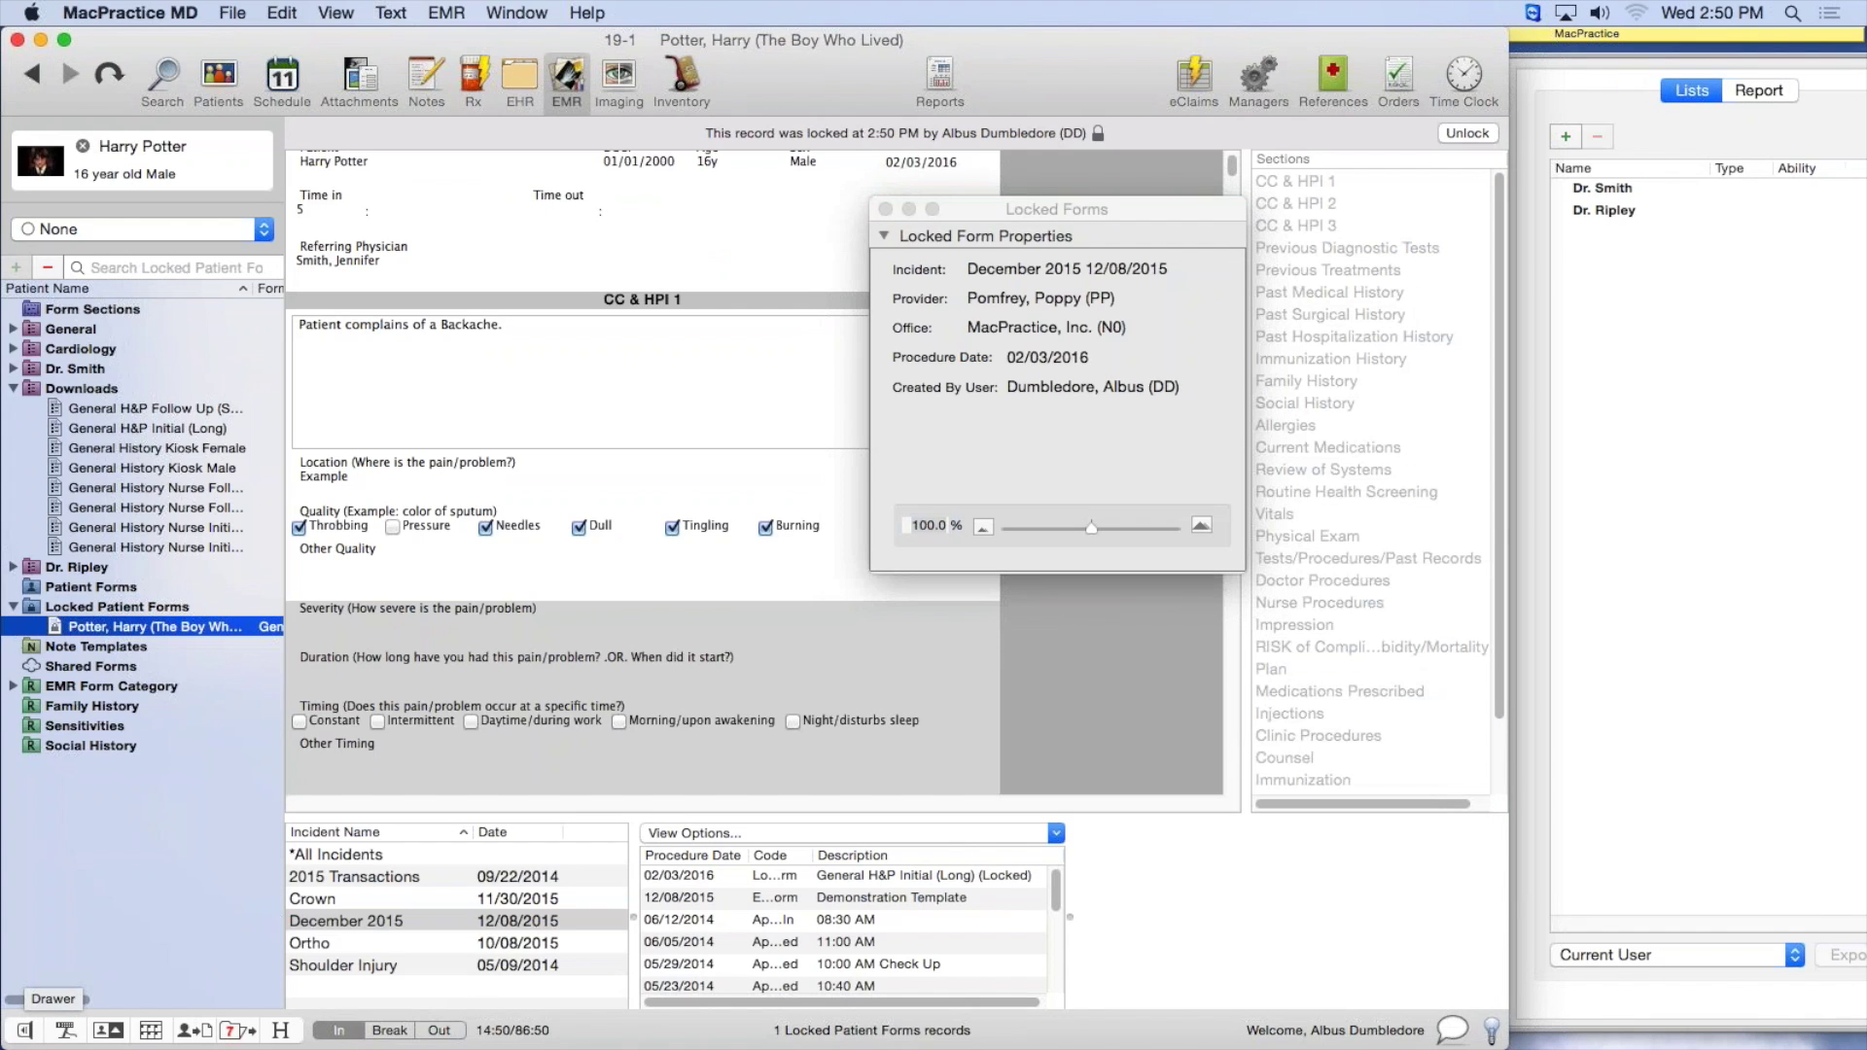
pyautogui.click(1613, 187)
pyautogui.click(1614, 214)
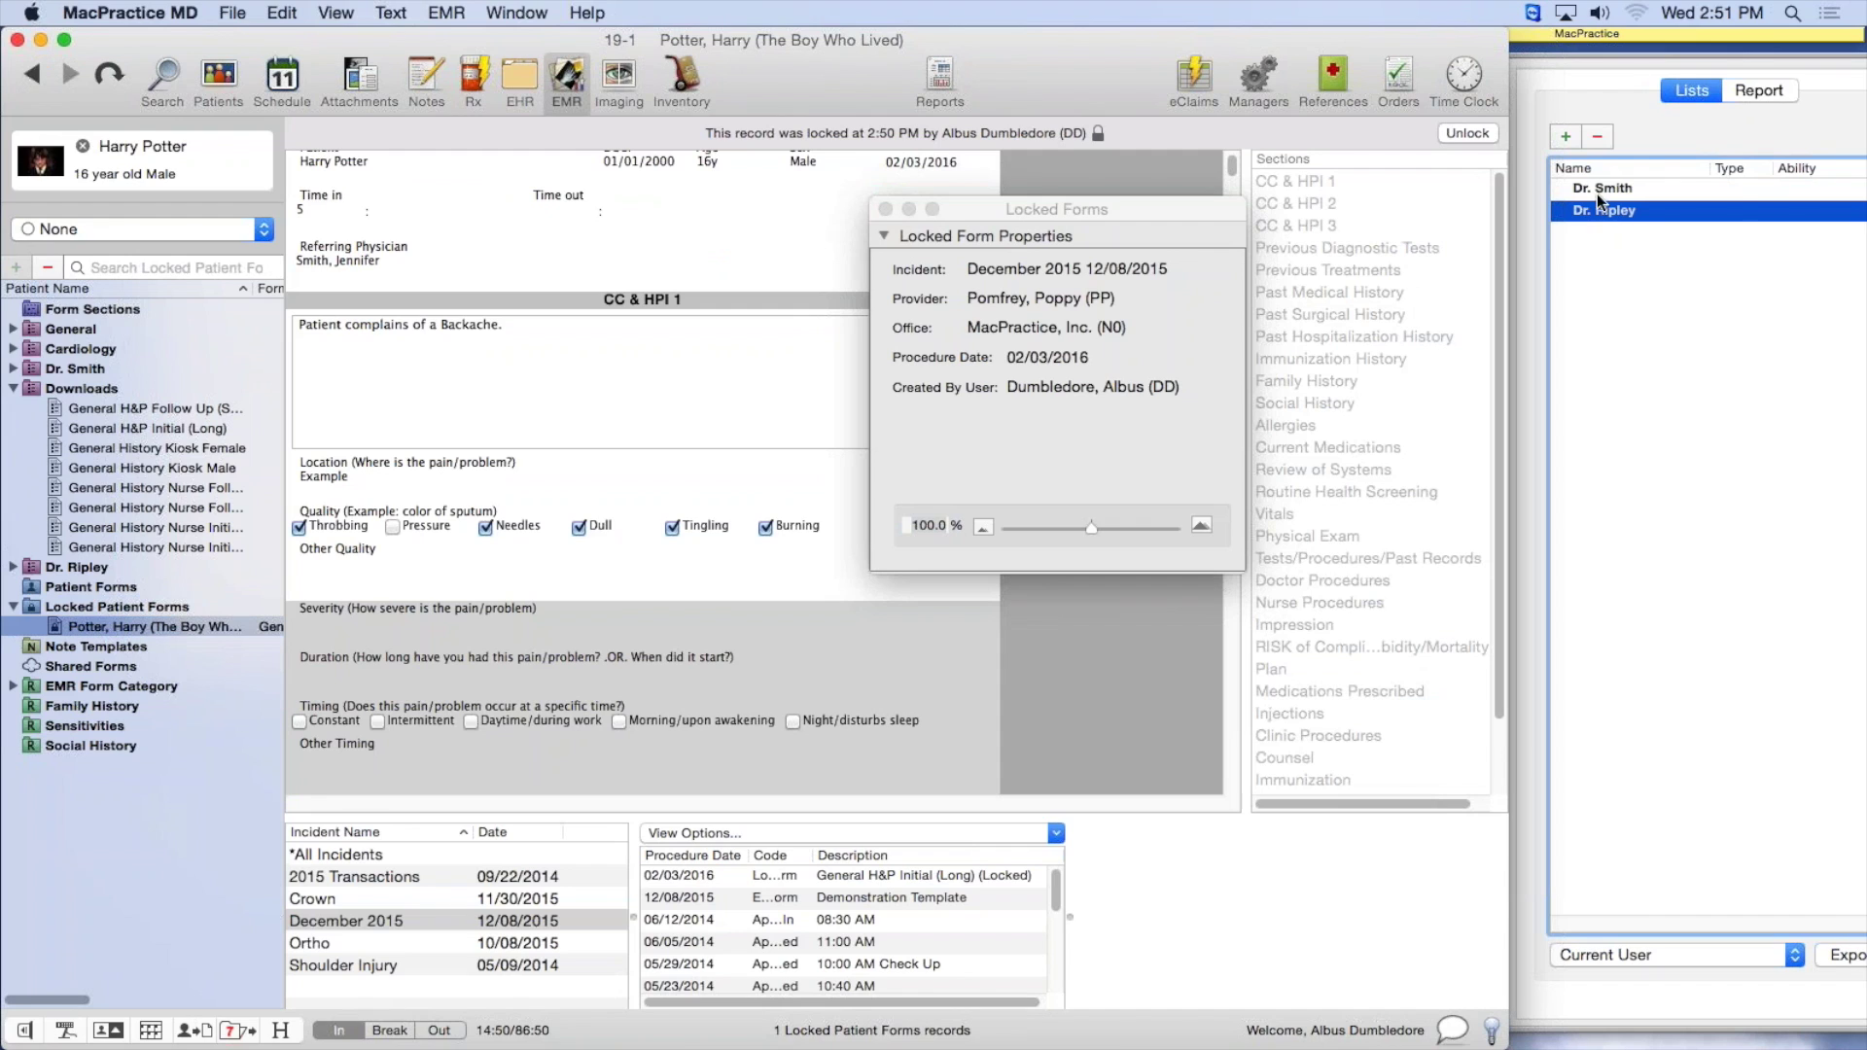
pyautogui.click(1596, 191)
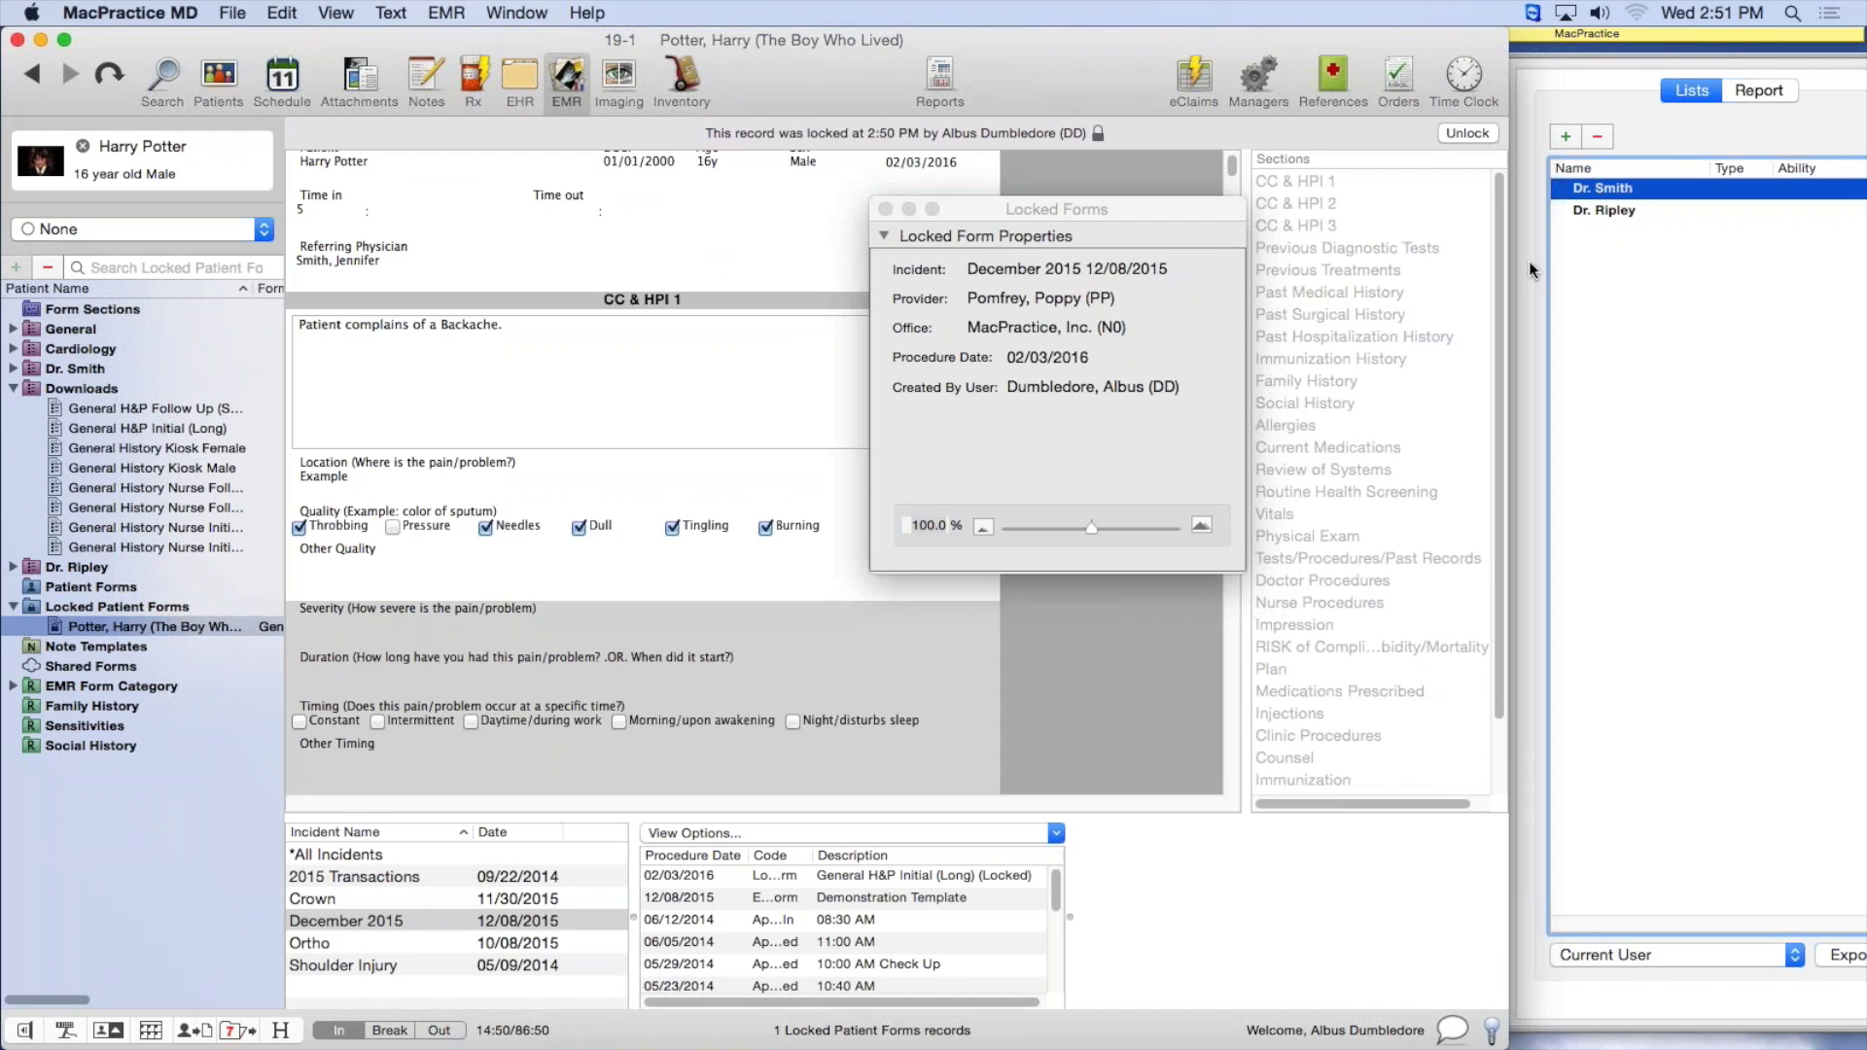
pyautogui.click(107, 627)
pyautogui.moveTo(128, 626); pyautogui.dragTo(1665, 194)
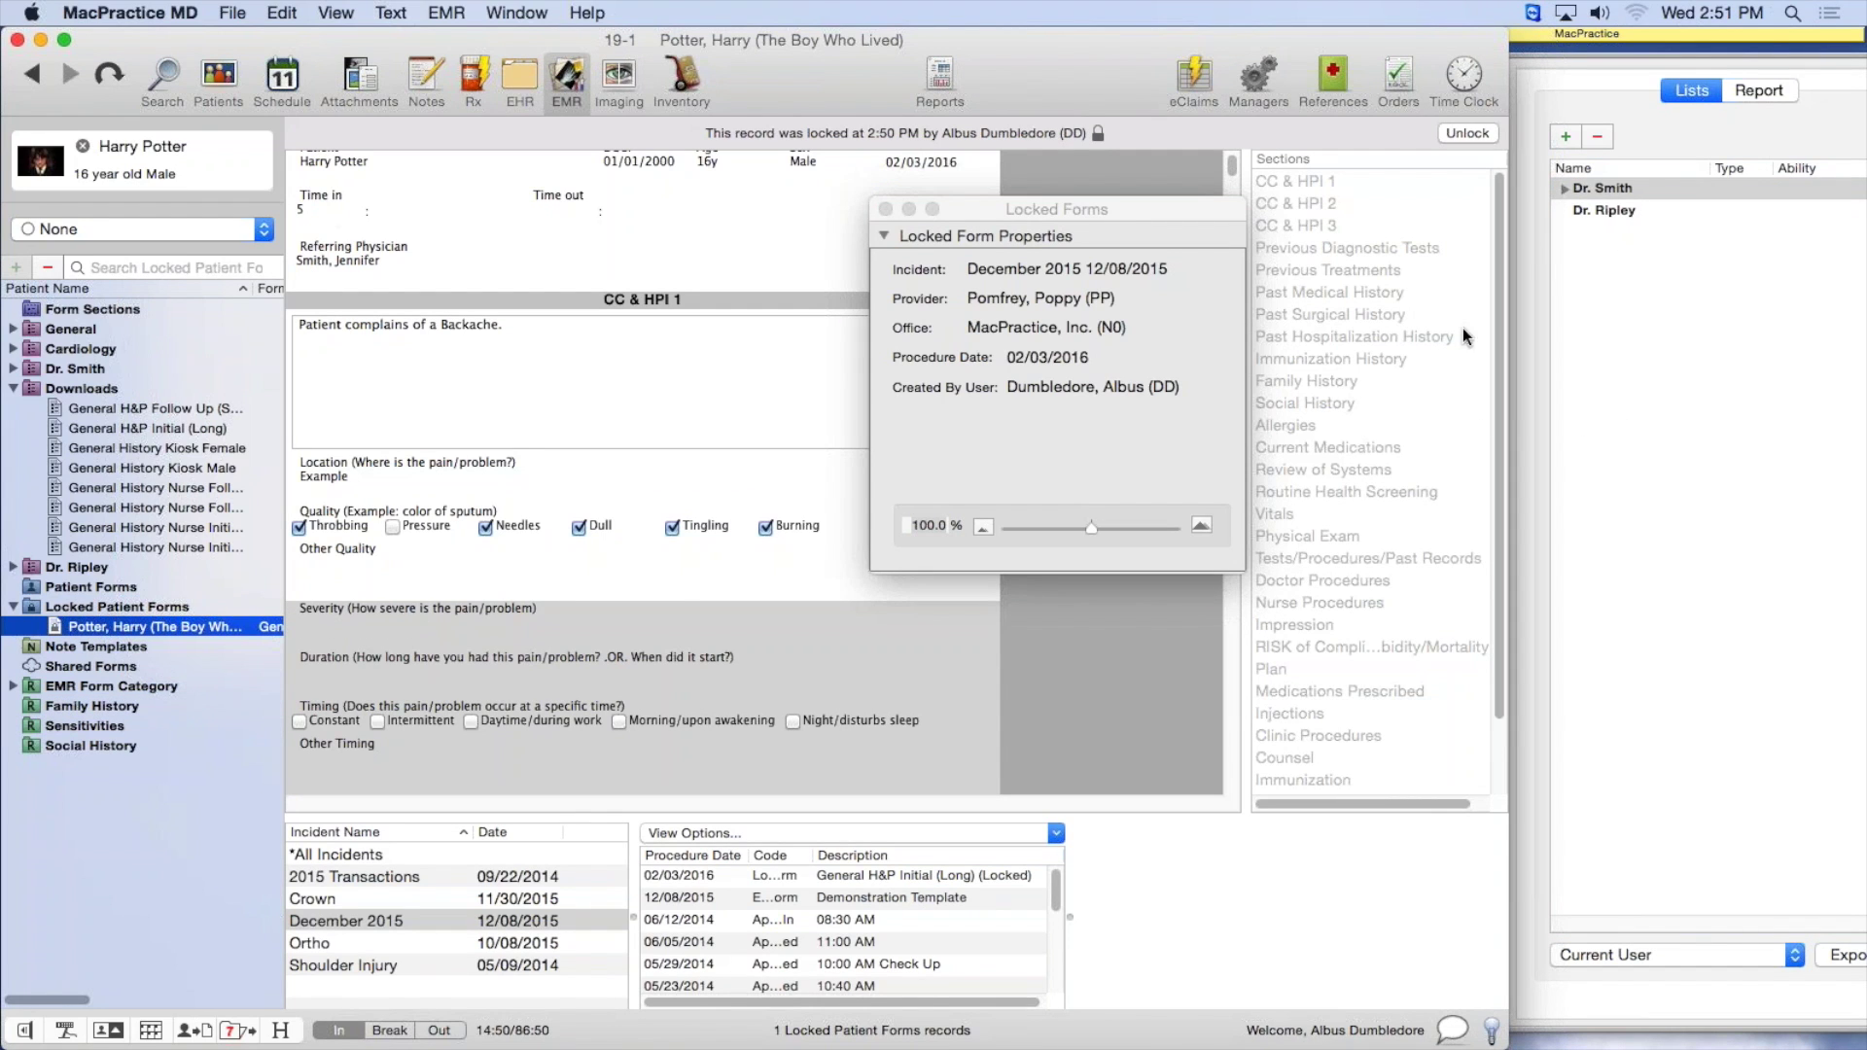
pyautogui.click(1565, 189)
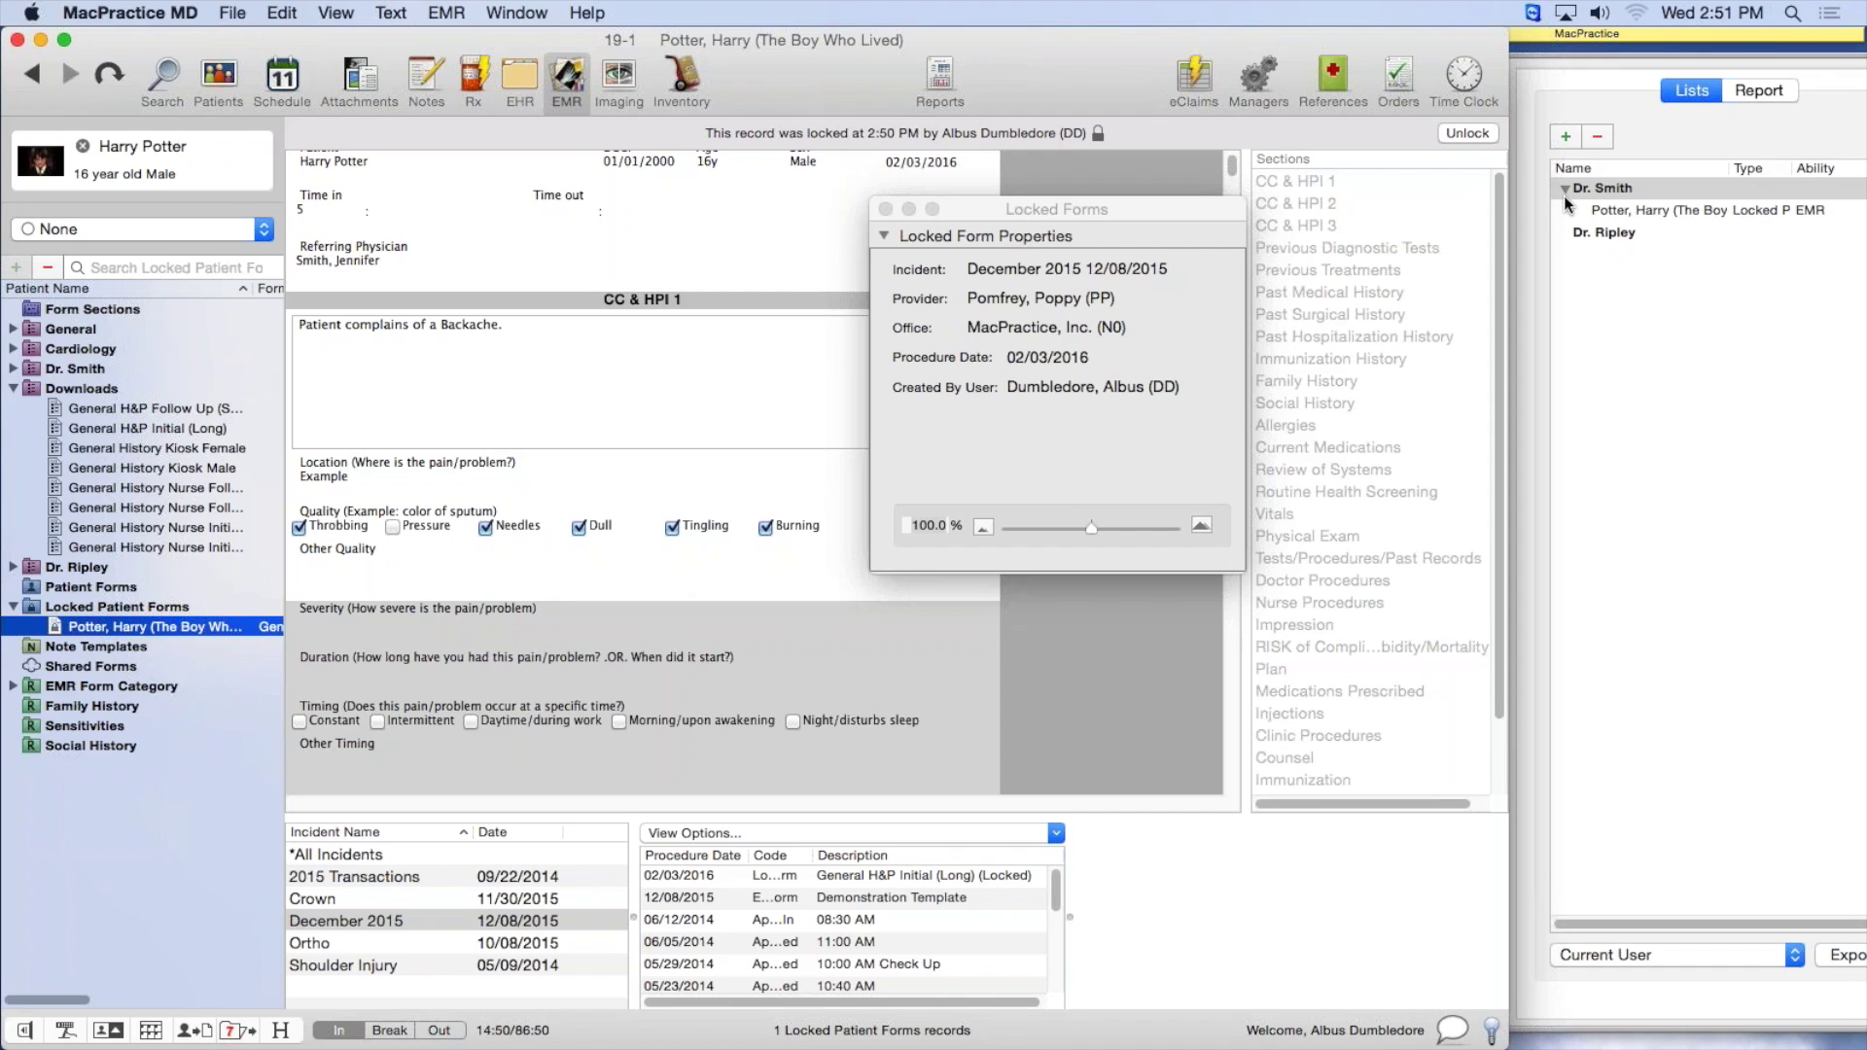
pyautogui.click(1567, 189)
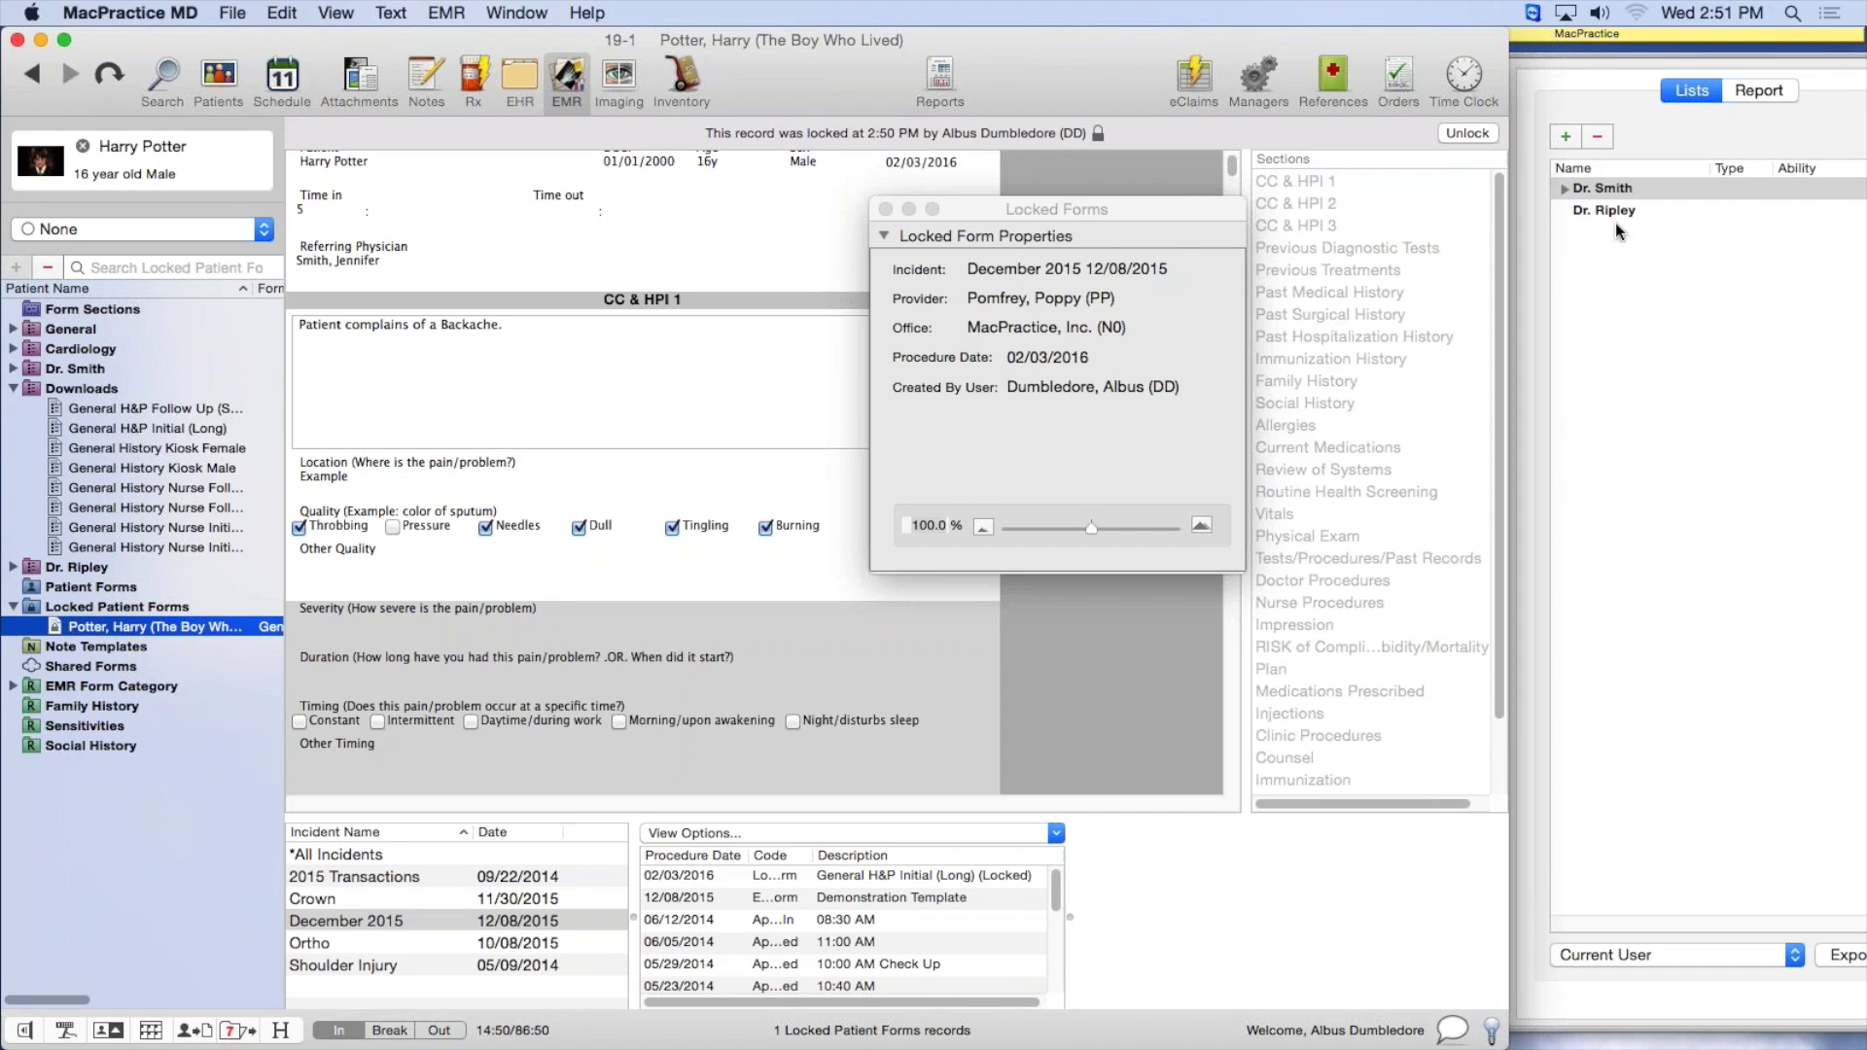
# Create a new folder at the top level of the drawer's lists and select the second doctor's list
pyautogui.click(1608, 250)
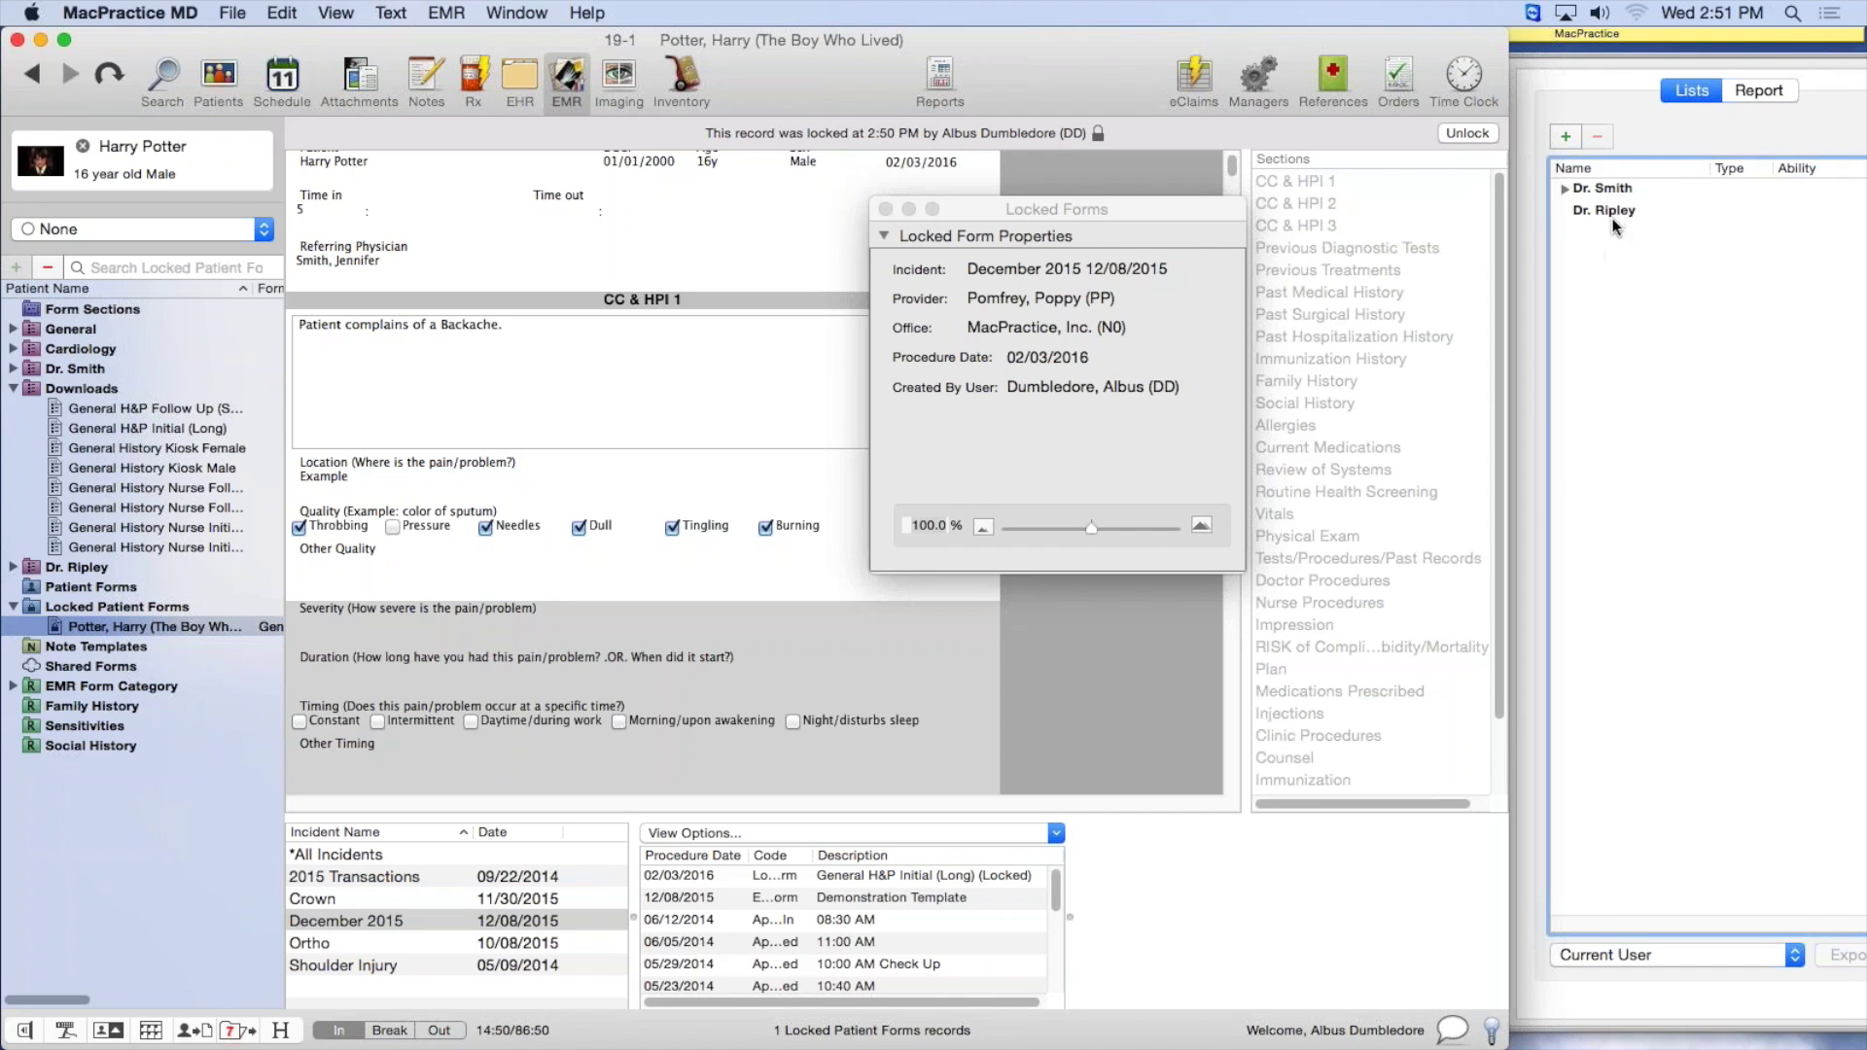
pyautogui.click(1567, 136)
pyautogui.click(1608, 232)
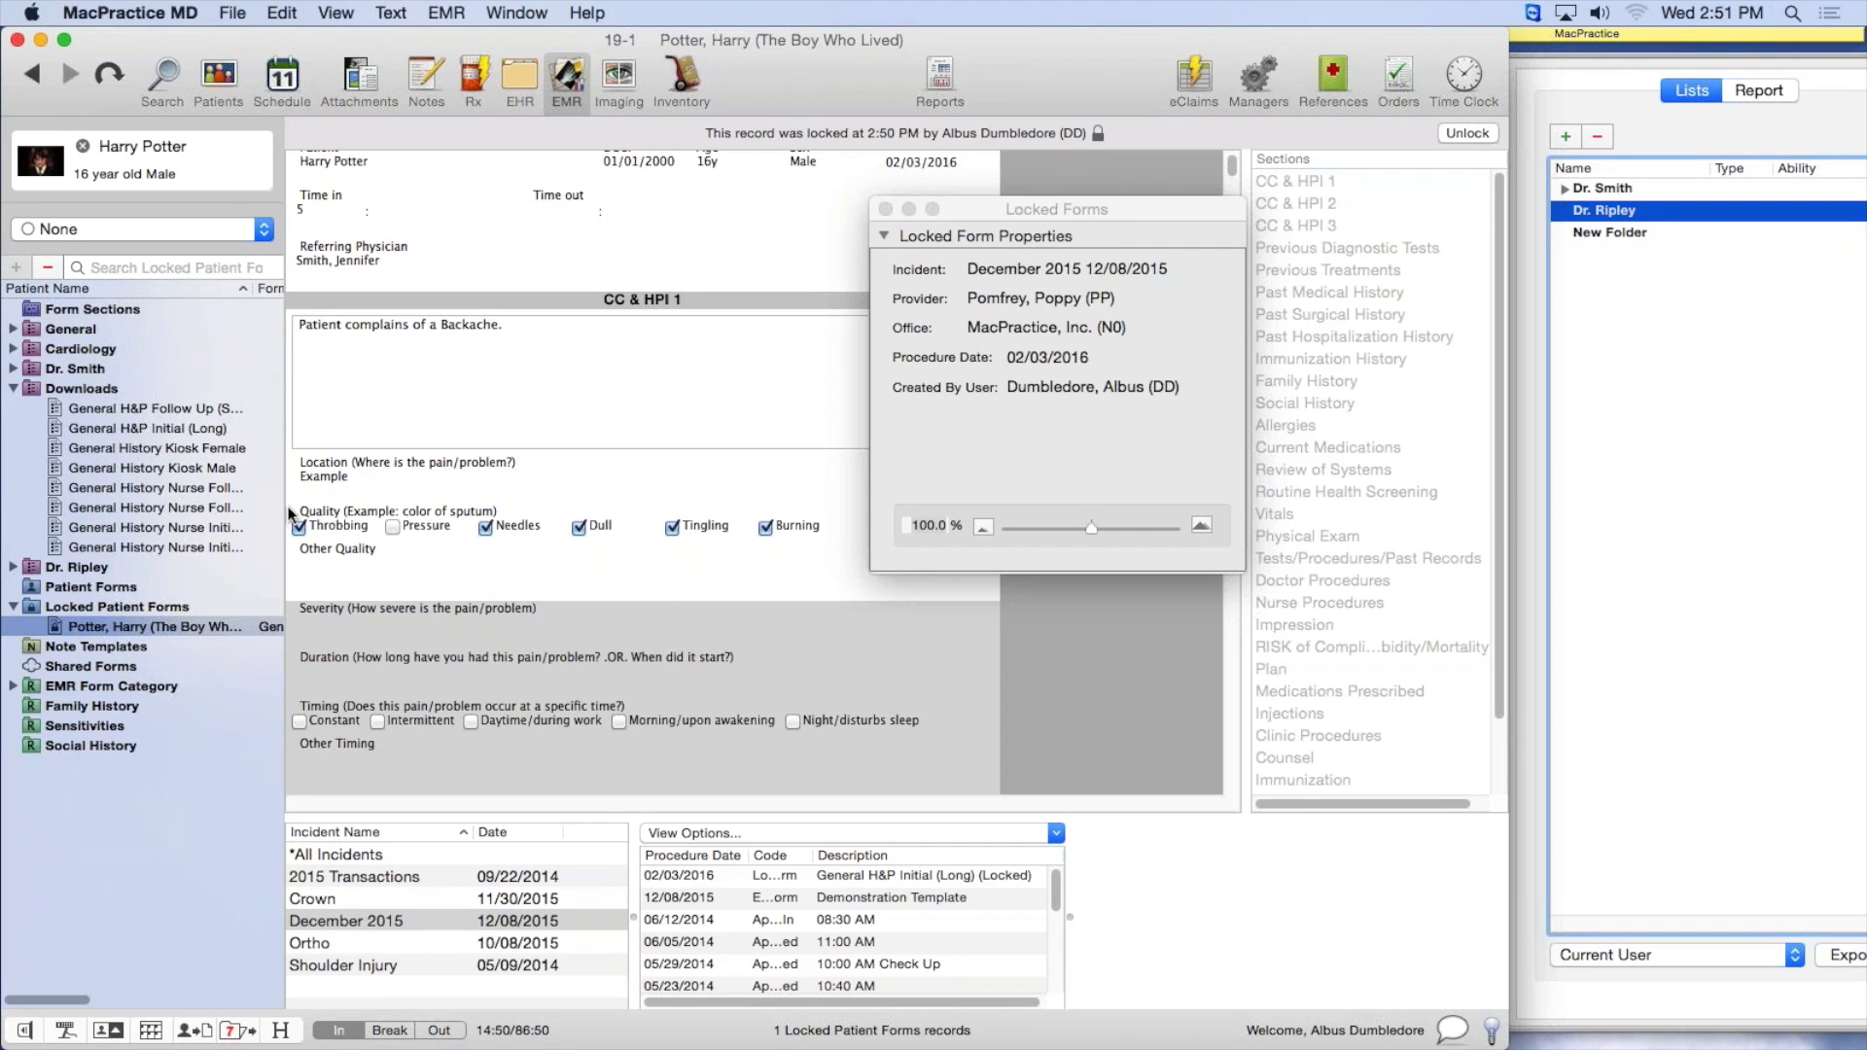
# Archive and duplicate the locked form with the reason "Test", and open the resulting editable patient form
pyautogui.click(146, 640)
pyautogui.moveTo(937, 248); pyautogui.dragTo(961, 327)
pyautogui.click(1467, 133)
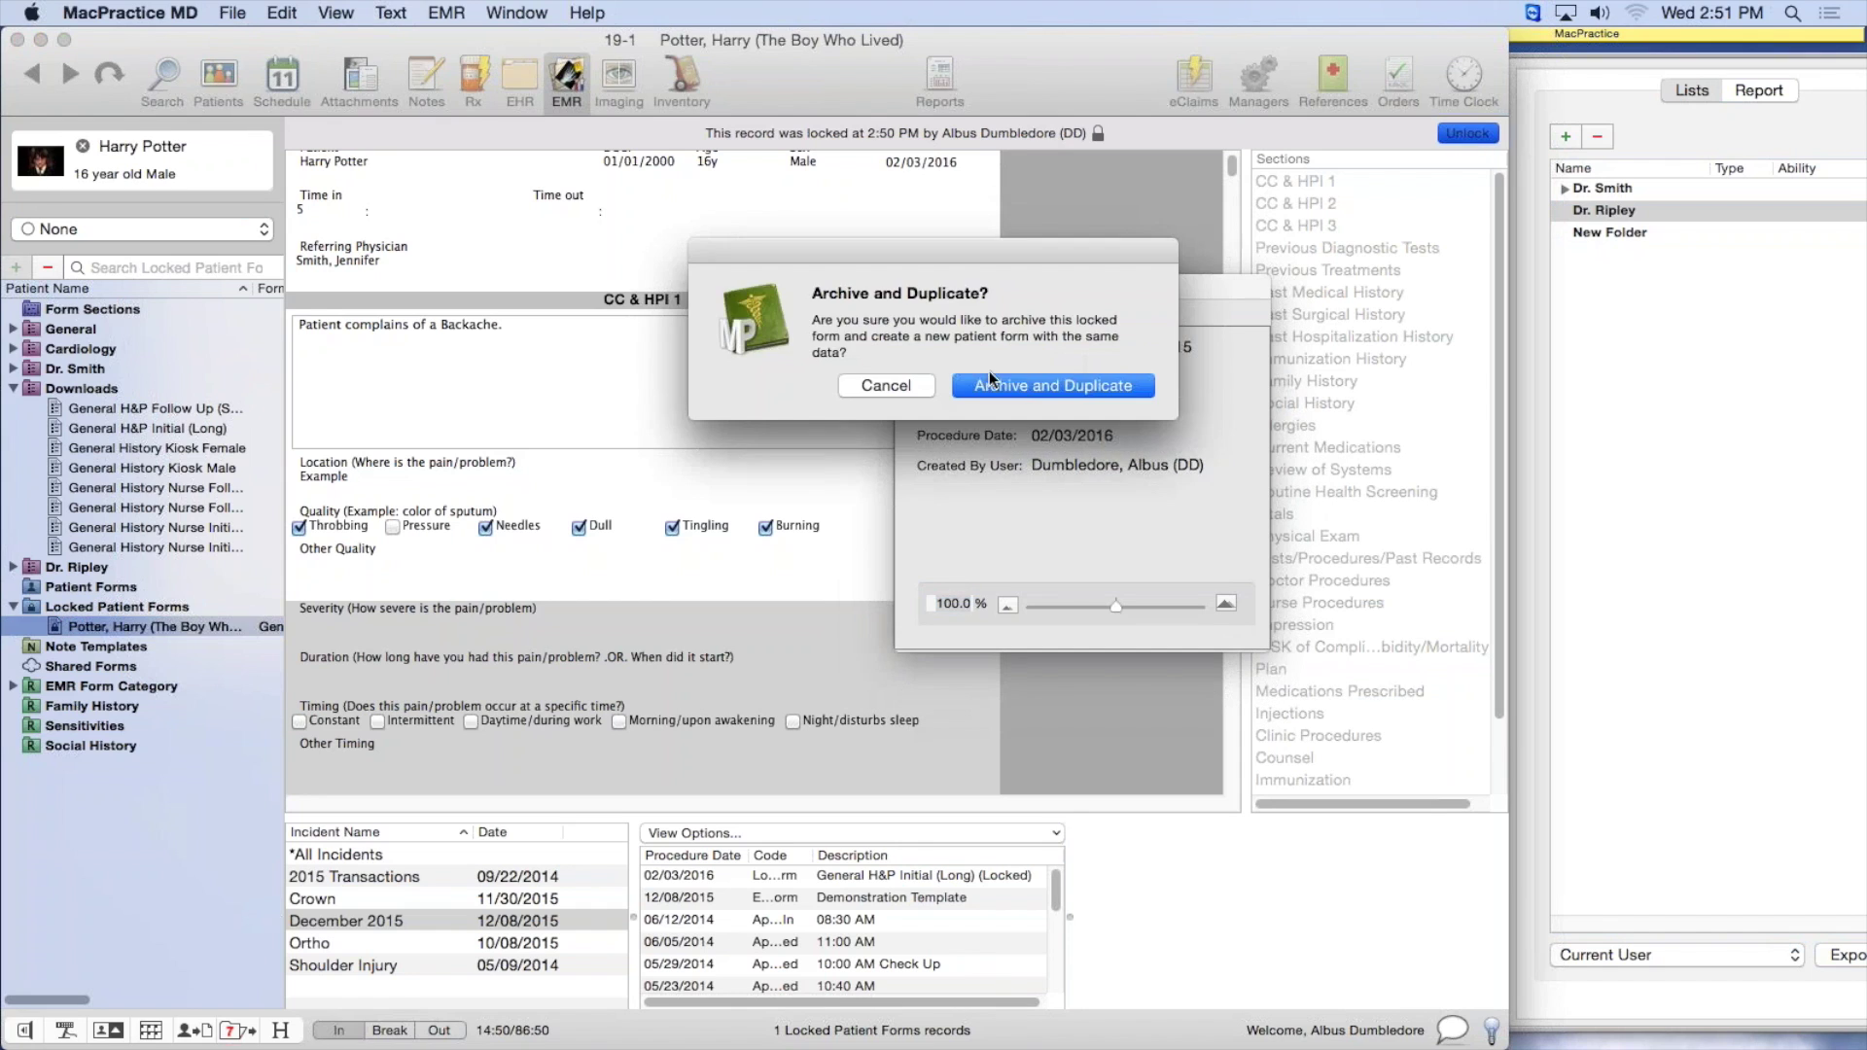
pyautogui.click(1032, 377)
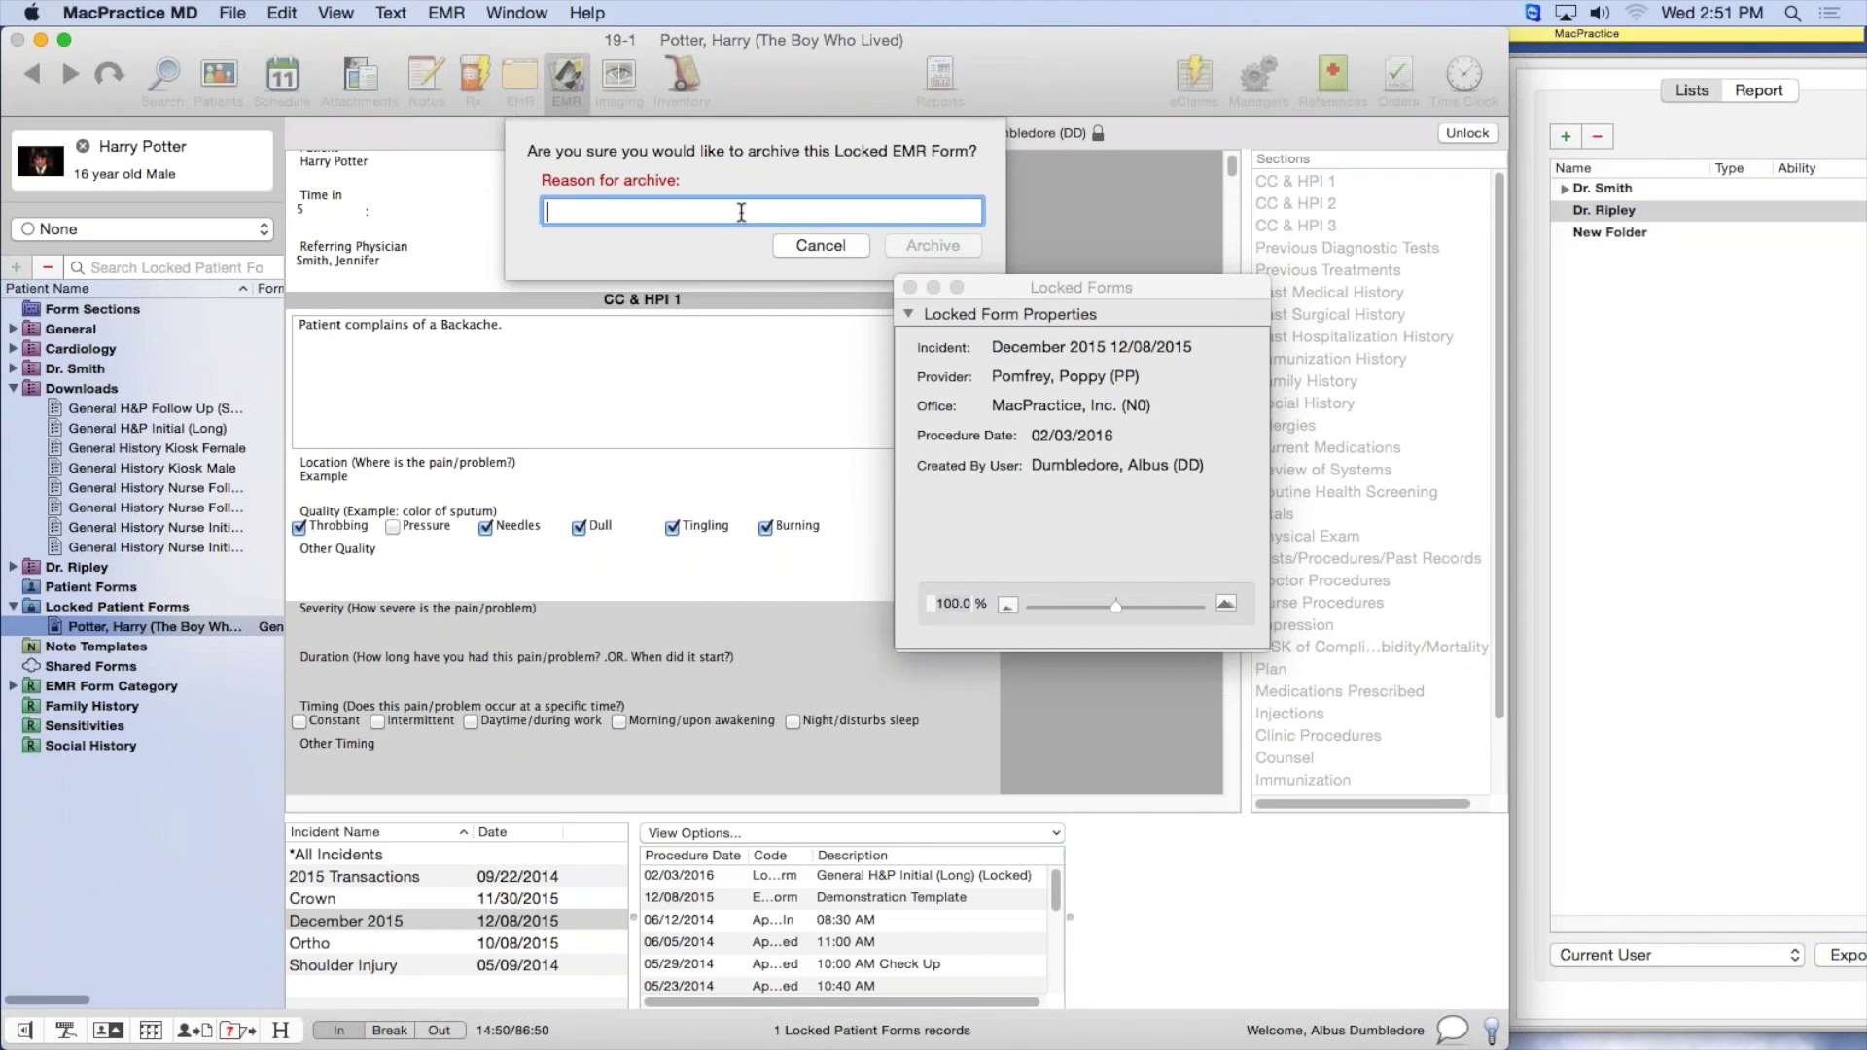
pyautogui.write('Test')
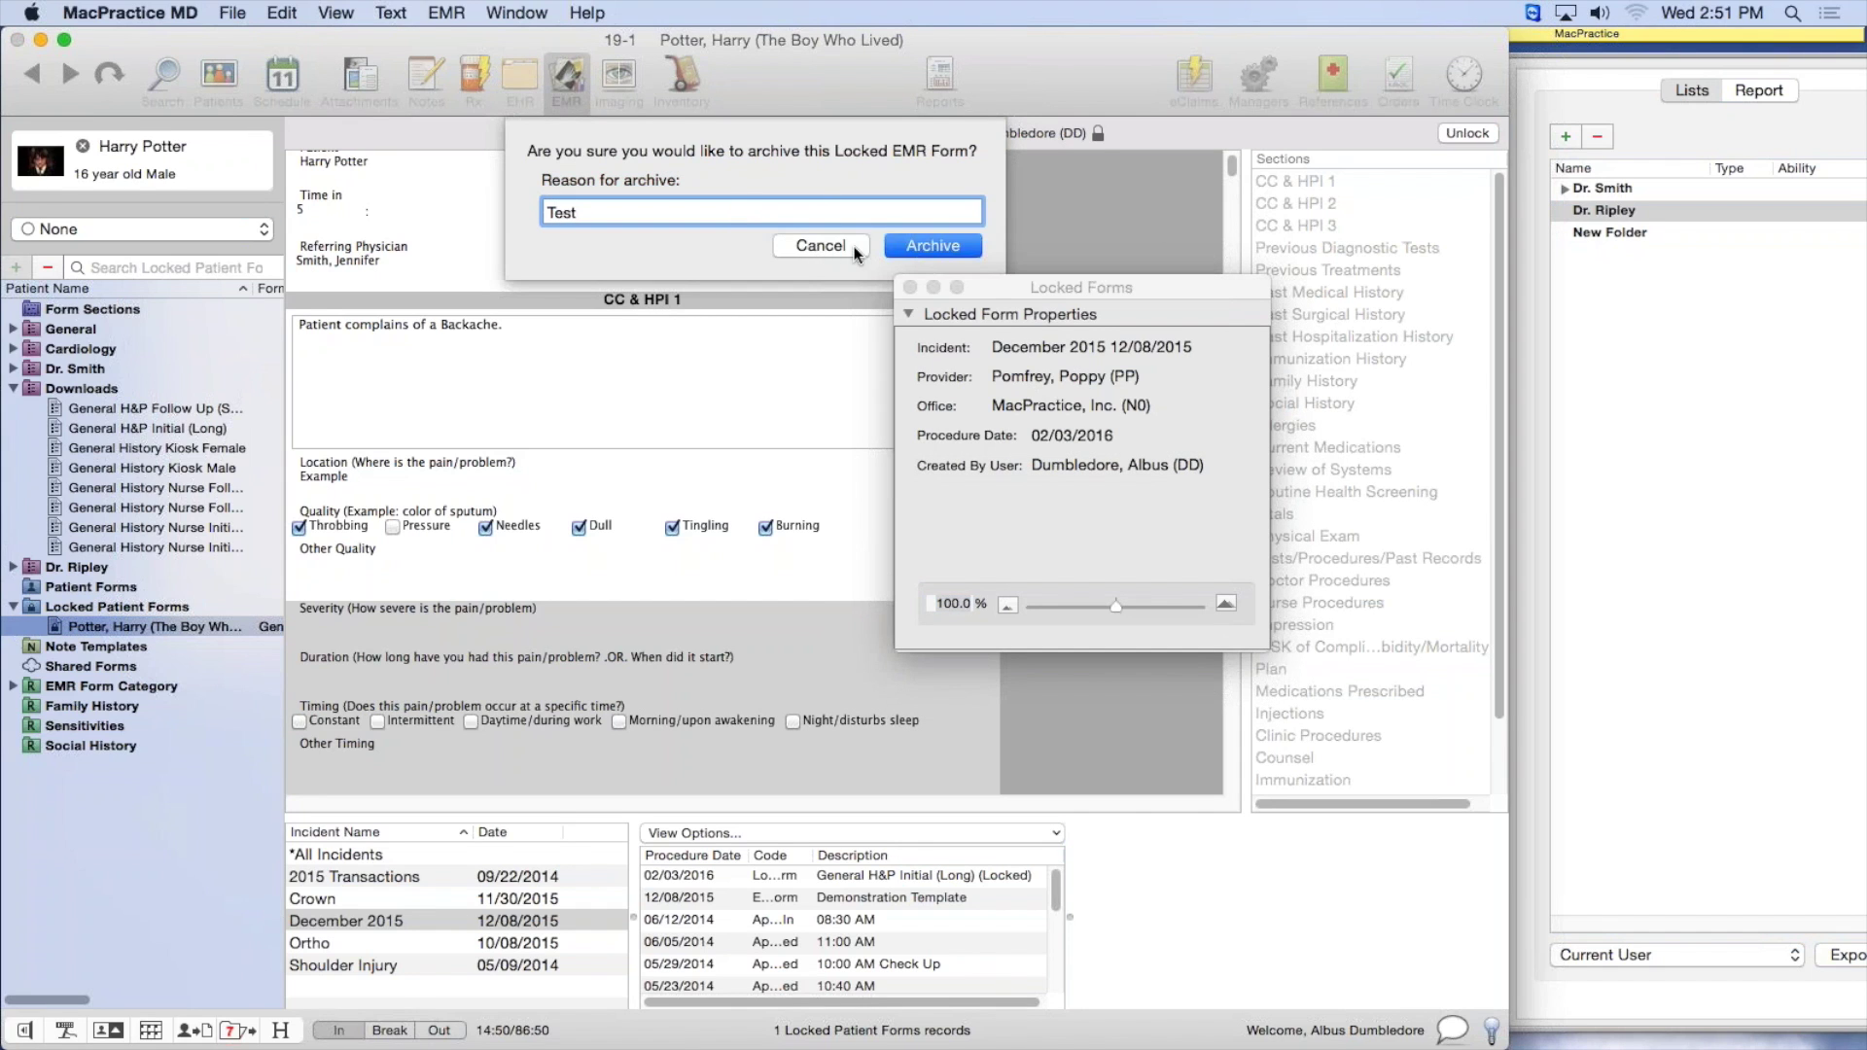
pyautogui.press('Return')
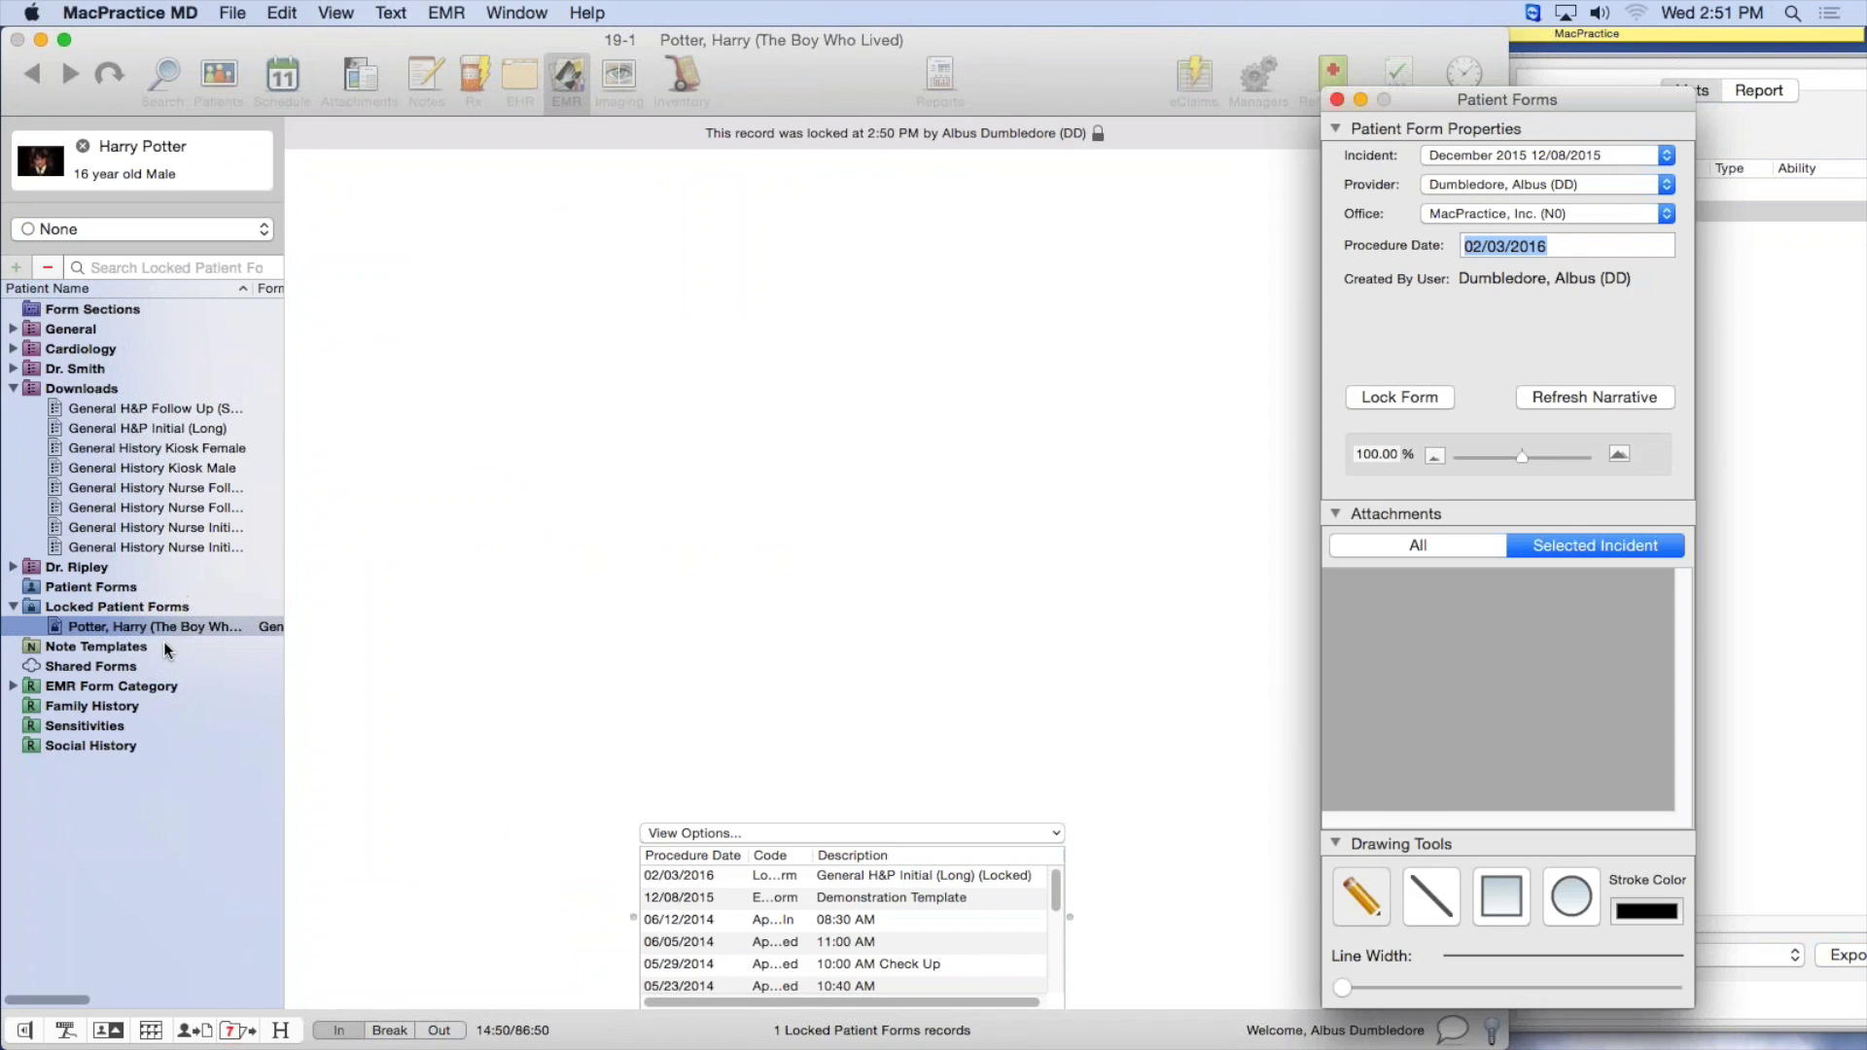
pyautogui.click(74, 605)
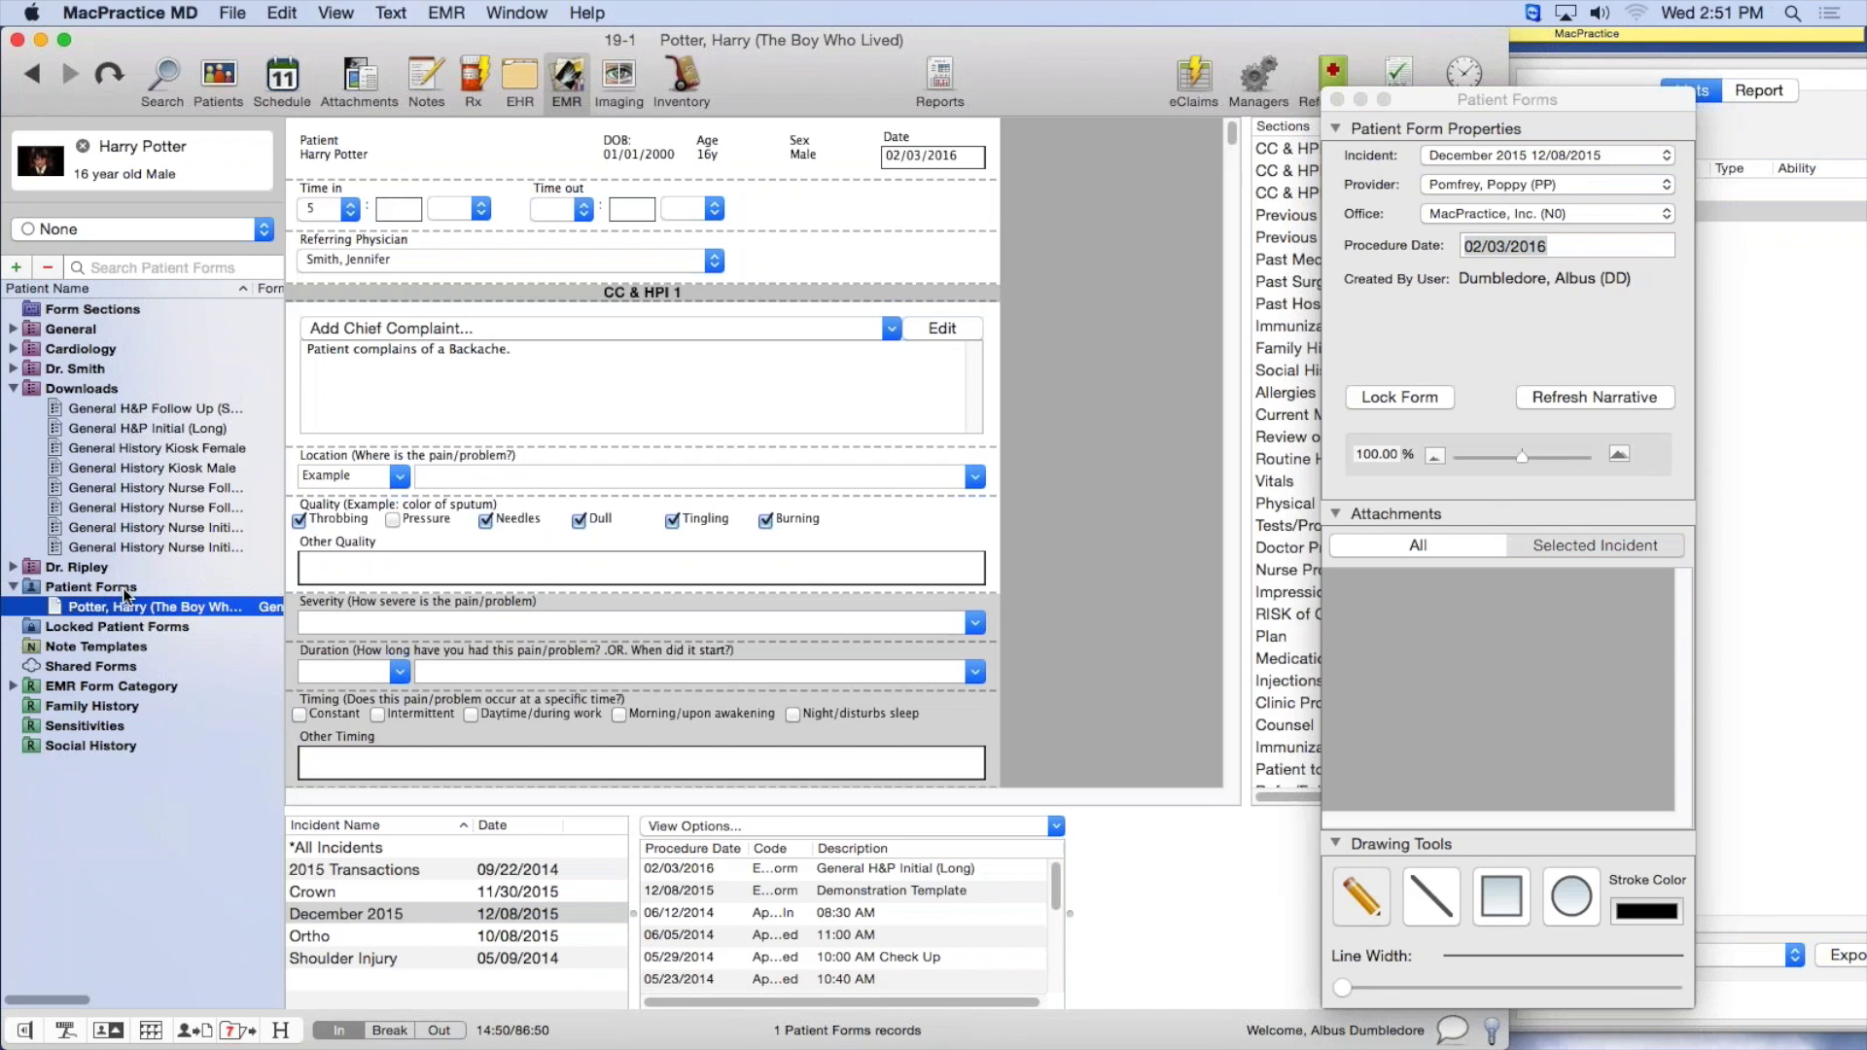
pyautogui.moveTo(1478, 101); pyautogui.dragTo(859, 98)
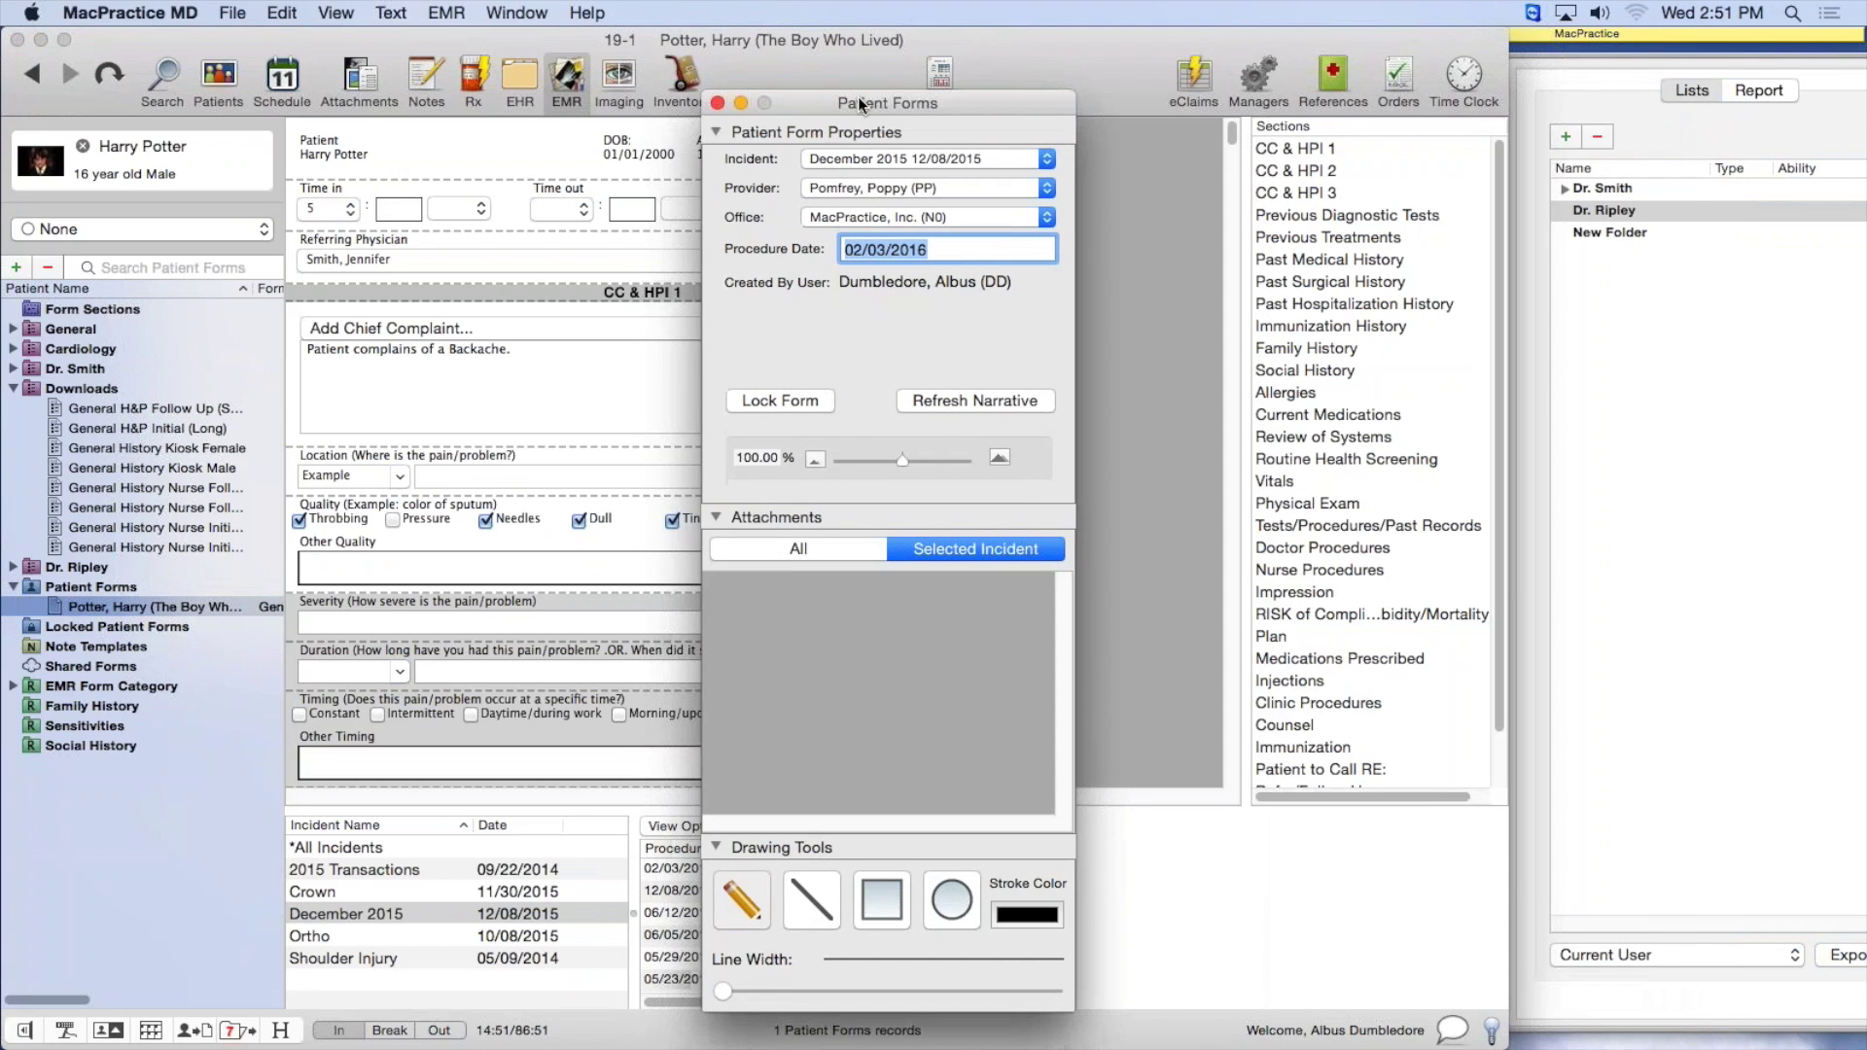
# Add the editable patient form to the second doctor's list, then expand that list and select the form's entry
pyautogui.click(125, 607)
pyautogui.moveTo(124, 610); pyautogui.dragTo(1604, 212)
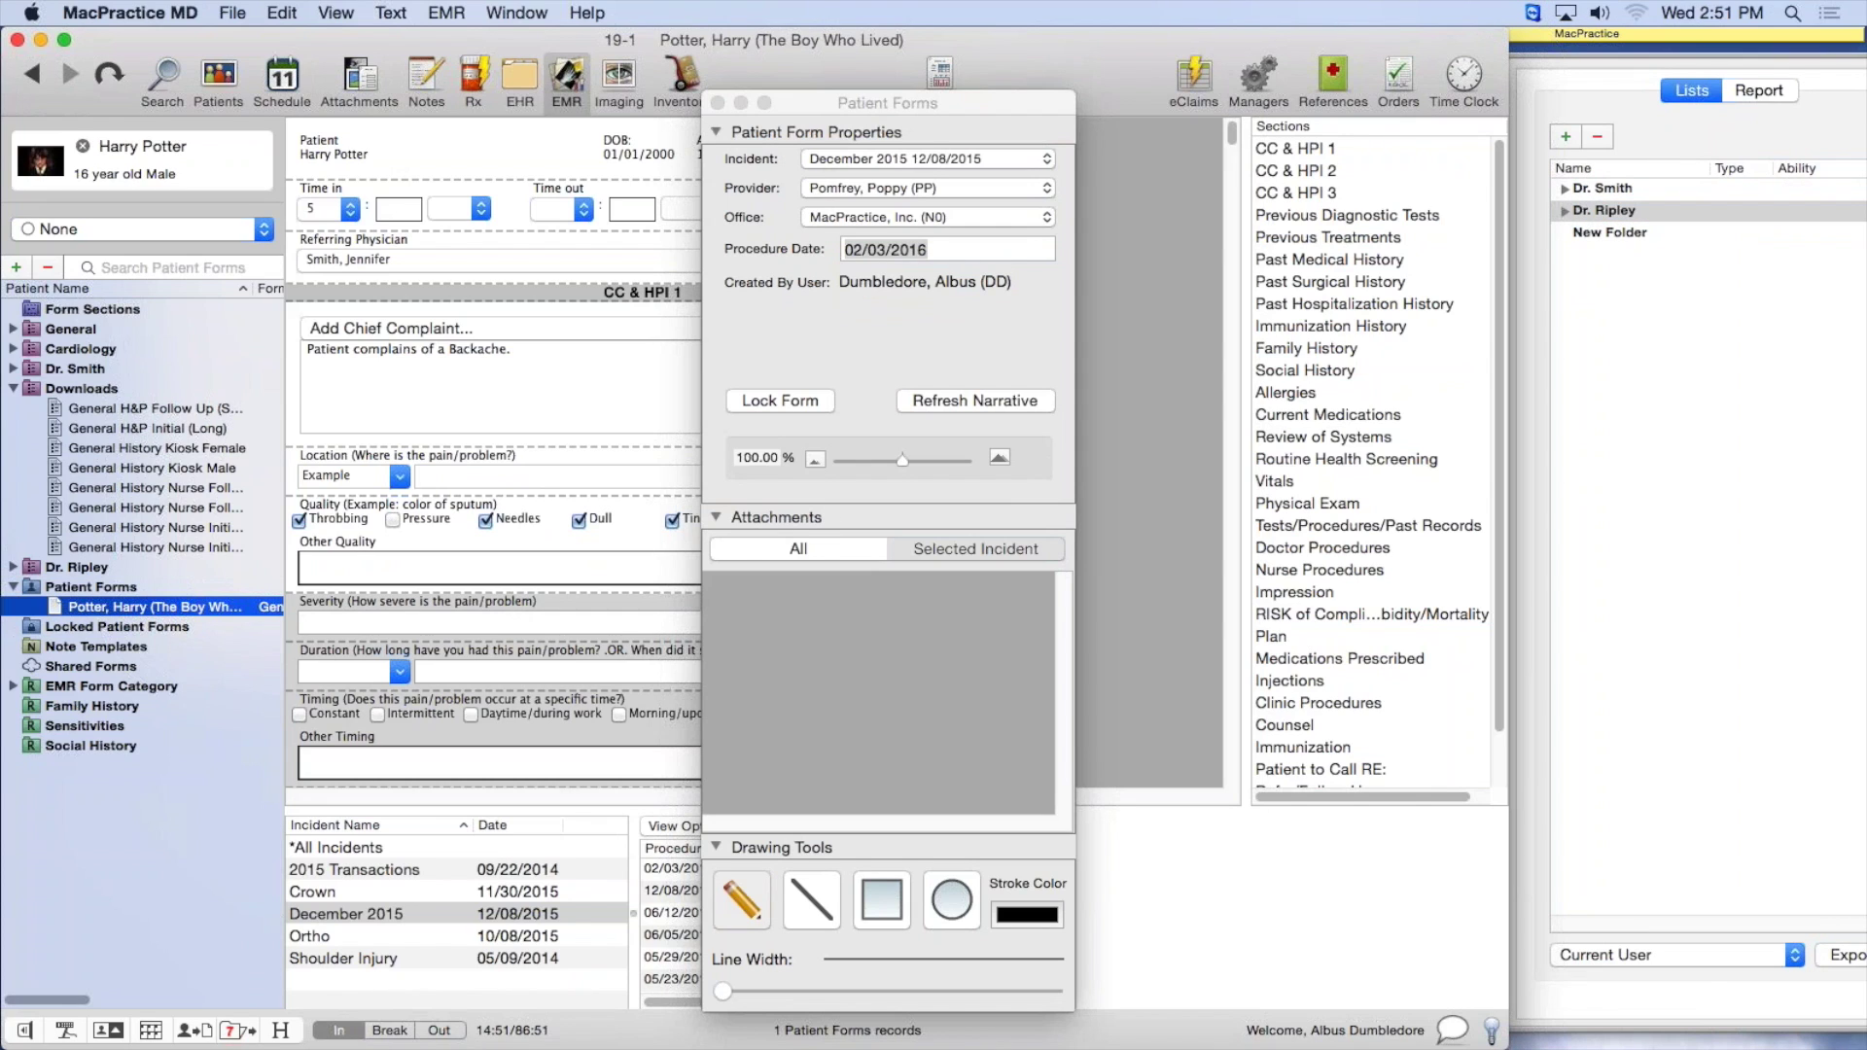
pyautogui.click(1564, 210)
pyautogui.click(1564, 210)
pyautogui.click(1604, 211)
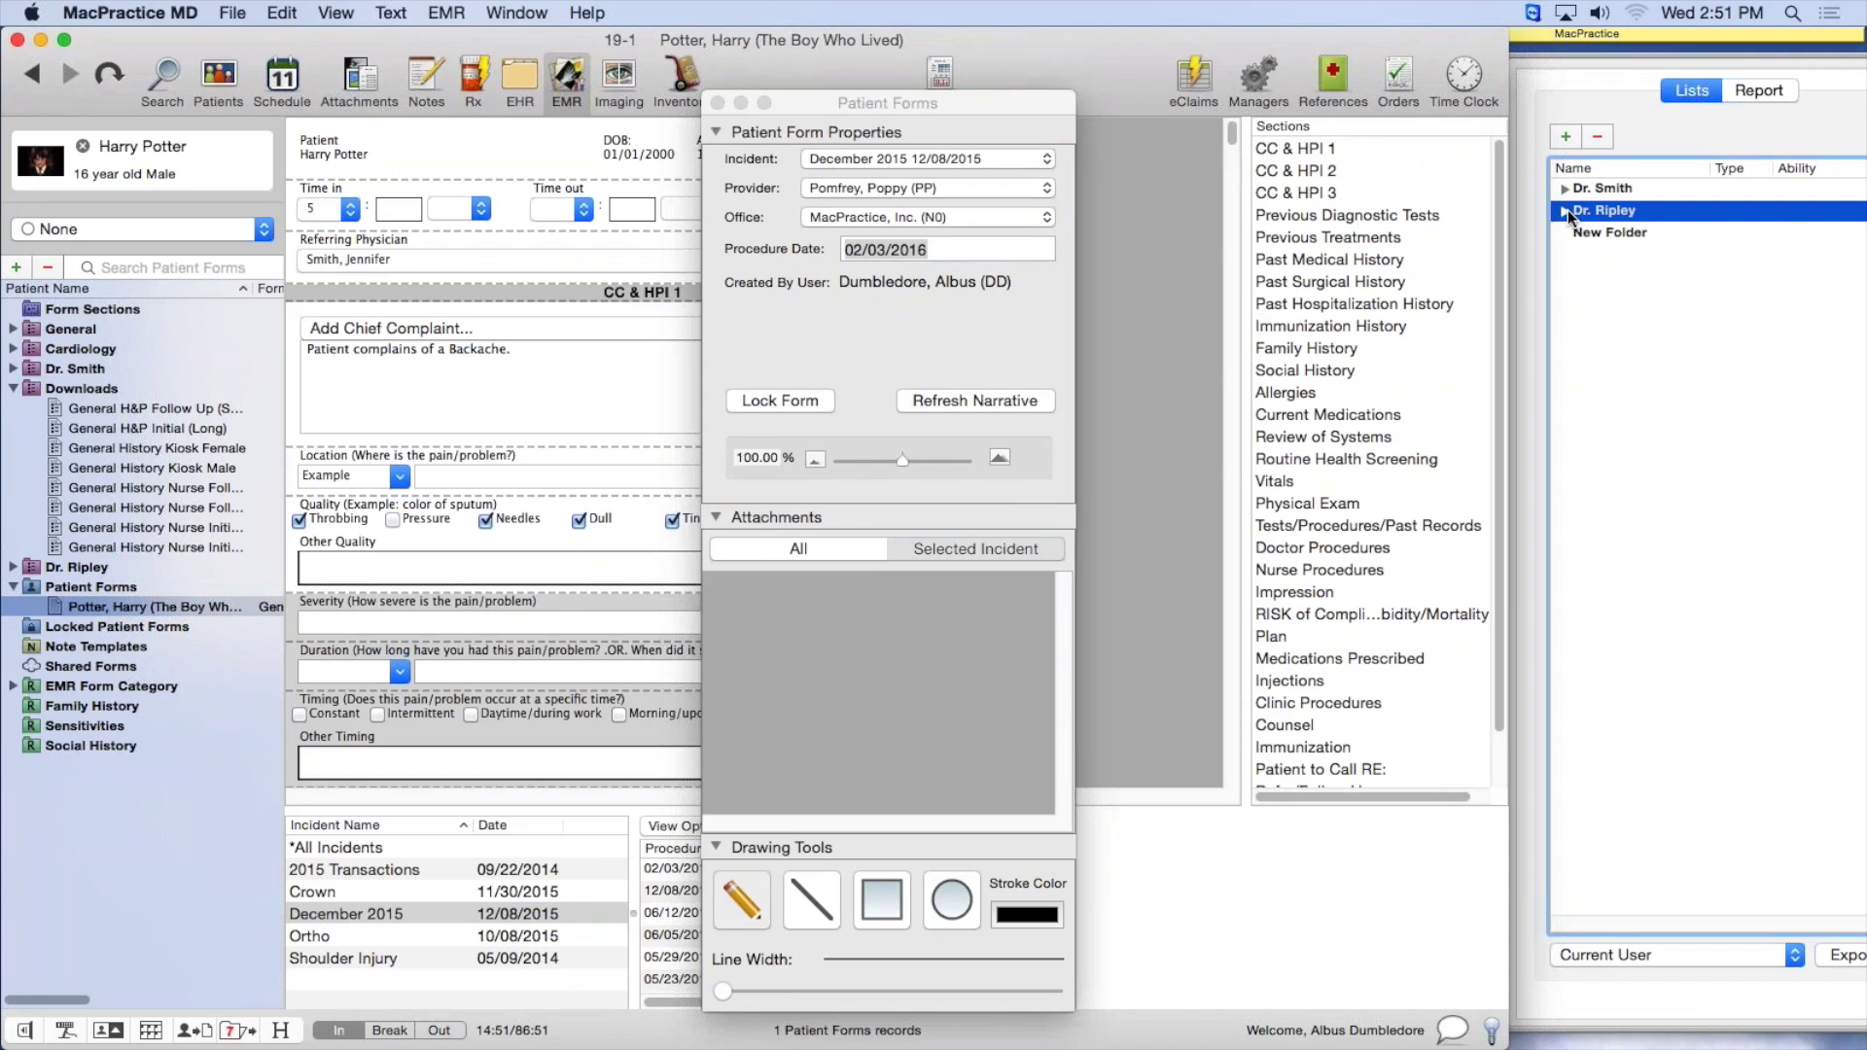
pyautogui.click(1565, 211)
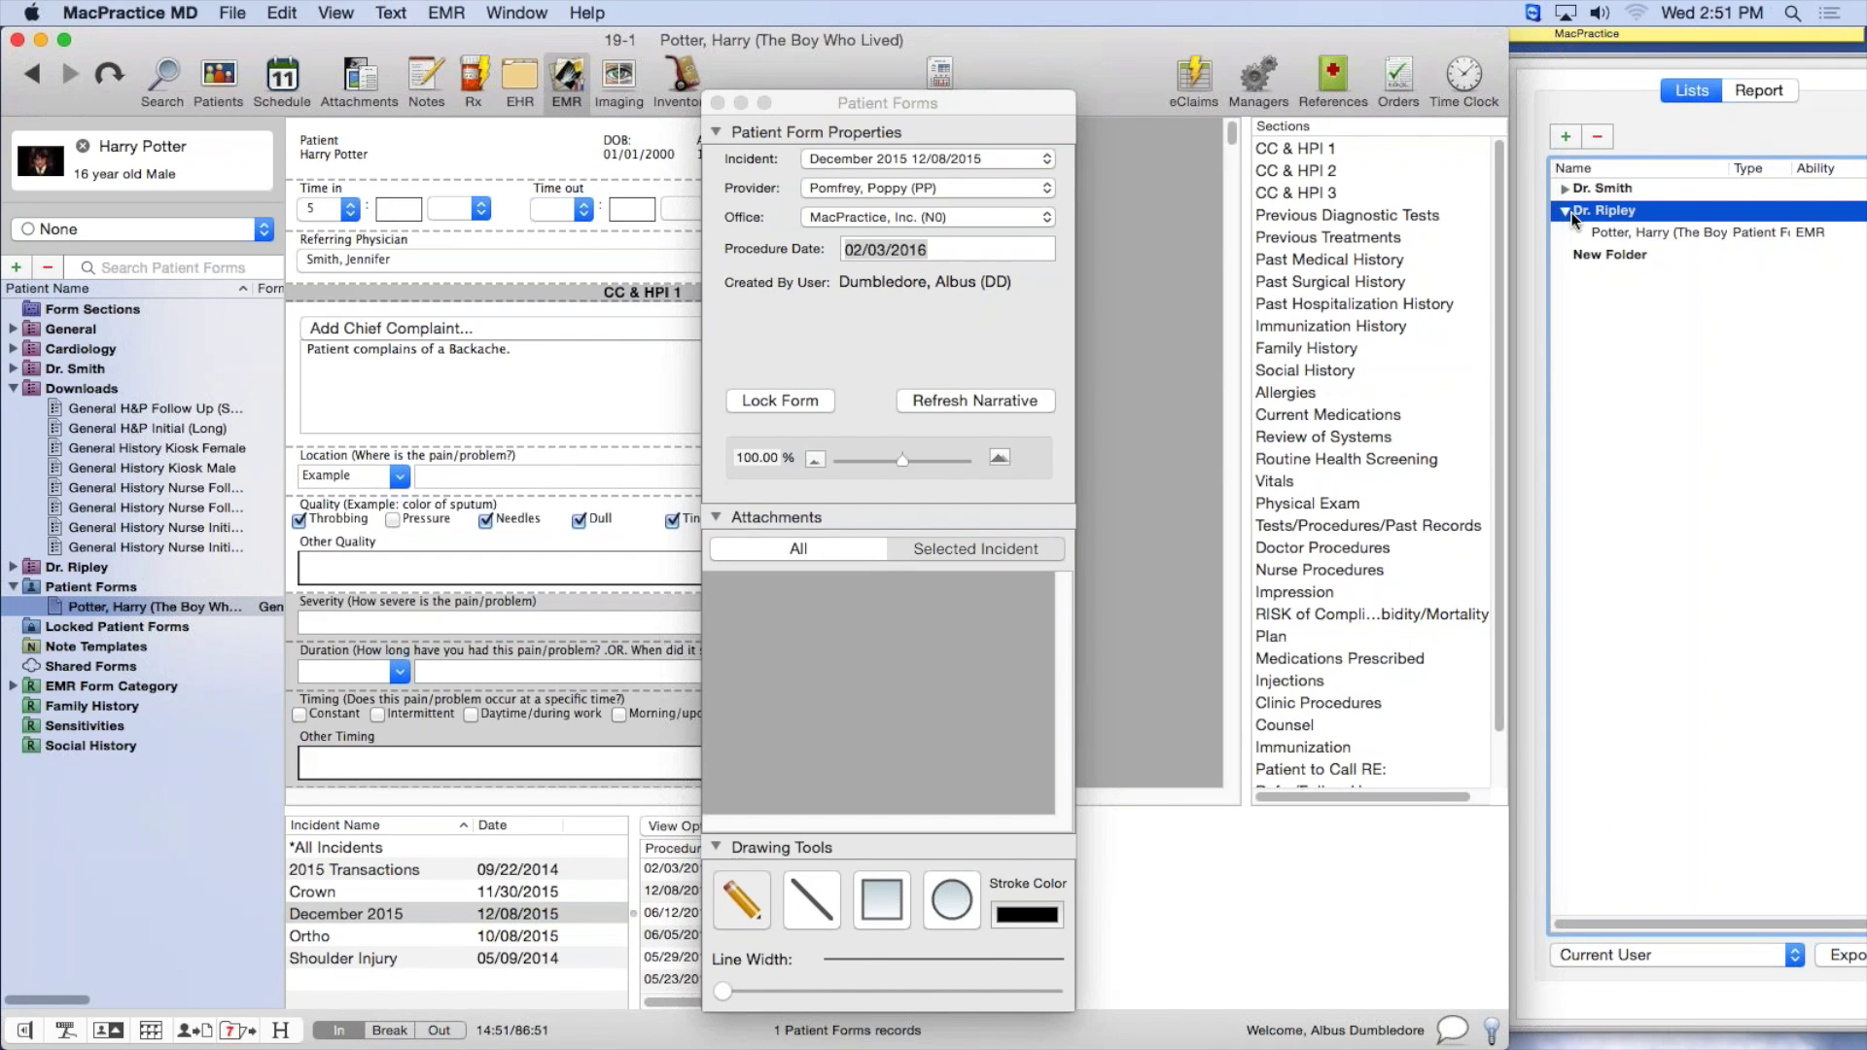
pyautogui.click(1676, 233)
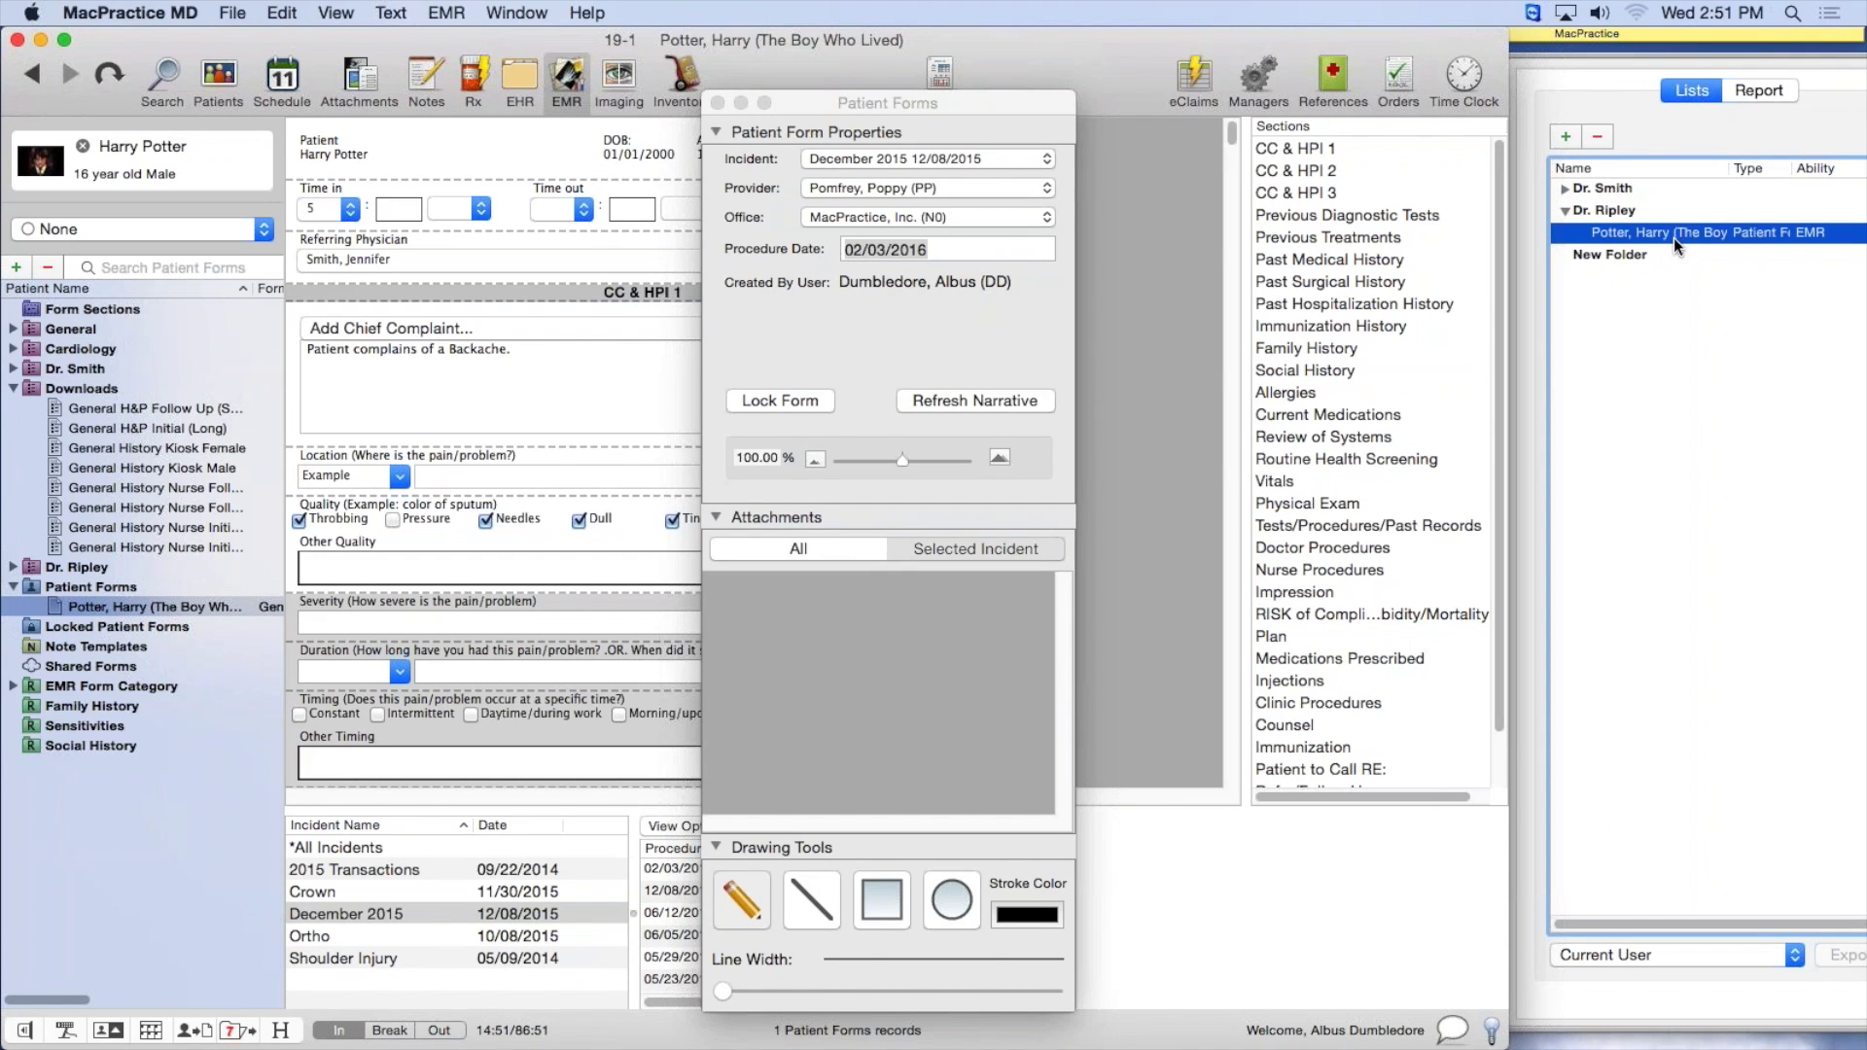
# Open the patient form from the second doctor's list and move its properties palette clear of the form
pyautogui.doubleClick(1666, 232)
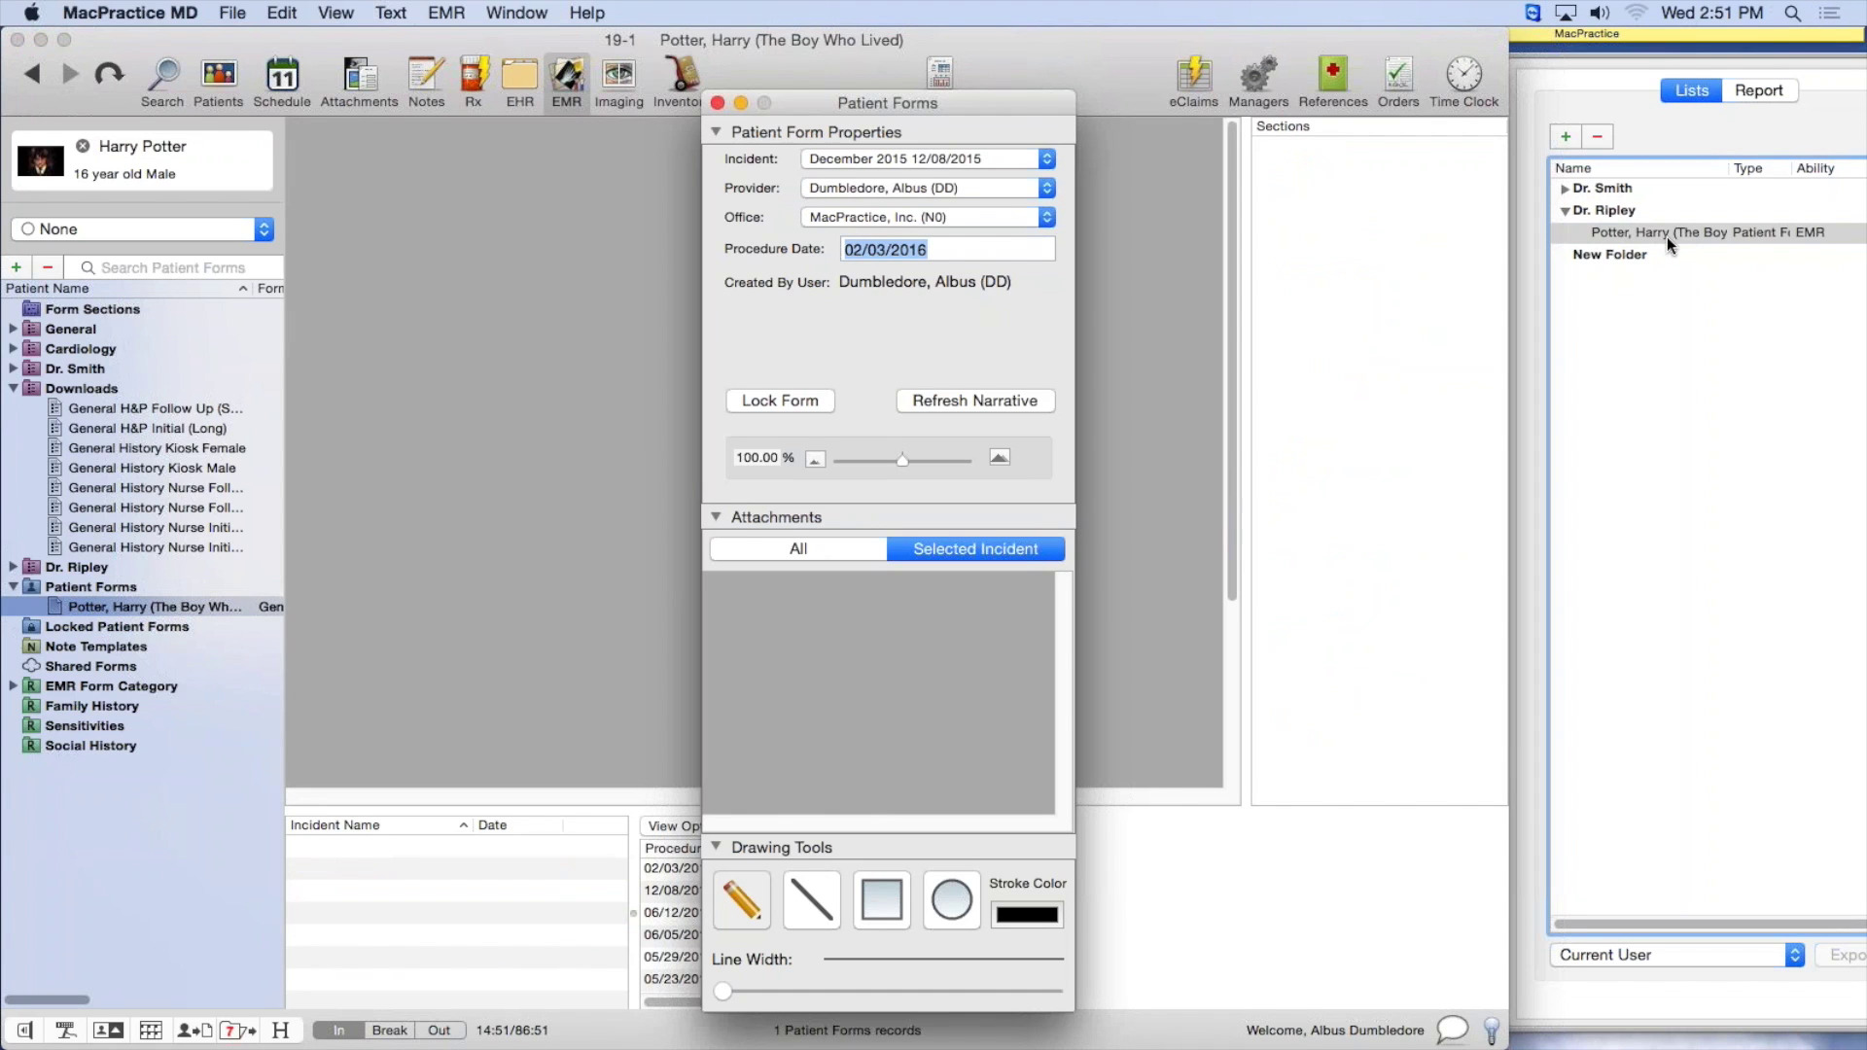
pyautogui.click(556, 904)
pyautogui.moveTo(941, 101); pyautogui.dragTo(1299, 64)
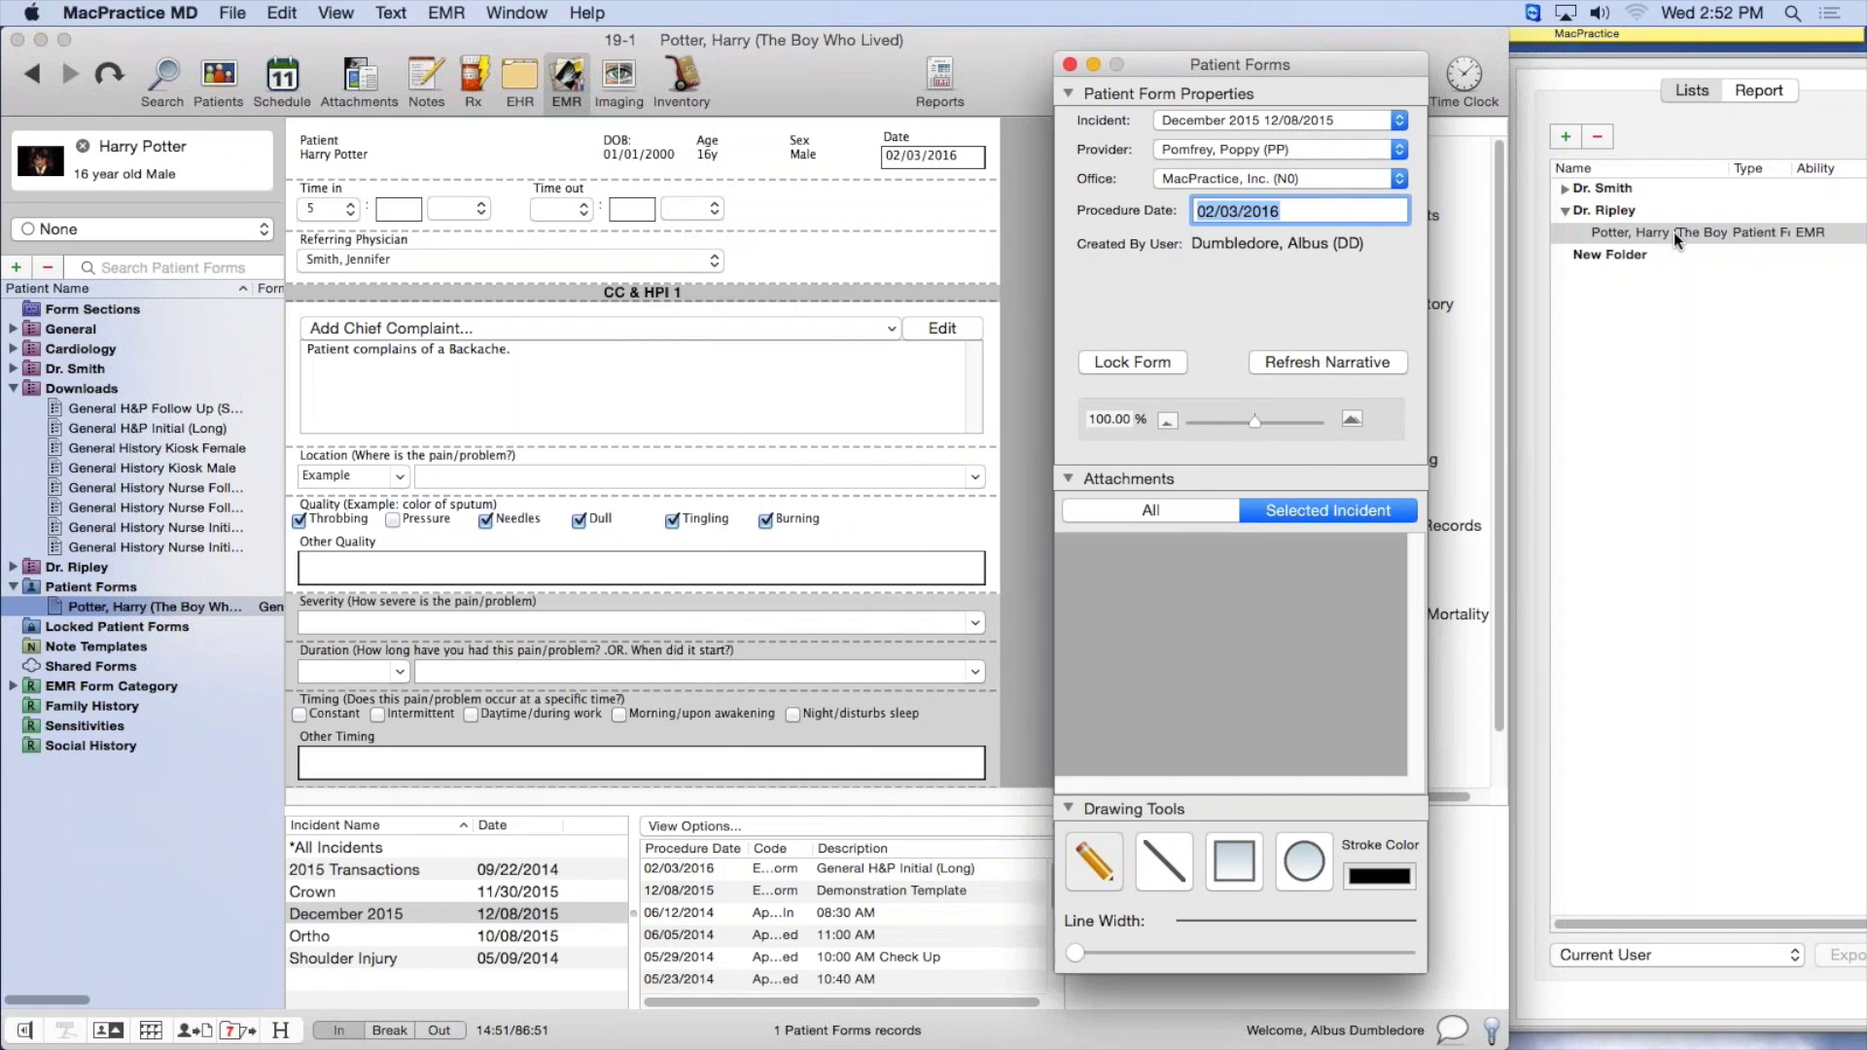
# Lock the patient form by moving it into Locked Patient Forms and delete its entry from the second doctor's list
pyautogui.click(1672, 231)
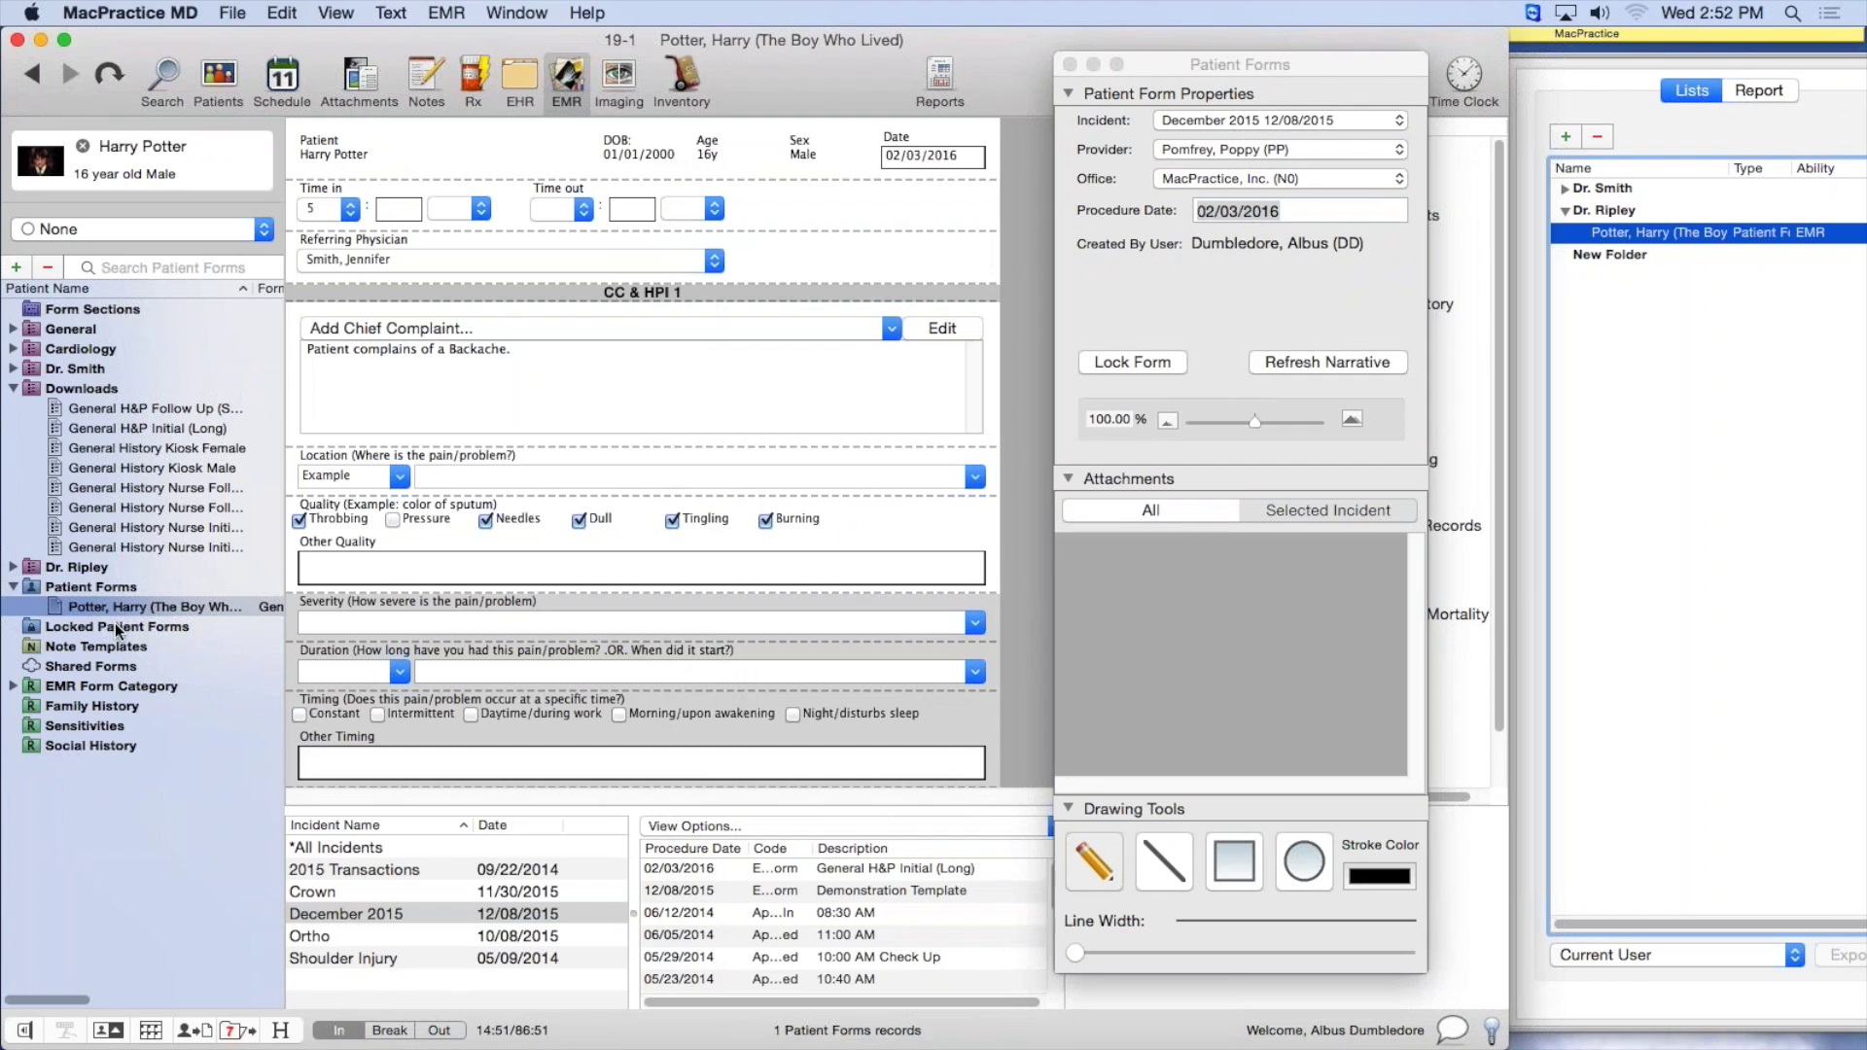
pyautogui.moveTo(156, 605); pyautogui.dragTo(131, 624)
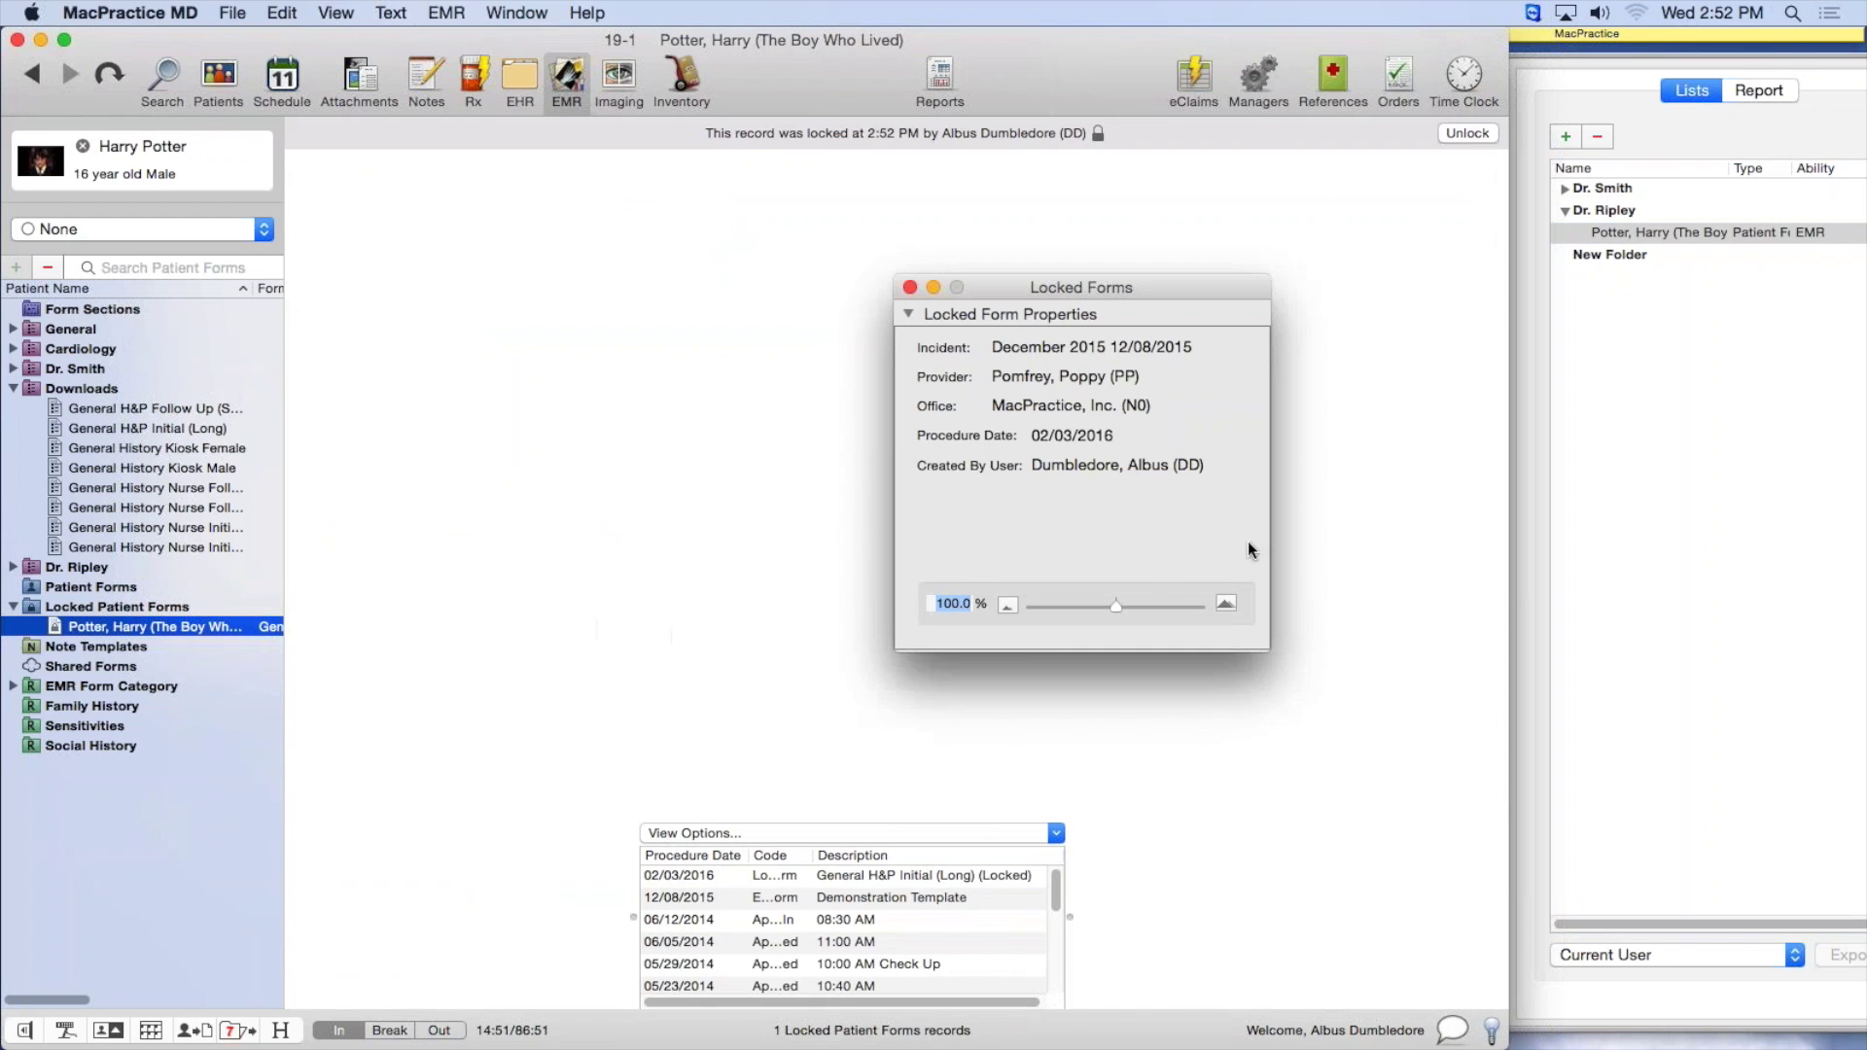
pyautogui.click(1666, 232)
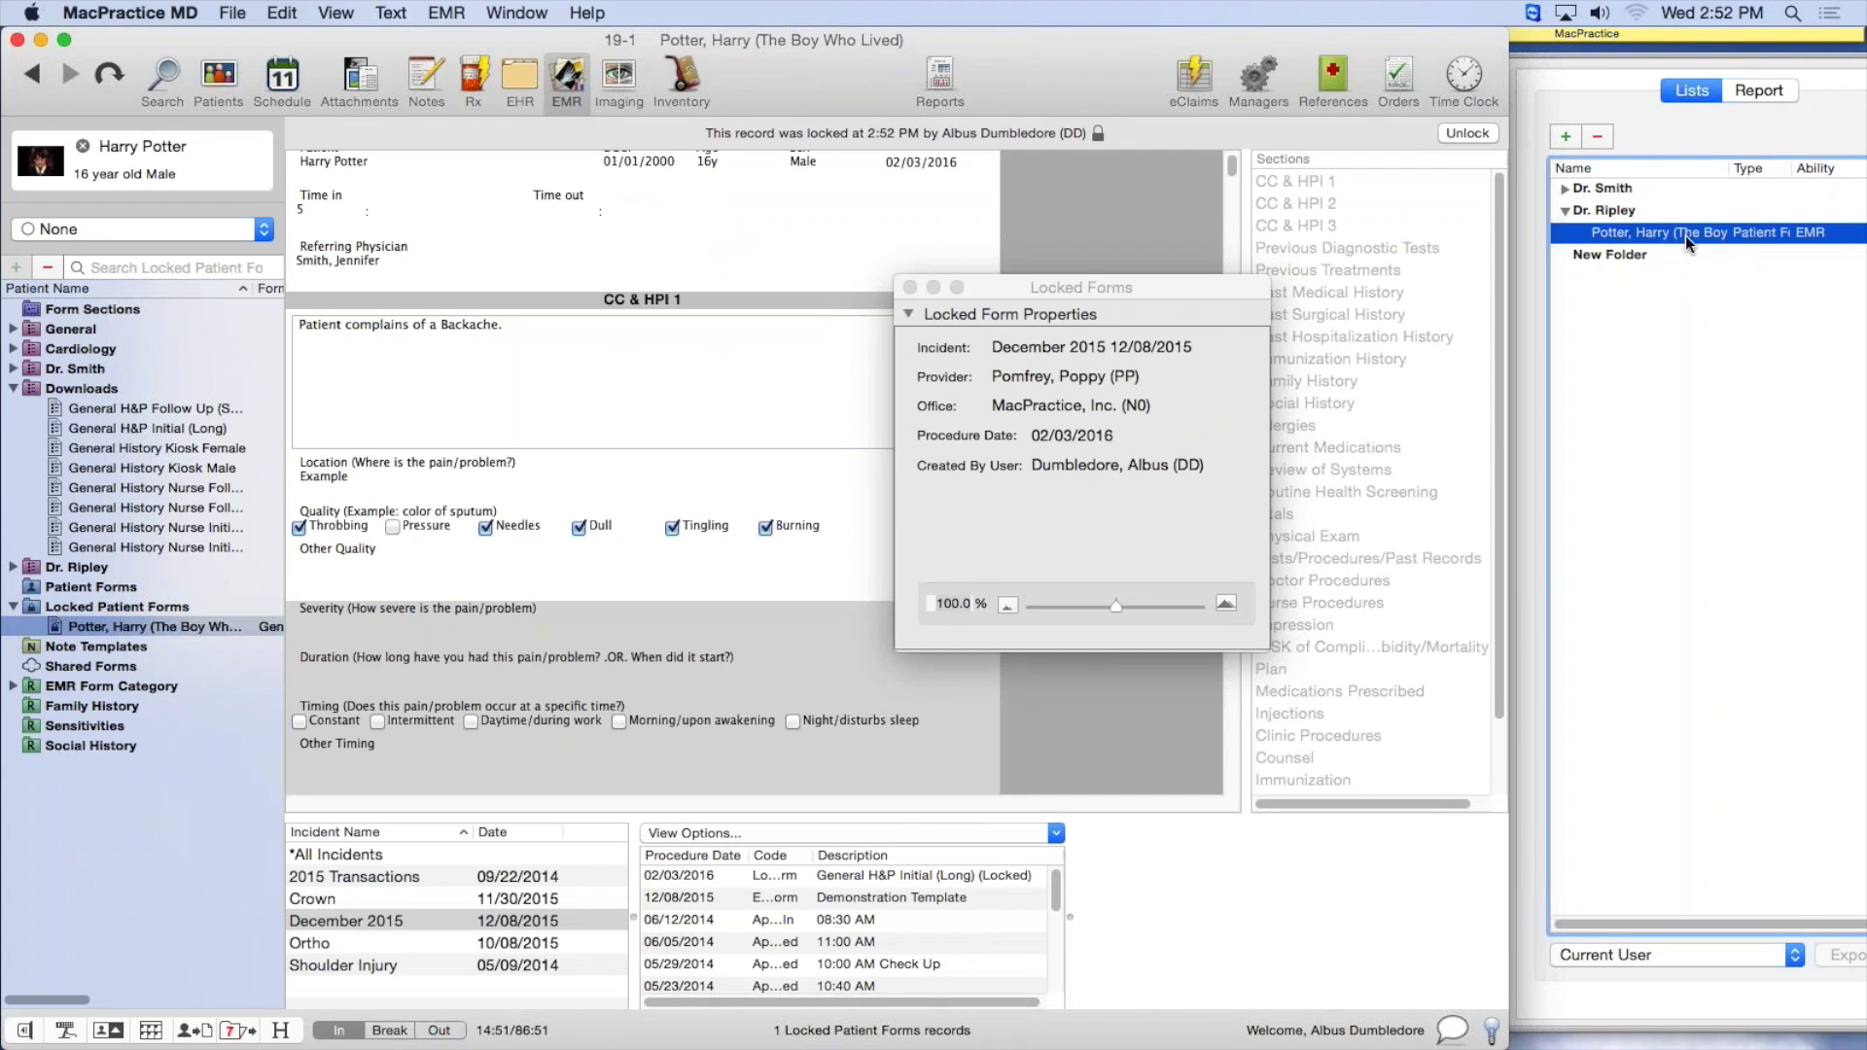
pyautogui.click(1598, 135)
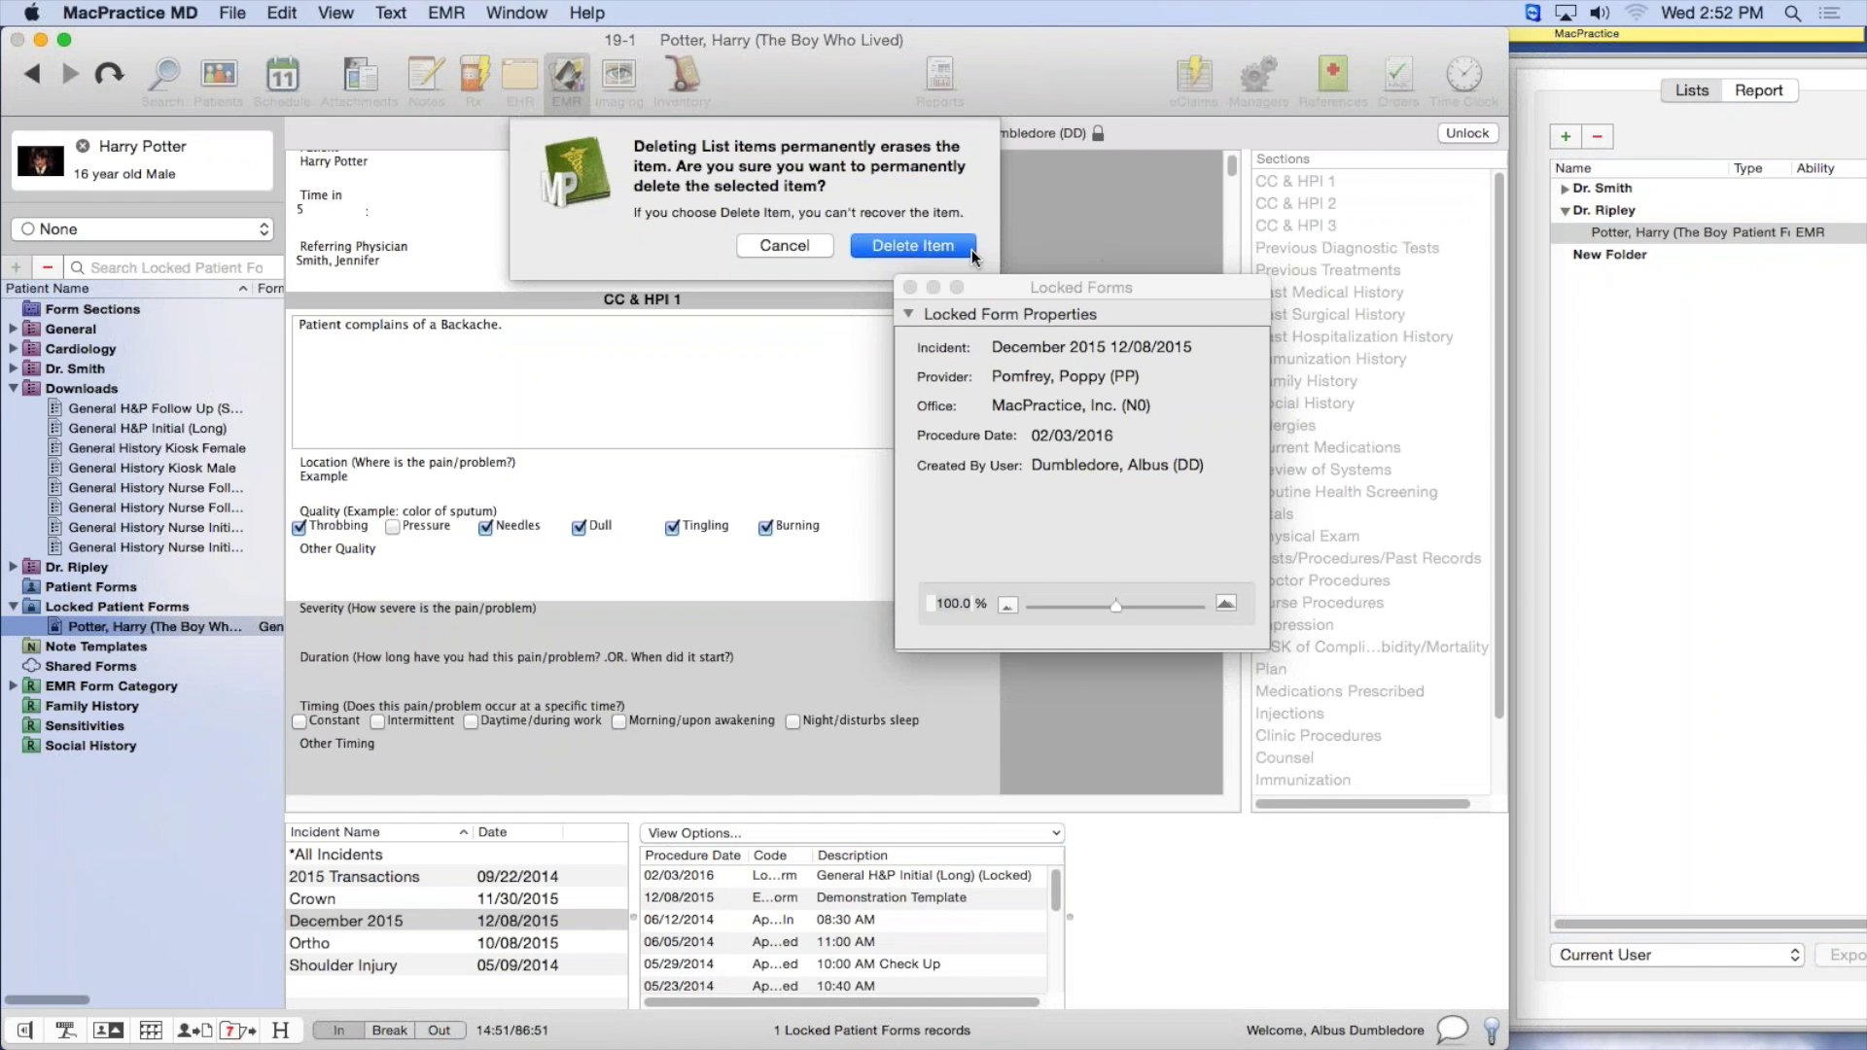
pyautogui.click(969, 247)
# Check the locked form entry inside the first doctor's list and collapse the list again
pyautogui.click(1565, 191)
pyautogui.click(1564, 190)
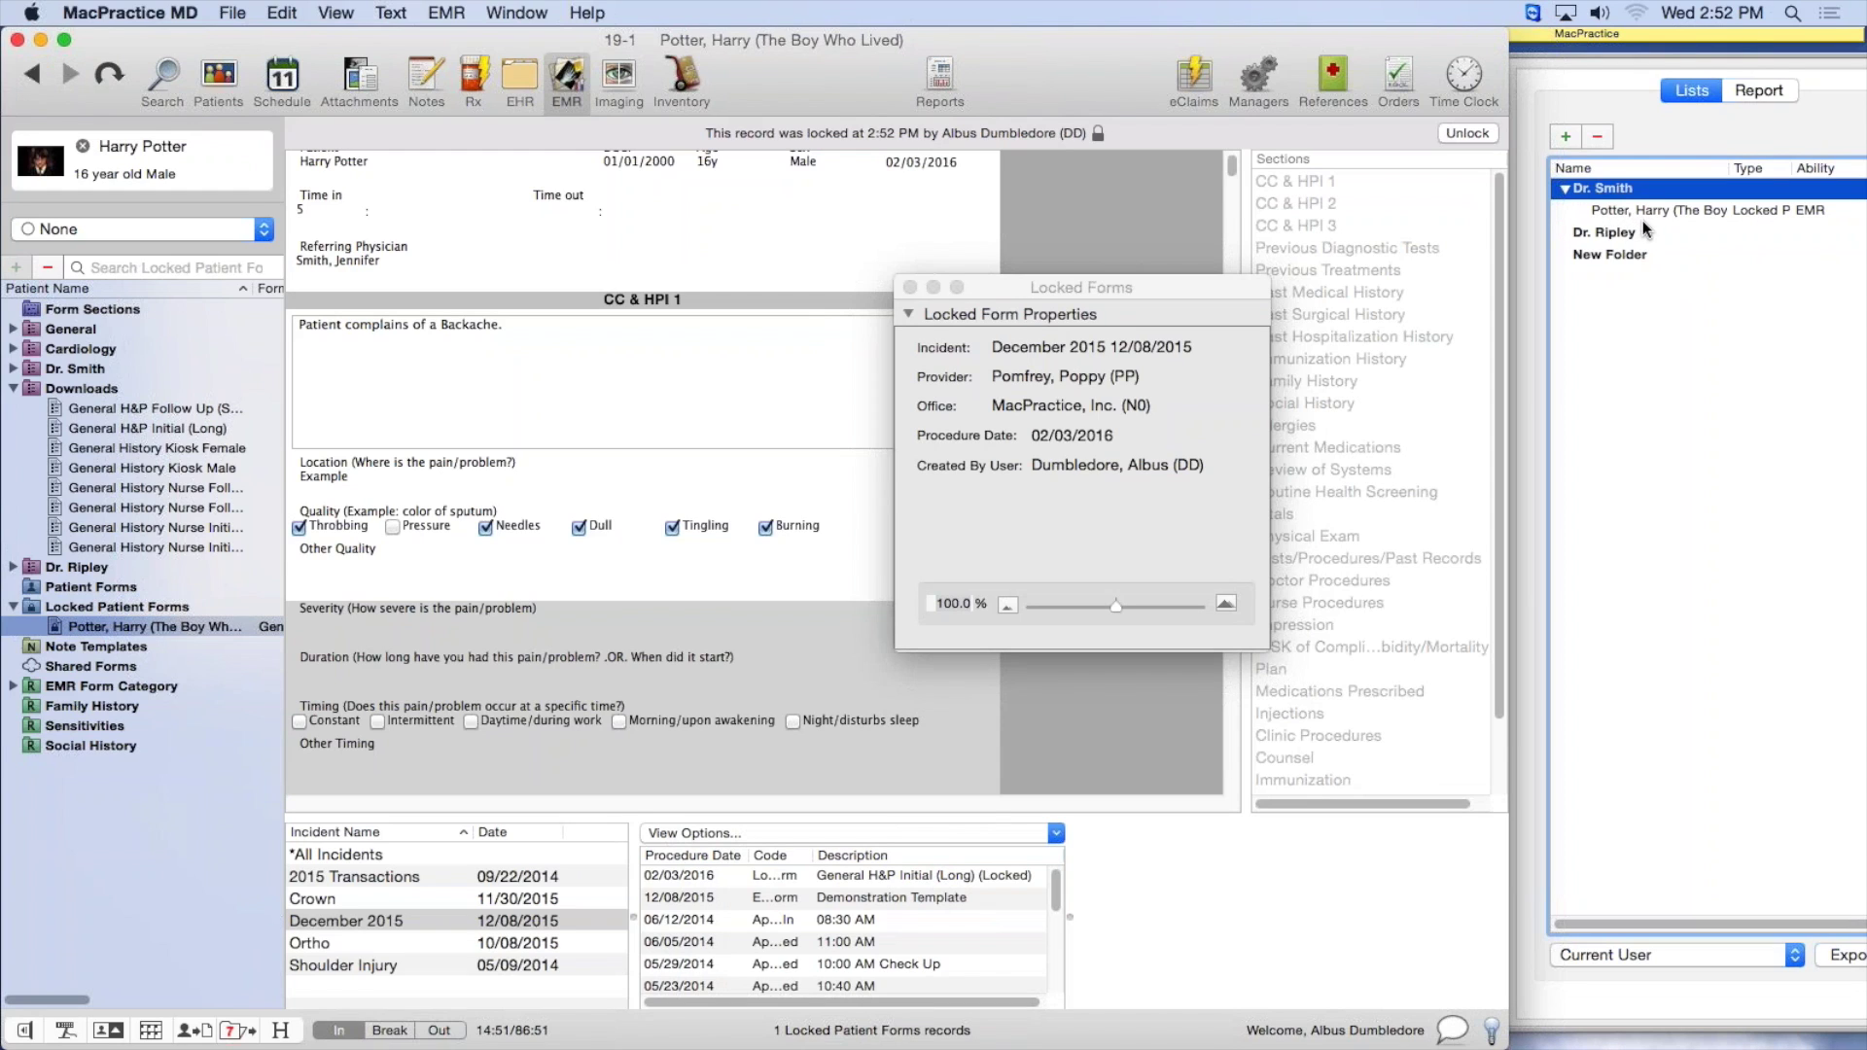
pyautogui.click(1662, 209)
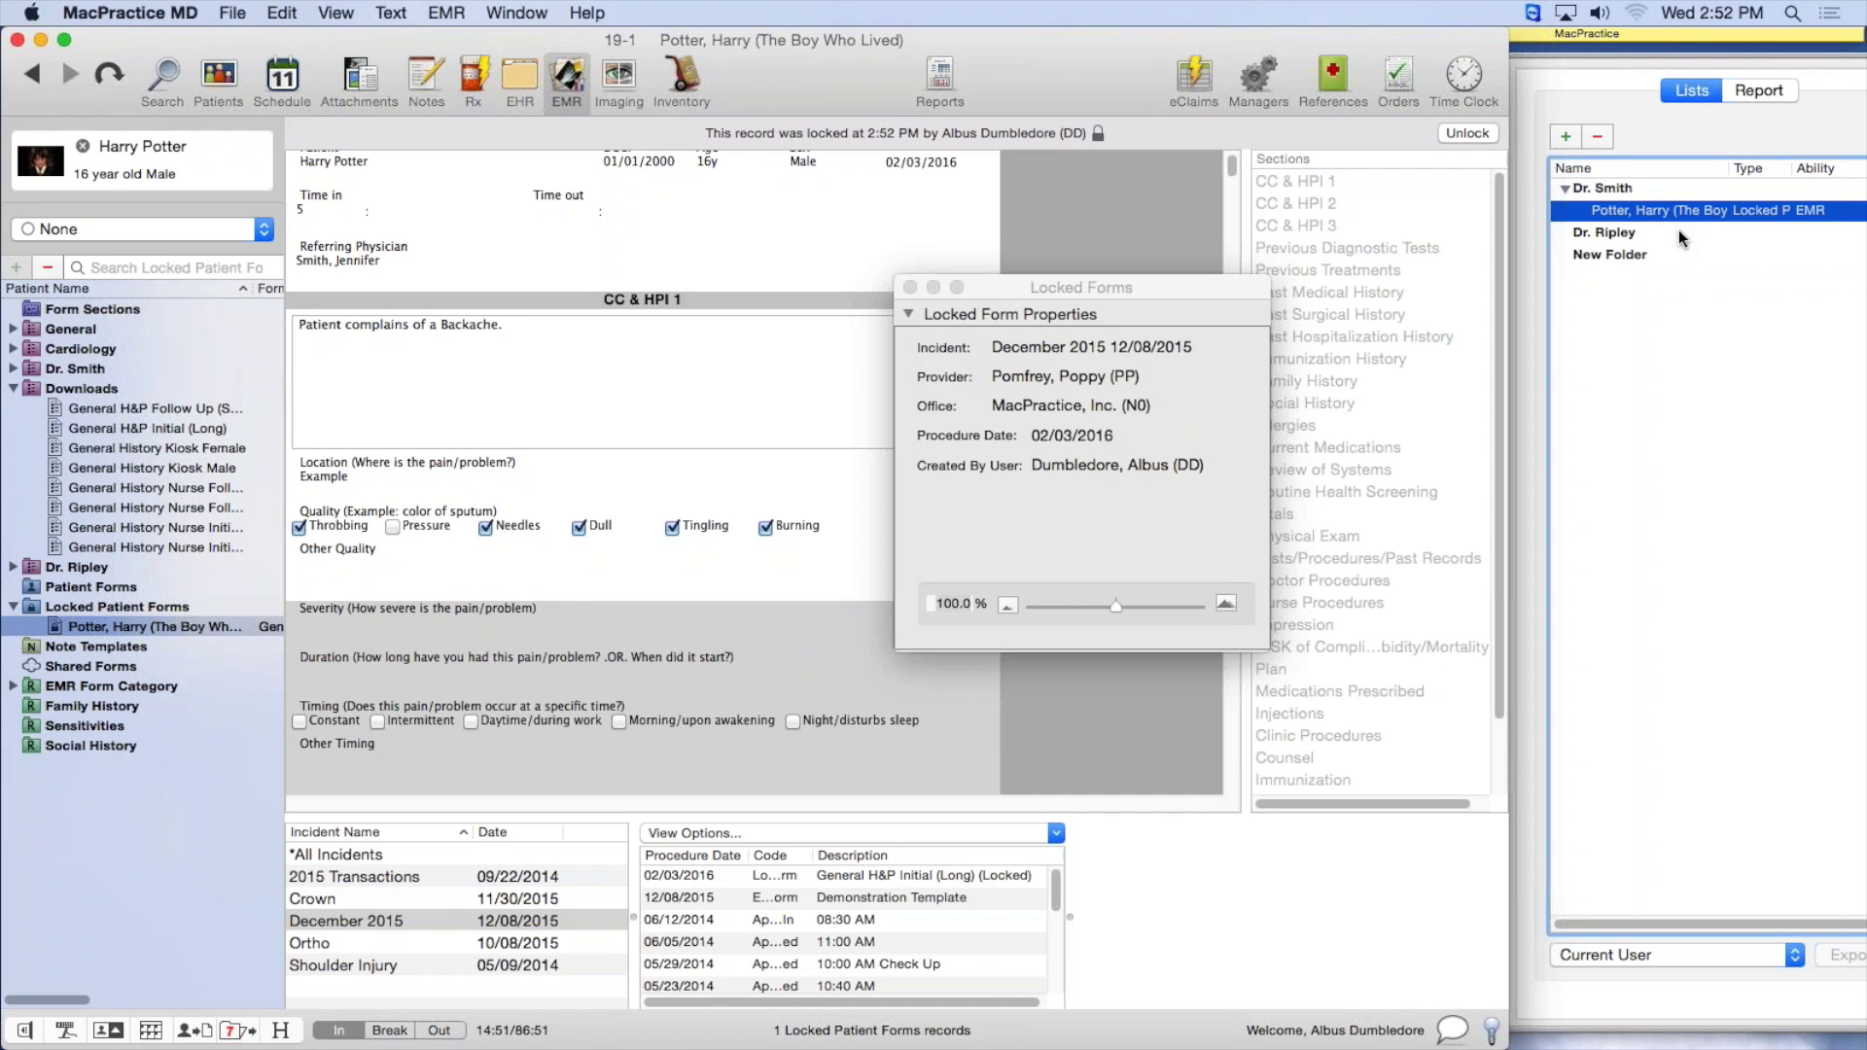
pyautogui.click(1563, 188)
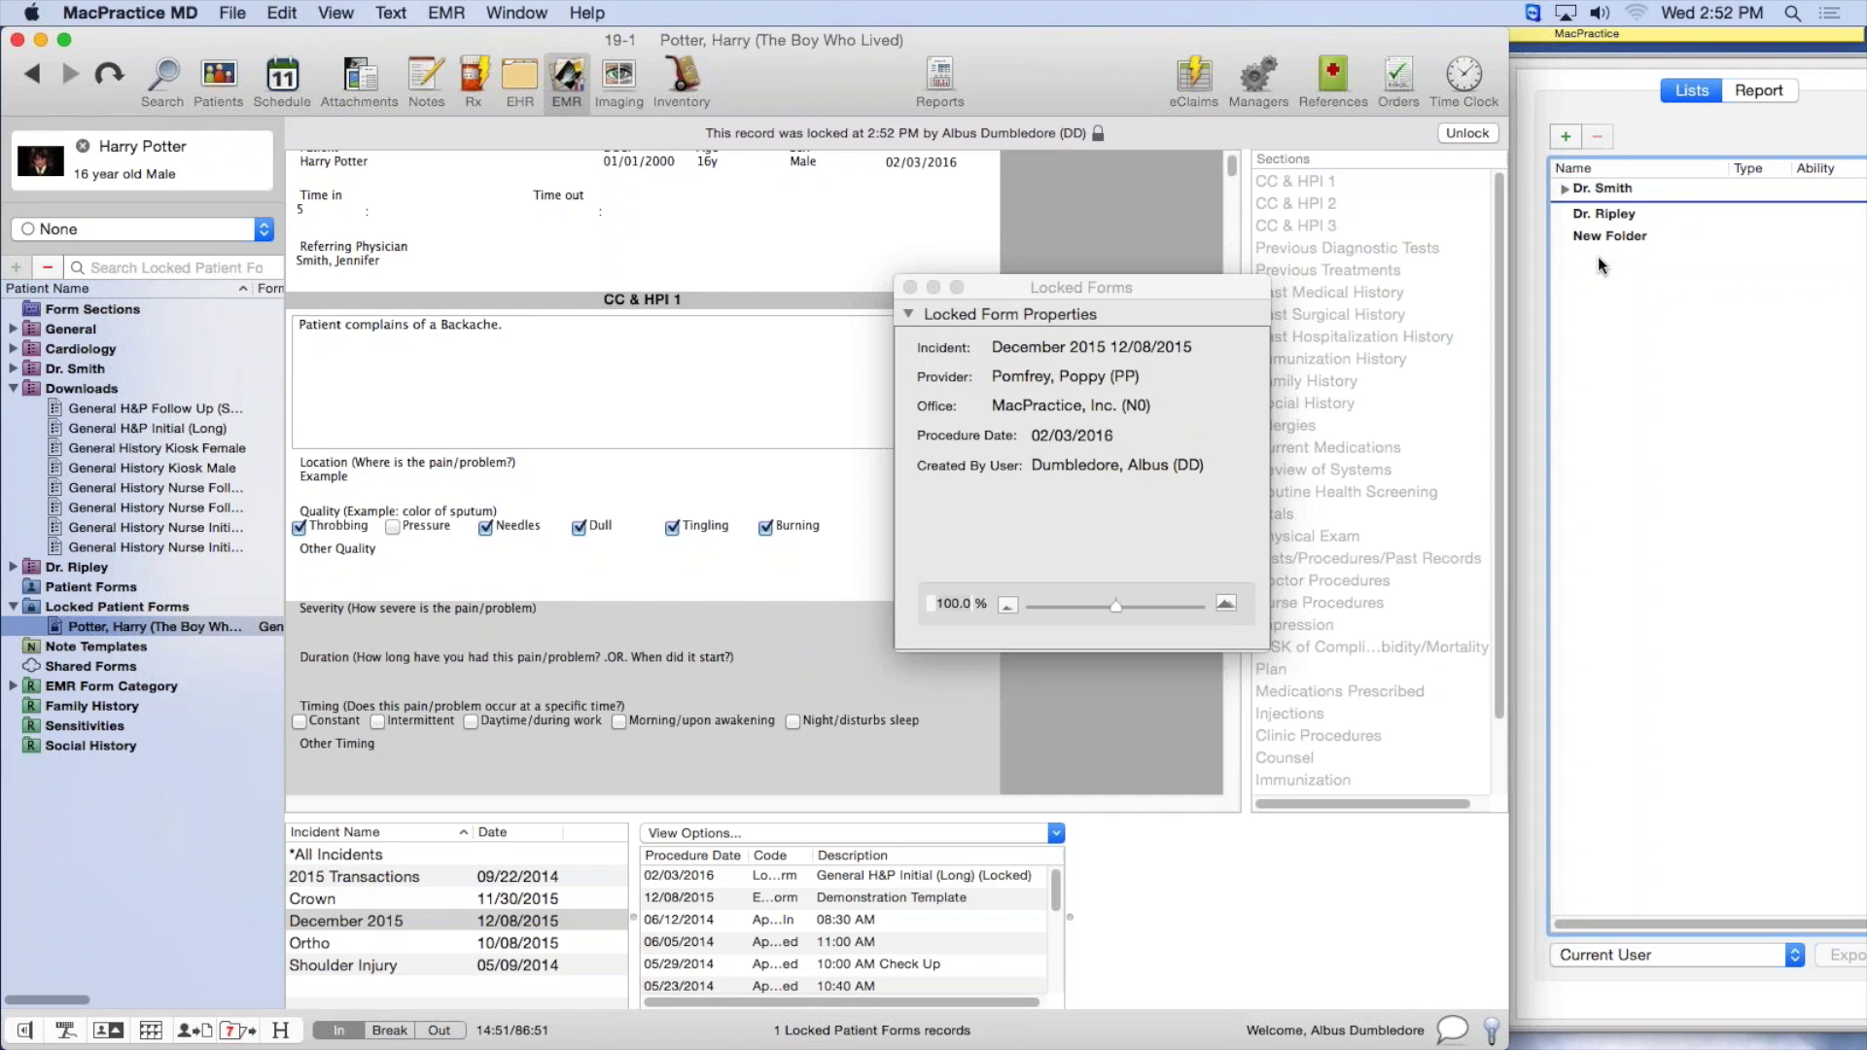
# Set the EMR data preference for filling new patient forms to "Ask me what to do for each section"
pyautogui.moveTo(1078, 283); pyautogui.dragTo(1246, 220)
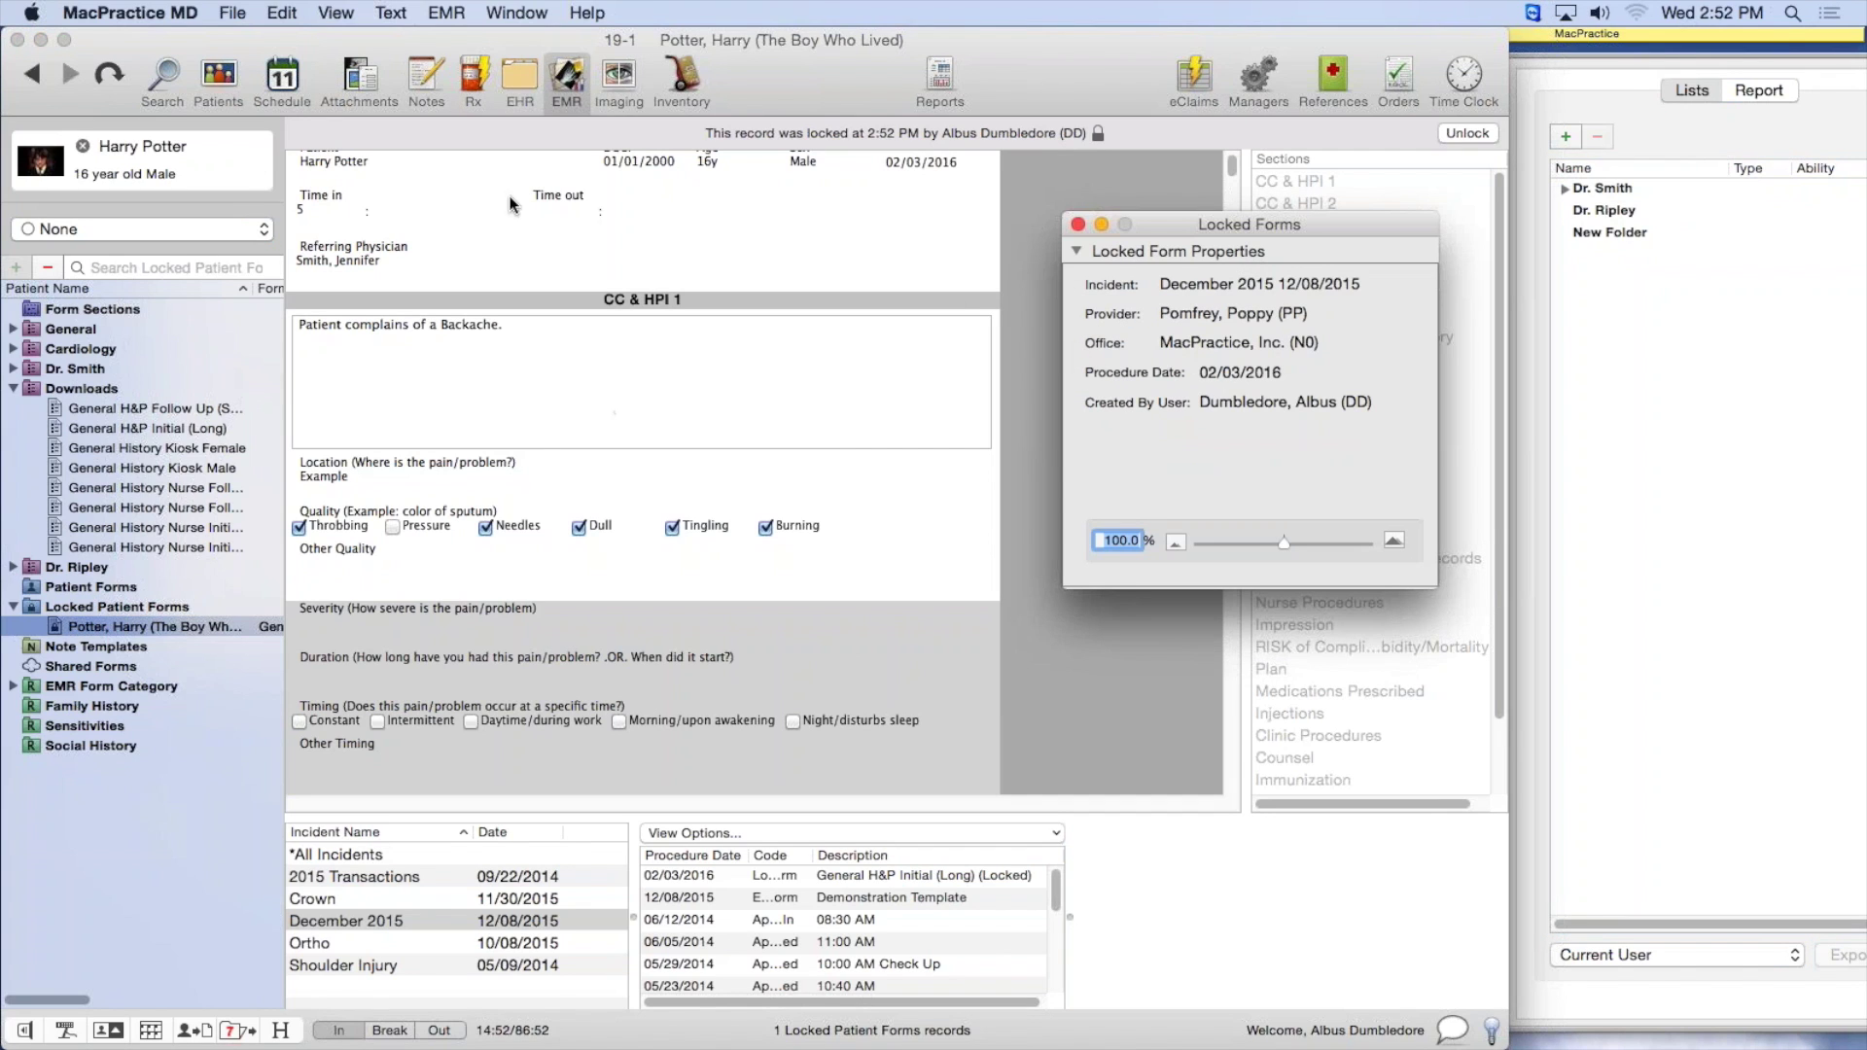
pyautogui.click(141, 13)
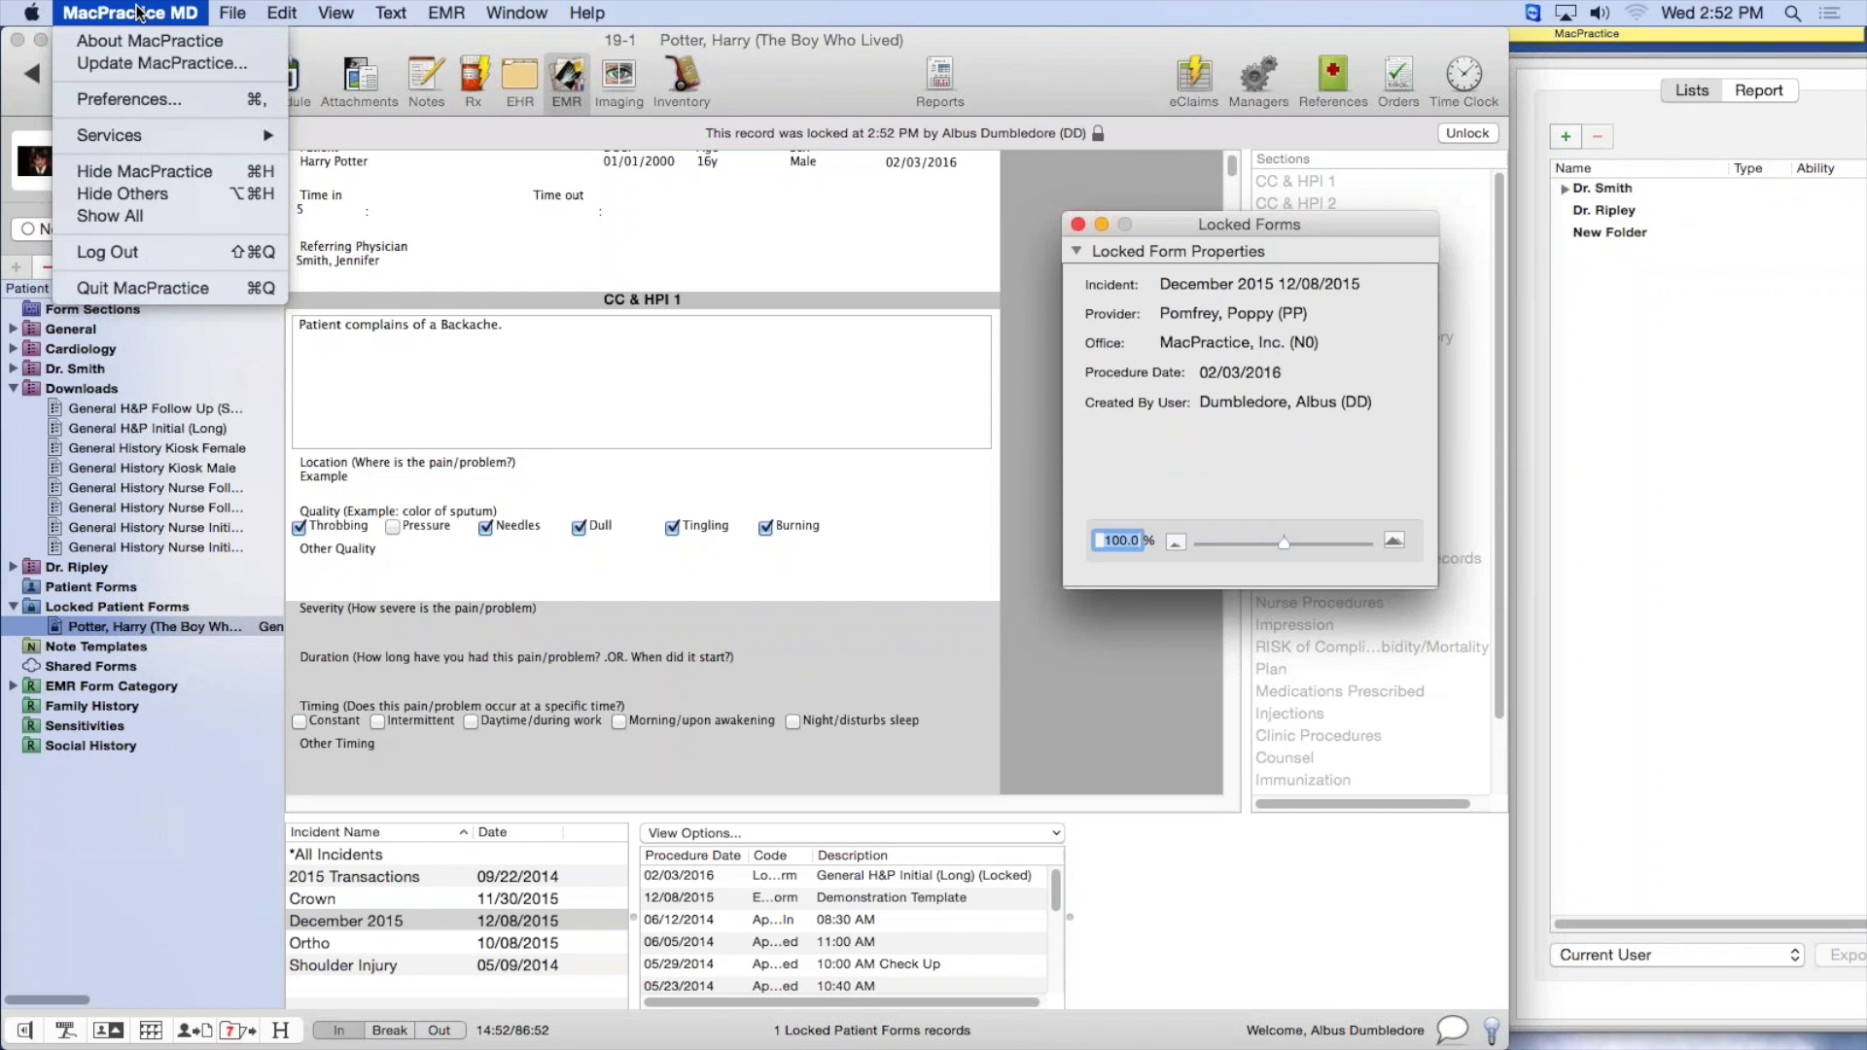
pyautogui.click(275, 101)
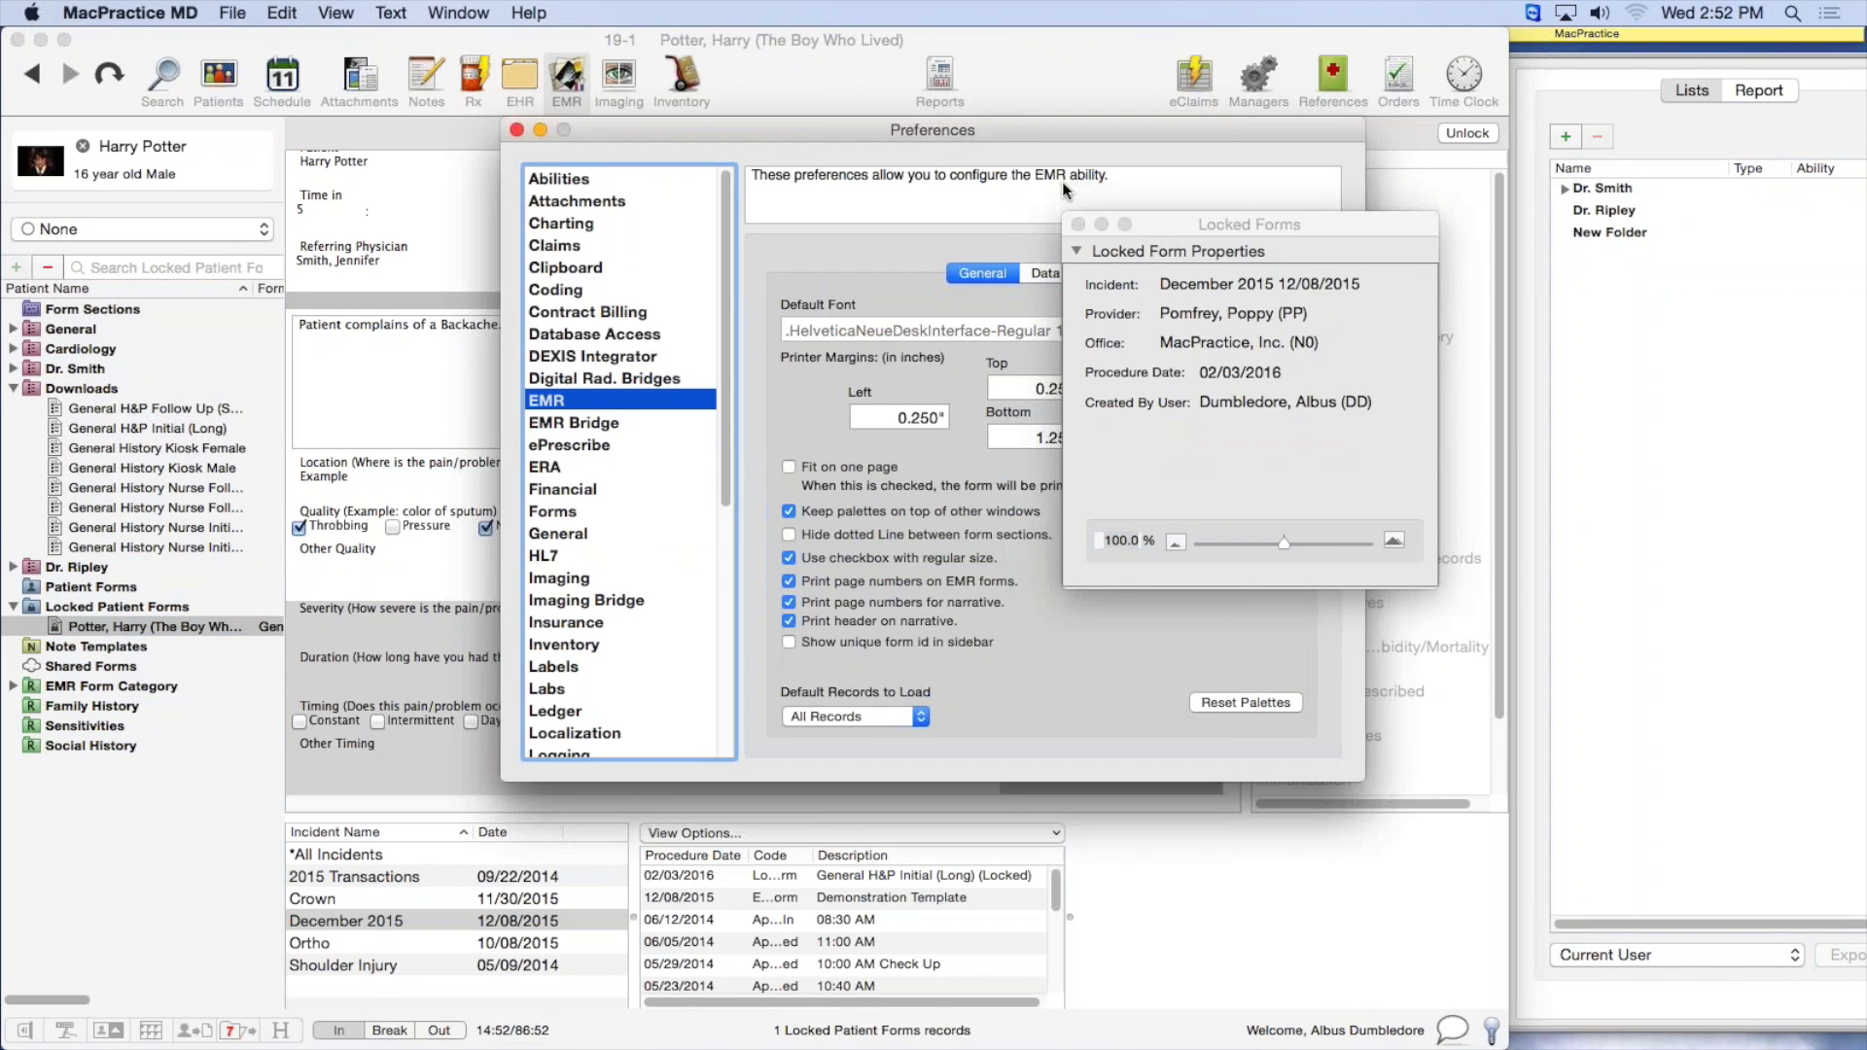
pyautogui.moveTo(997, 137); pyautogui.dragTo(690, 101)
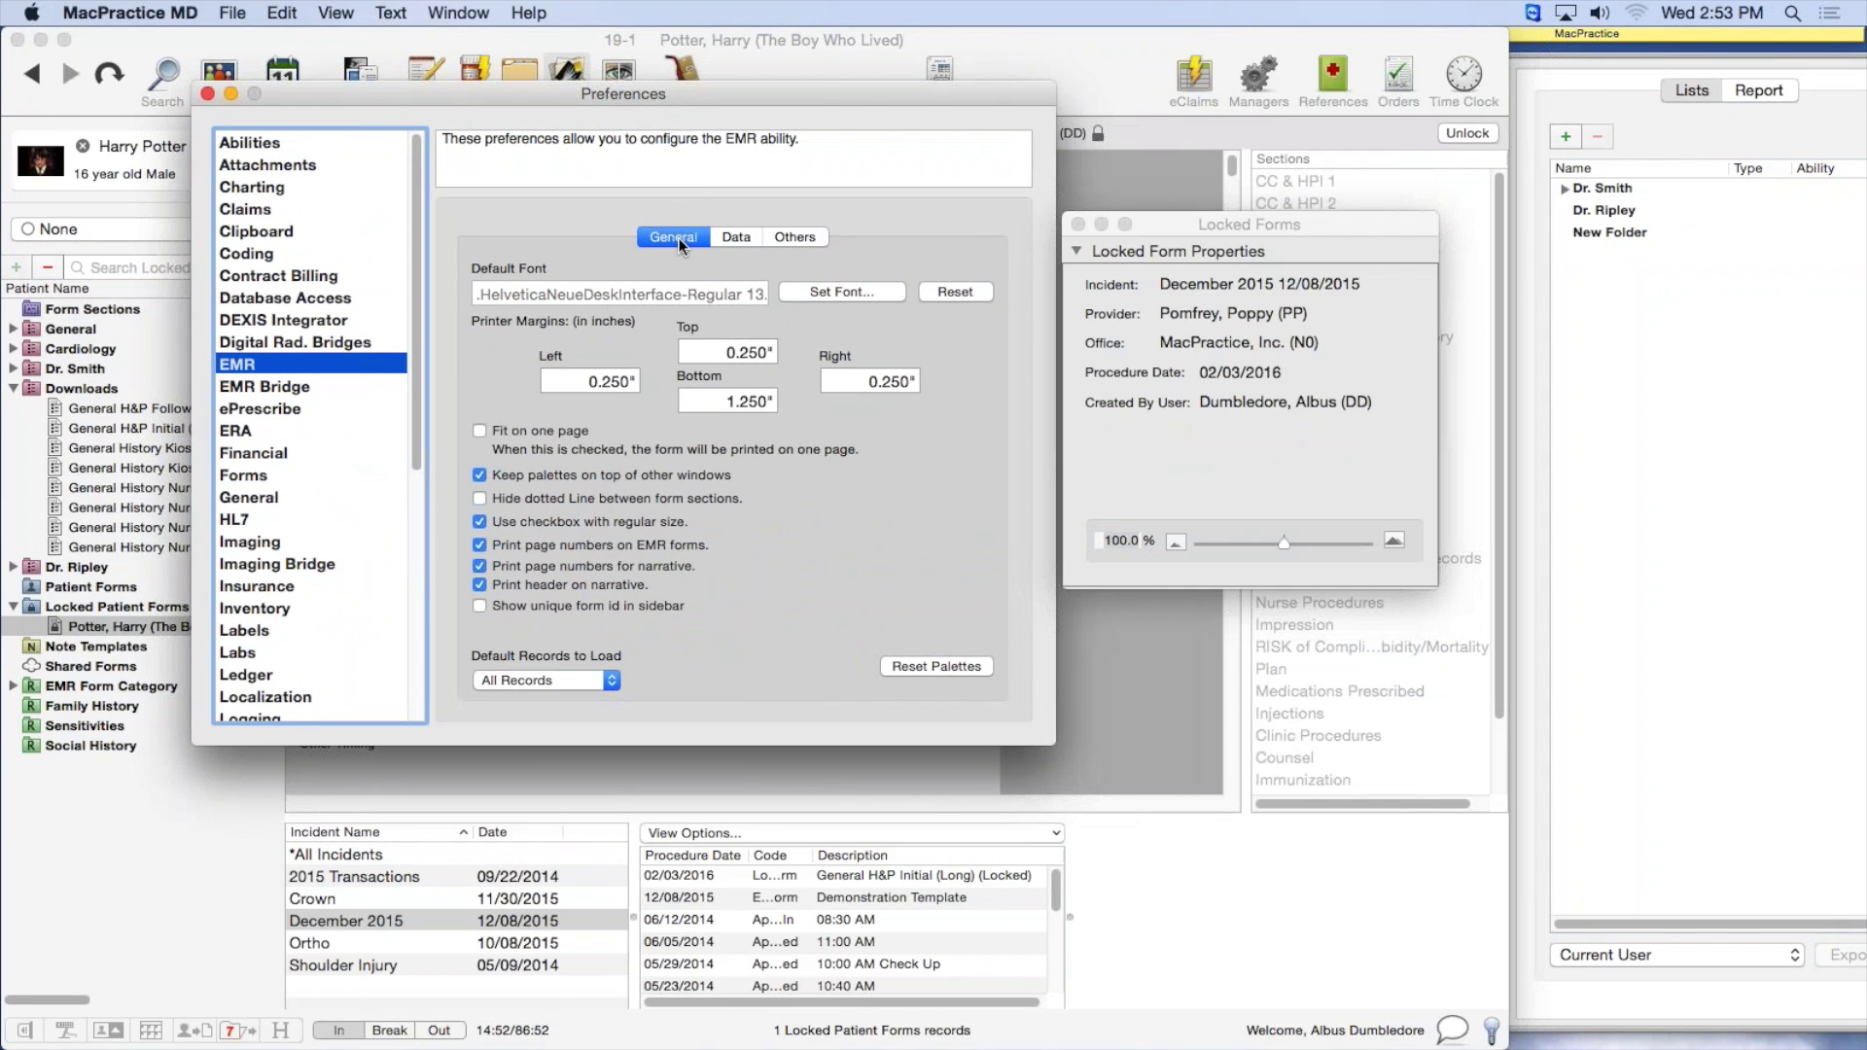
pyautogui.click(744, 236)
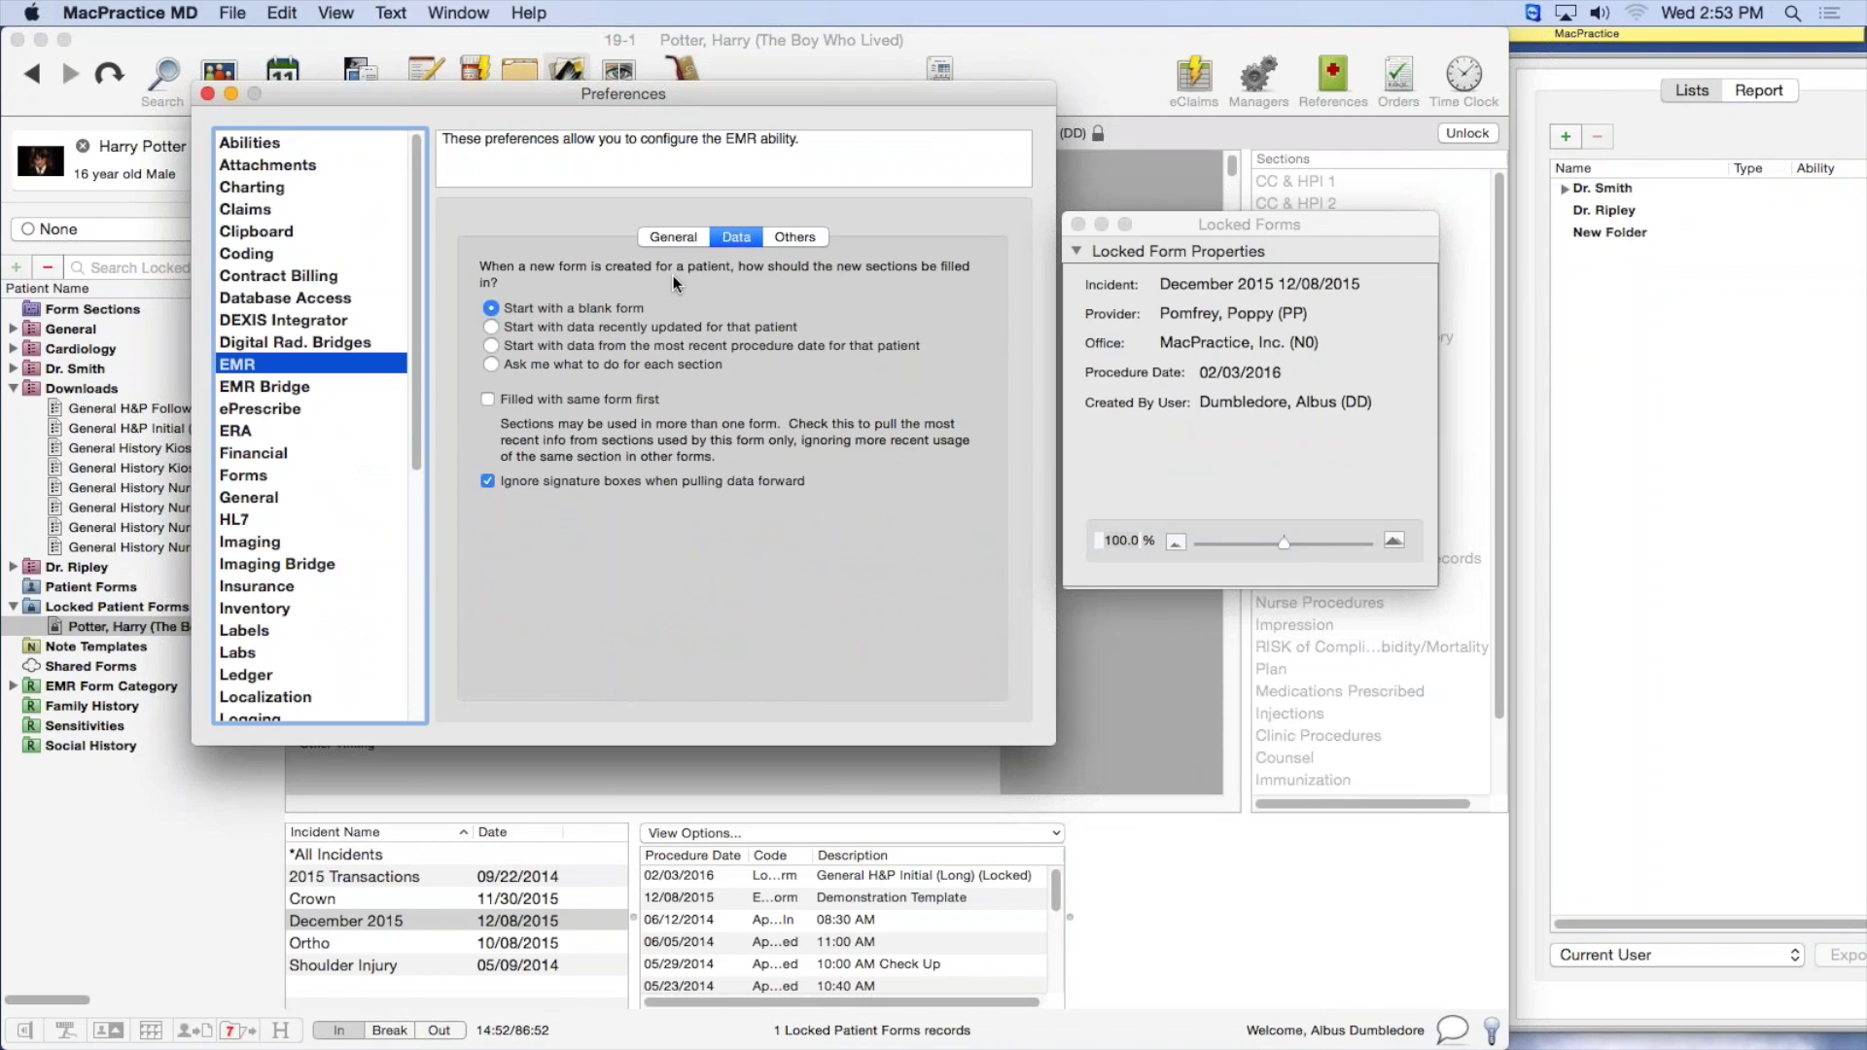
pyautogui.click(492, 308)
pyautogui.click(207, 93)
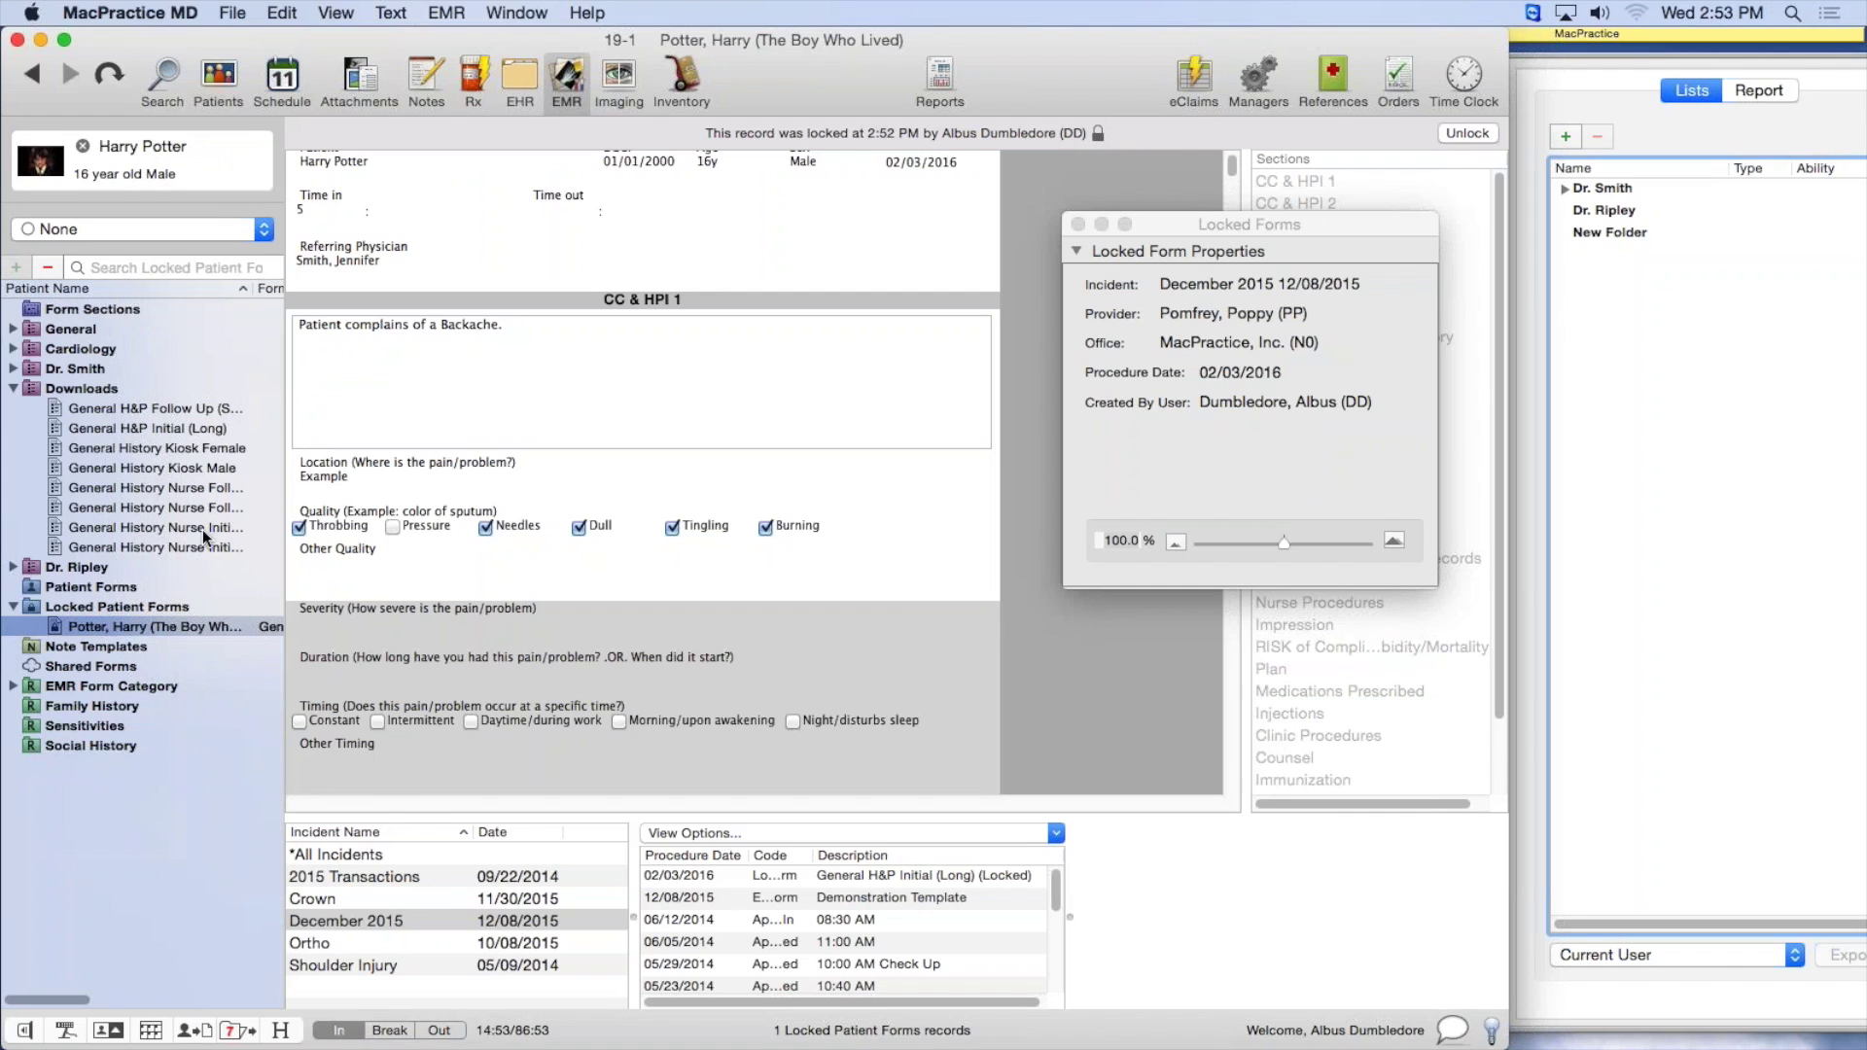
# Create a patient form from General H&P Initial (Long), pulling data for all listed sections except Signature and Time in/out, and check the chief complaint
pyautogui.click(176, 429)
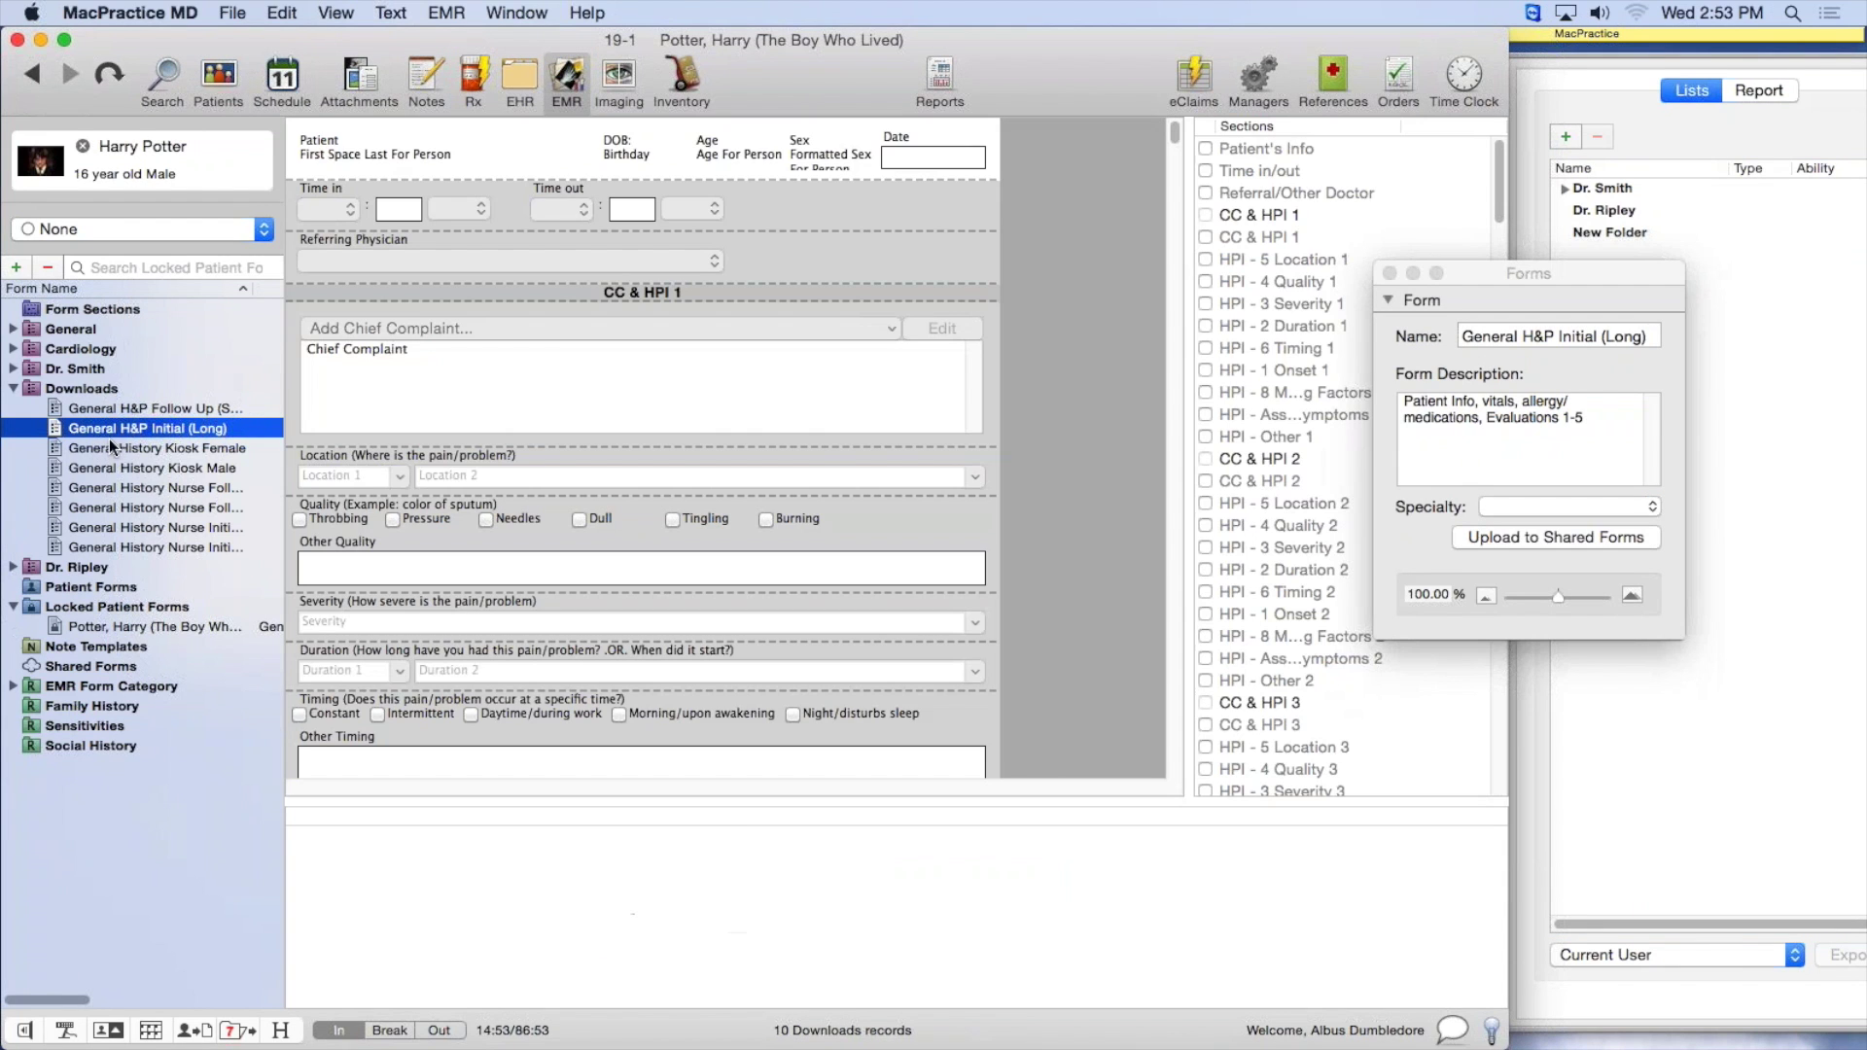
pyautogui.click(16, 266)
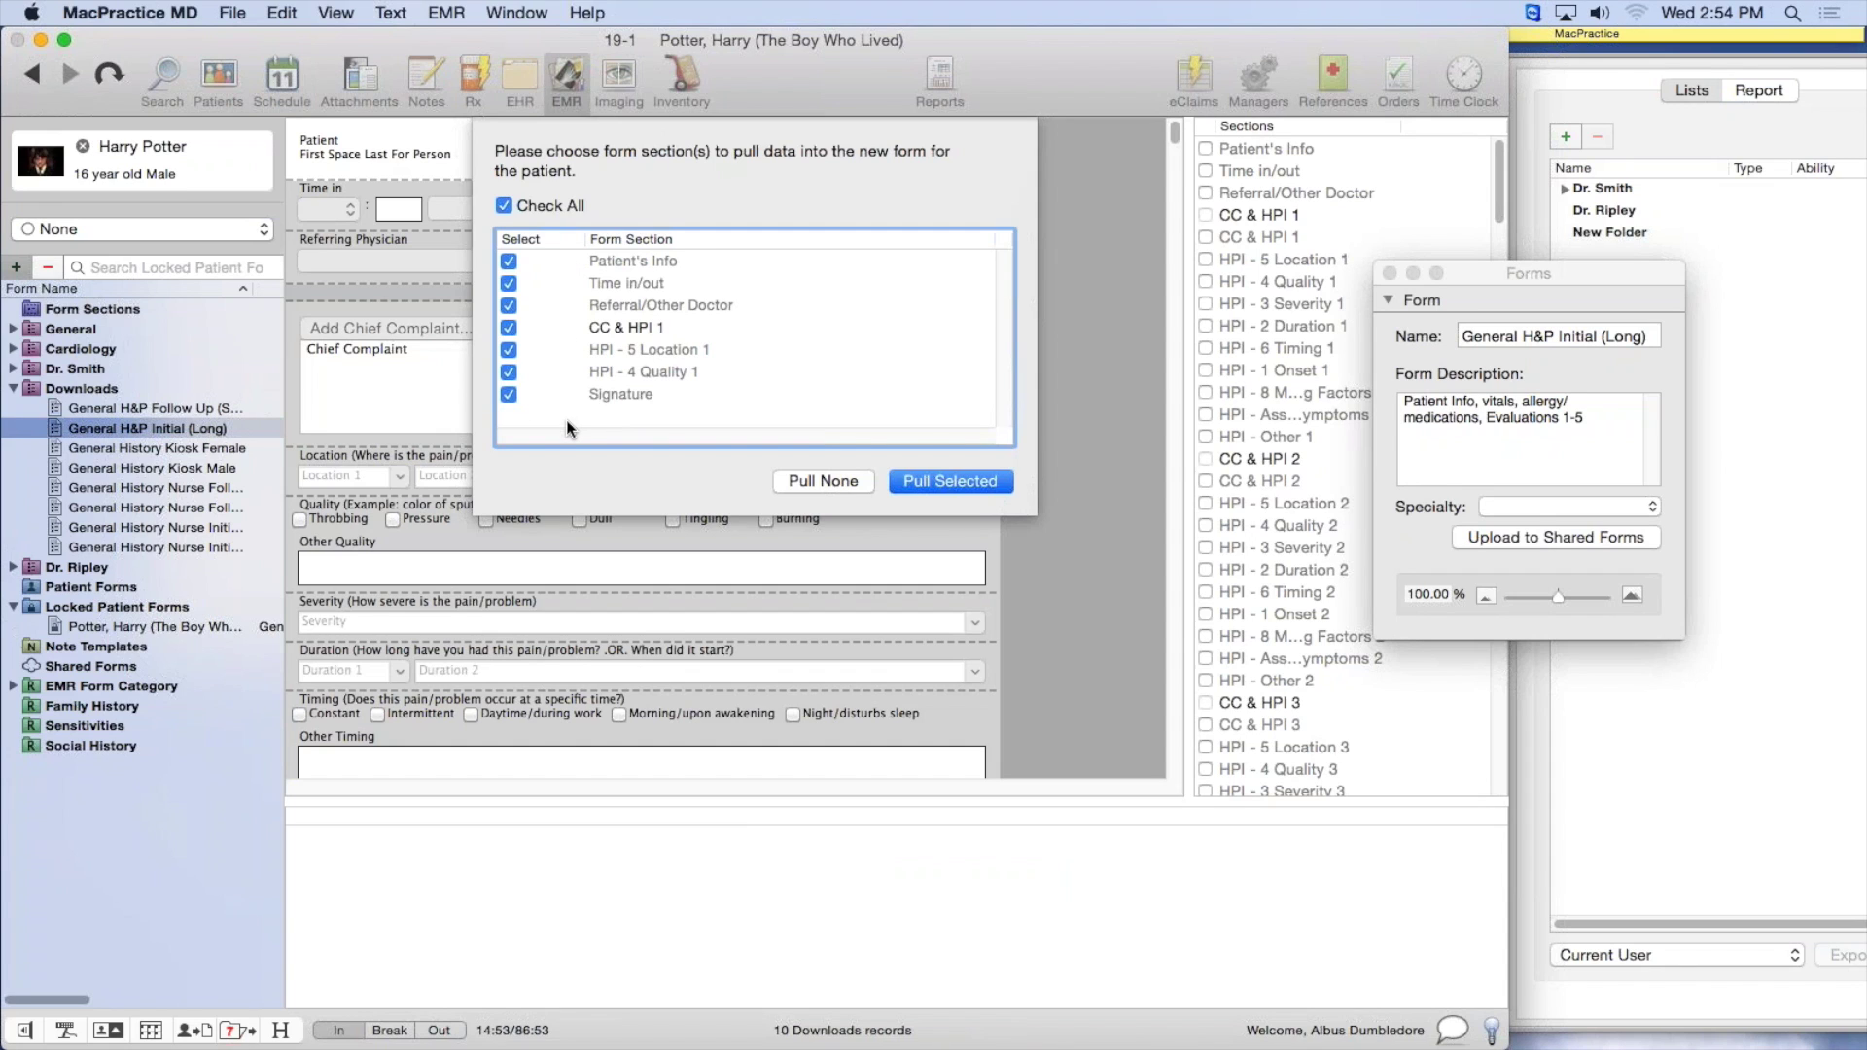
pyautogui.click(509, 395)
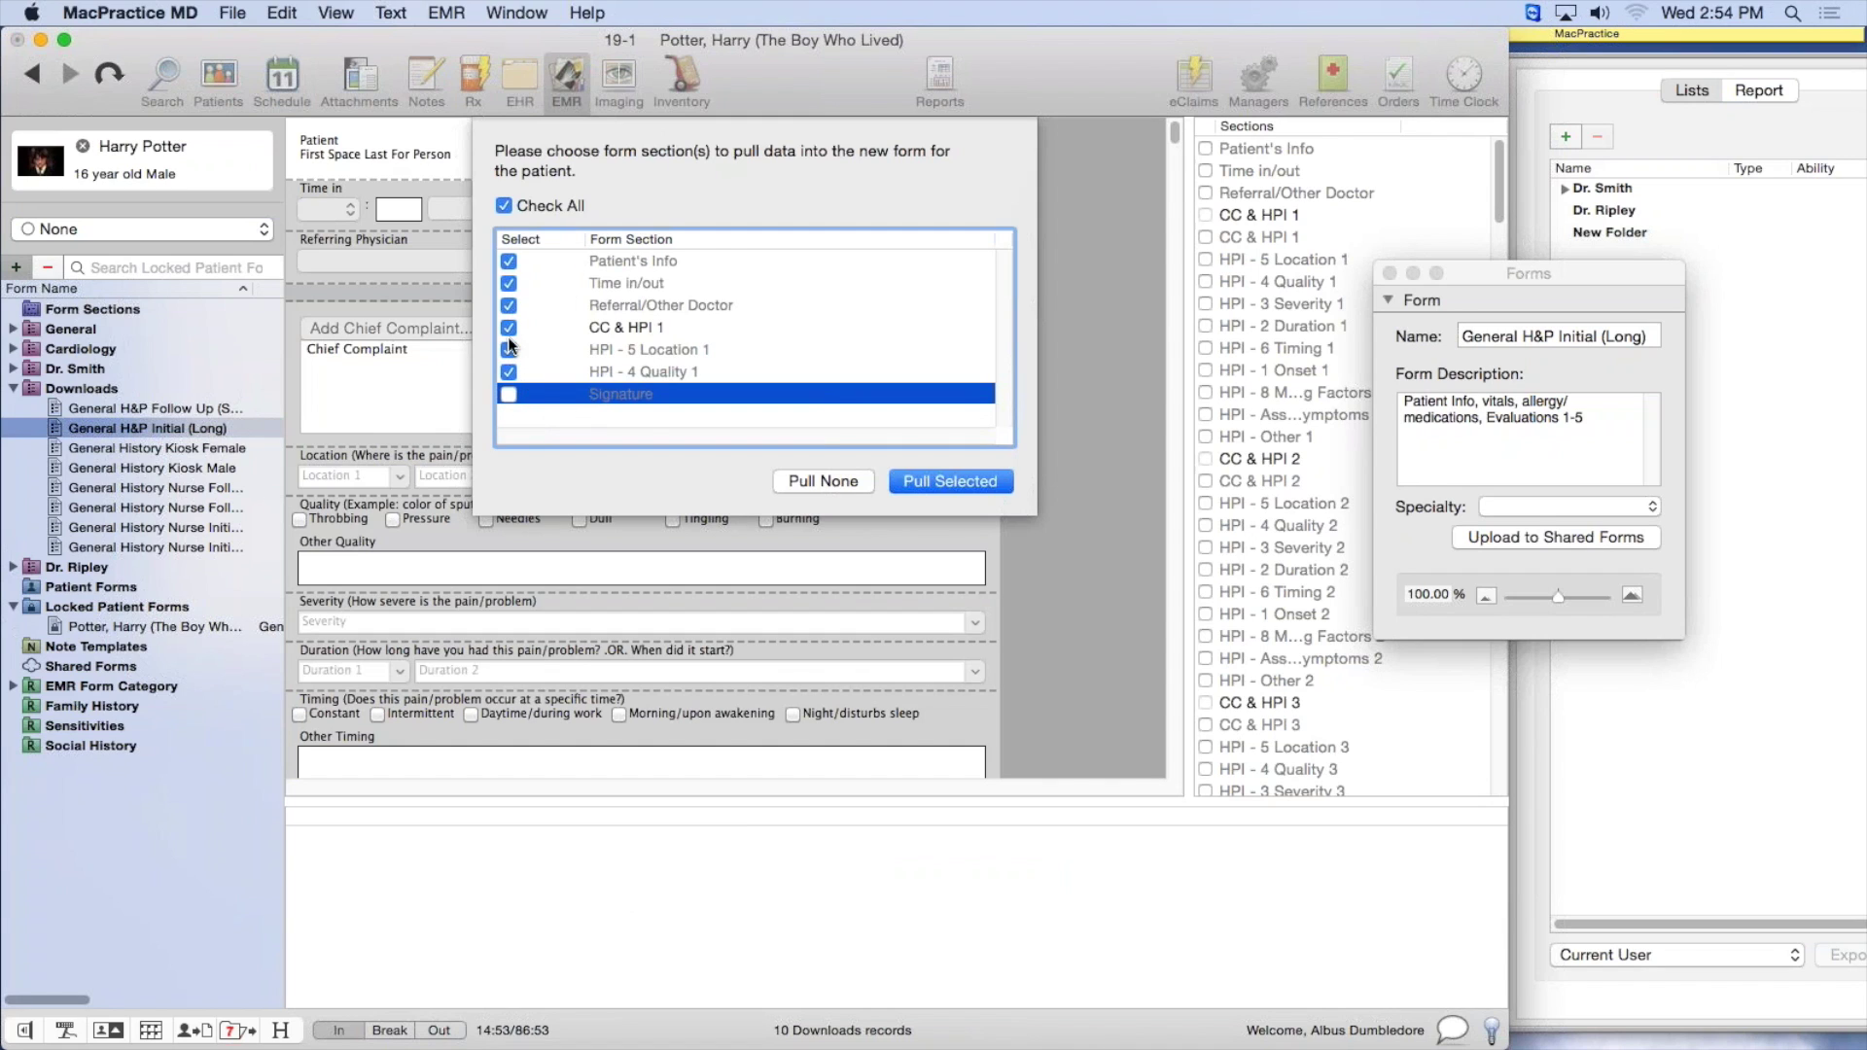
pyautogui.click(506, 282)
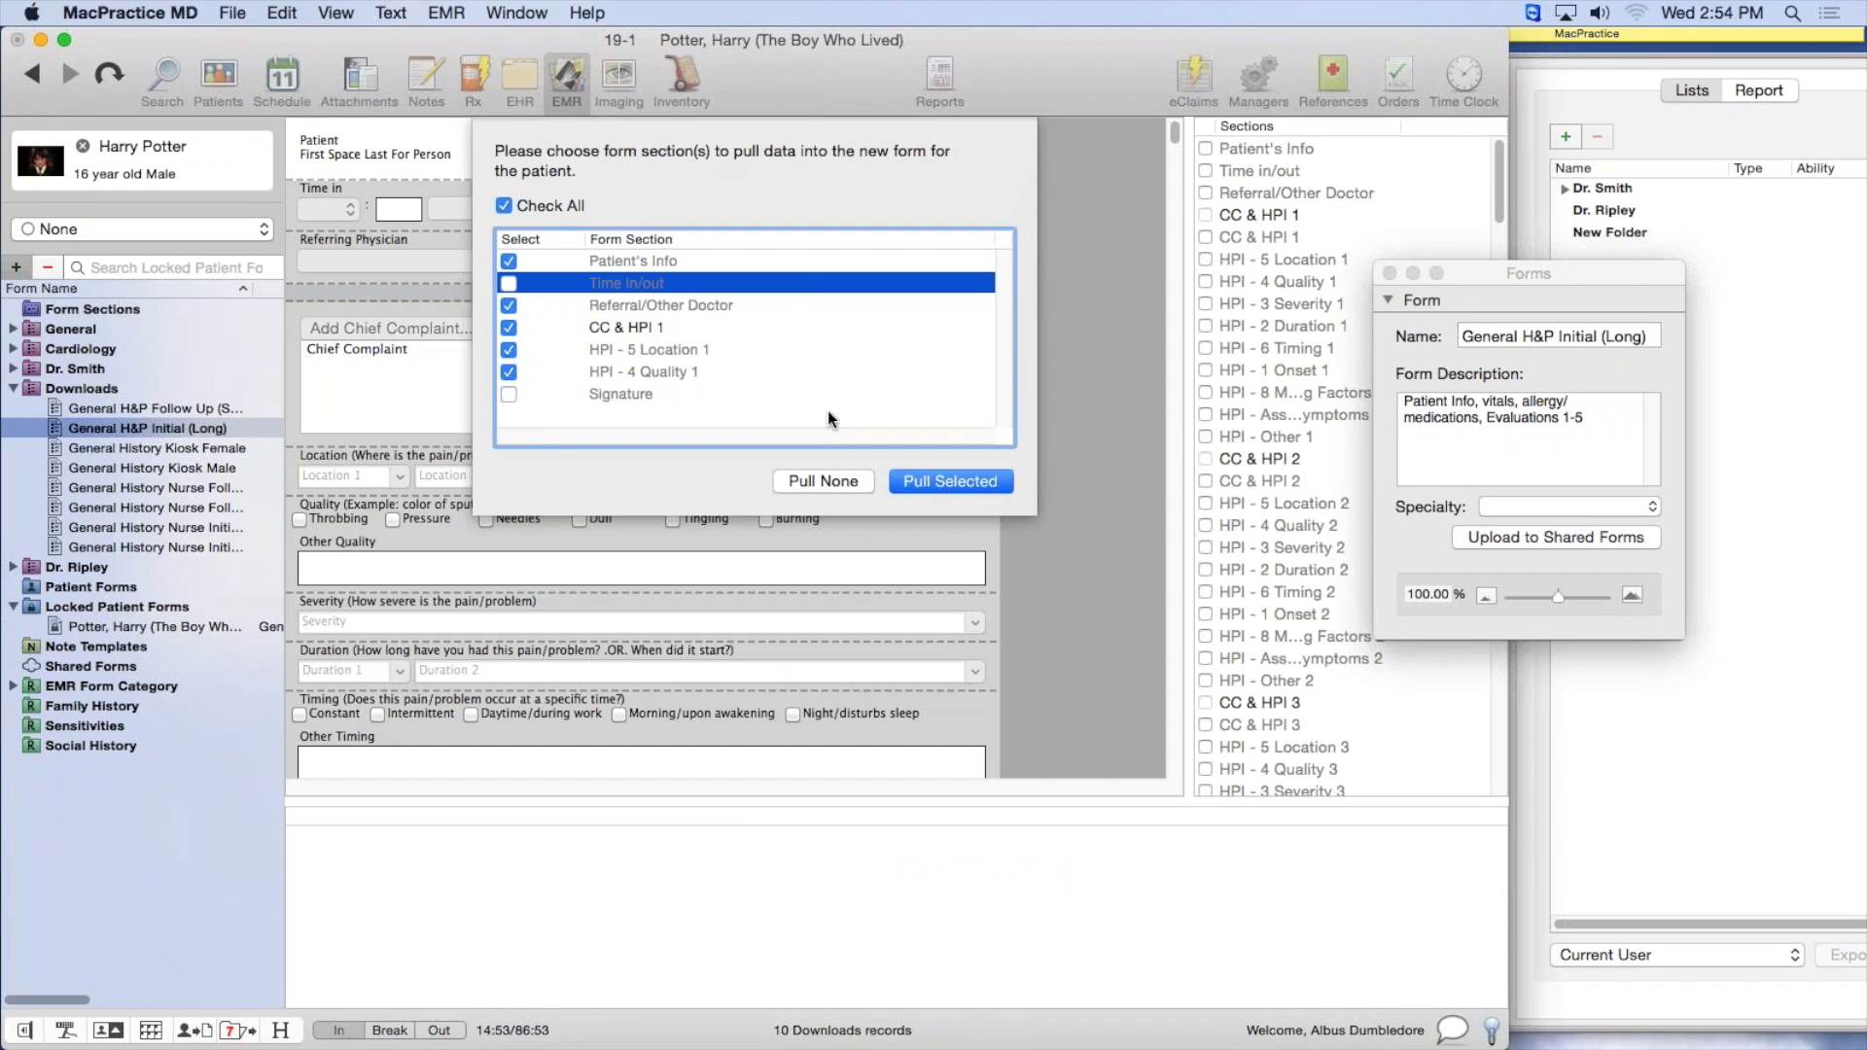
pyautogui.click(978, 478)
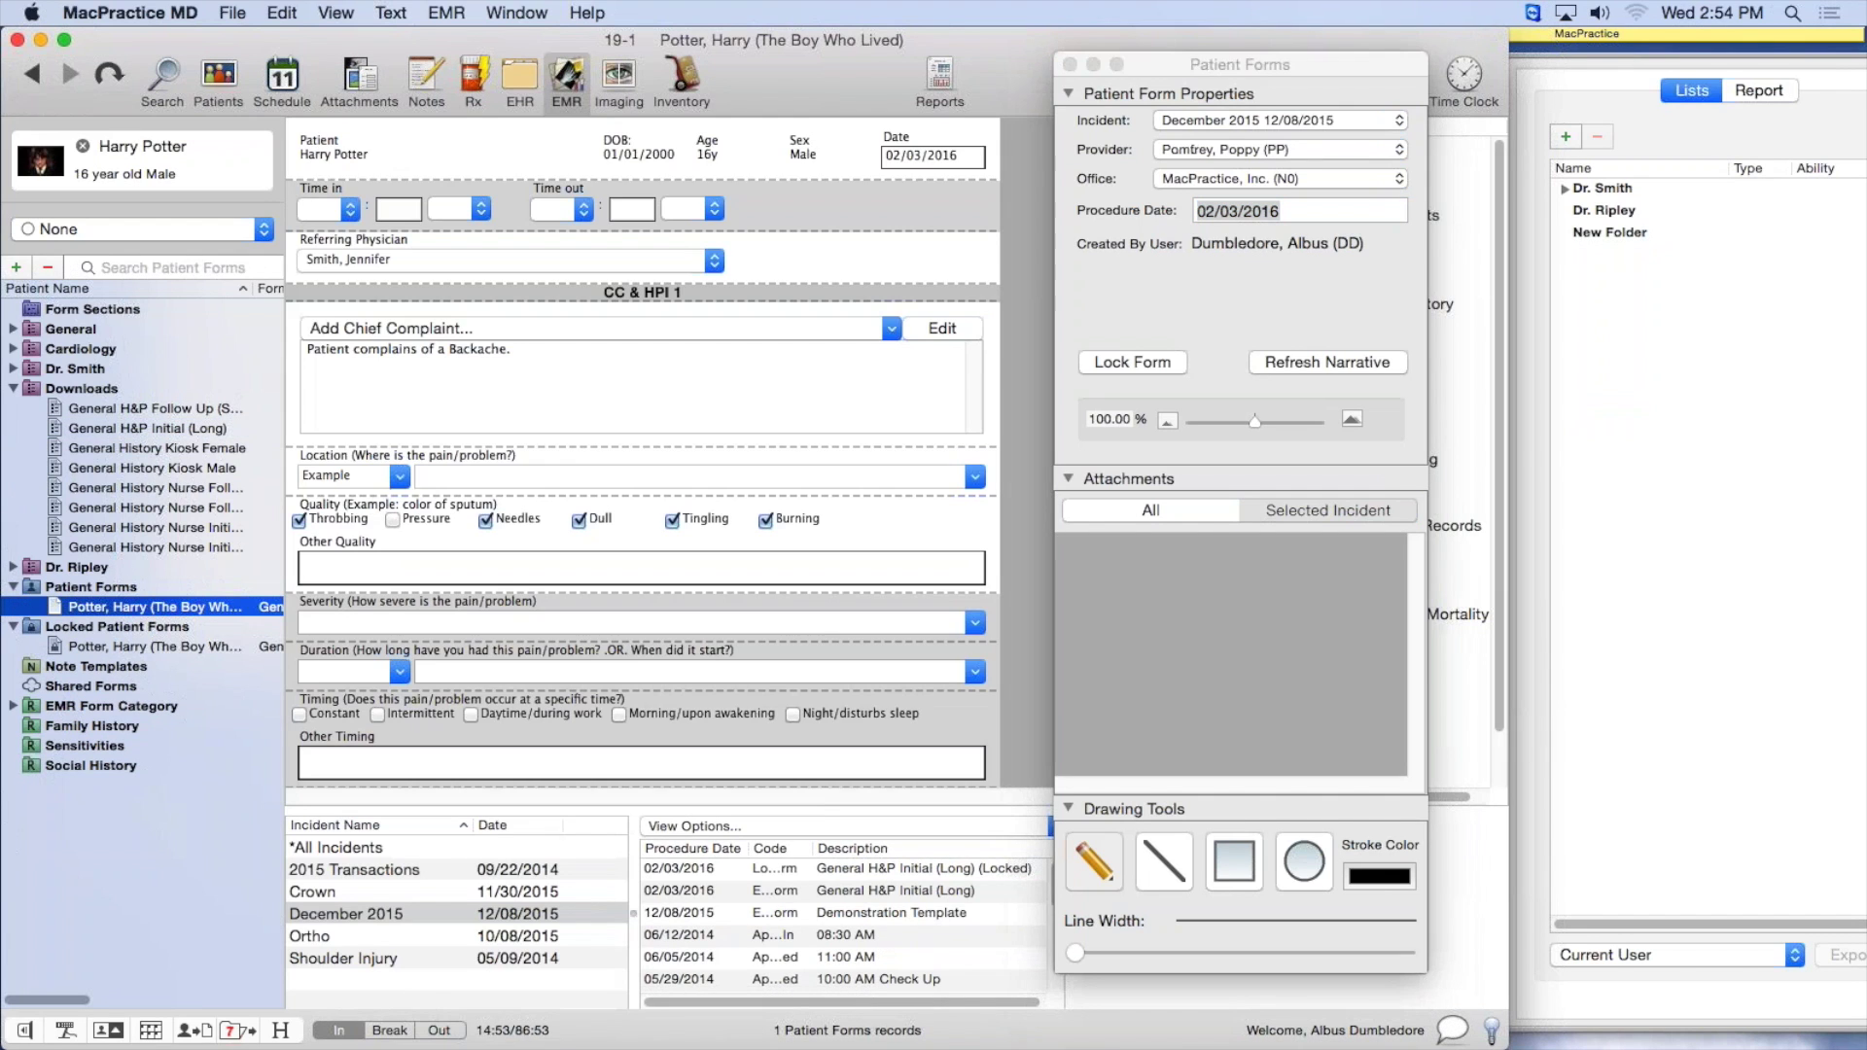
pyautogui.moveTo(586, 391); pyautogui.dragTo(238, 340)
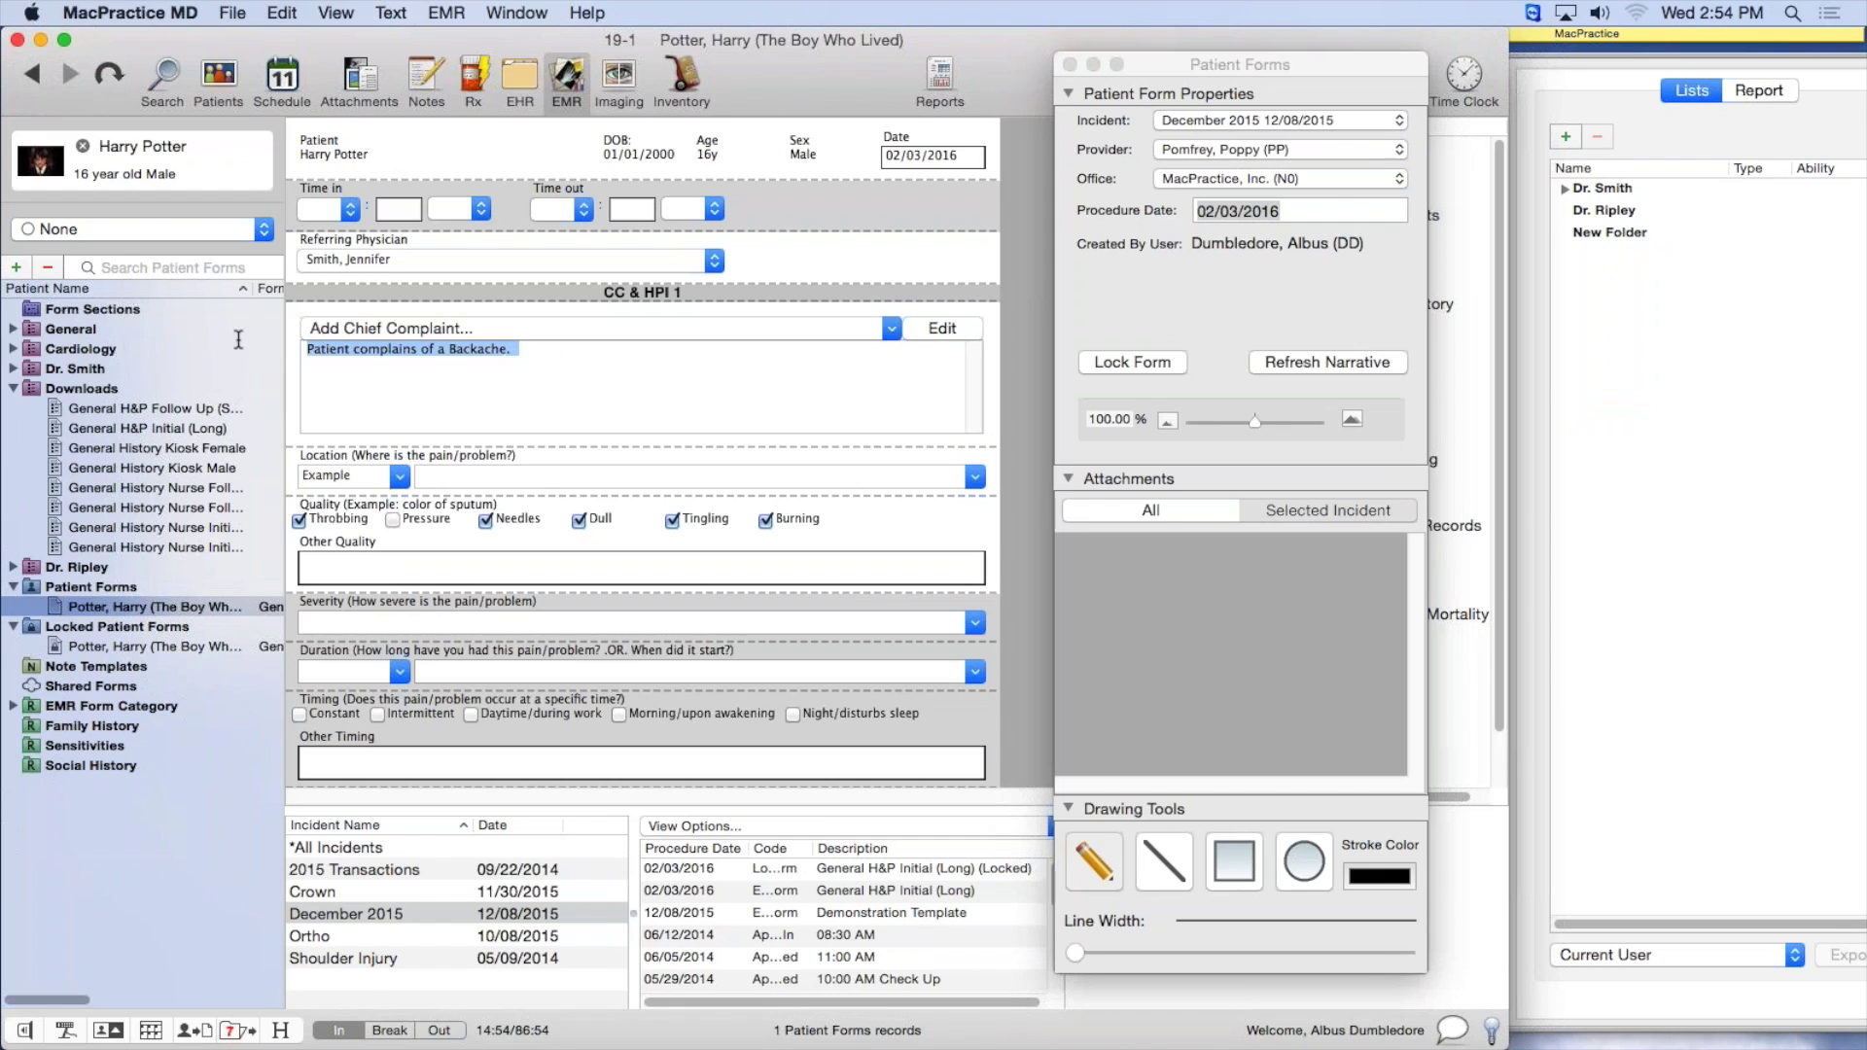
pyautogui.click(635, 381)
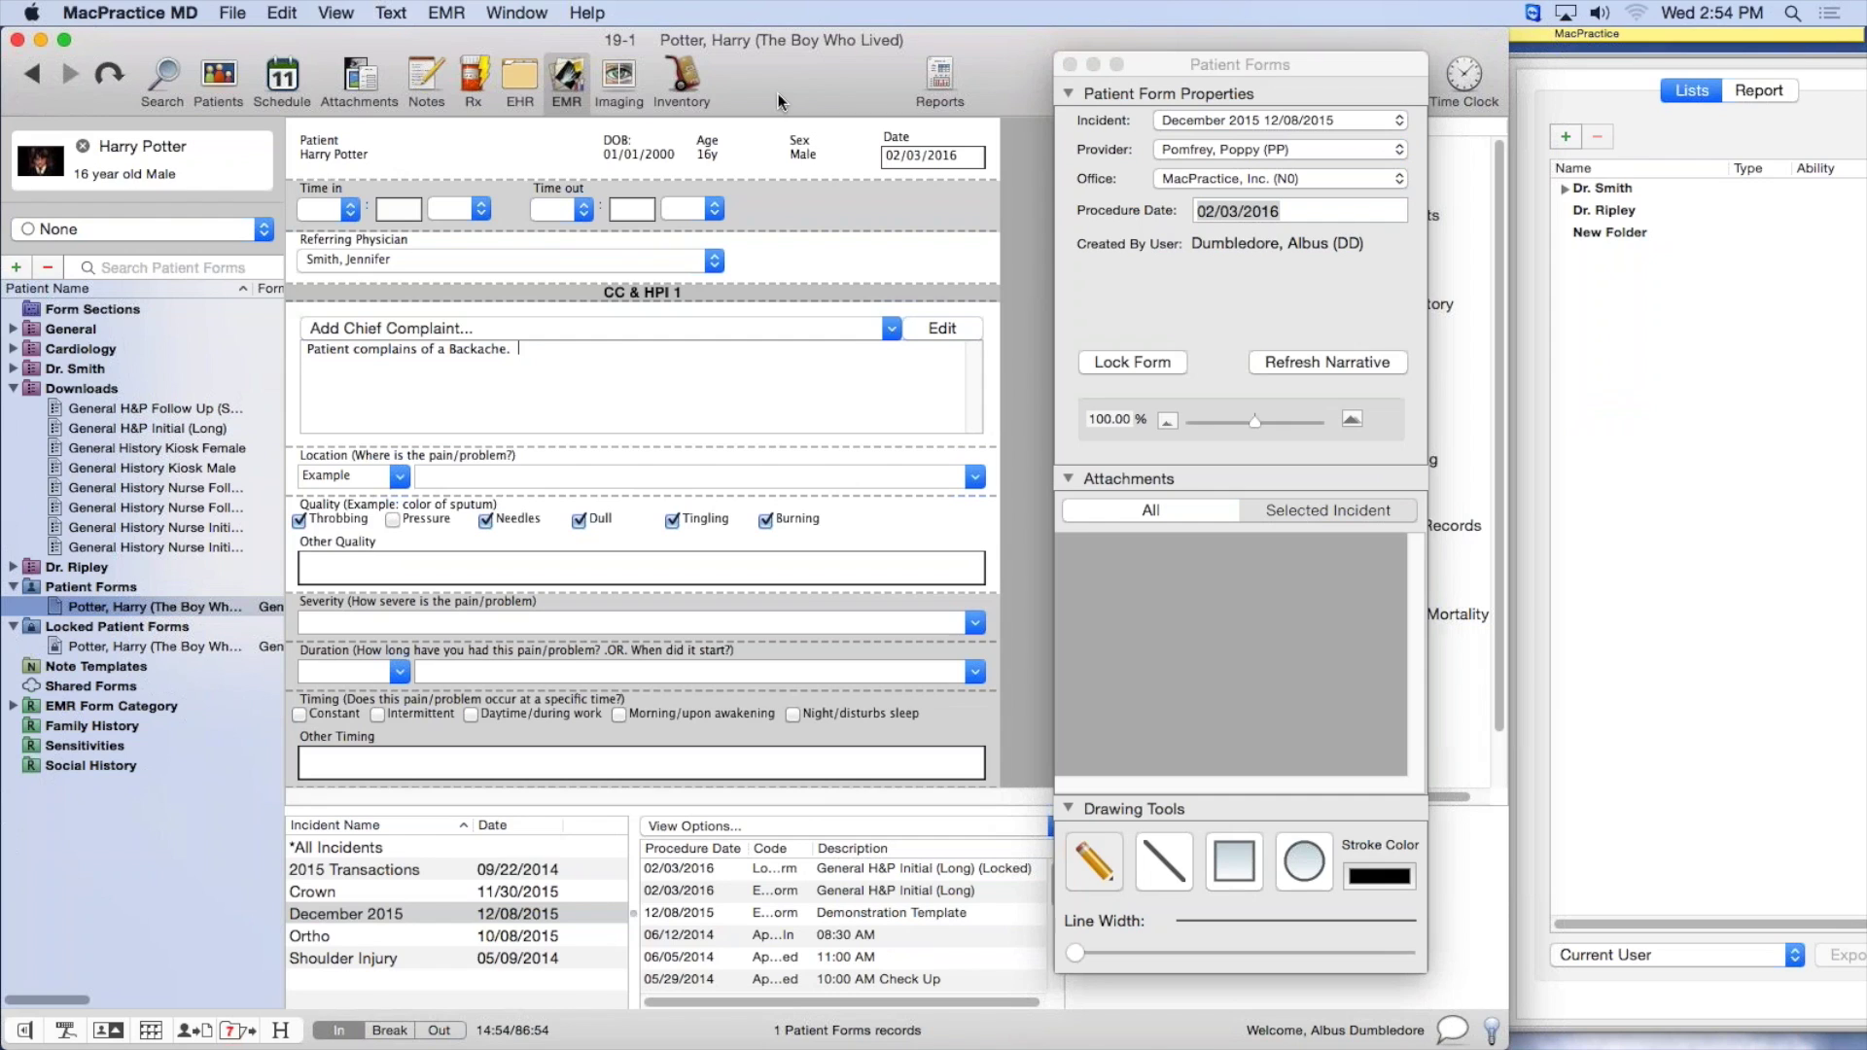
# Limit the EMR records to load to 1 Week
pyautogui.click(570, 83)
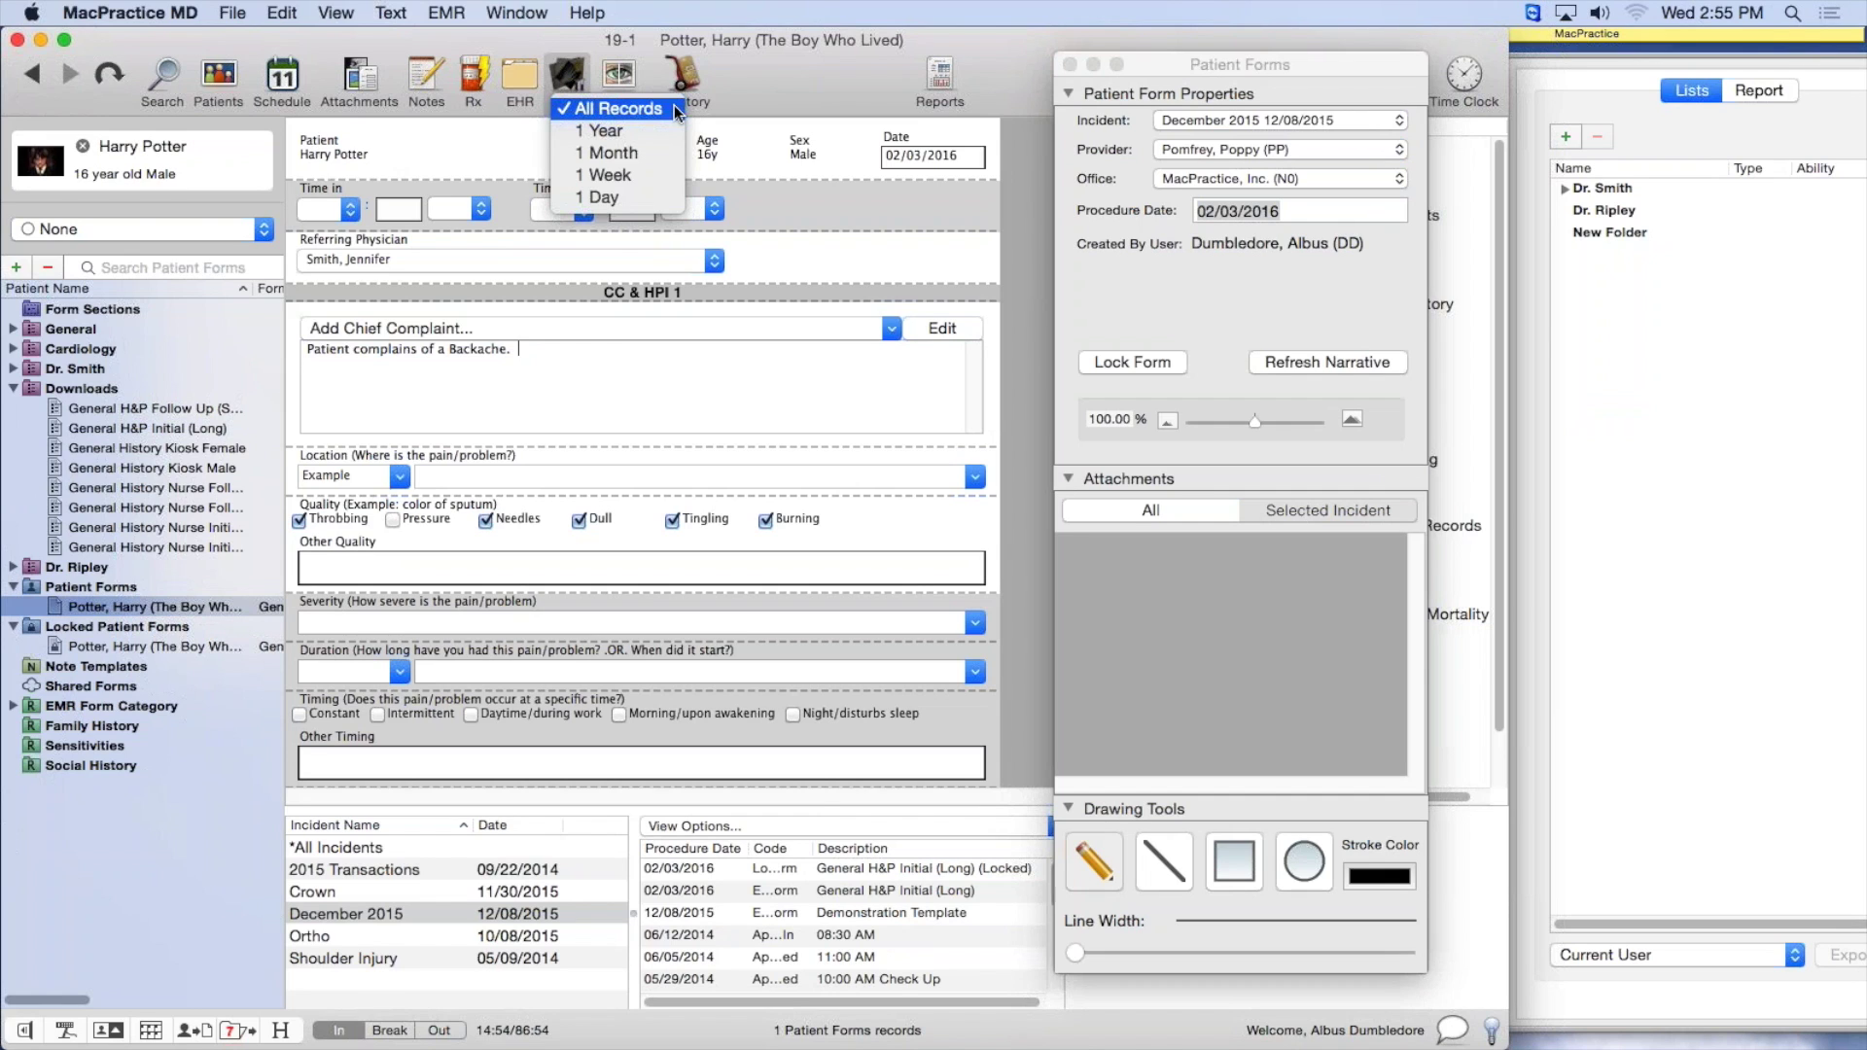
pyautogui.click(618, 175)
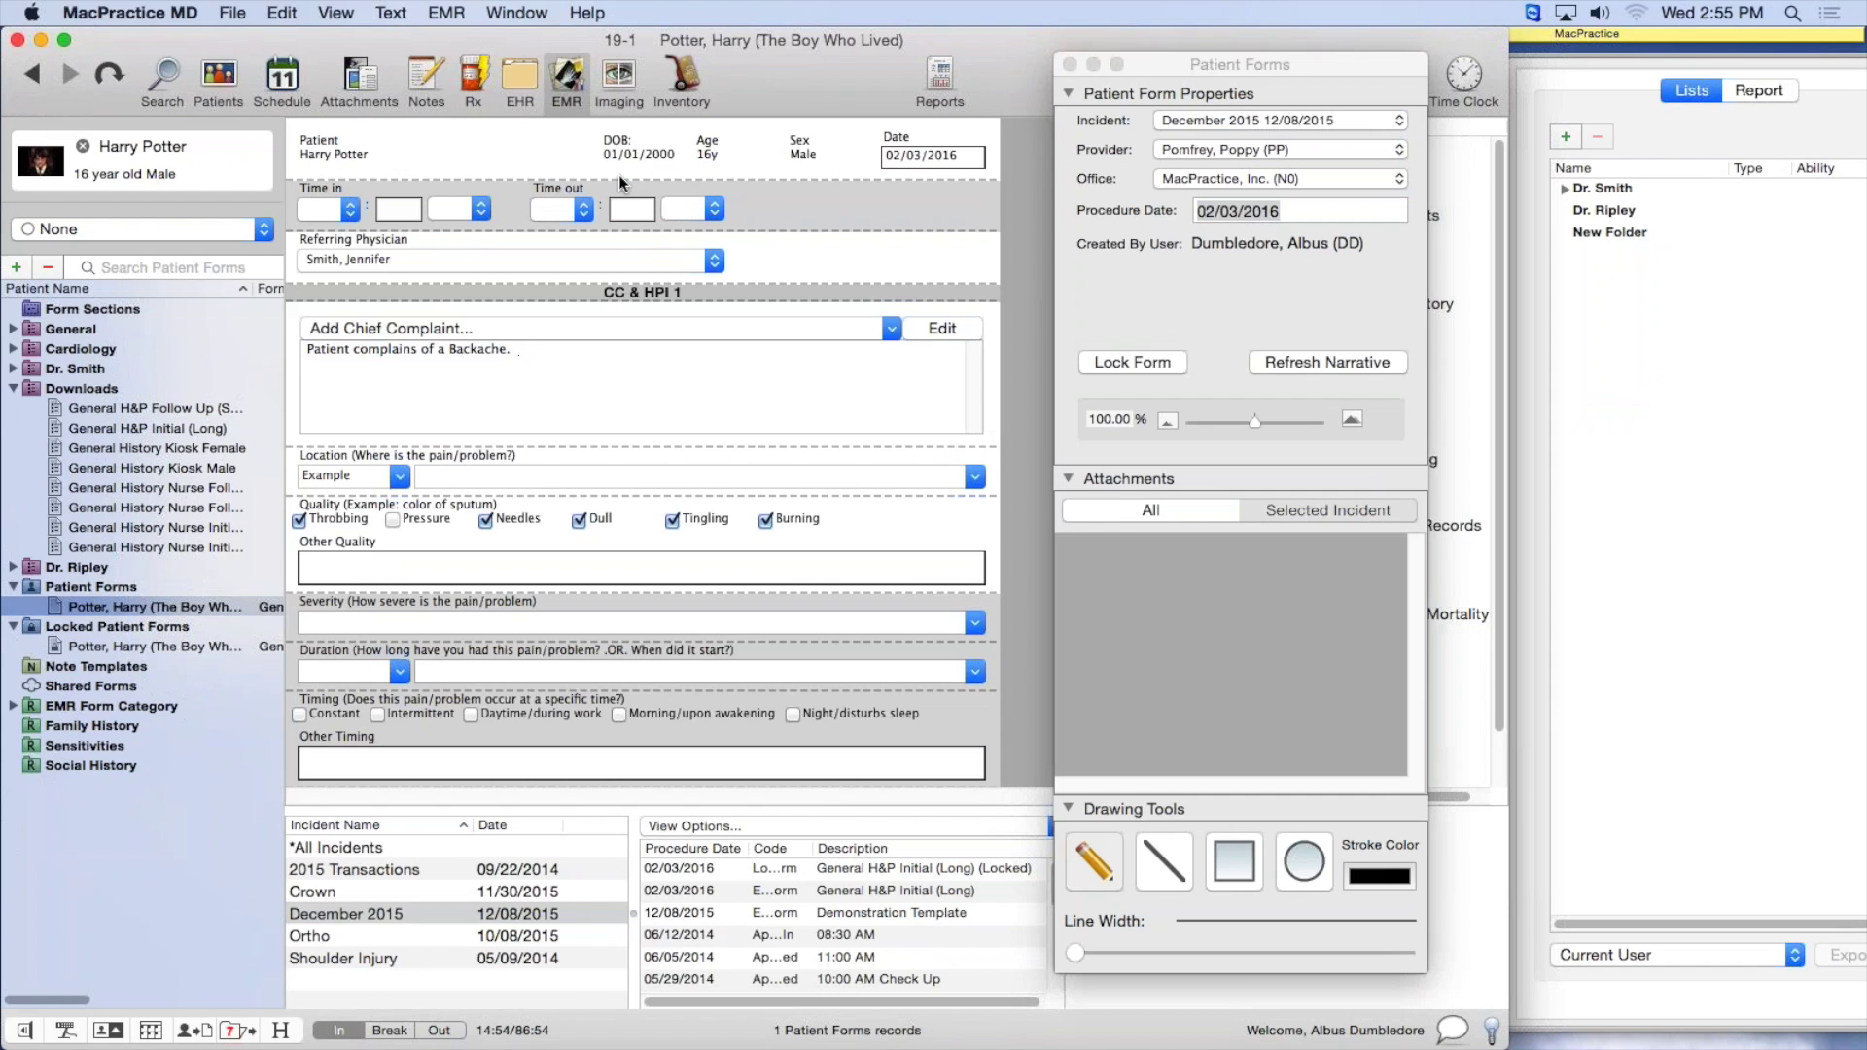
pyautogui.click(565, 80)
pyautogui.click(809, 91)
# Review the date-range options for loading EMR records and reselect the new patient form
pyautogui.click(564, 71)
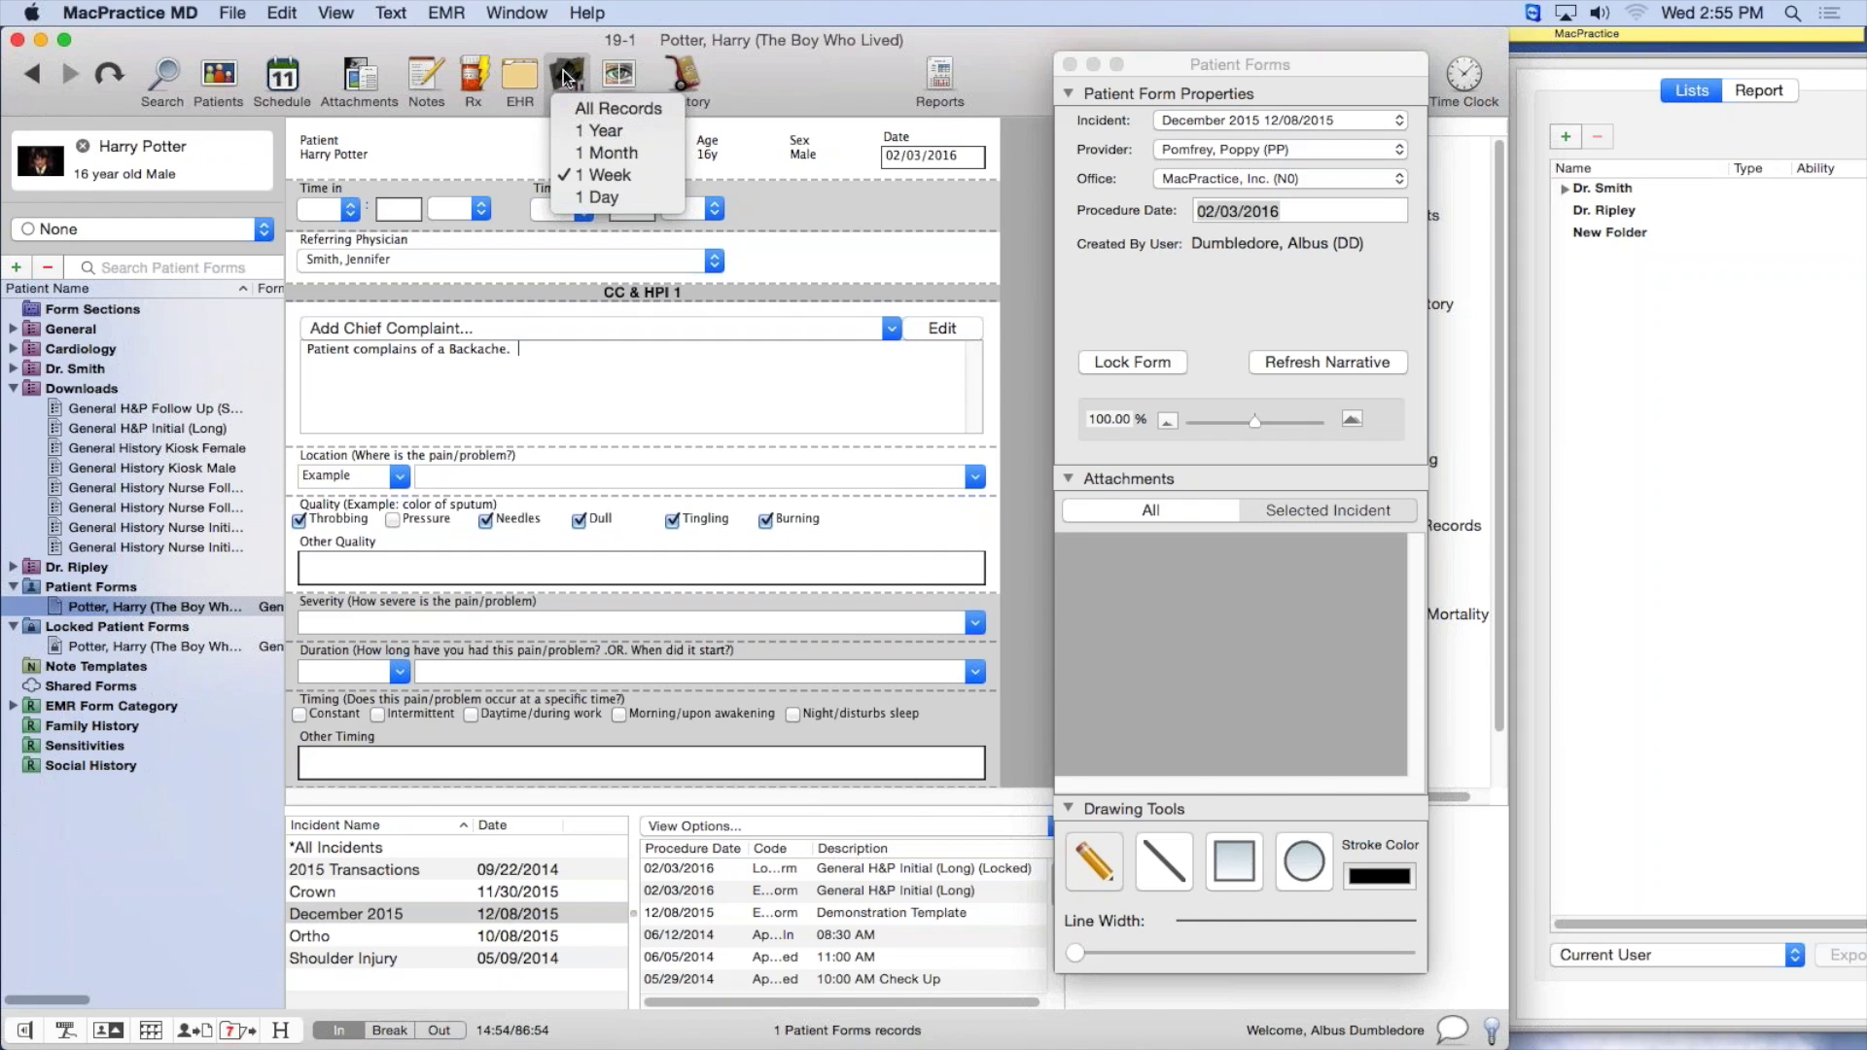
pyautogui.click(565, 75)
pyautogui.click(565, 78)
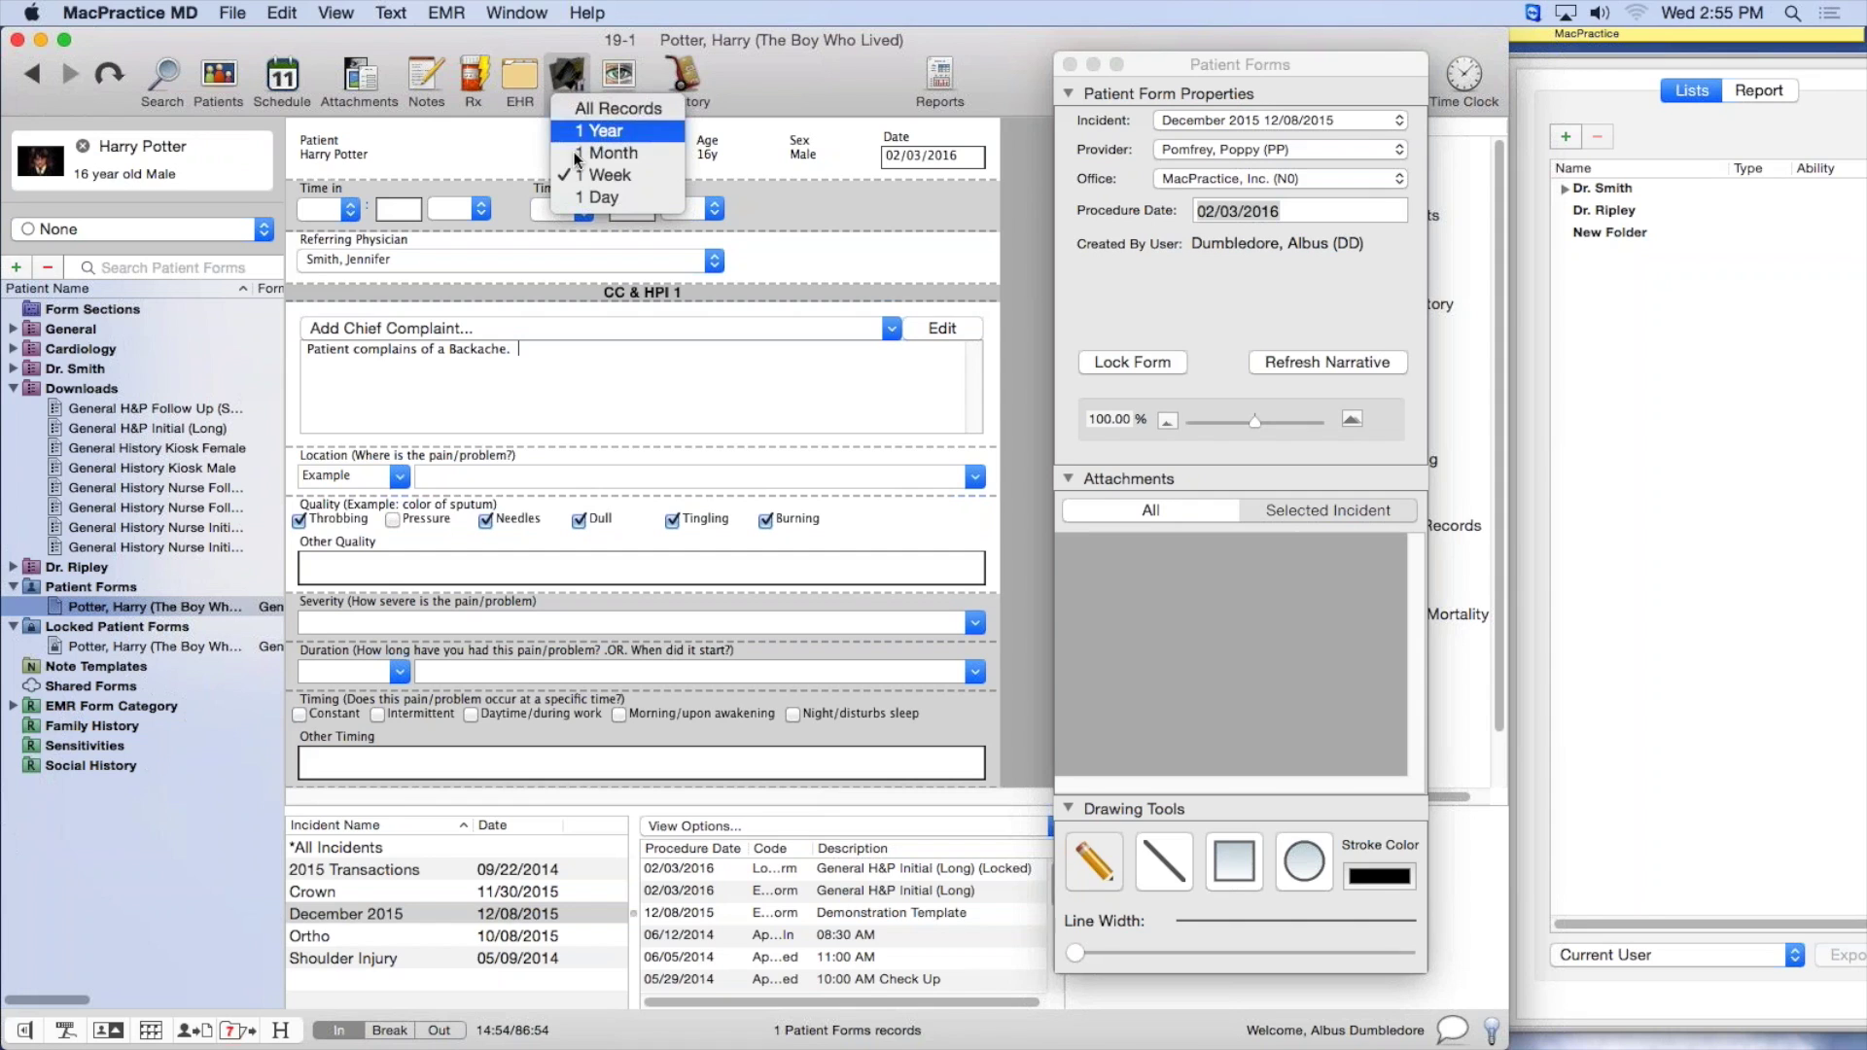
pyautogui.click(572, 70)
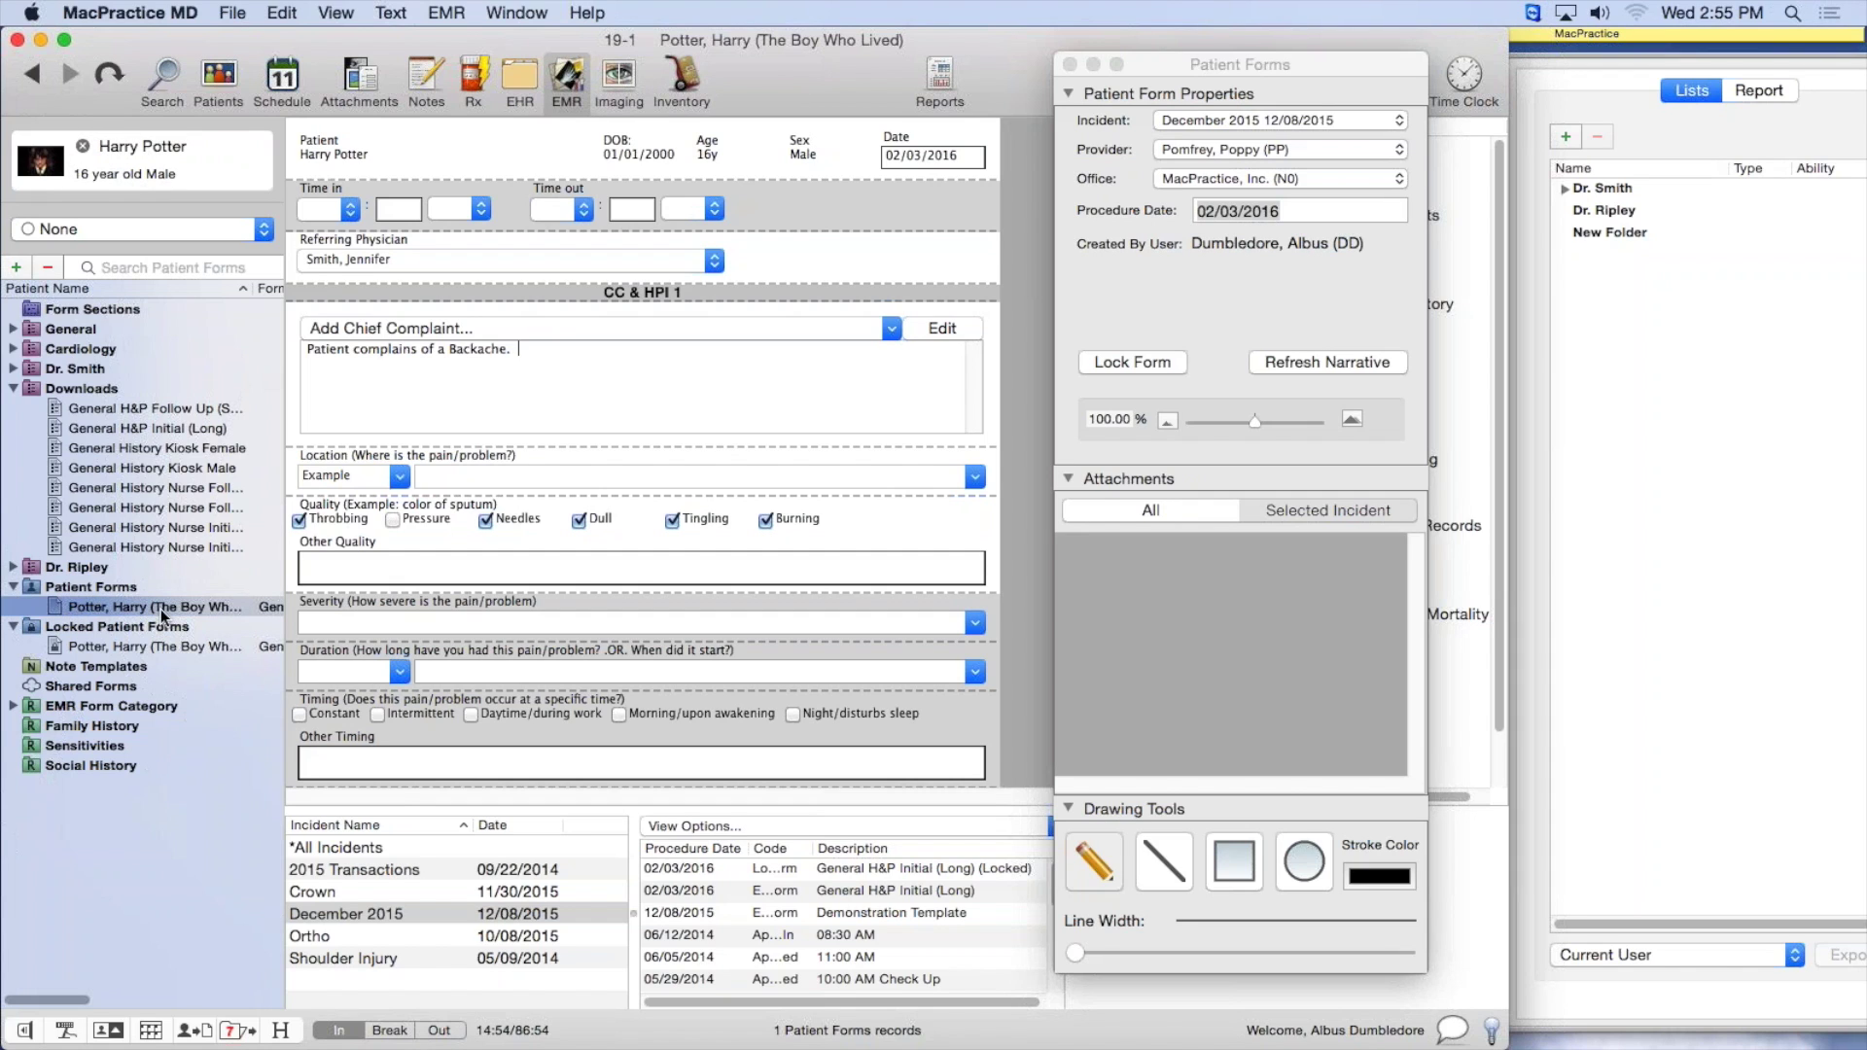
pyautogui.click(120, 603)
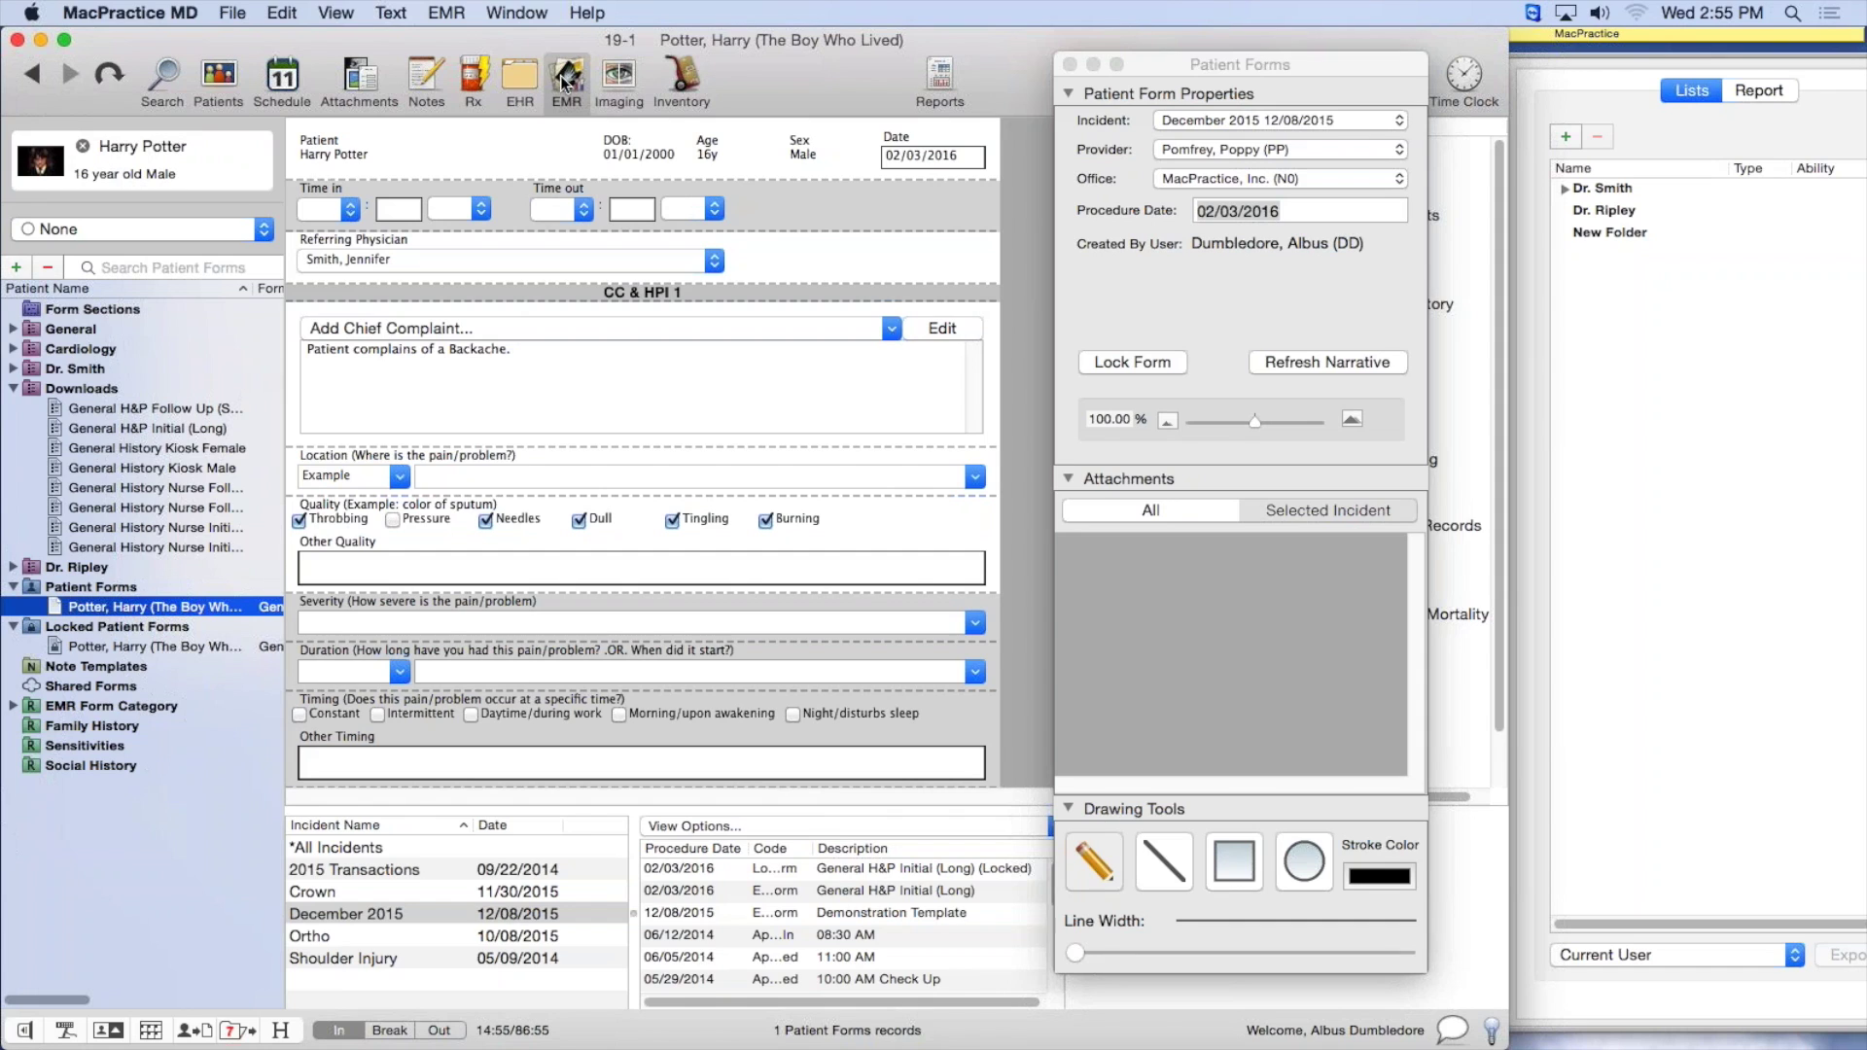
pyautogui.moveTo(563, 72); pyautogui.dragTo(562, 127)
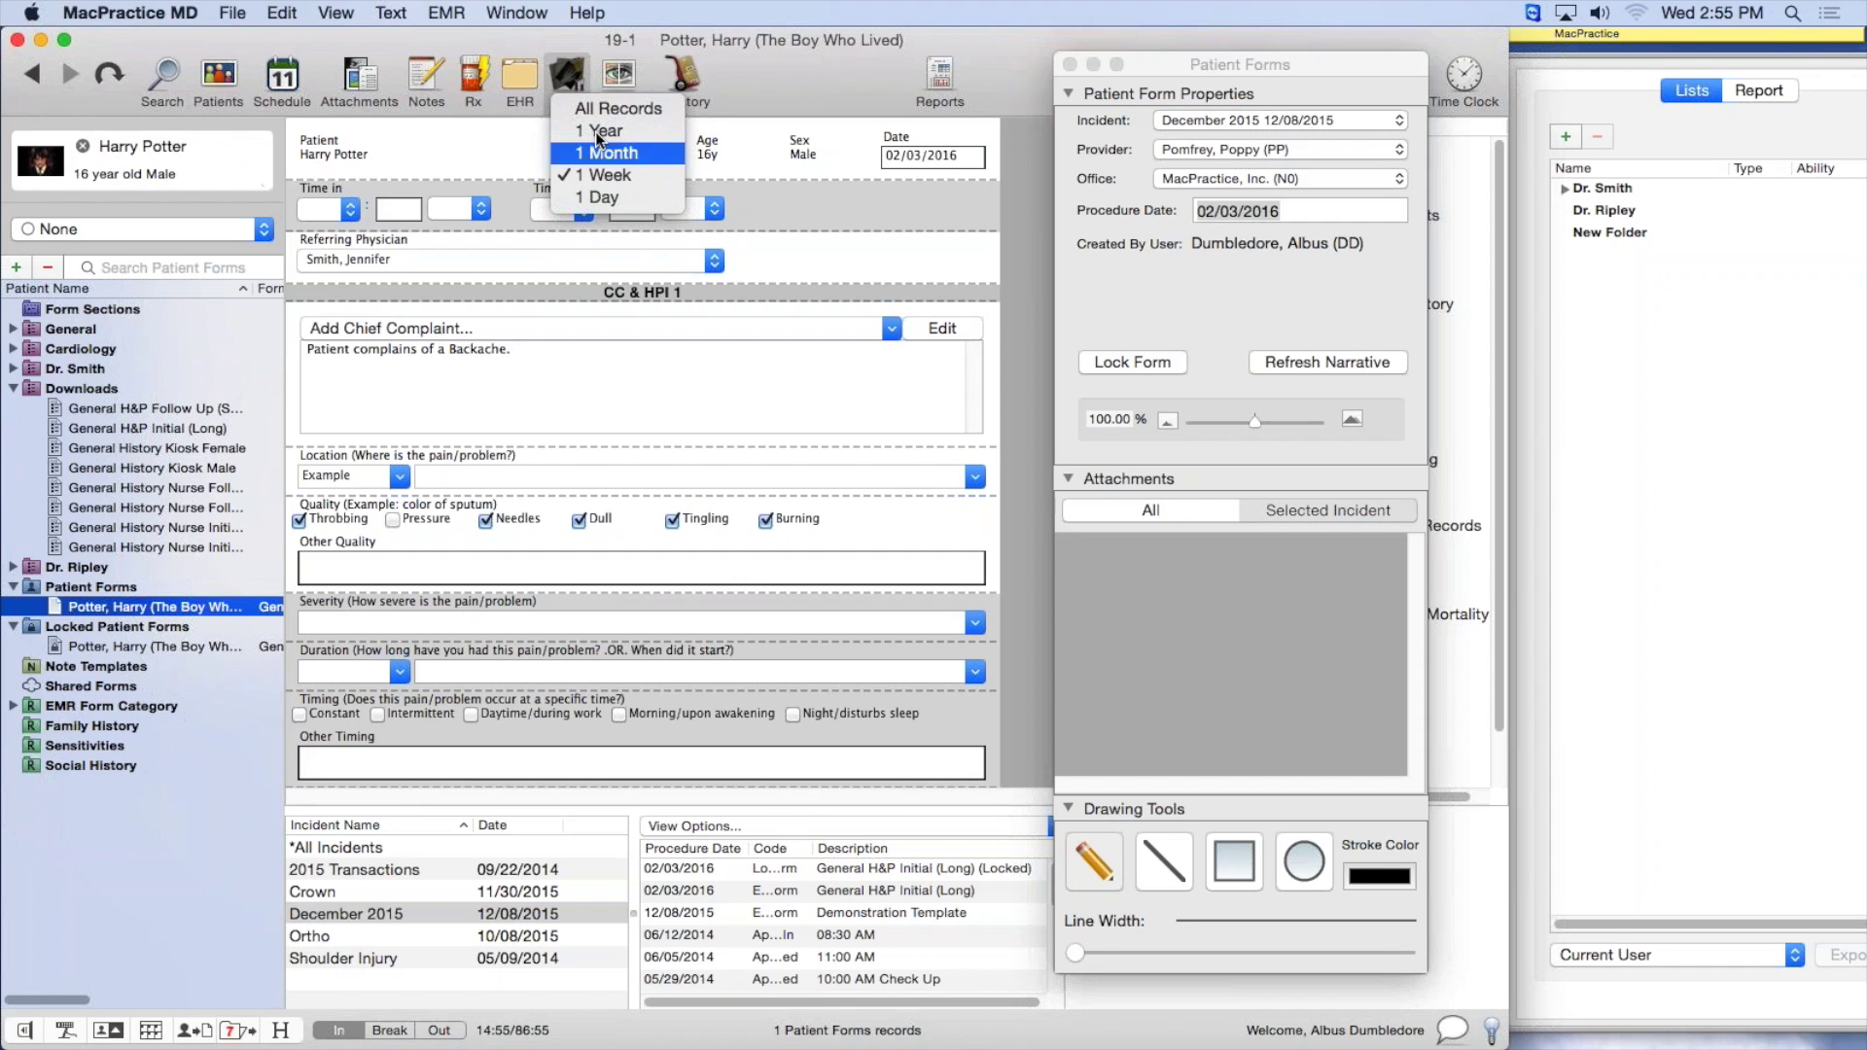
pyautogui.click(821, 78)
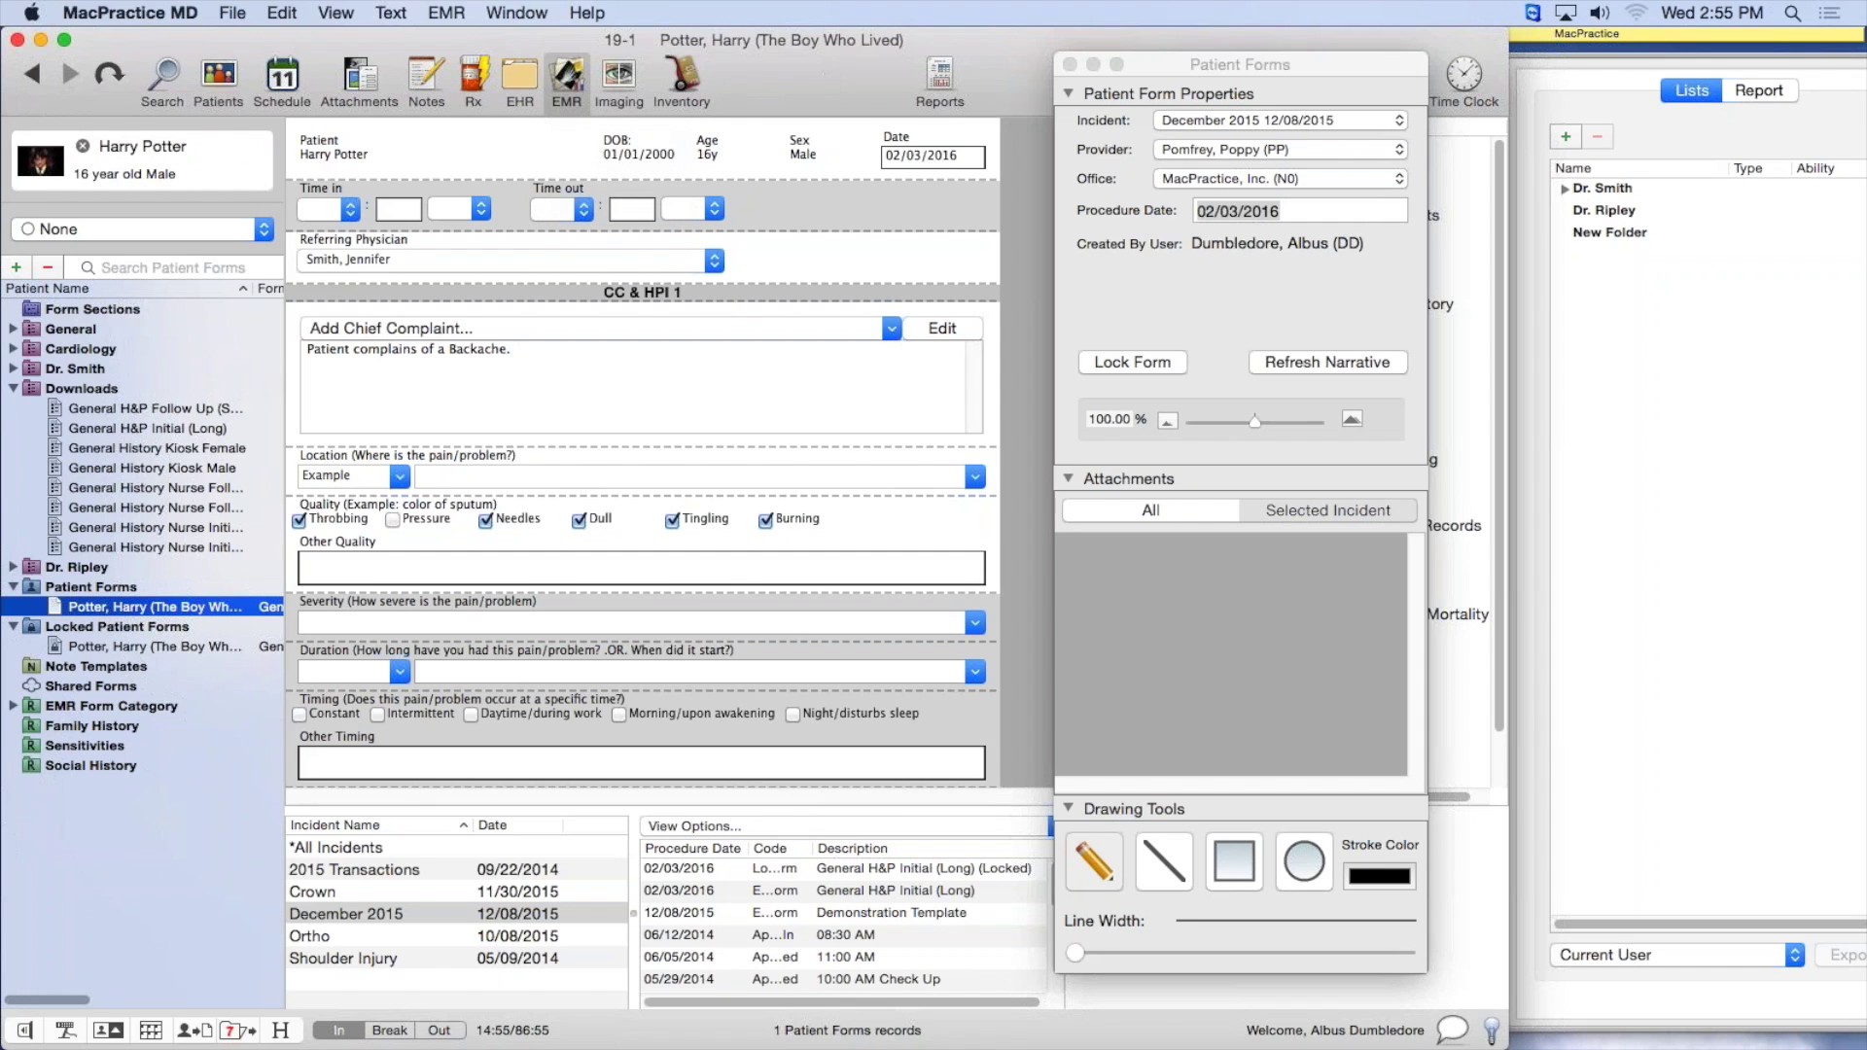